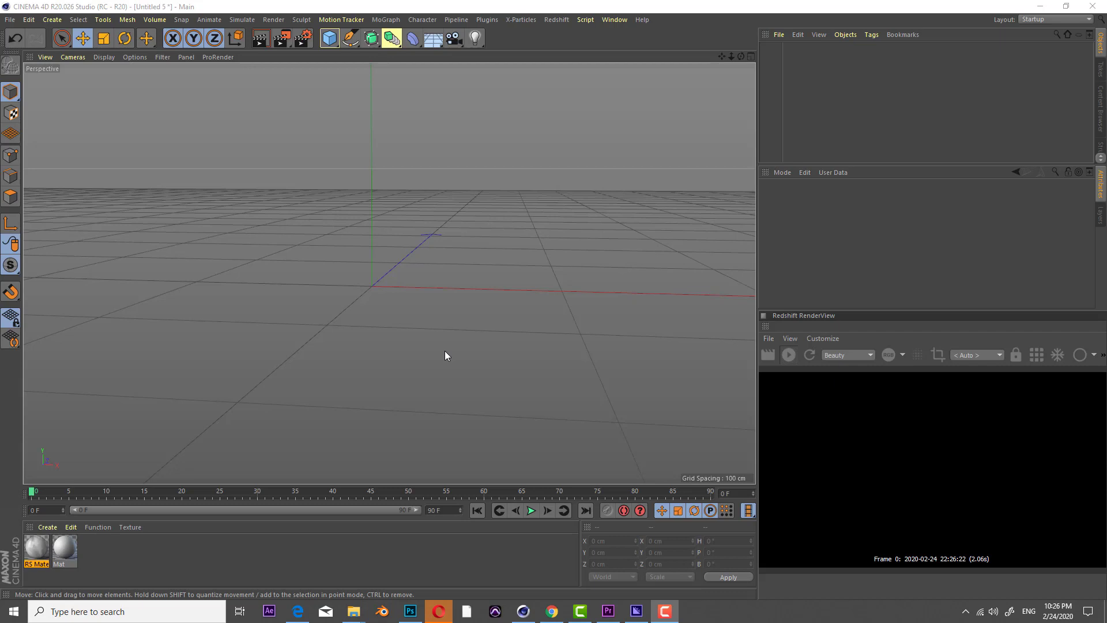
Add a sphere primitive to the scene and set its type to Icosahedron.
left_click(329, 39)
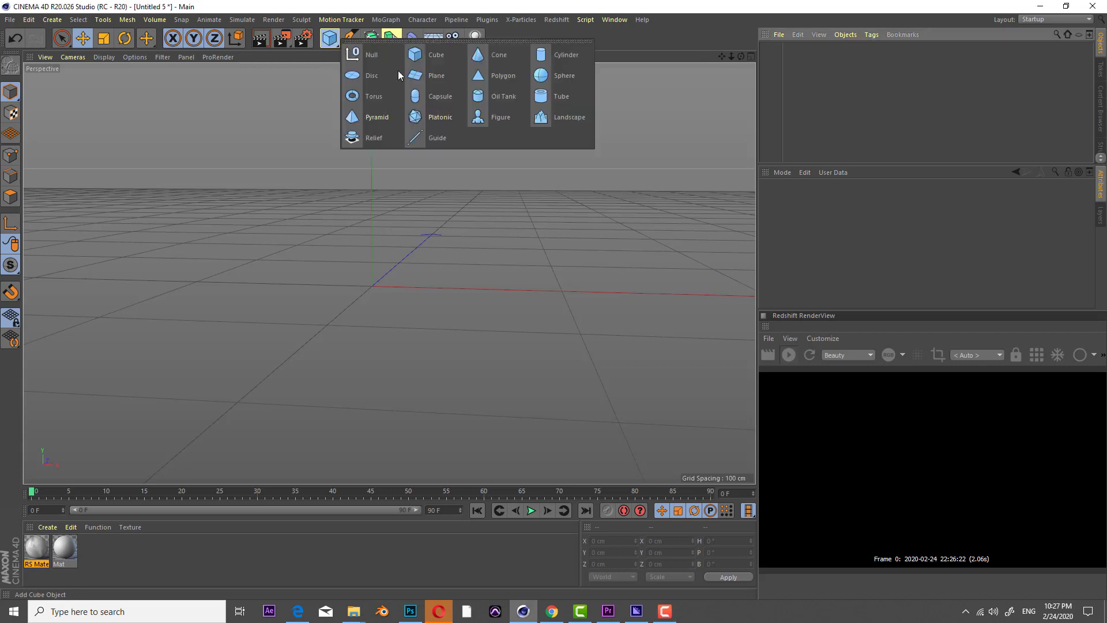
left_click(548, 82)
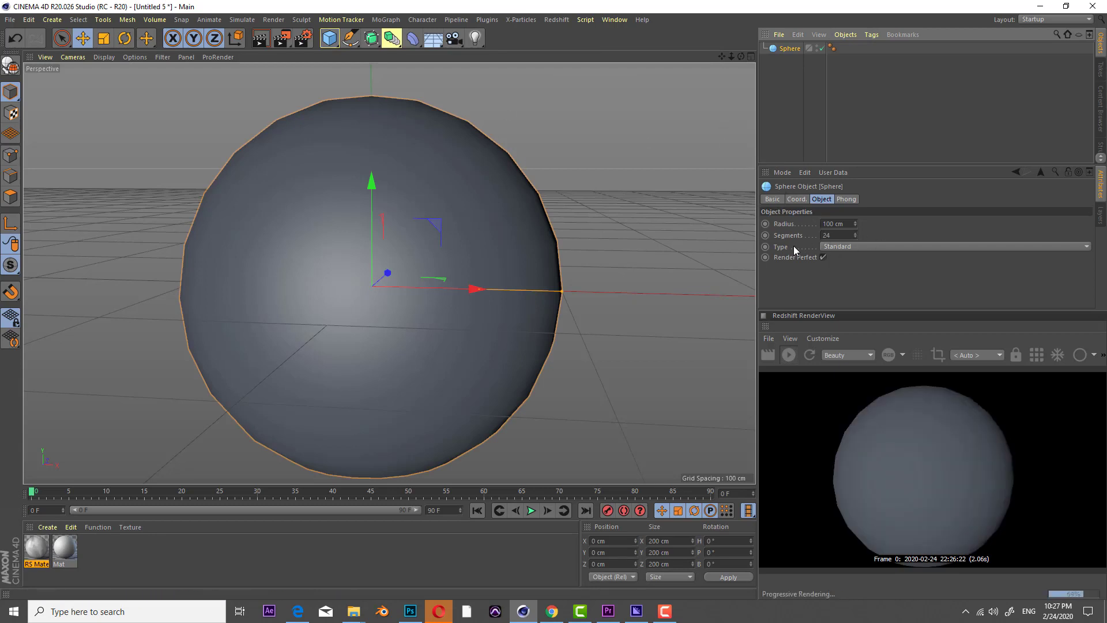
left_click(831, 246)
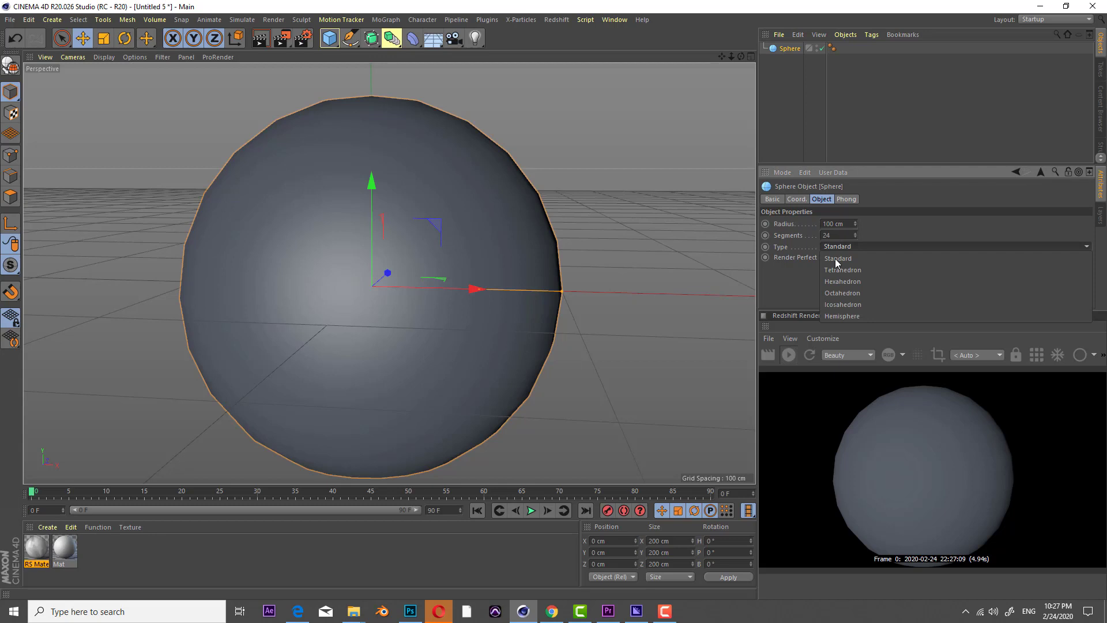
left_click(854, 304)
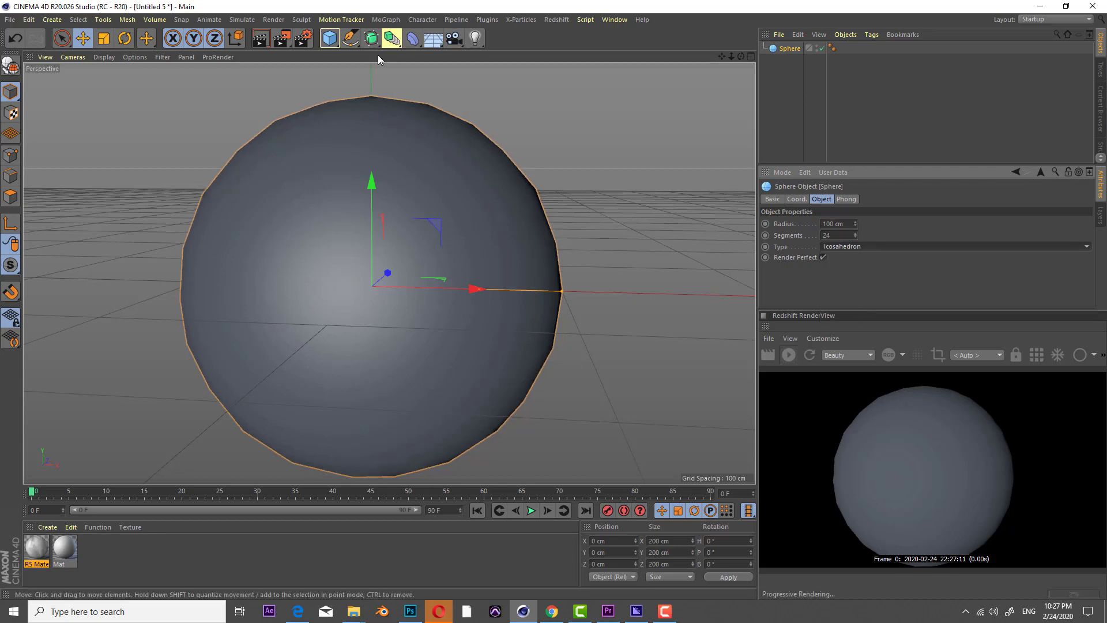
Switch the viewport display to Quick Shading (Lines) and examine the sphere's triangular mesh.
left_click(104, 58)
left_click(142, 106)
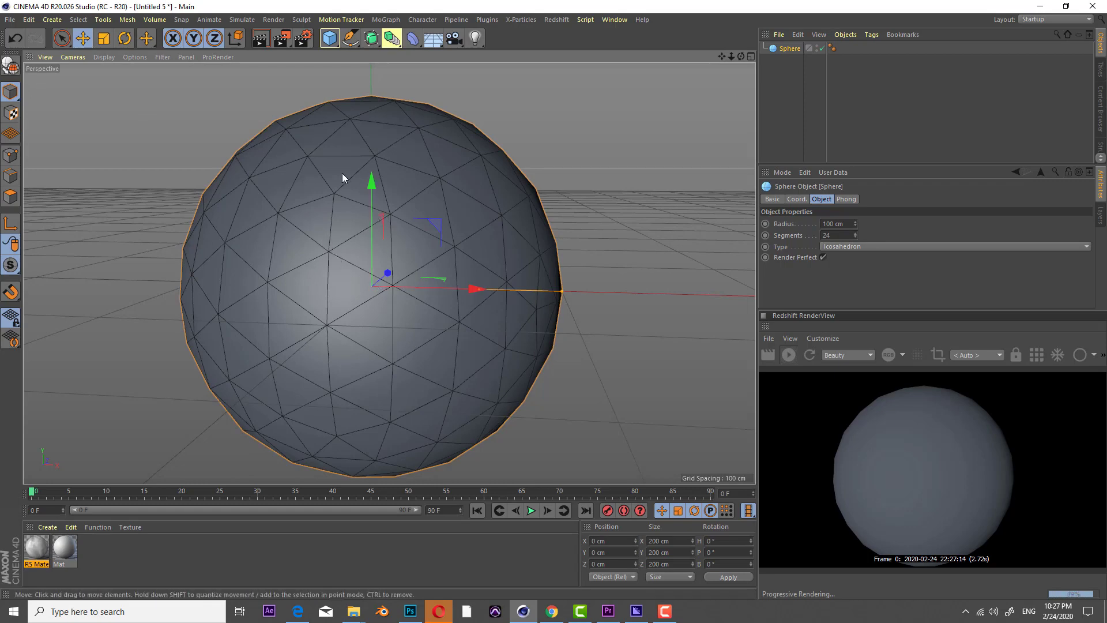
left_click_drag(341, 173, 368, 235, "alt")
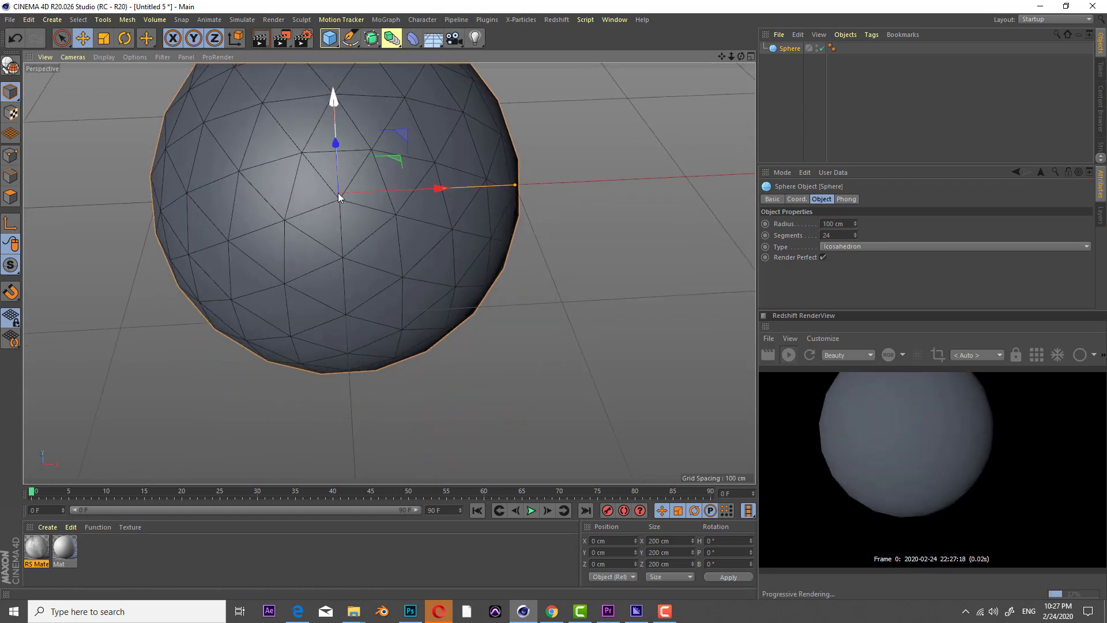
left_click_drag(389, 273, 315, 231, "alt")
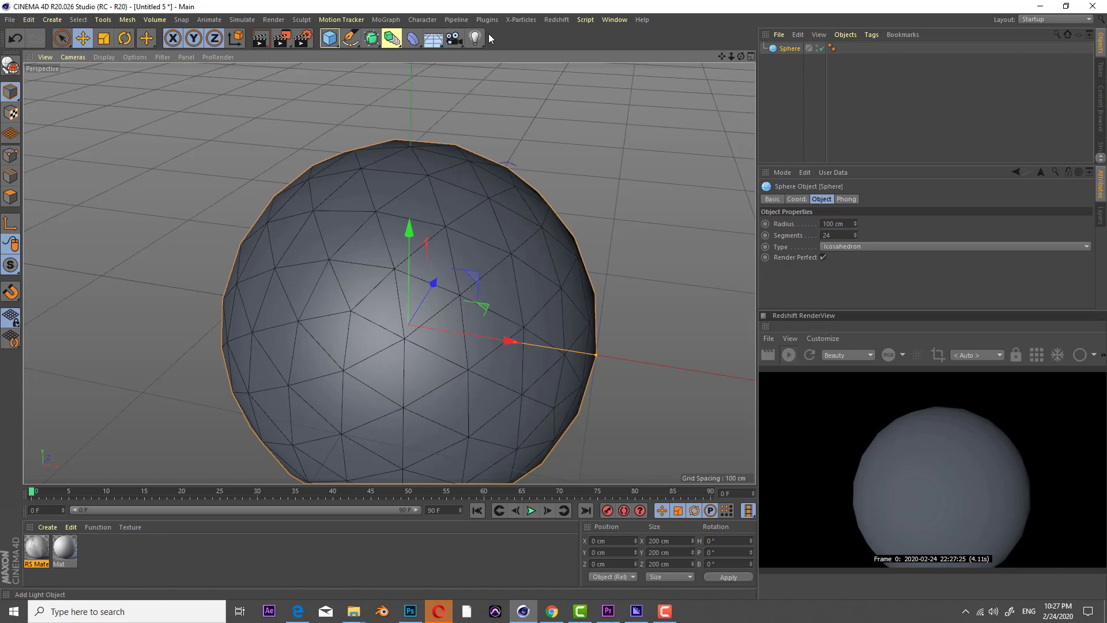
middle_click_drag(438, 272, 408, 229, "alt")
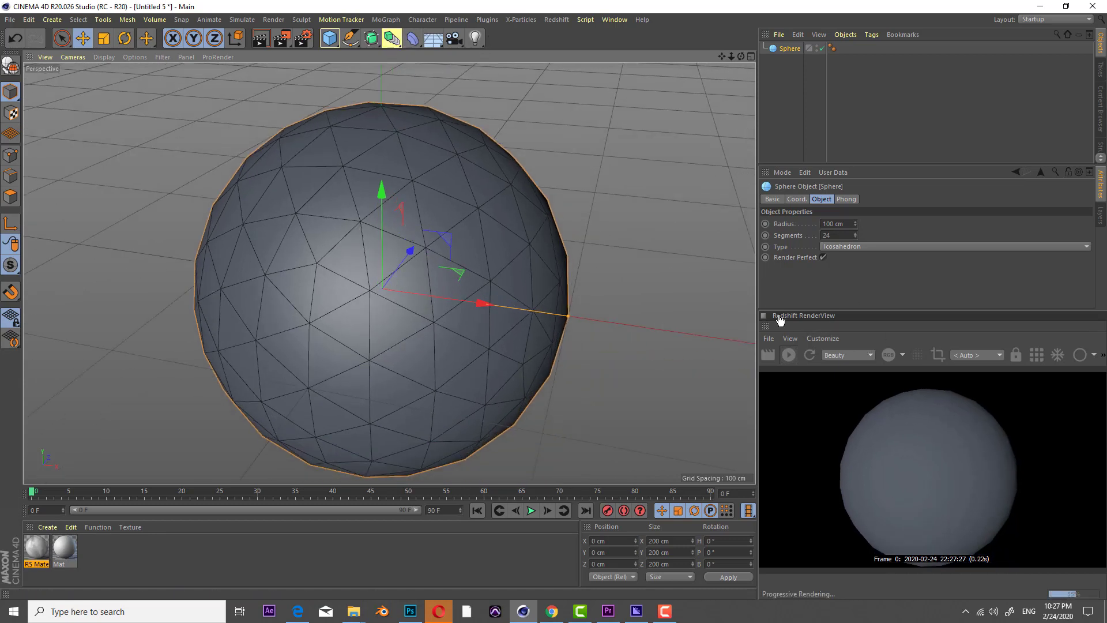
Collapse the Redshift RenderView, then add a Displacer deformer and make it a child of the sphere.
left_click(762, 317)
left_click(762, 318)
left_click(410, 34)
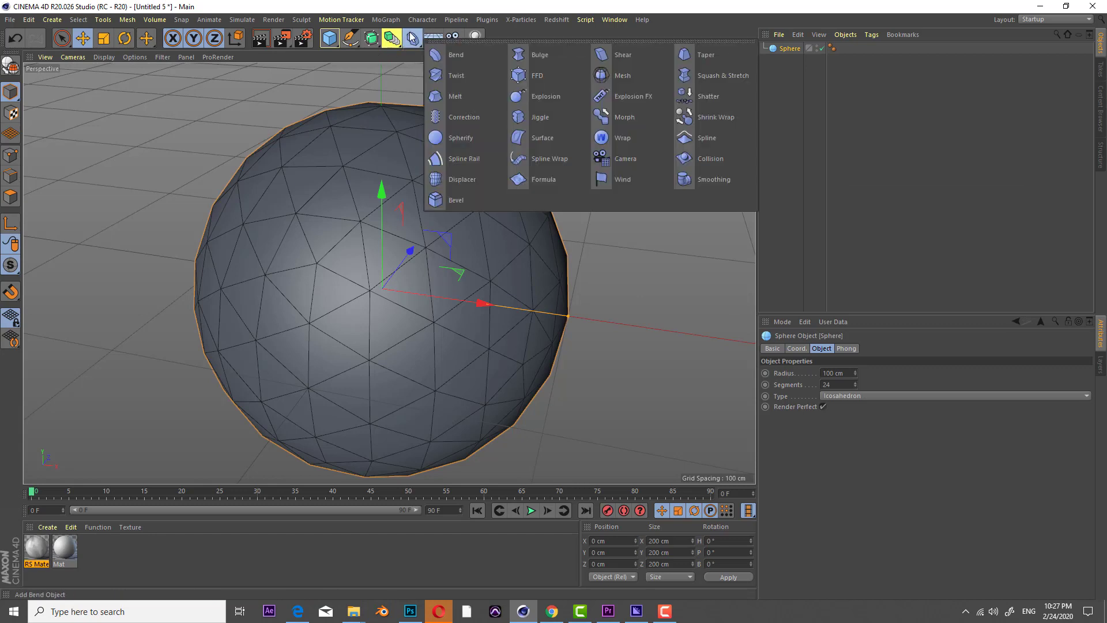
left_click(494, 180)
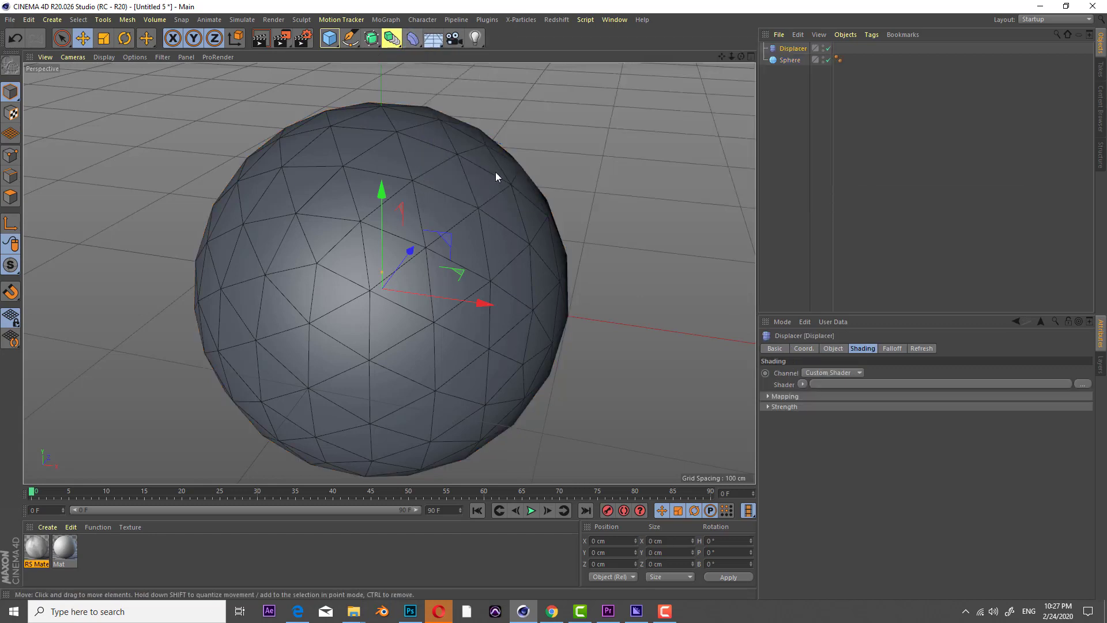
left_click_drag(788, 49, 795, 60)
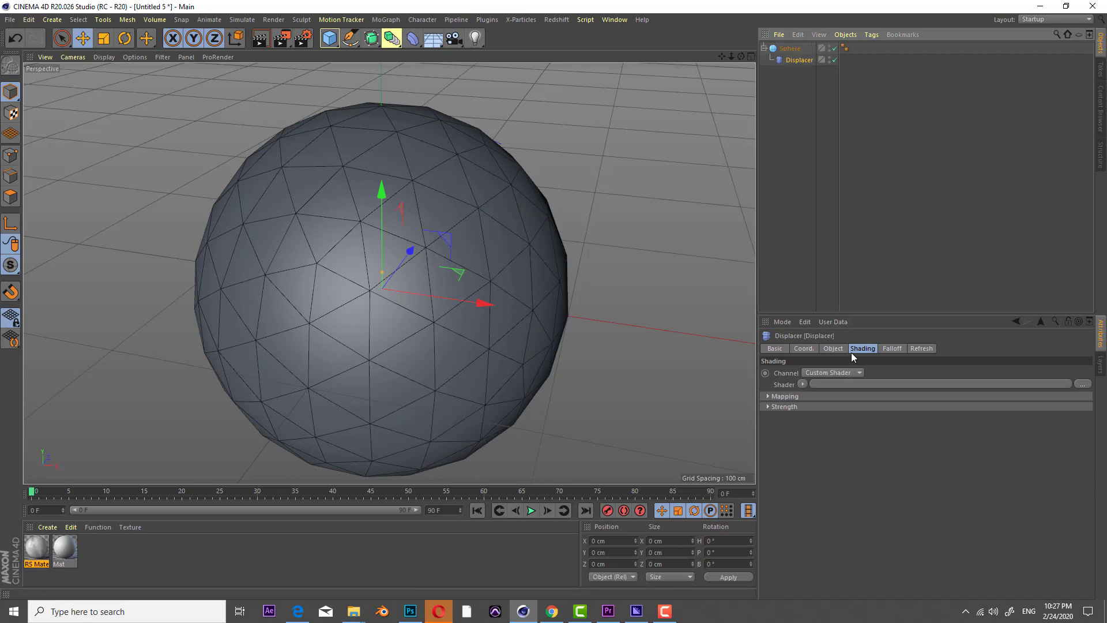
Load a Noise shader into the Displacer's shading, keeping the Custom Shader channel.
left_click(844, 384)
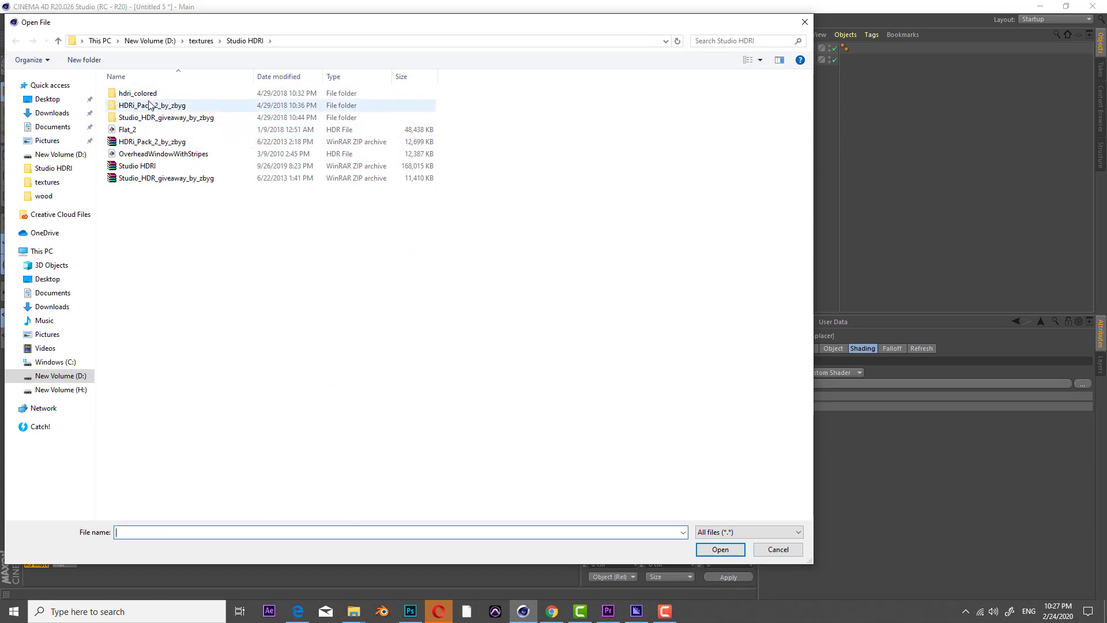
left_click(759, 552)
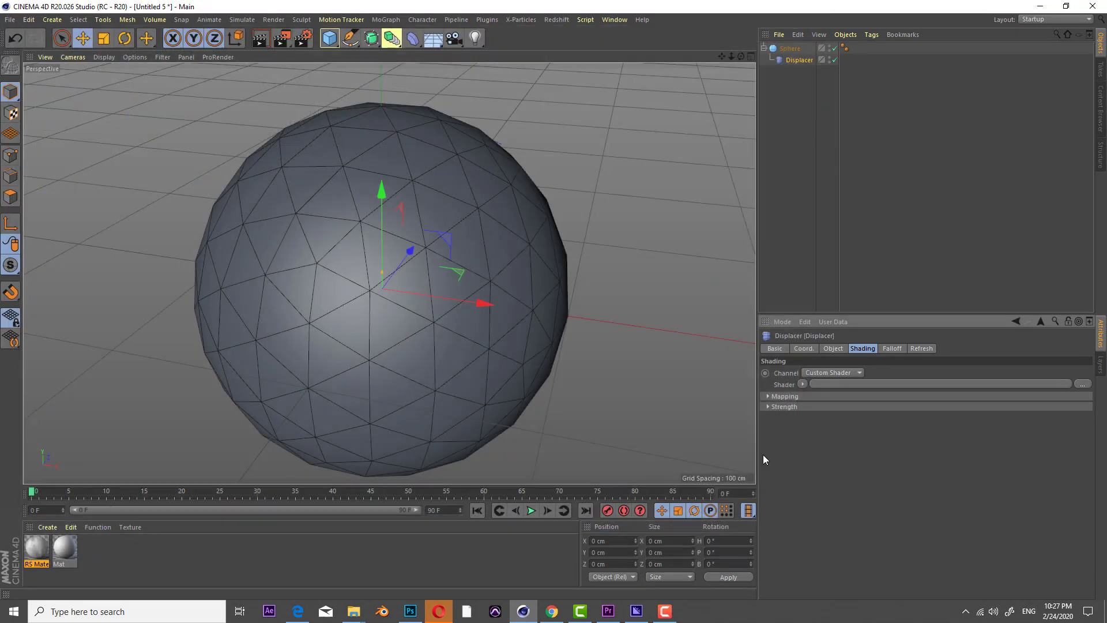
left_click(802, 384)
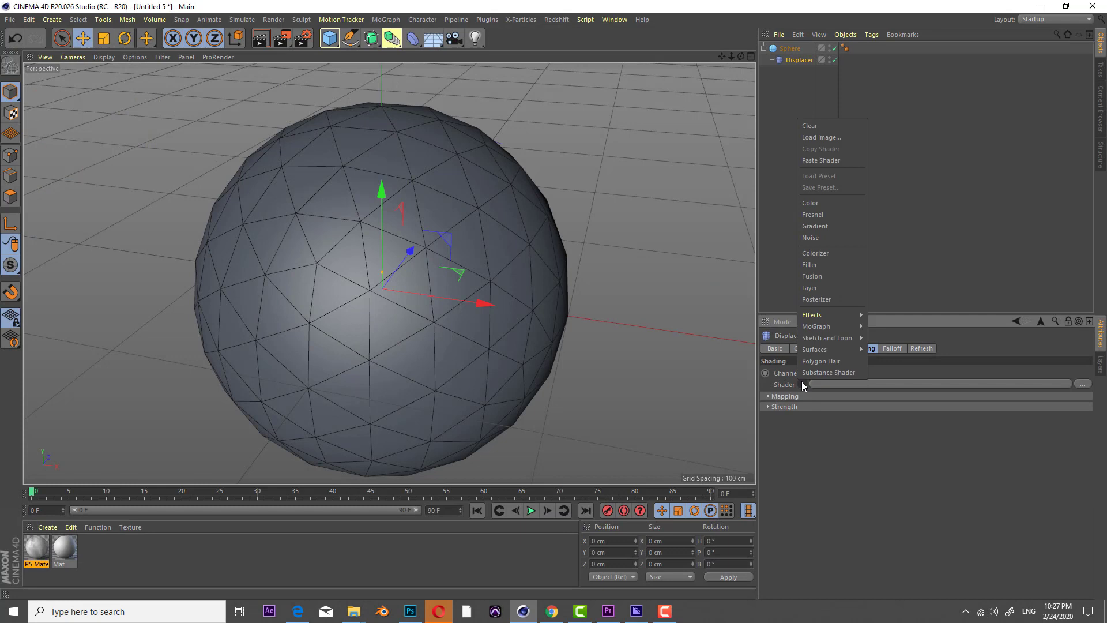
left_click(821, 239)
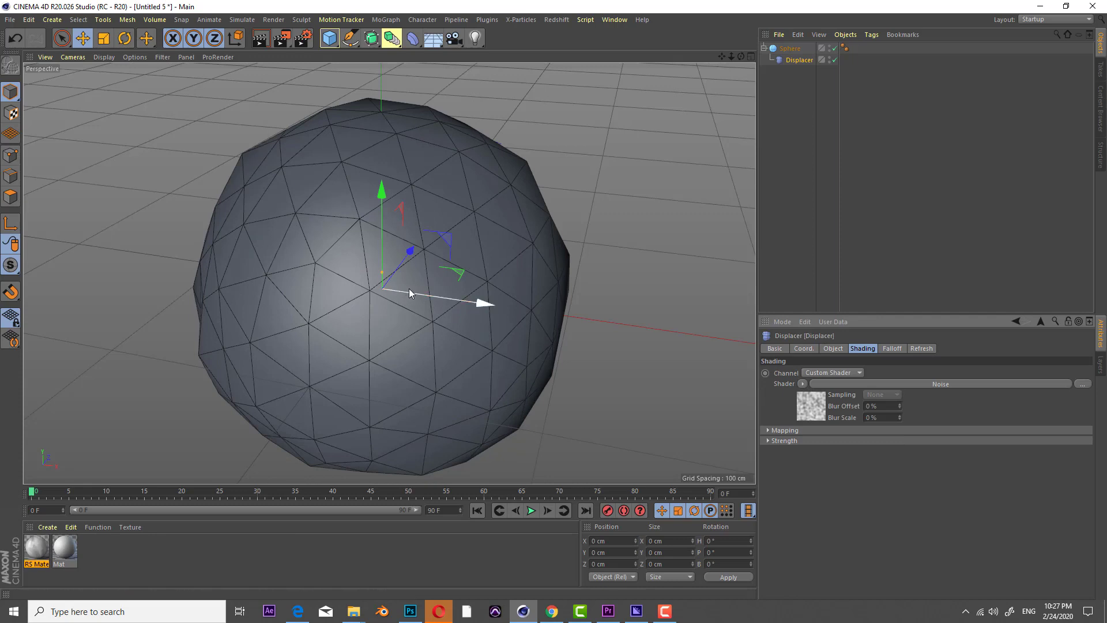
Increase the sphere's segments to 1000.
left_click(796, 52)
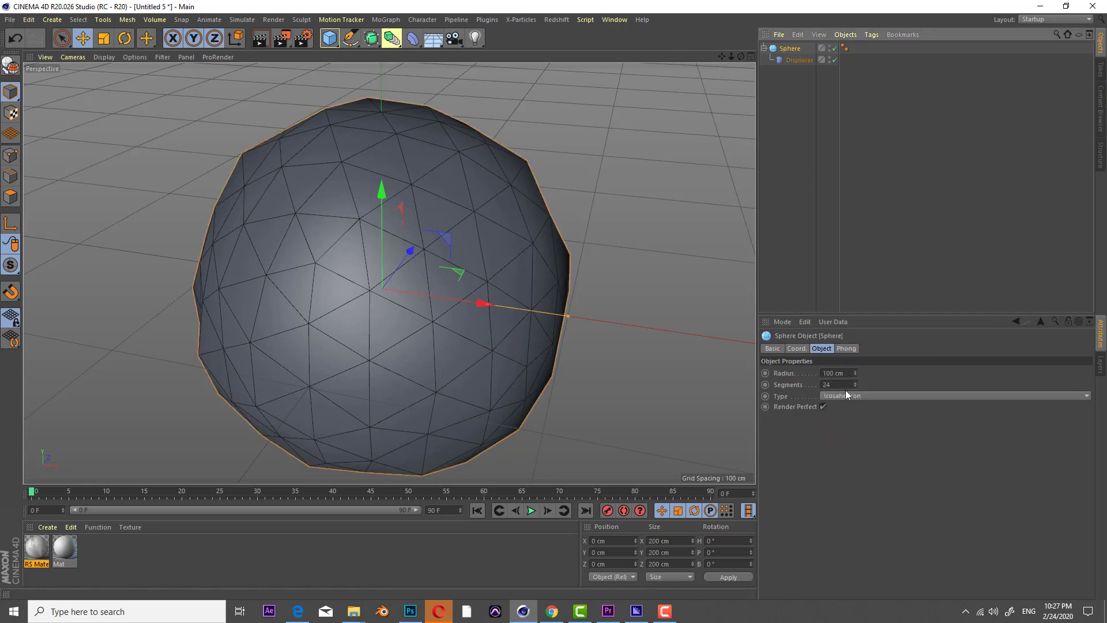
left_click_drag(831, 385, 807, 385)
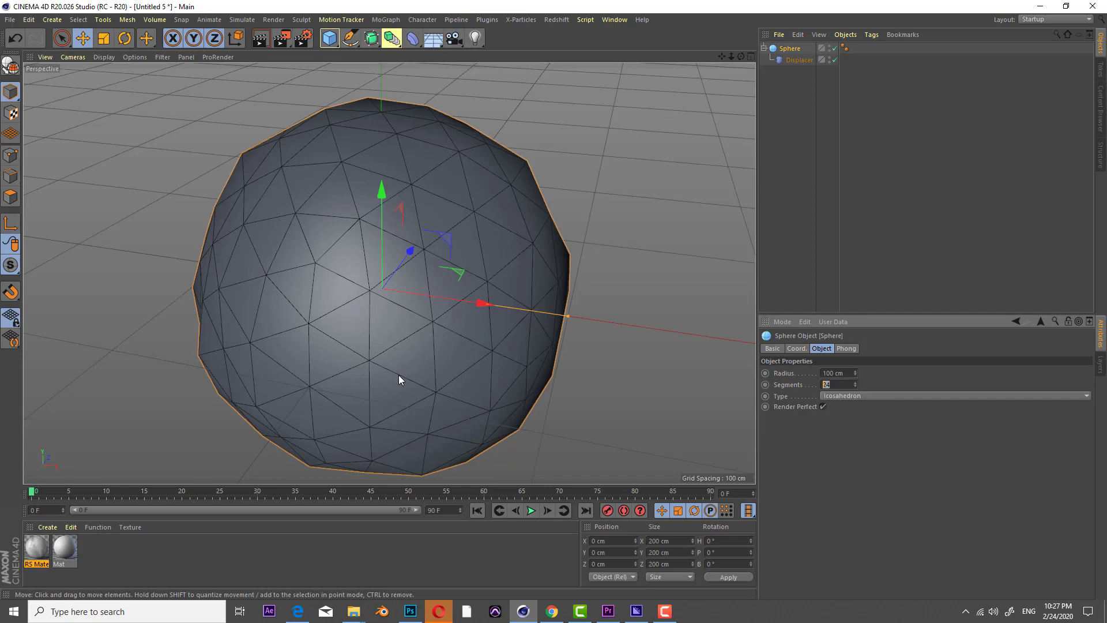
type("1000")
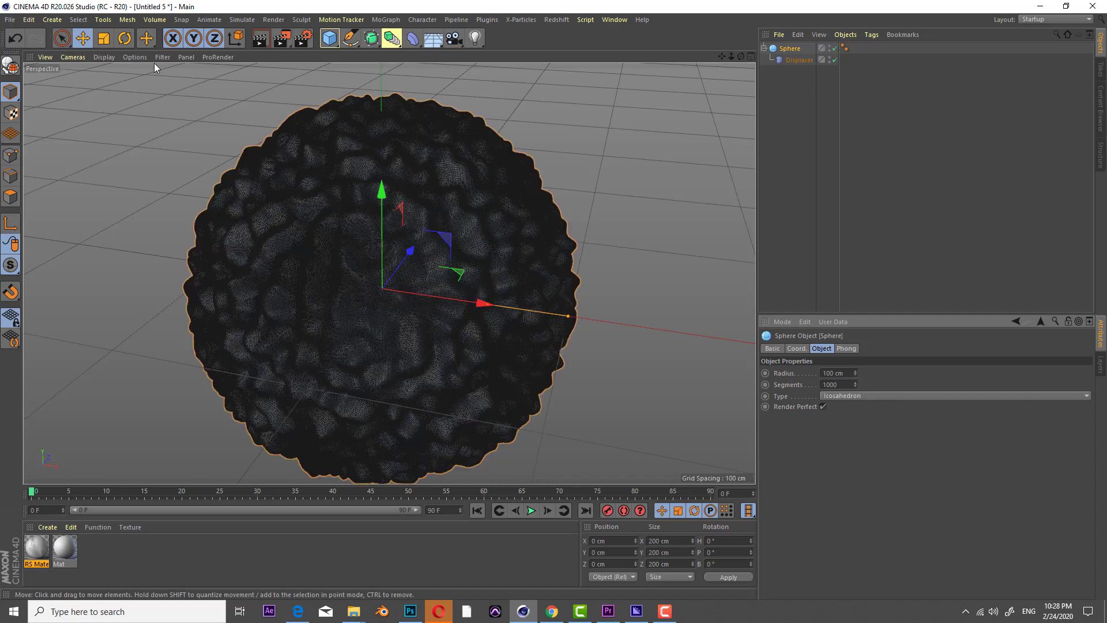
Switch the viewport display to Quick Shading without lines to show the displaced sphere's surface.
left_click(111, 56)
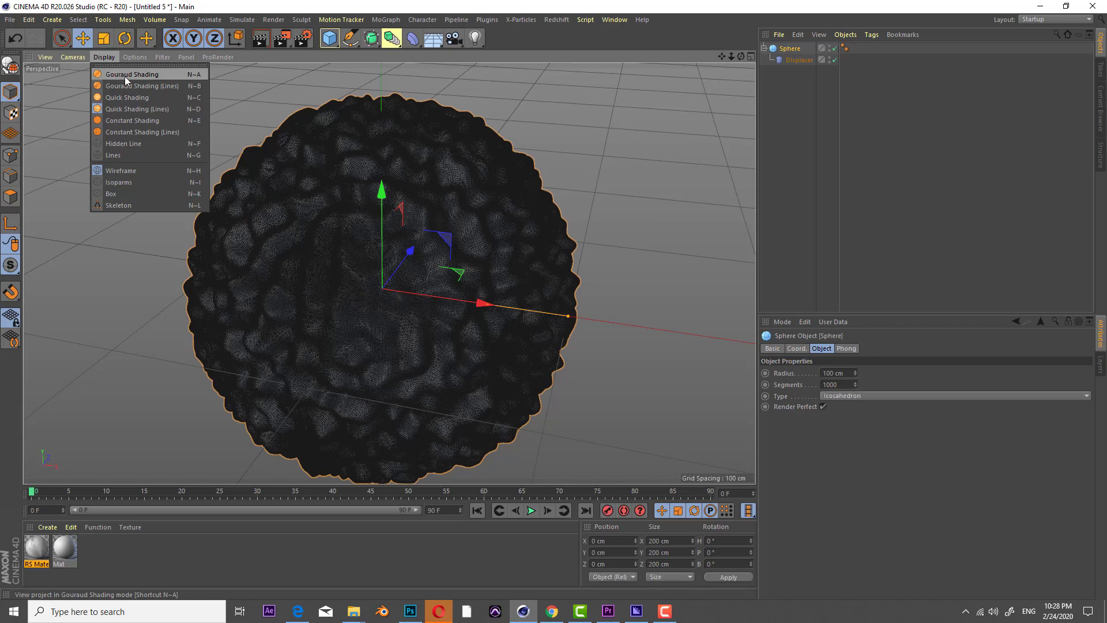
left_click(140, 98)
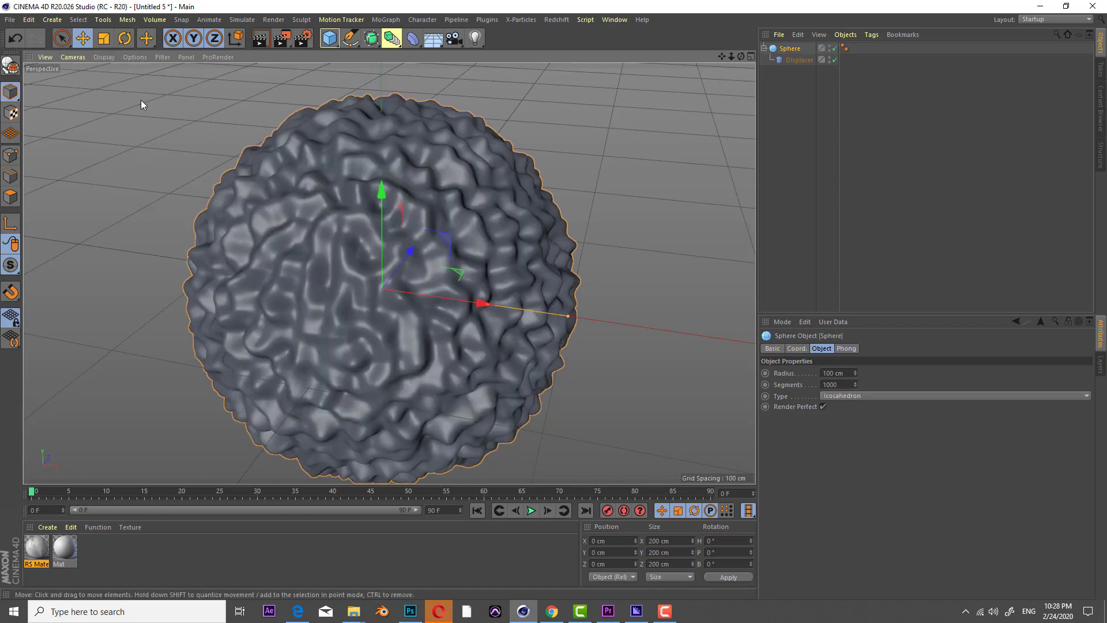
left_click_drag(407, 299, 378, 280, "alt")
mouse_move(378, 281)
right_mouse_down("alt")
mouse_move(358, 348)
mouse_move(358, 317)
mouse_move(433, 271)
right_mouse_up("alt")
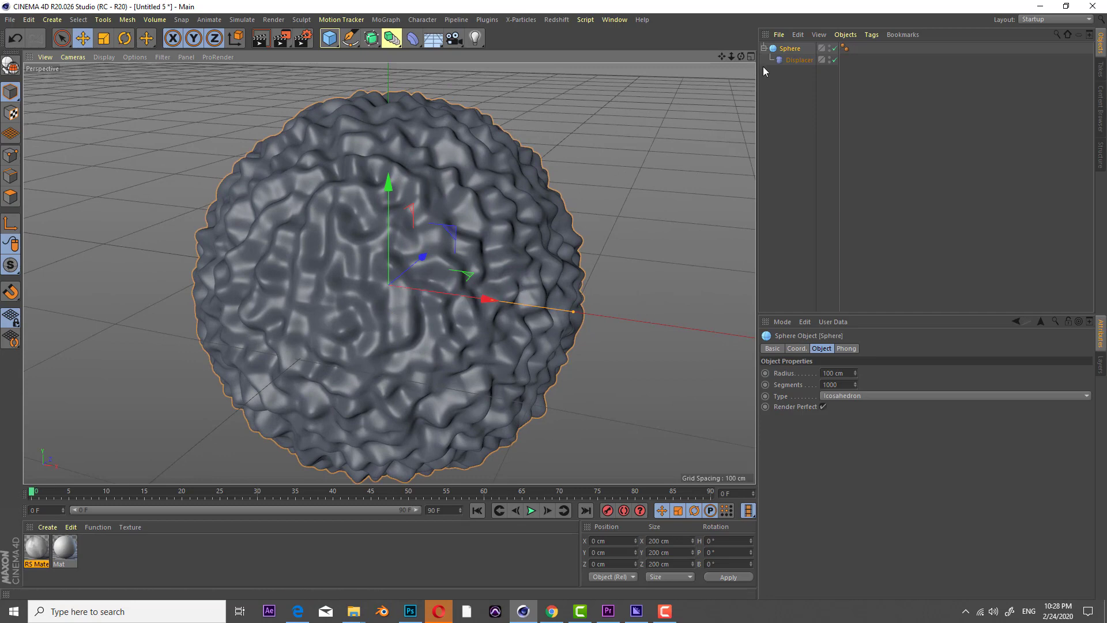
Set the noise type of the Displacer's Noise shader to Turbulence and its Global Scale to 700%.
left_click(792, 60)
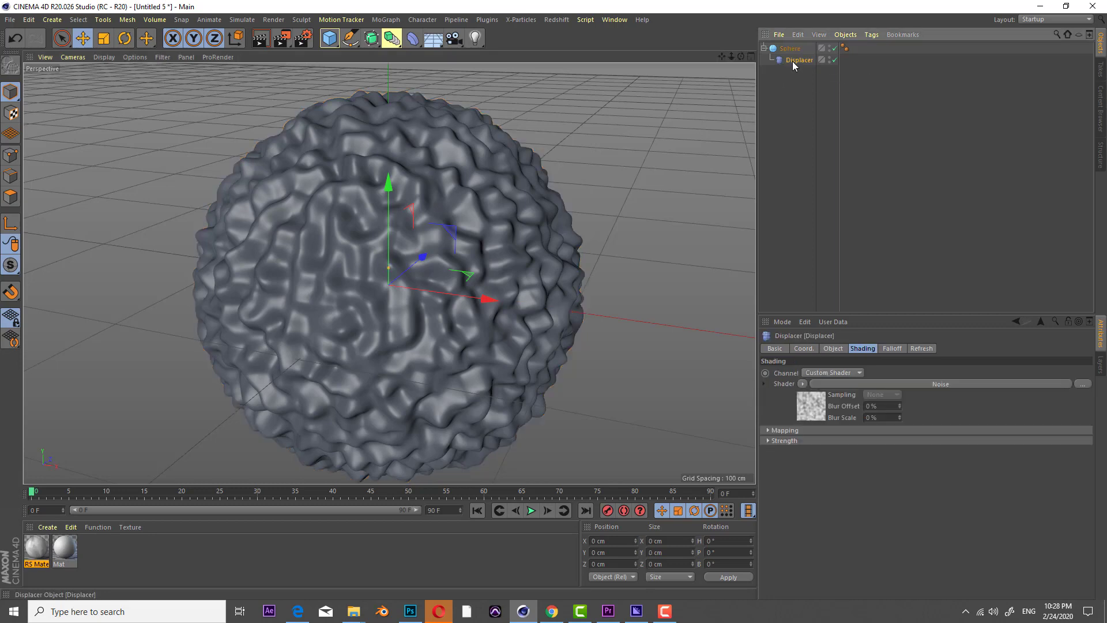
left_click(854, 384)
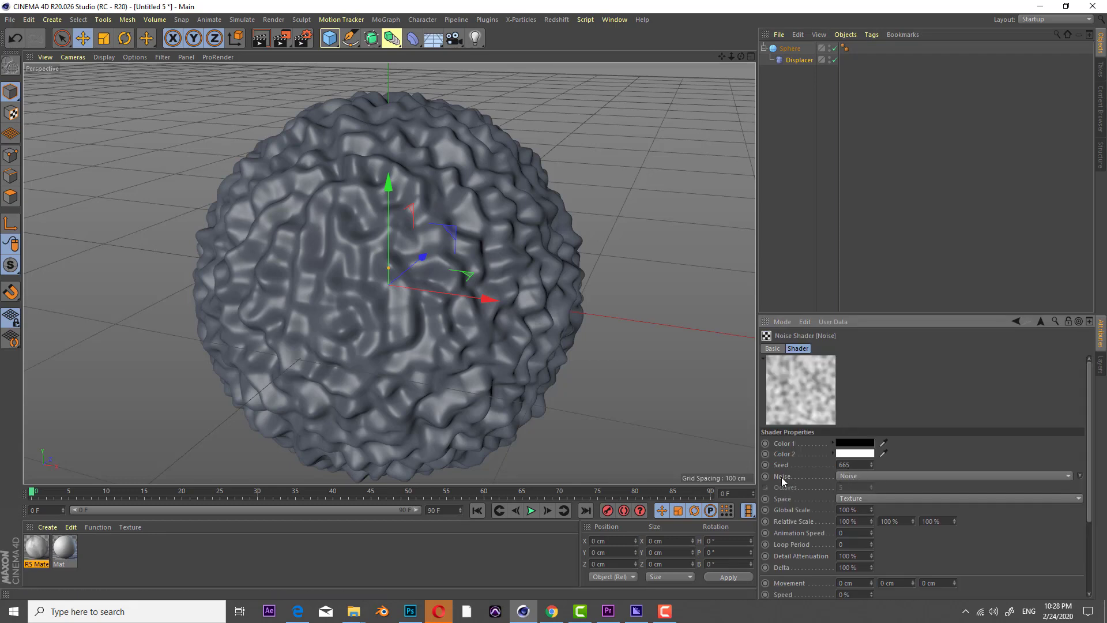
left_click(843, 475)
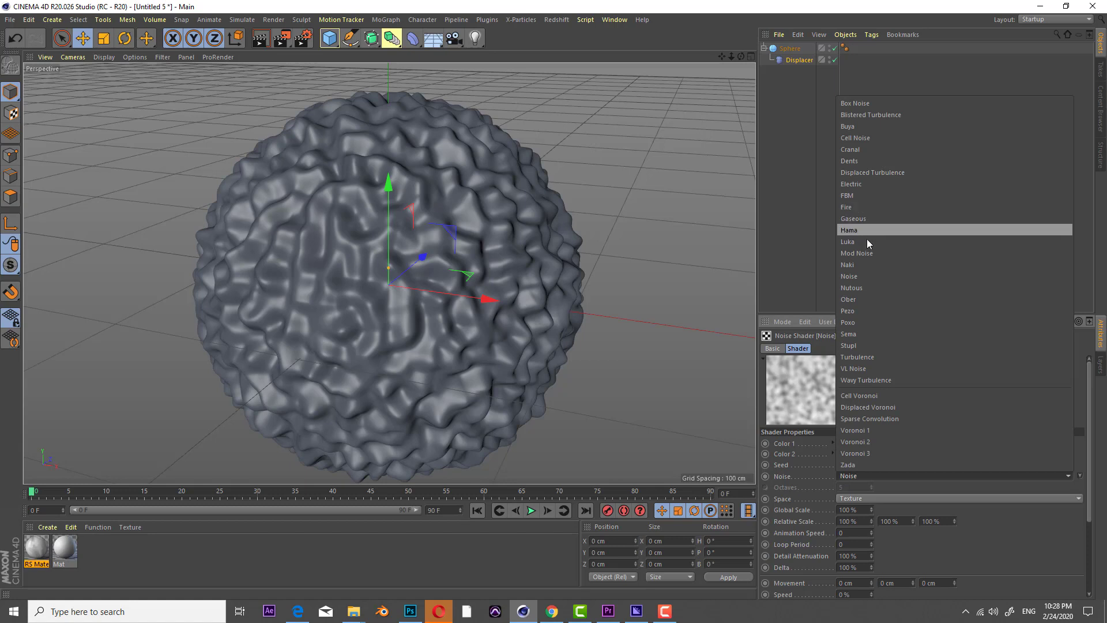
left_click(868, 357)
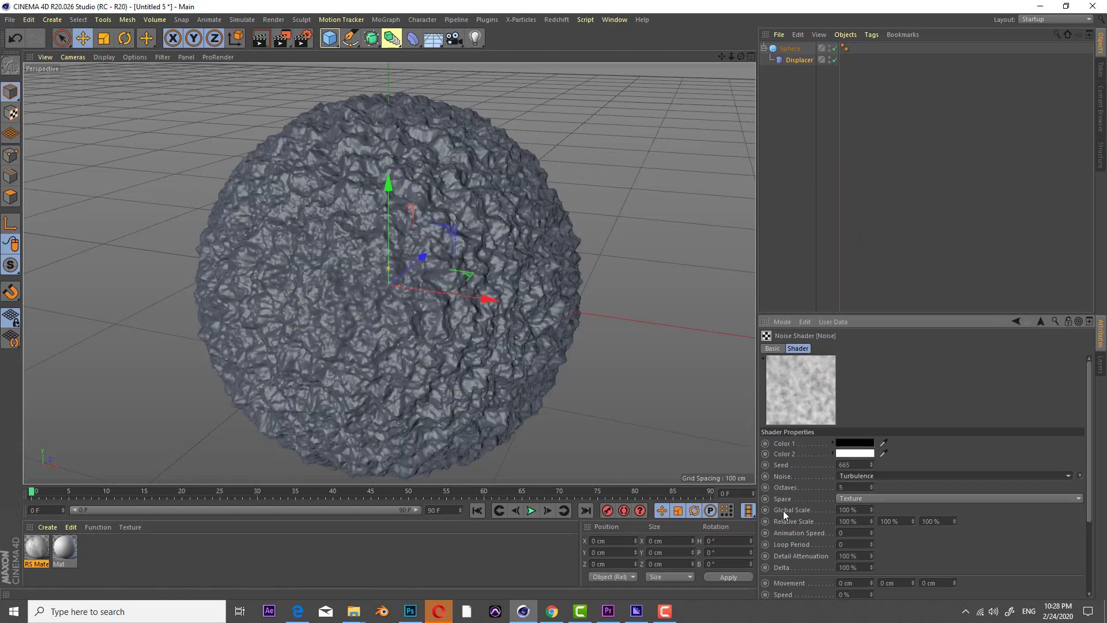
left_click(860, 510)
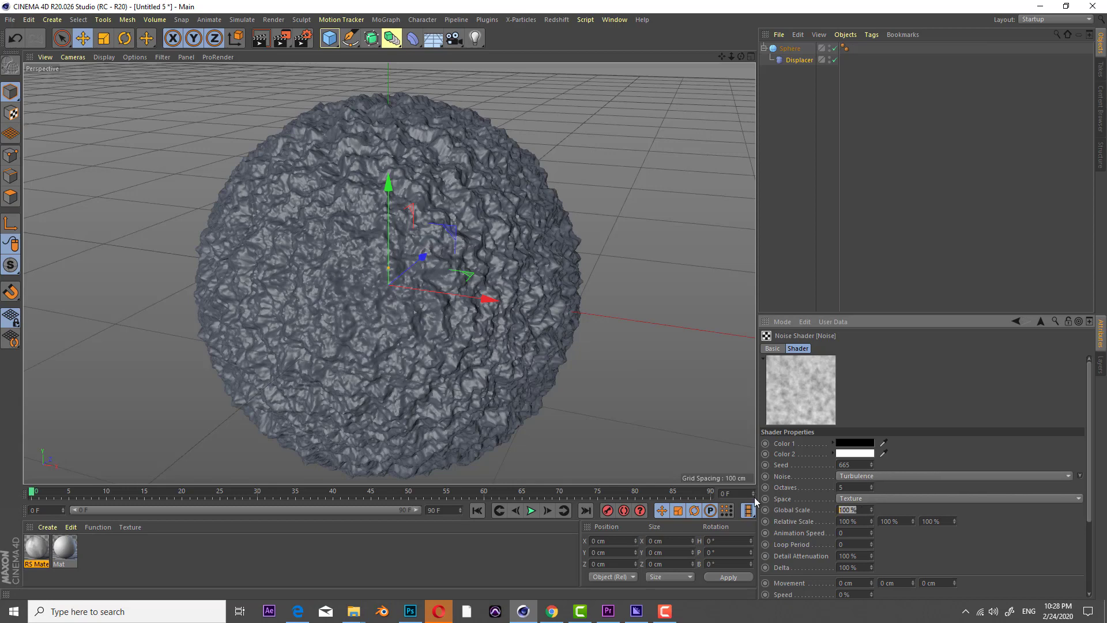
type("700")
key("Return")
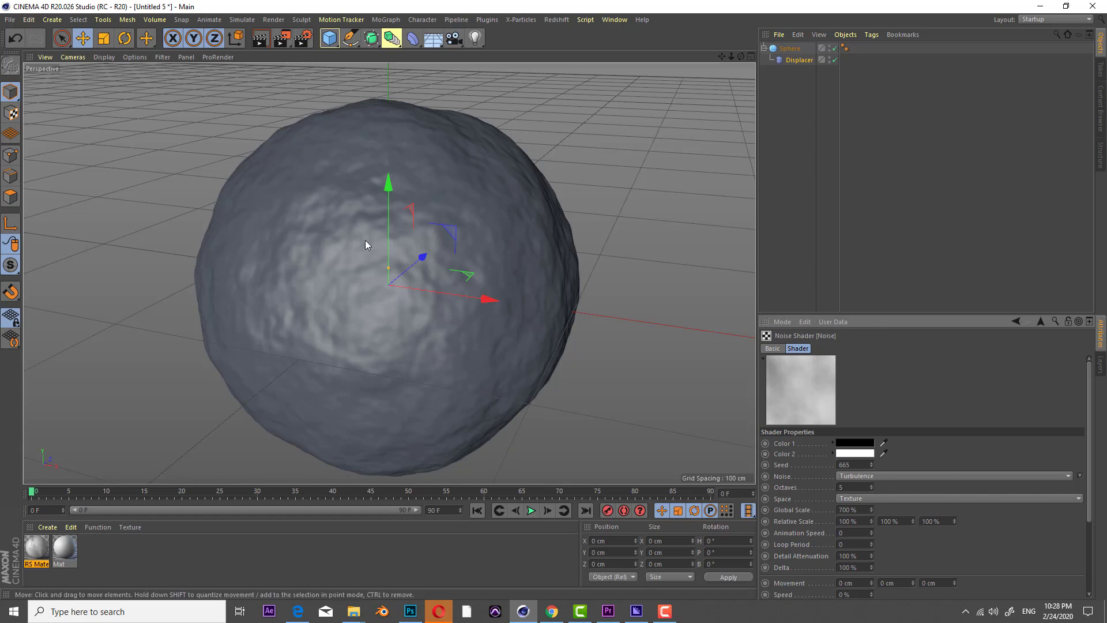
Examine the displaced sphere's surface from several angles.
left_click_drag(365, 240, 356, 155, "alt")
right_click_drag(355, 153, 391, 185, "alt")
left_click_drag(390, 200, 320, 167, "alt")
right_click_drag(388, 190, 400, 272, "alt")
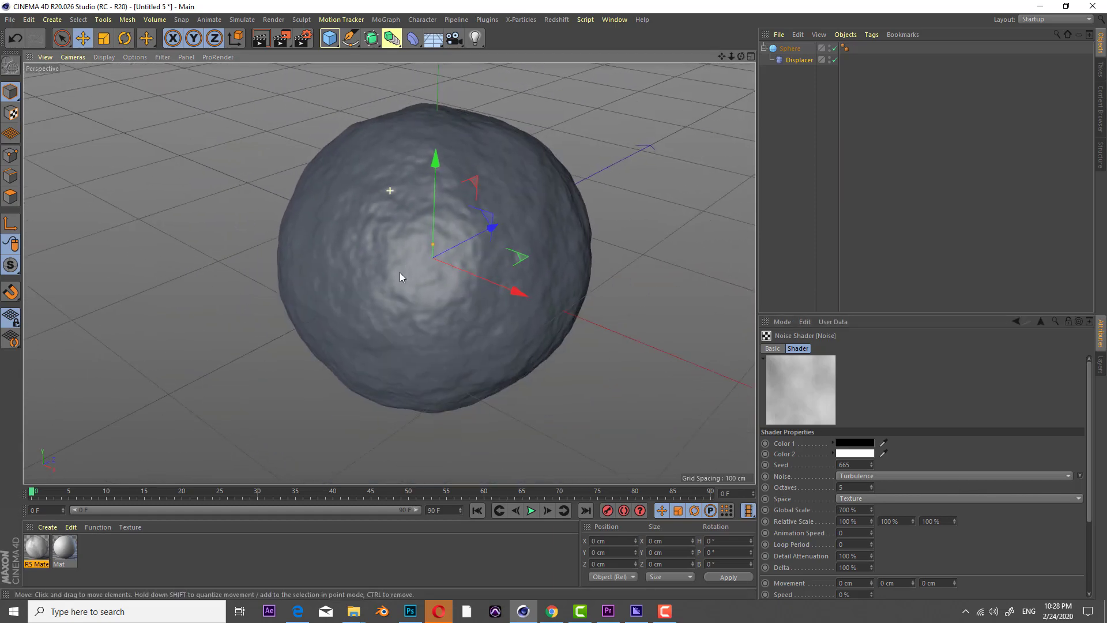
left_click_drag(413, 260, 450, 261, "alt")
mouse_move(448, 213)
right_mouse_down("alt")
mouse_move(441, 230)
mouse_move(461, 203)
right_mouse_up("alt")
left_click_drag(461, 202, 441, 207, "alt")
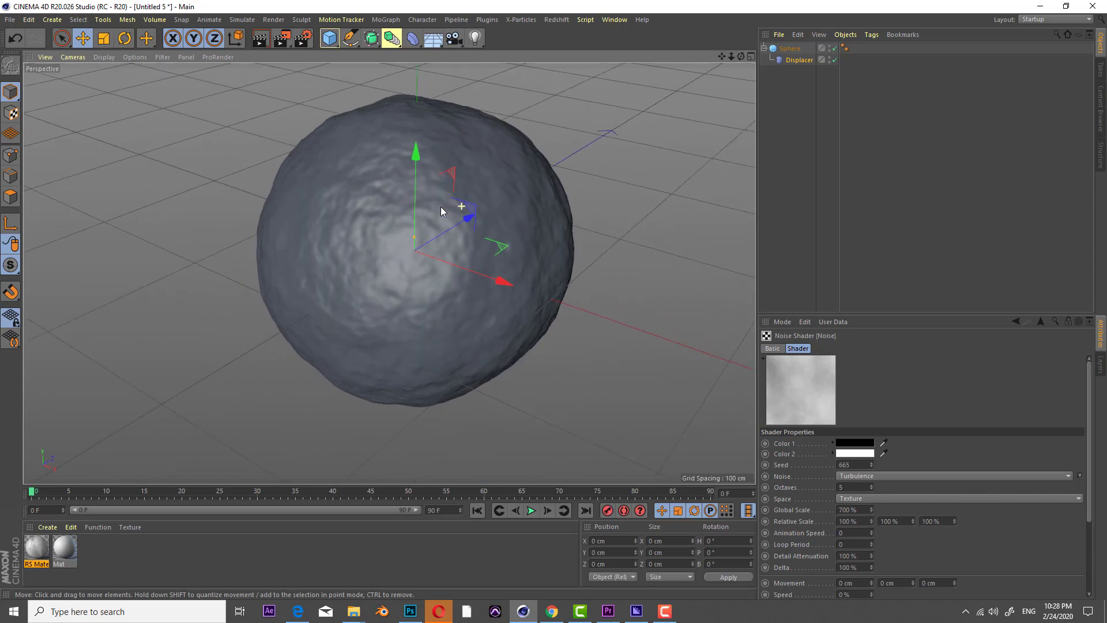
left_click_drag(343, 219, 366, 209, "alt")
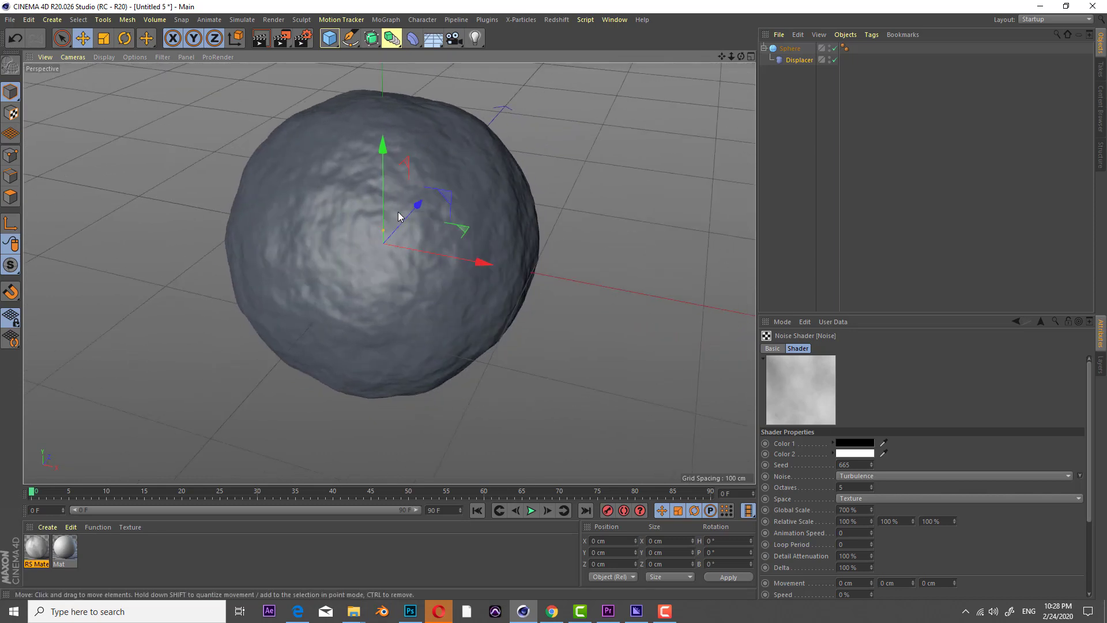
Try the Stupl noise type on the Displacer's Noise shader and check its effect on the sphere.
left_click(852, 480)
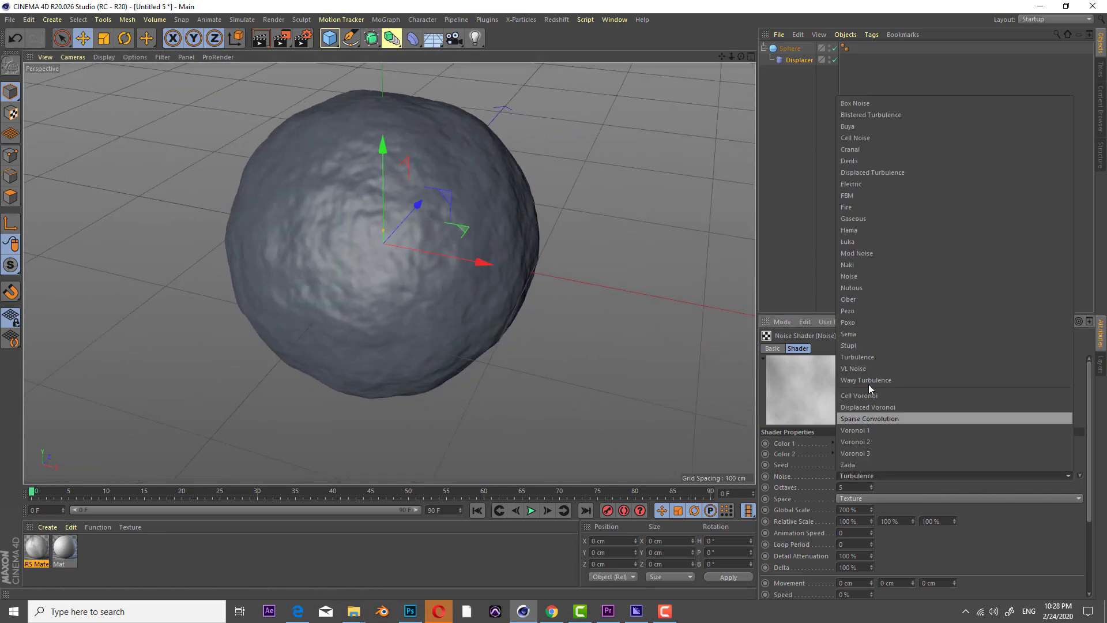
left_click(870, 345)
left_click_drag(384, 239, 410, 273, "alt")
Change the Displacer's noise type to Sema and view the resulting shape.
left_click(856, 475)
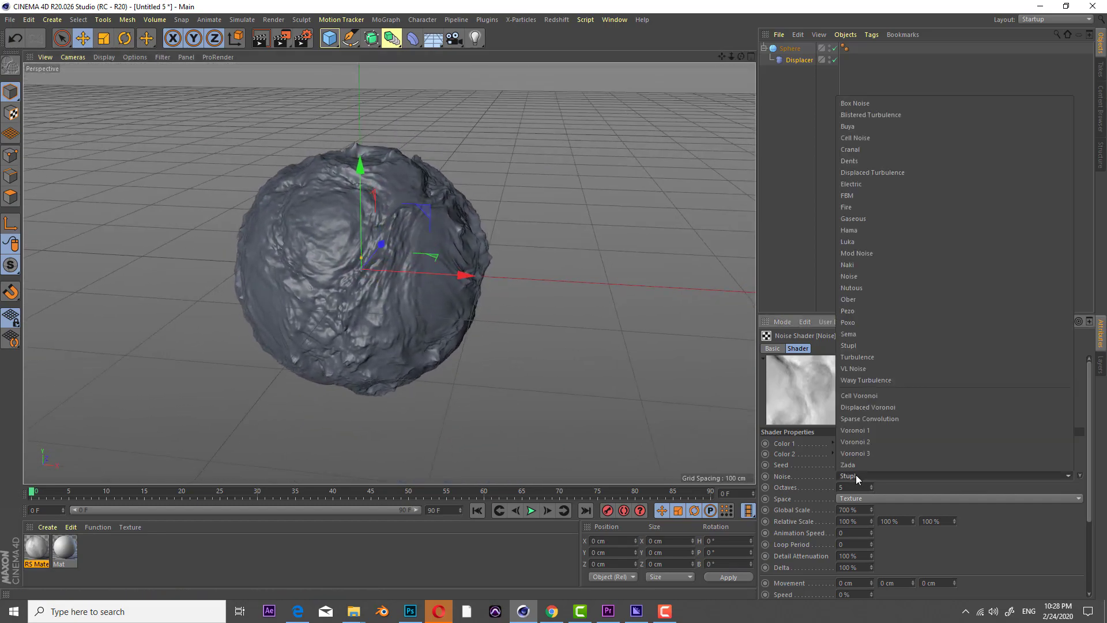
left_click(871, 335)
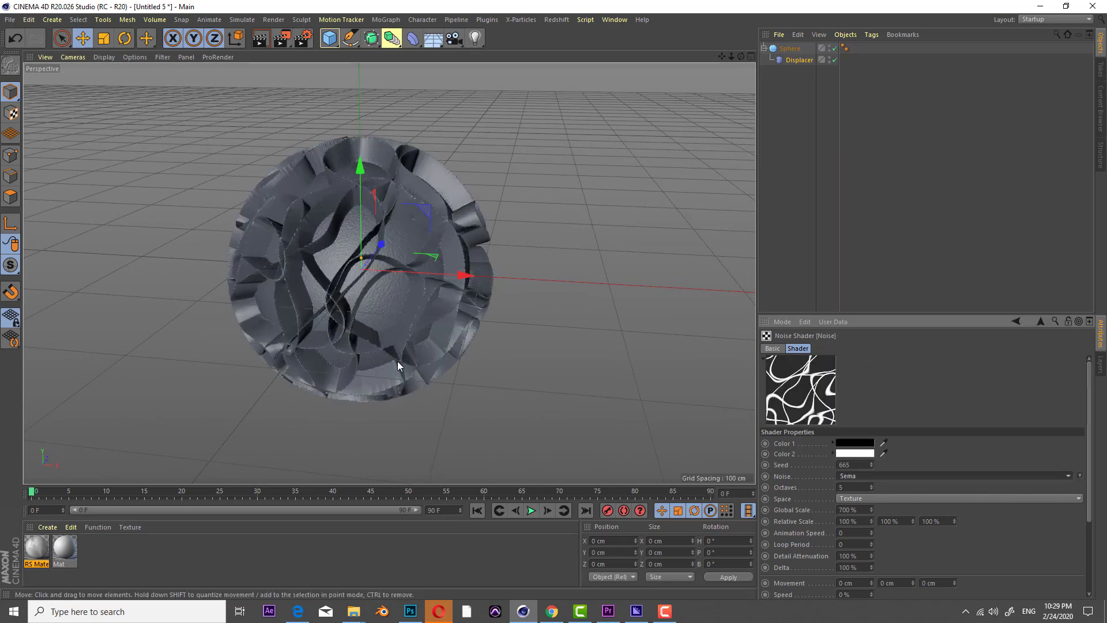
left_click_drag(348, 284, 618, 371, "alt")
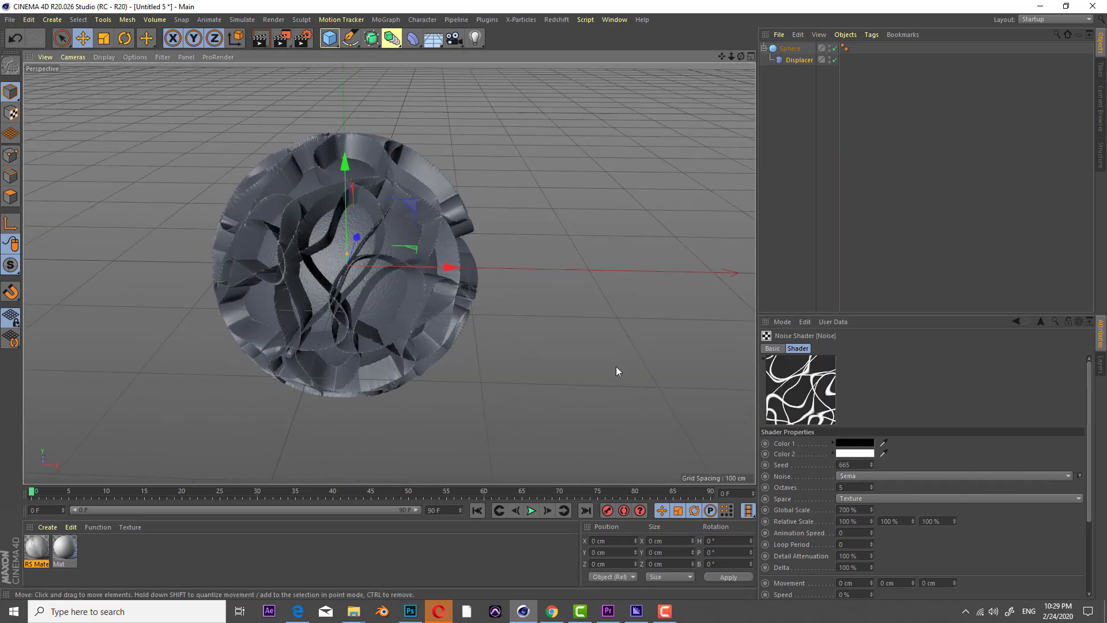
Try the Mod Noise and Ober noise types on the Displacer's Noise shader and inspect the sphere's surface.
left_click(850, 475)
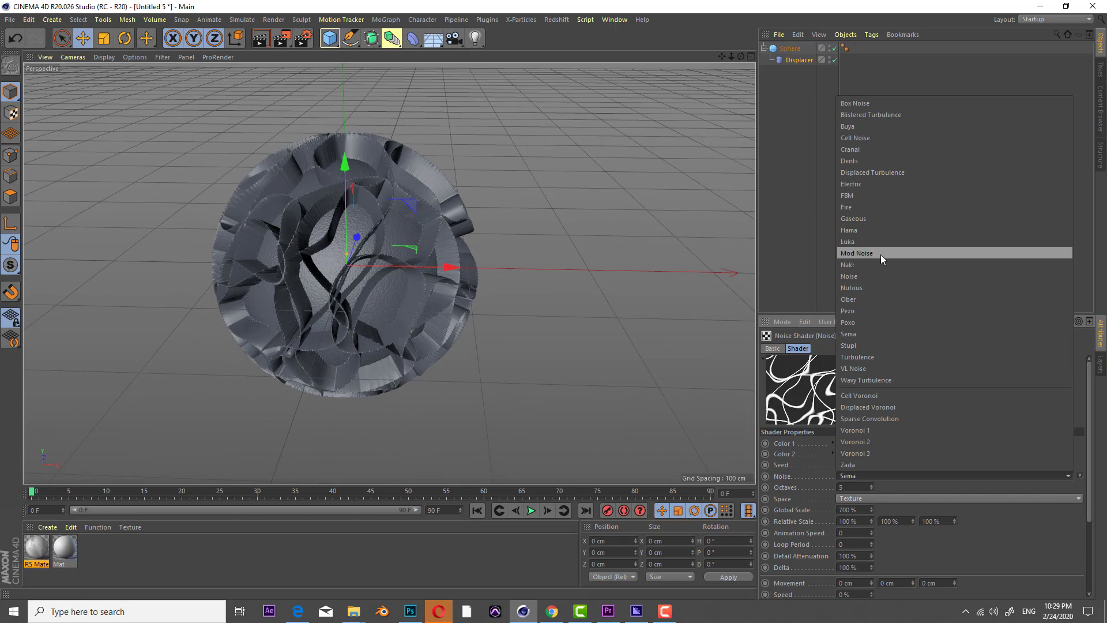
left_click(881, 254)
left_click(853, 474)
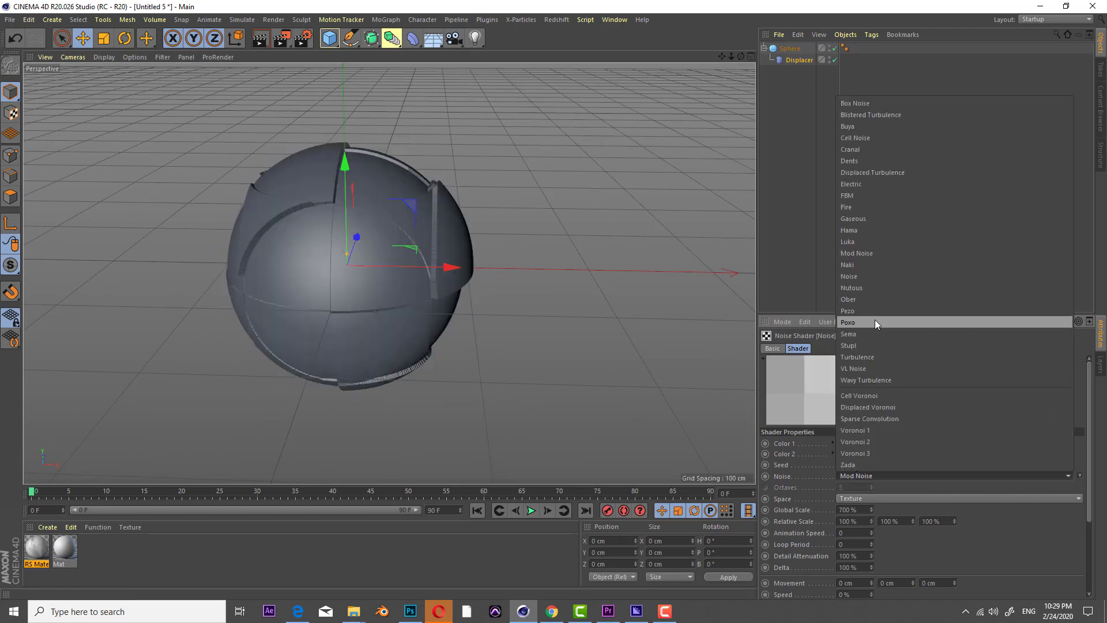
left_click(859, 294)
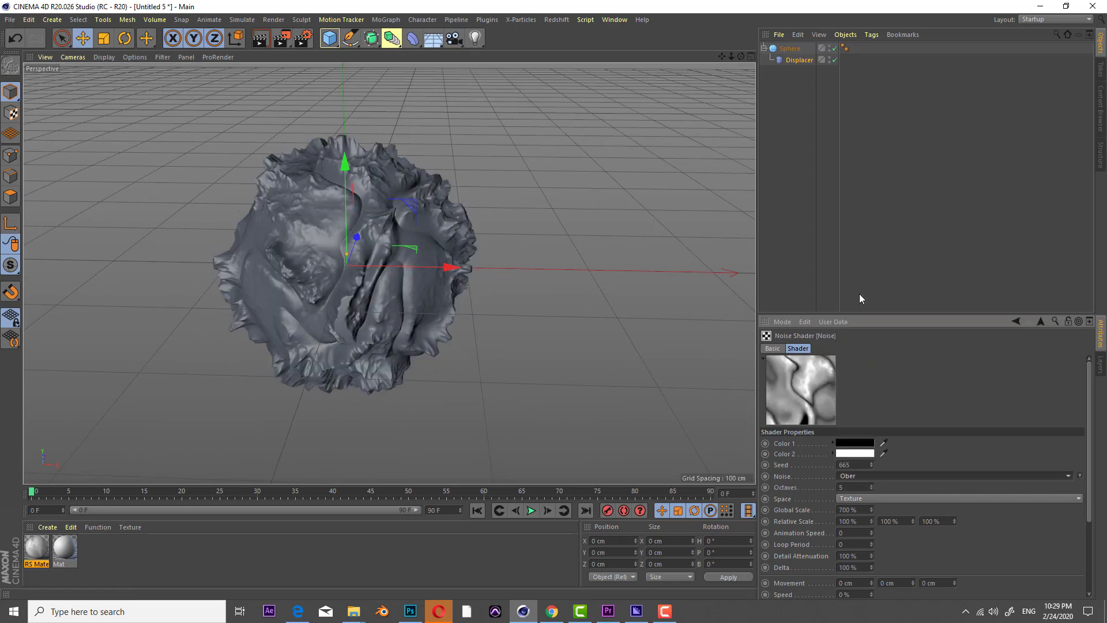
left_click_drag(286, 255, 310, 224, "alt")
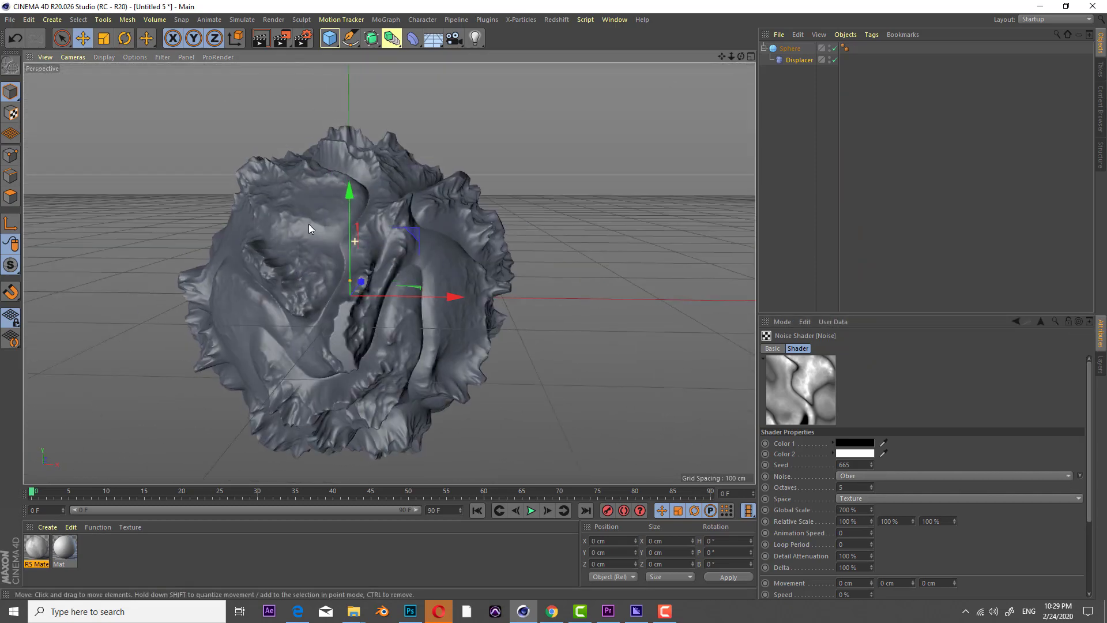
Set the Noise shader's noise type to Stupl and enlarge the attributes area to show all its shader properties.
left_click(853, 475)
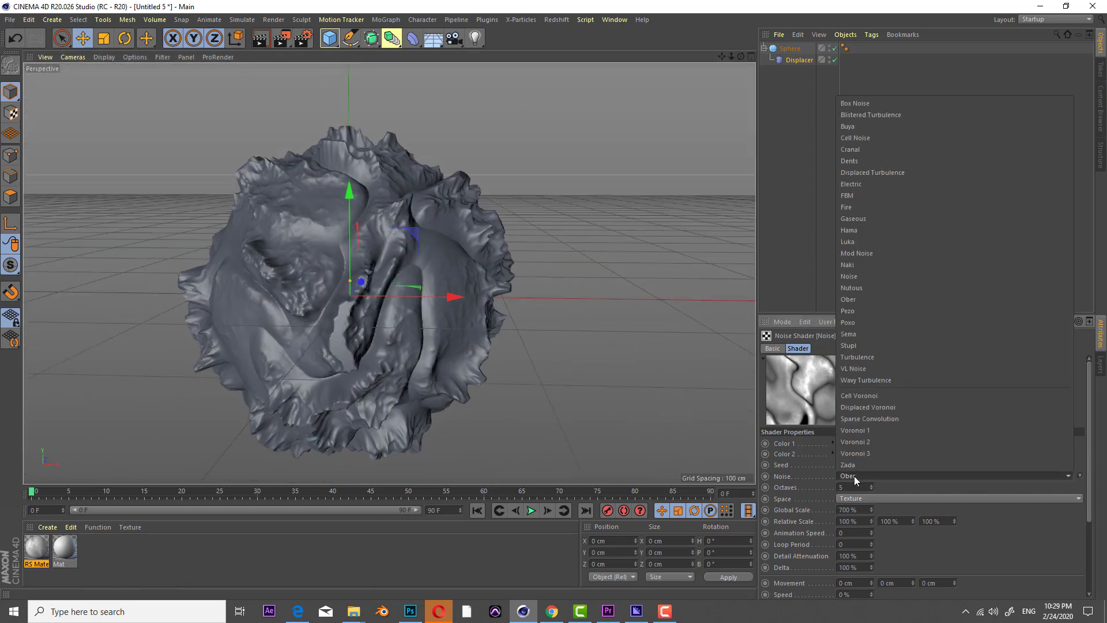
left_click(846, 345)
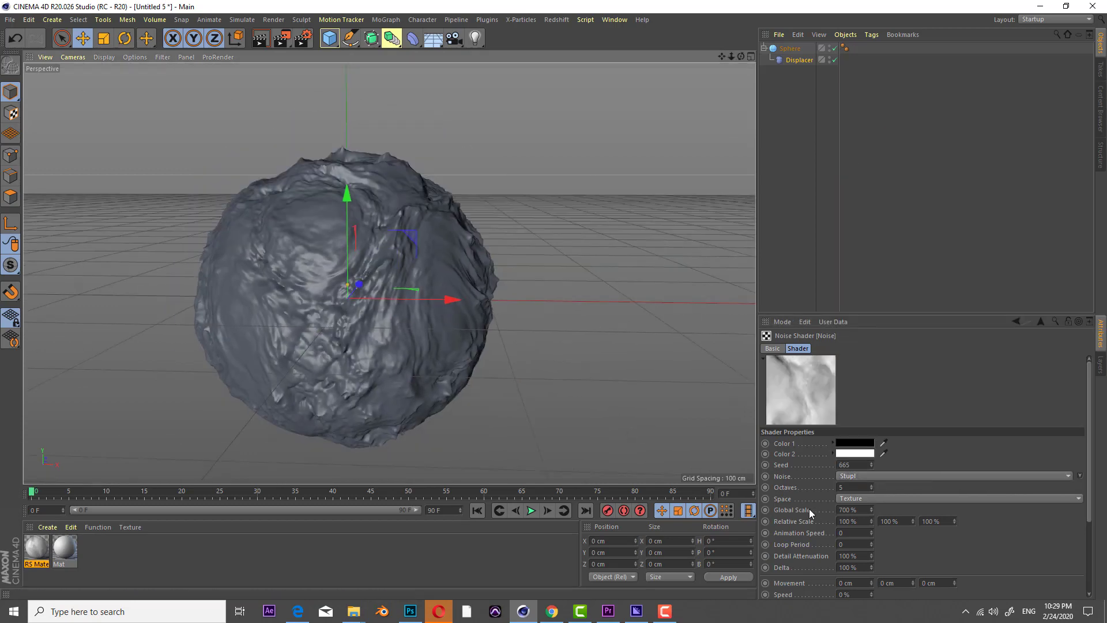
scroll(810, 513, "down", 3)
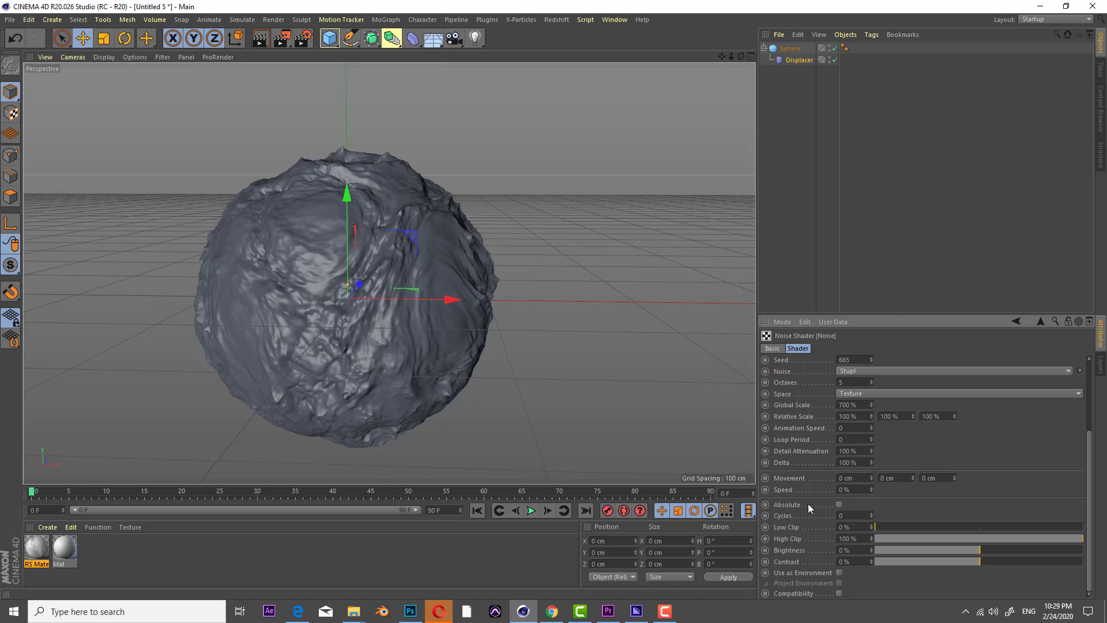
left_click_drag(898, 313, 905, 168)
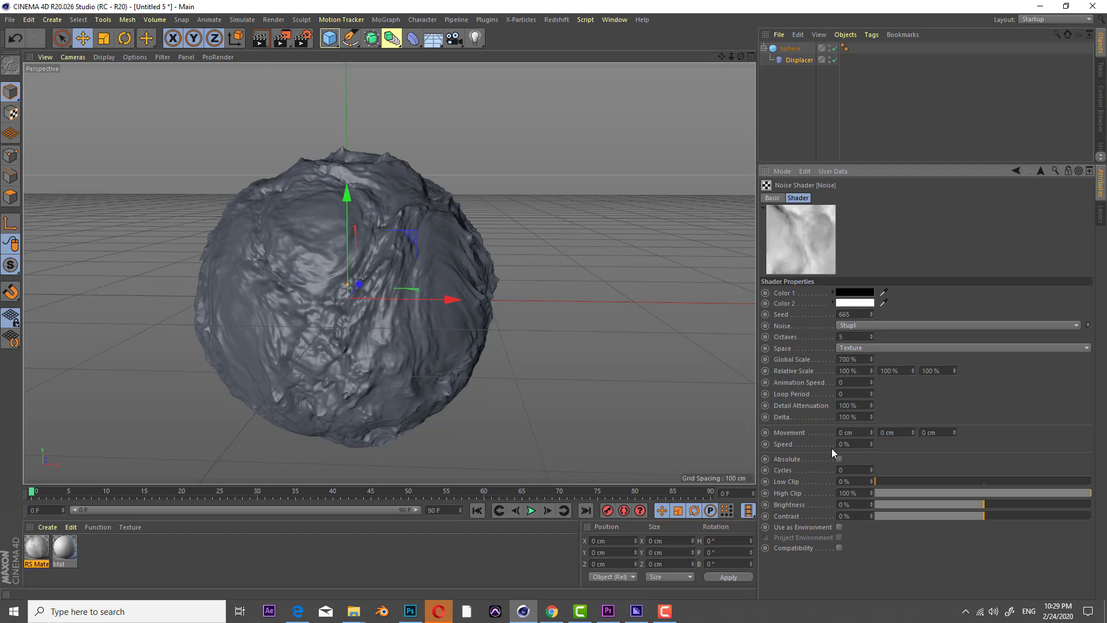
Raise the Noise shader's Low Clip to 35% and inspect the sphere's surface up close.
left_click_drag(881, 479, 952, 478)
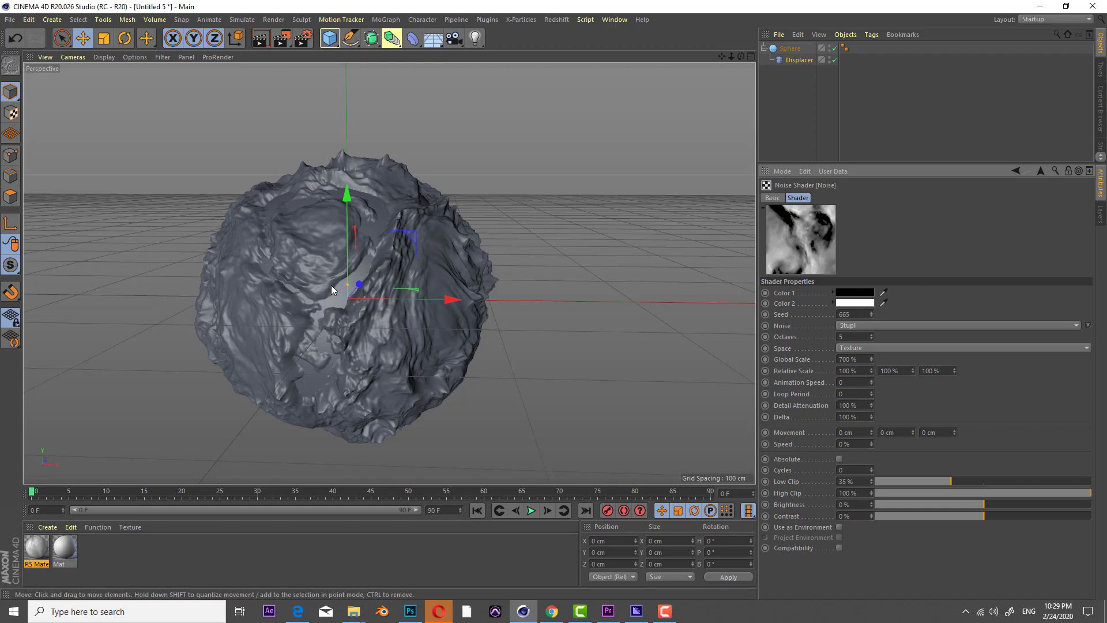
scroll(333, 287, "up", 3)
left_click_drag(334, 288, 353, 302, "alt")
scroll(355, 279, "up", 2)
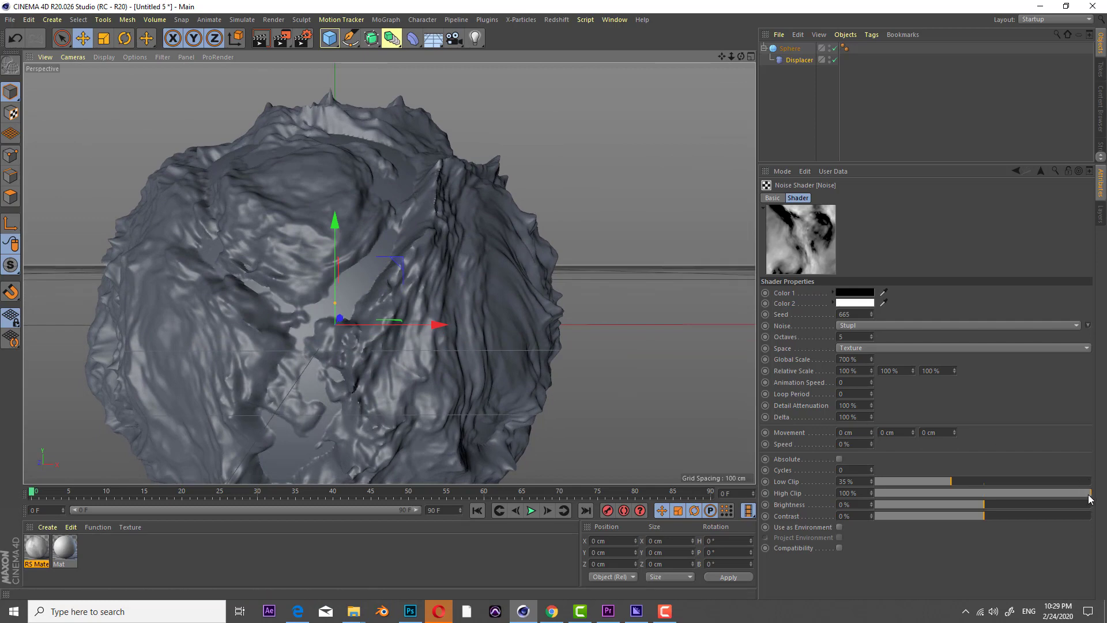
Lower the Noise shader's High Clip to 61% and examine the clipped surface from several angles.
left_click_drag(1091, 494, 1007, 497)
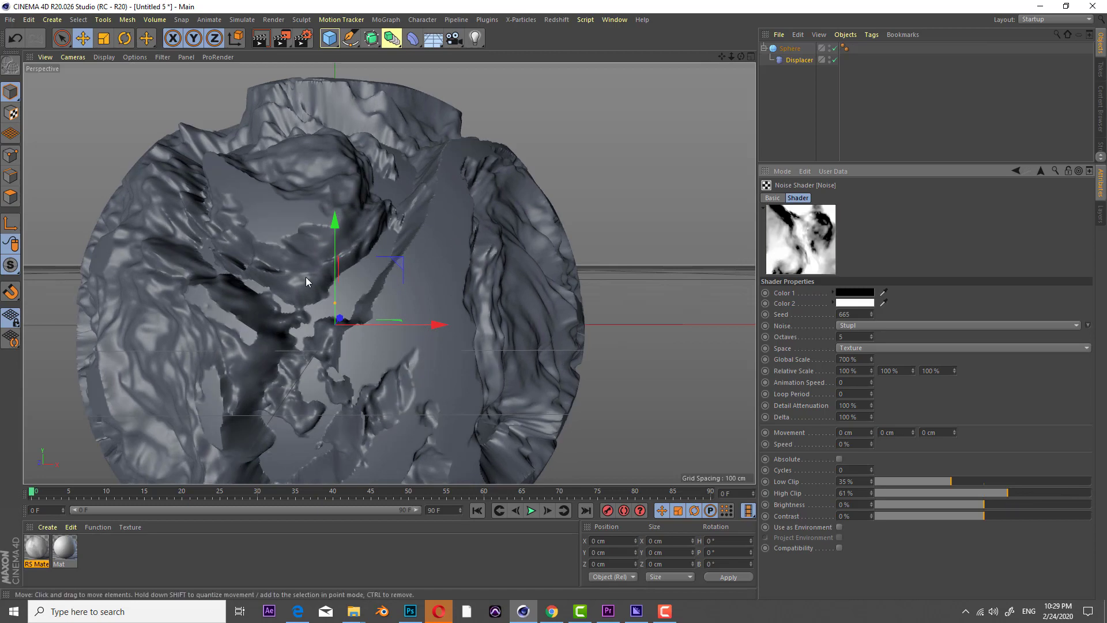
left_click_drag(305, 277, 384, 270, "alt")
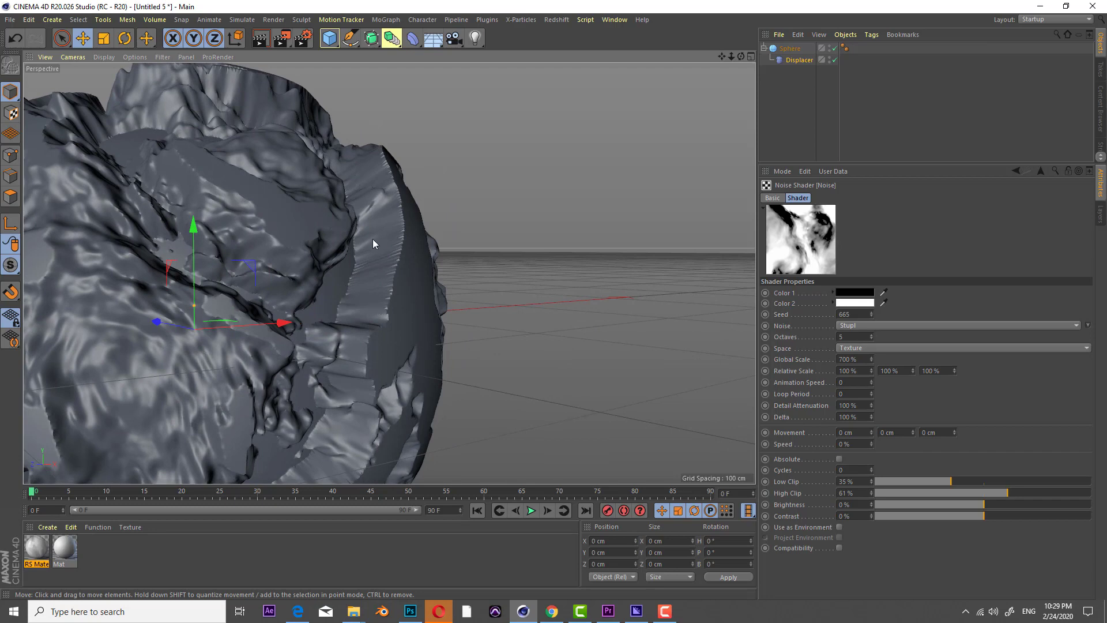
left_click_drag(339, 283, 324, 278, "alt")
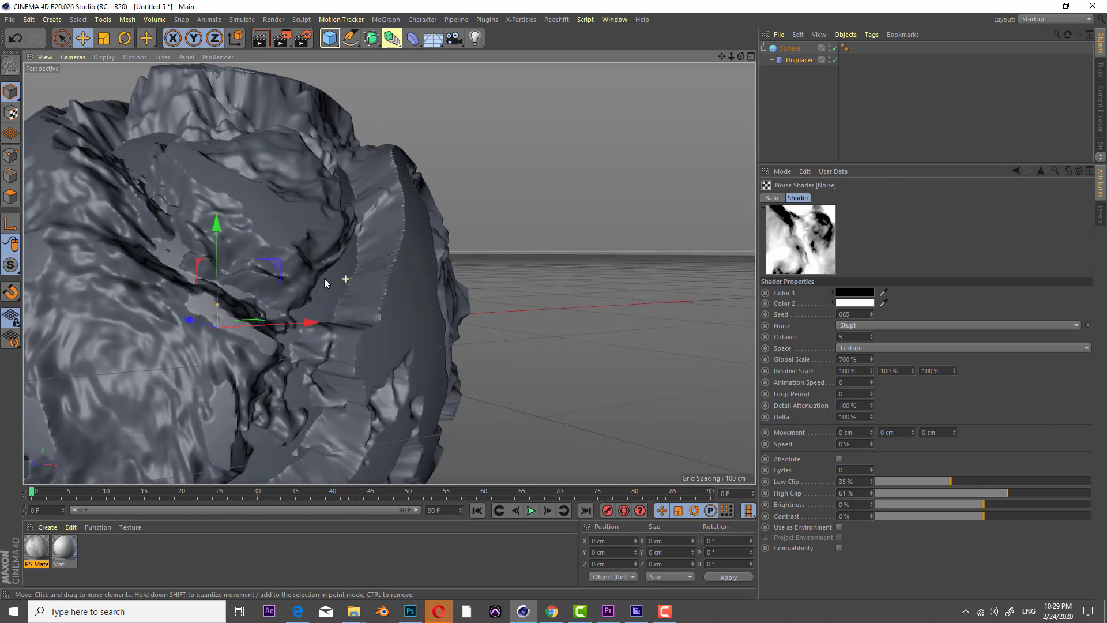
right_click_drag(325, 278, 269, 319, "alt")
left_click_drag(270, 316, 232, 313, "alt")
right_click_drag(232, 313, 335, 286, "alt")
left_click_drag(336, 286, 330, 312, "alt")
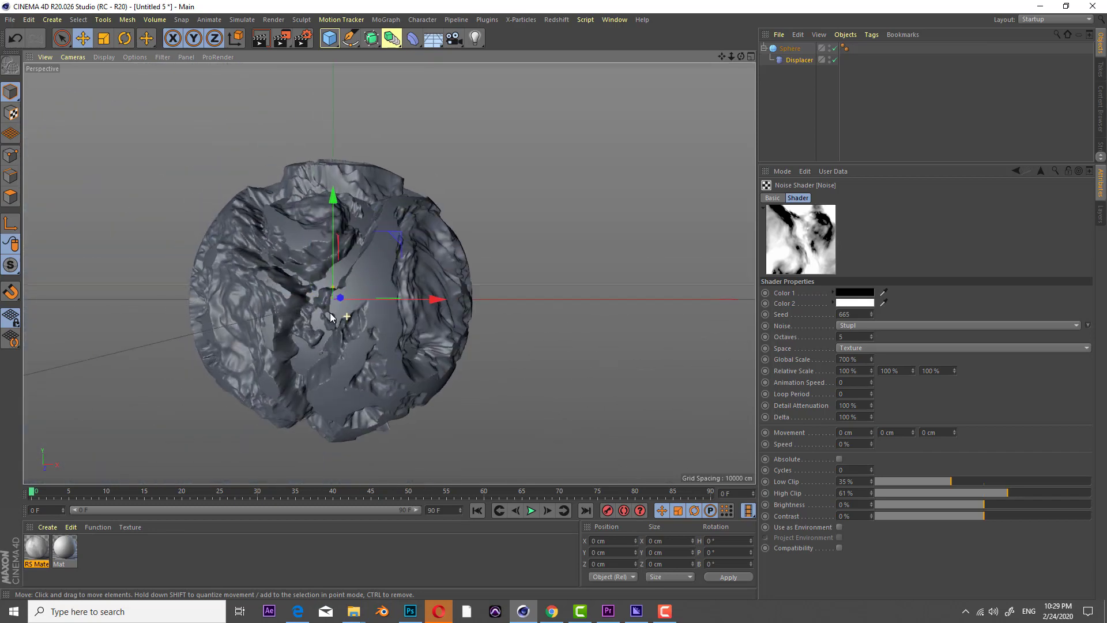
Set the Noise shader's High Clip to 81%, Contrast to -28% and Low Clip to 0%.
left_click_drag(1028, 492, 1050, 495)
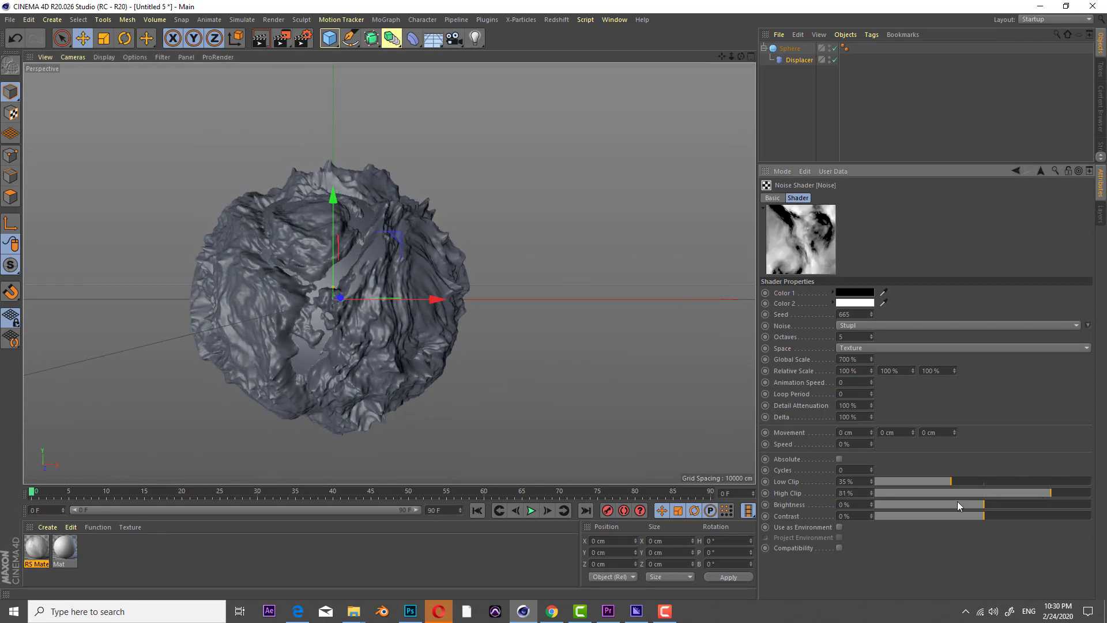
left_click_drag(988, 504, 954, 518)
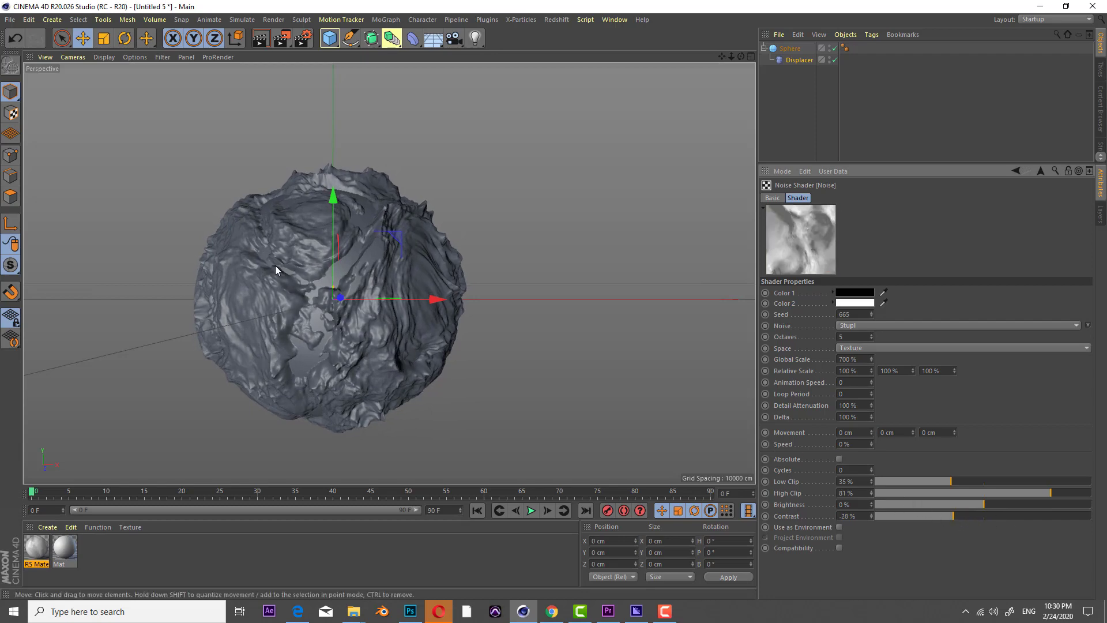
left_click_drag(295, 278, 336, 225, "alt")
scroll(348, 254, "up", 3)
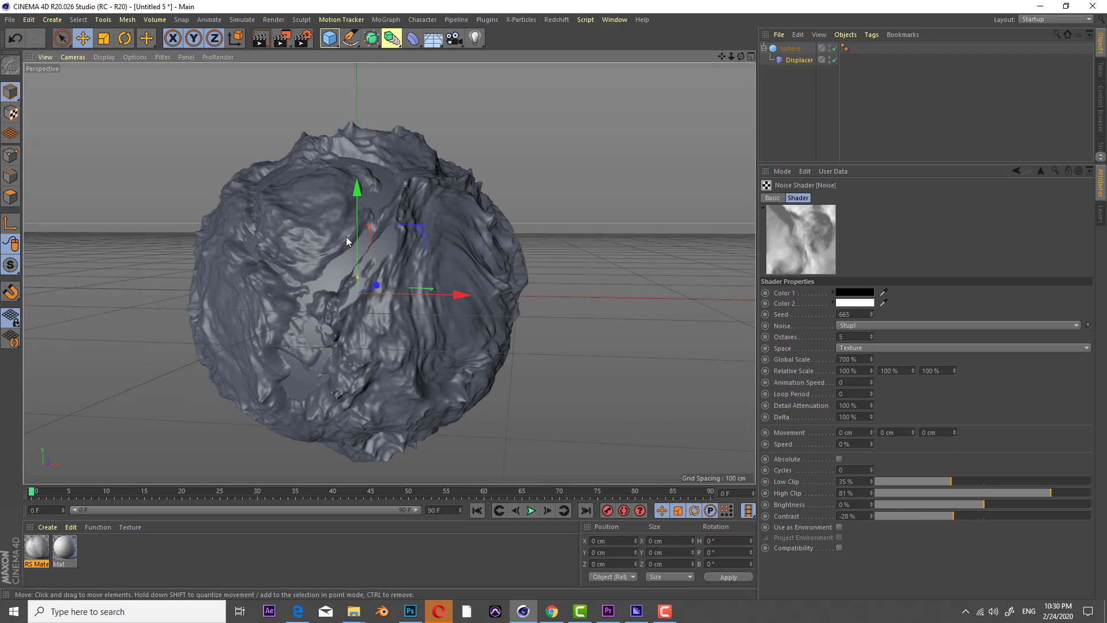
left_click_drag(909, 479, 870, 489)
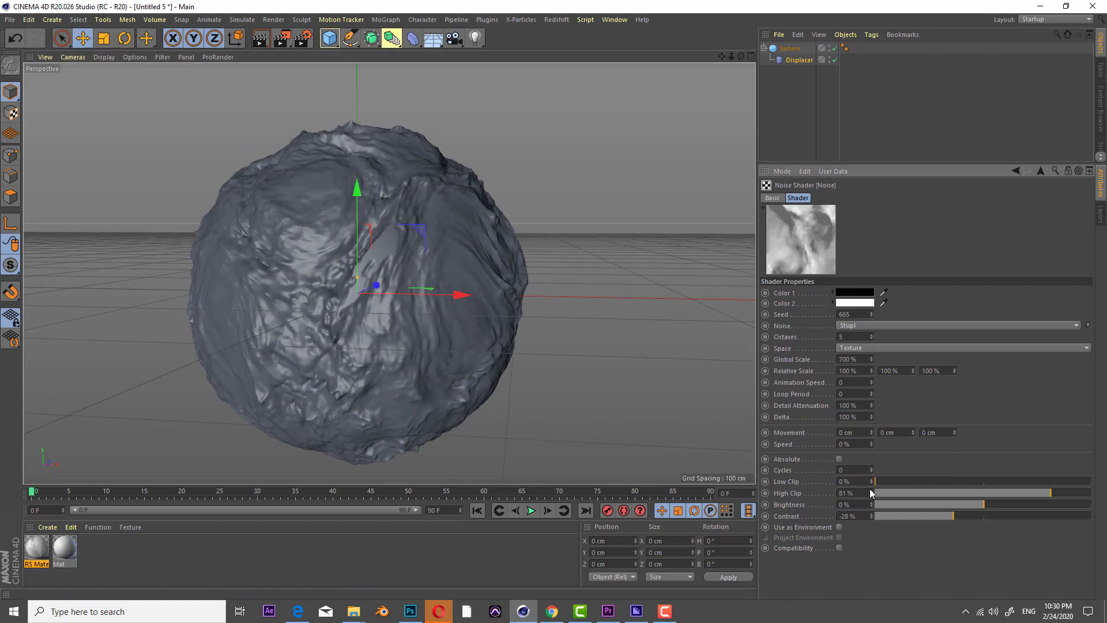
Try a Displacer height of 16 cm on the sphere and undo the change.
left_click(791, 60)
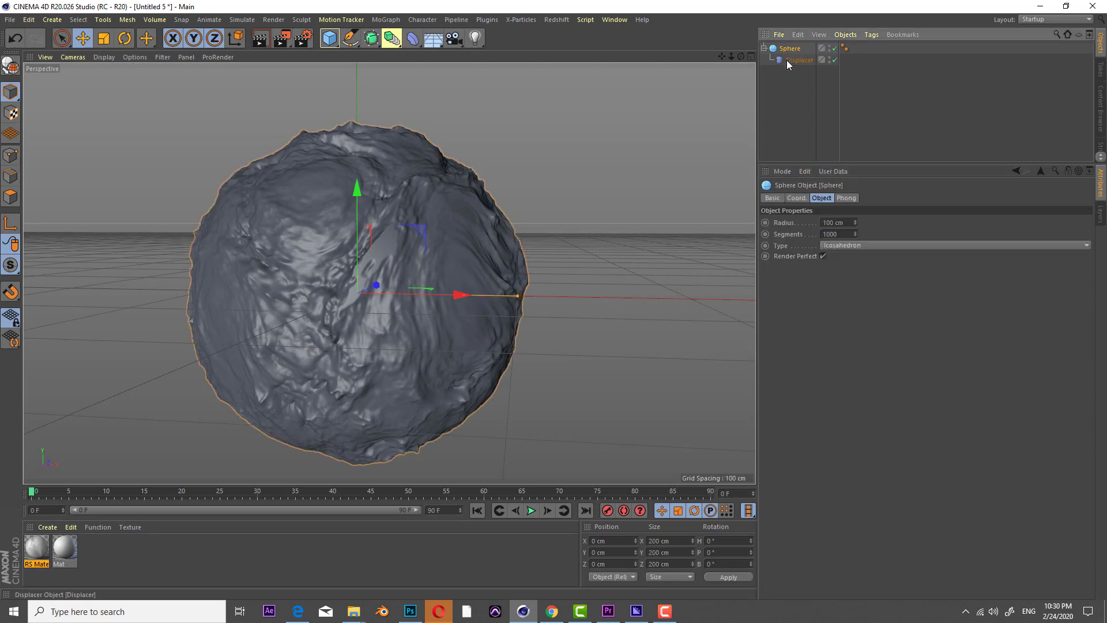
left_click(833, 197)
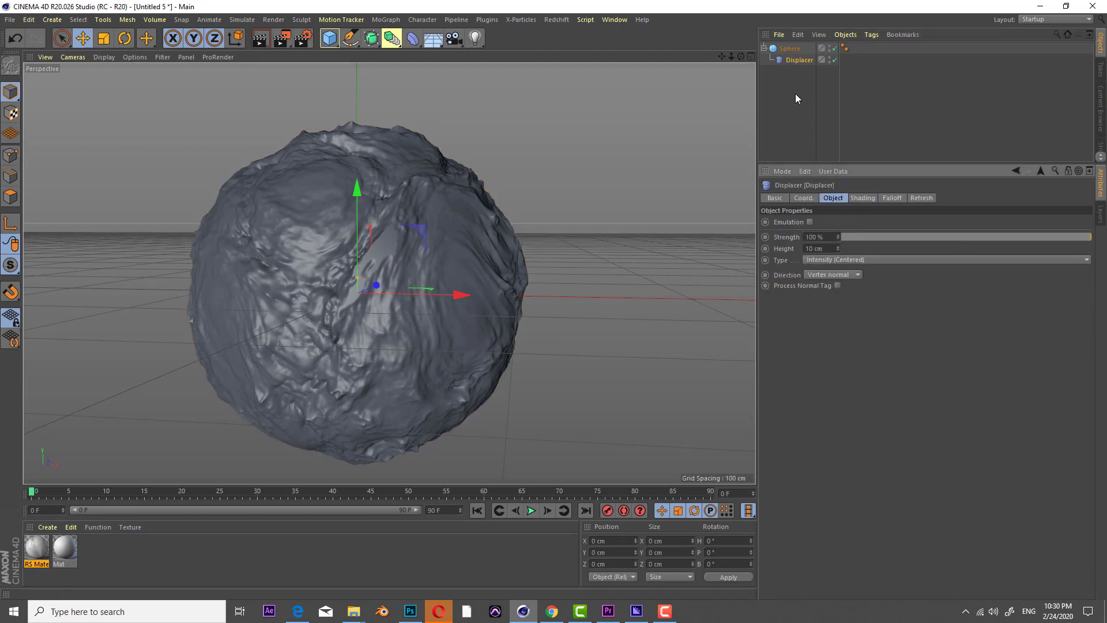
left_click_drag(837, 247, 838, 243)
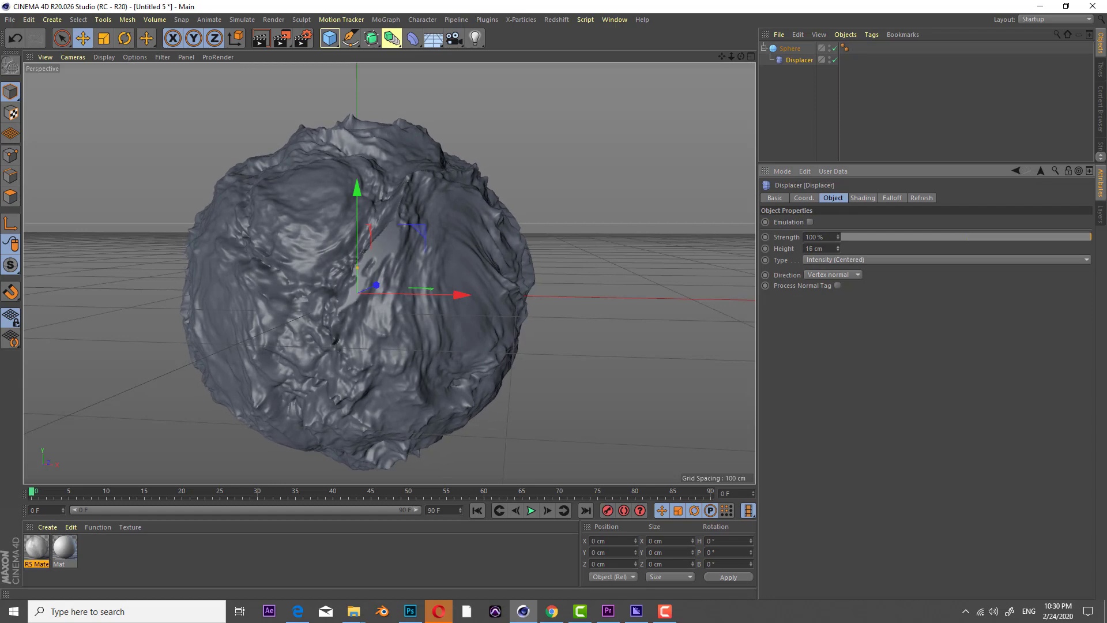
key("ctrl+z")
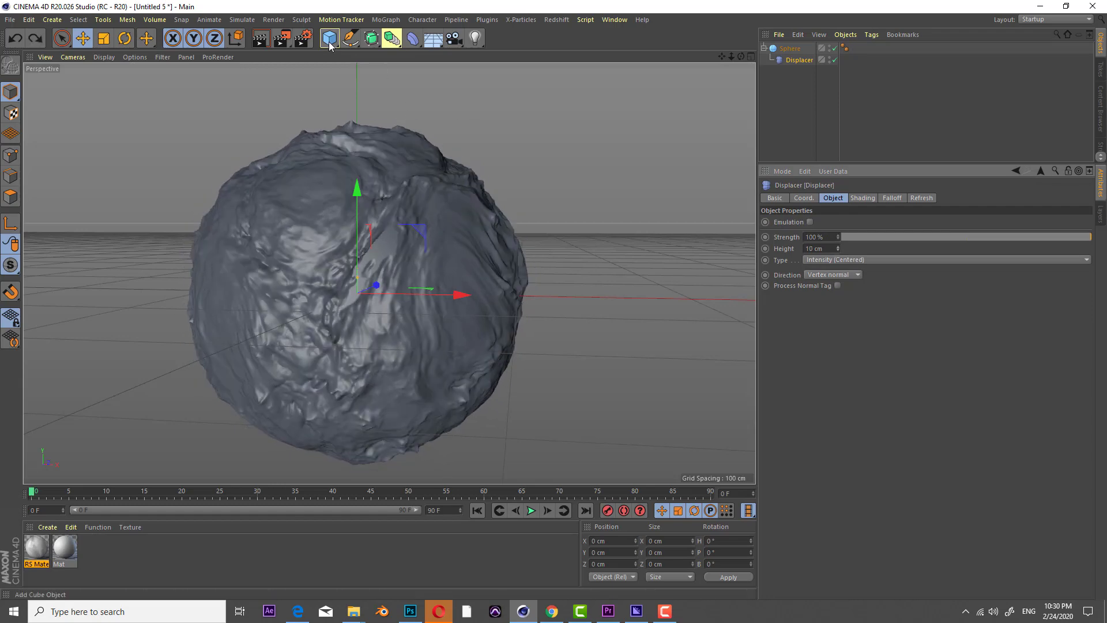
Add a second sphere with the default 100 cm radius and apply the Mat material to it.
left_click_drag(329, 43, 541, 77)
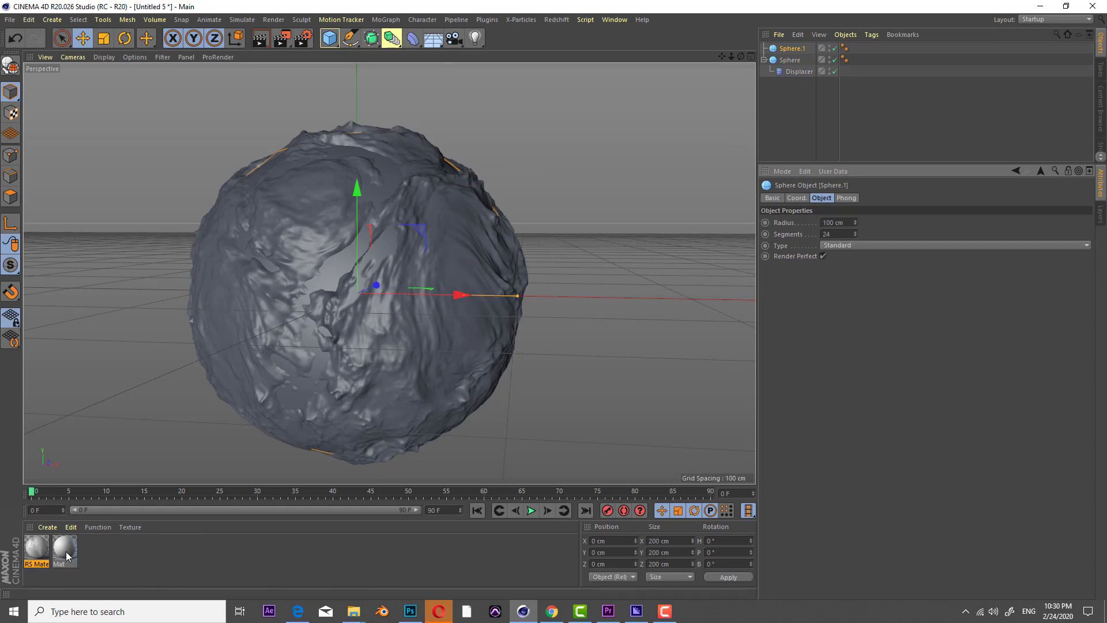
left_click_drag(66, 551, 790, 49)
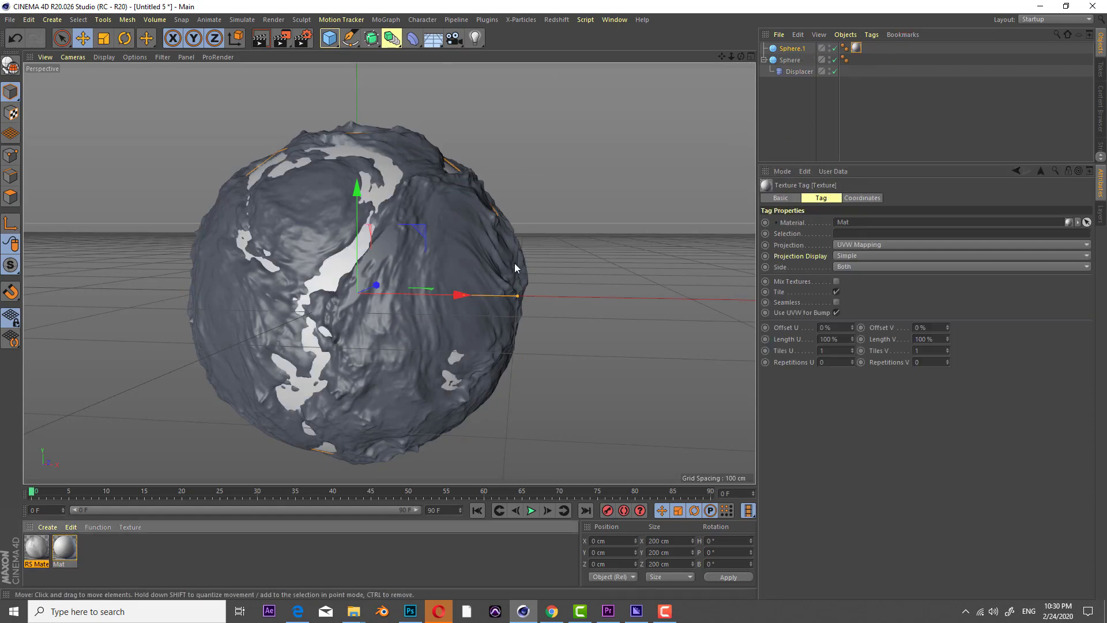
mouse_move(354, 248)
left_mouse_down("alt")
mouse_move(341, 257)
mouse_move(355, 264)
left_mouse_up("alt")
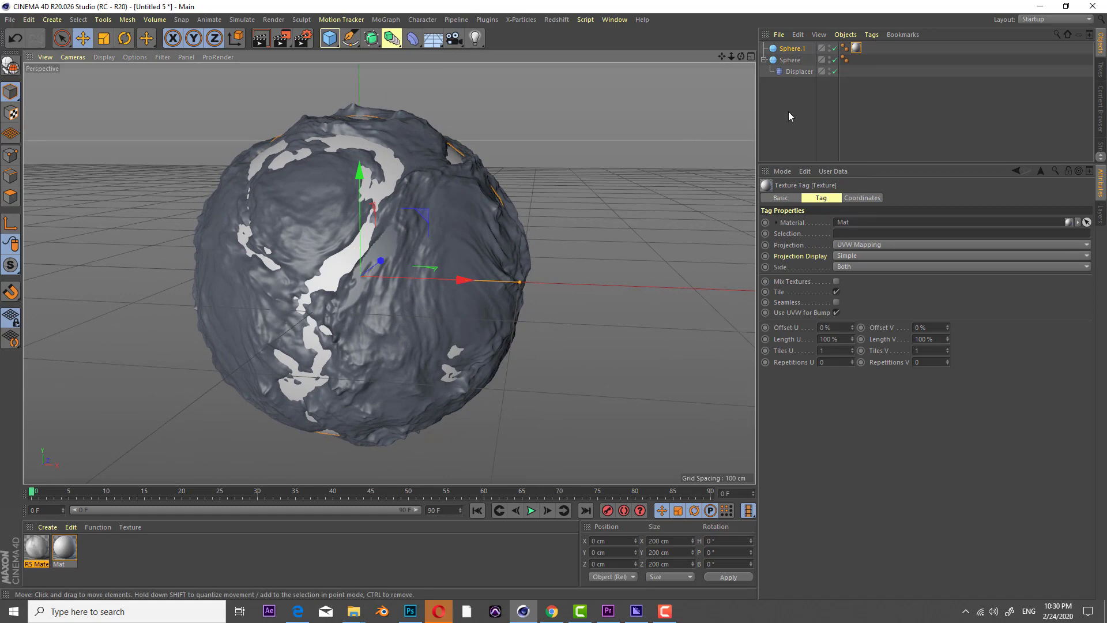
Adjust the Displacer's Noise shader to a High Clip of 73%, Brightness of -7% and Contrast of 14%.
left_click(799, 72)
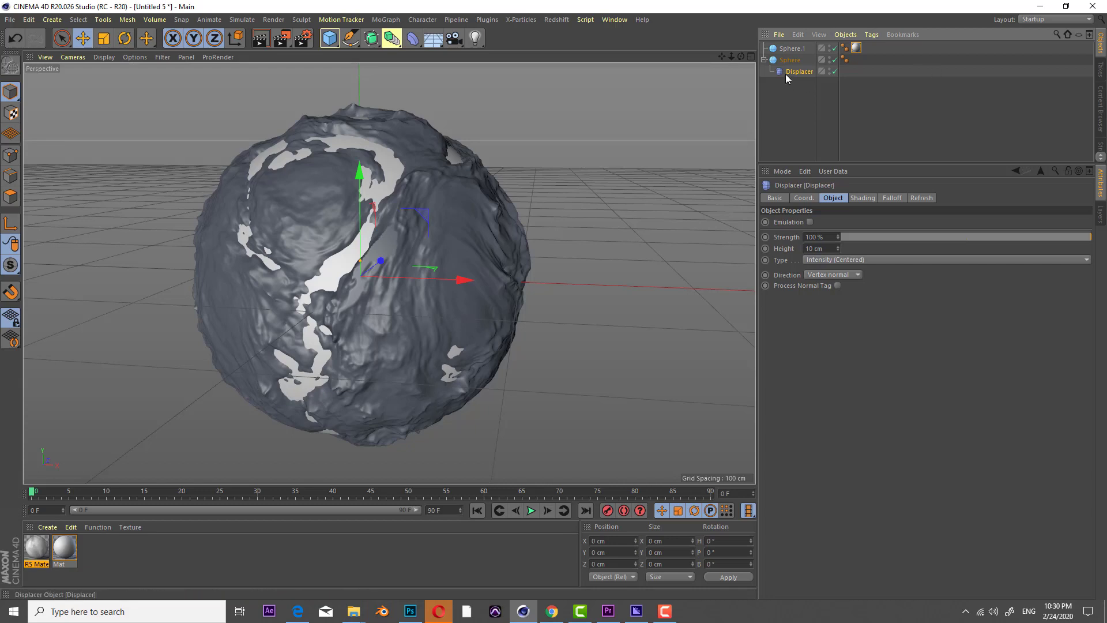
left_click(863, 198)
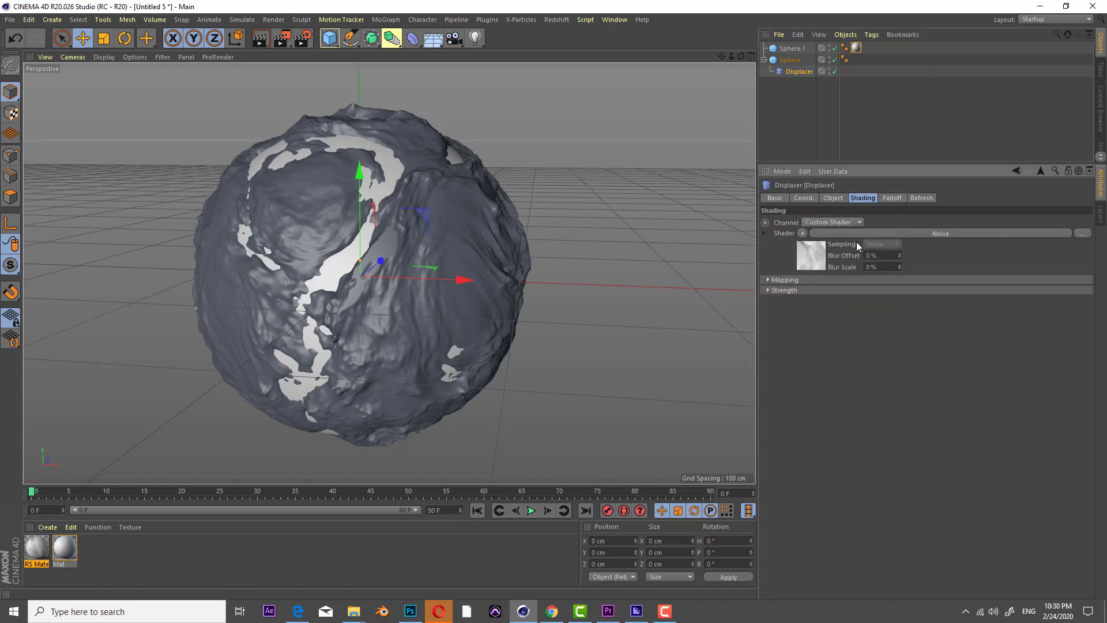
left_click(857, 234)
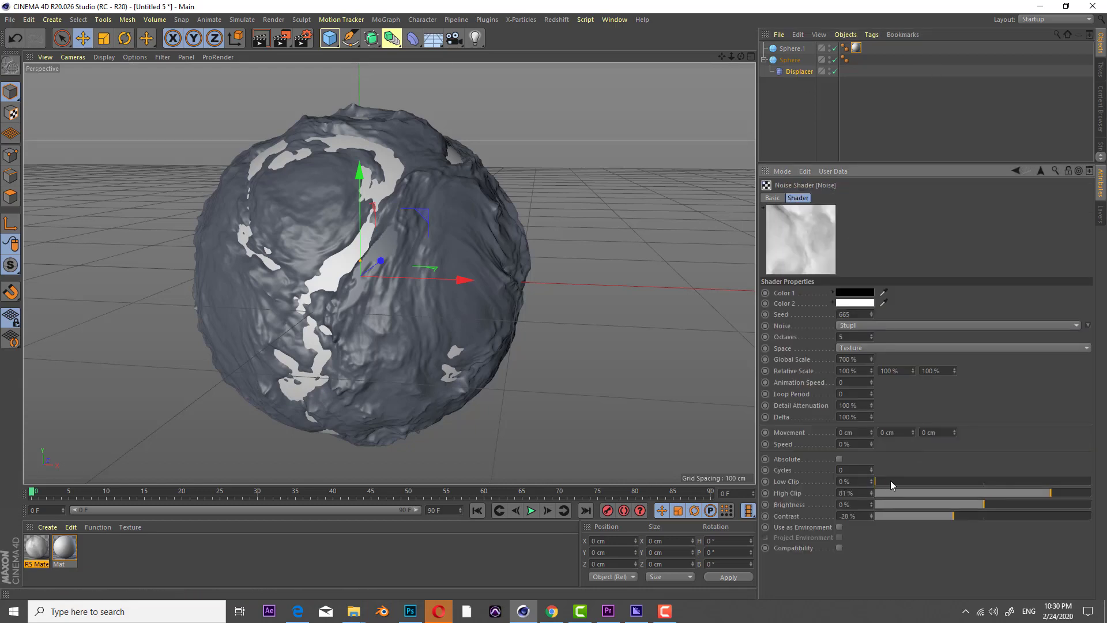
mouse_move(1053, 493)
left_mouse_down()
mouse_move(1074, 492)
mouse_move(1032, 491)
mouse_move(1043, 493)
left_mouse_up()
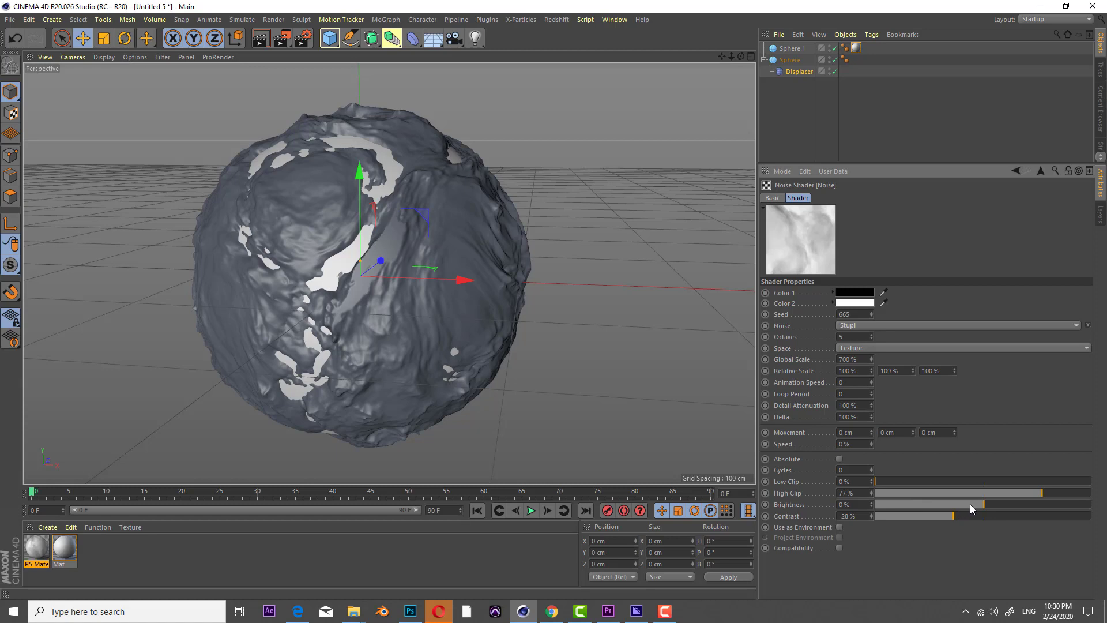
left_click_drag(970, 504, 1033, 492)
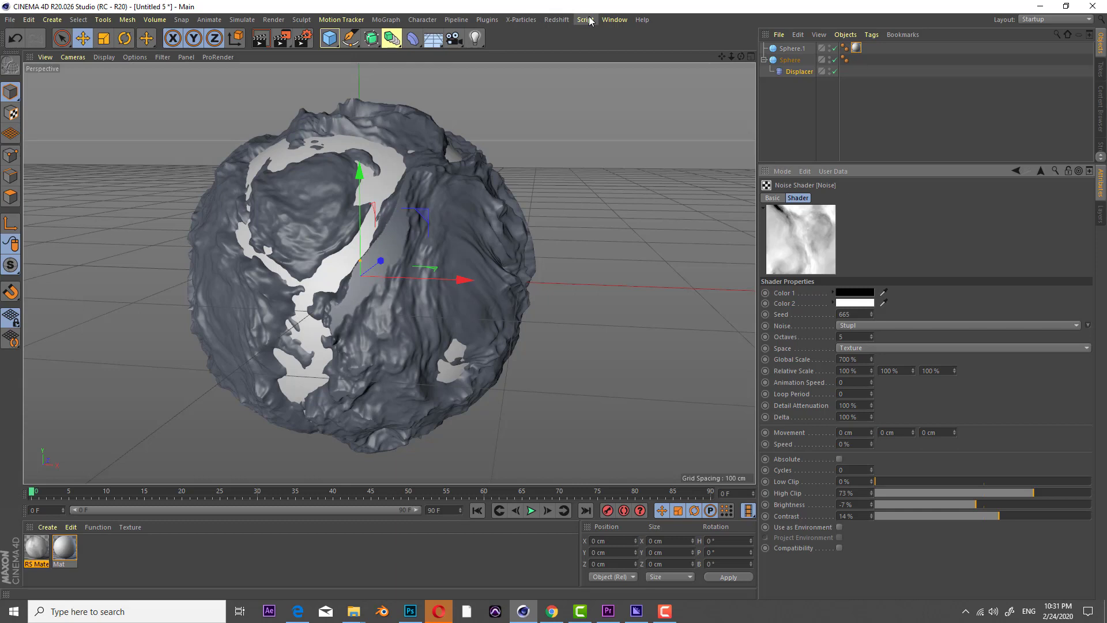
Start a live render in the Redshift RenderView, dock it below the shader attributes and enlarge it.
left_click_drag(339, 272, 357, 275, "alt")
left_click(555, 19)
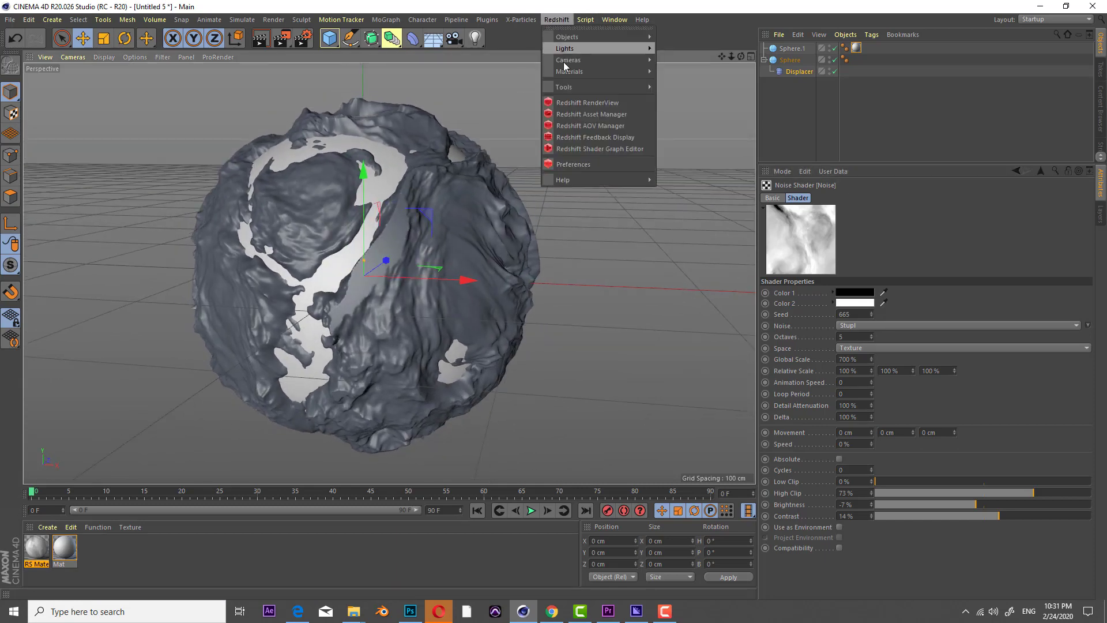
left_click(573, 102)
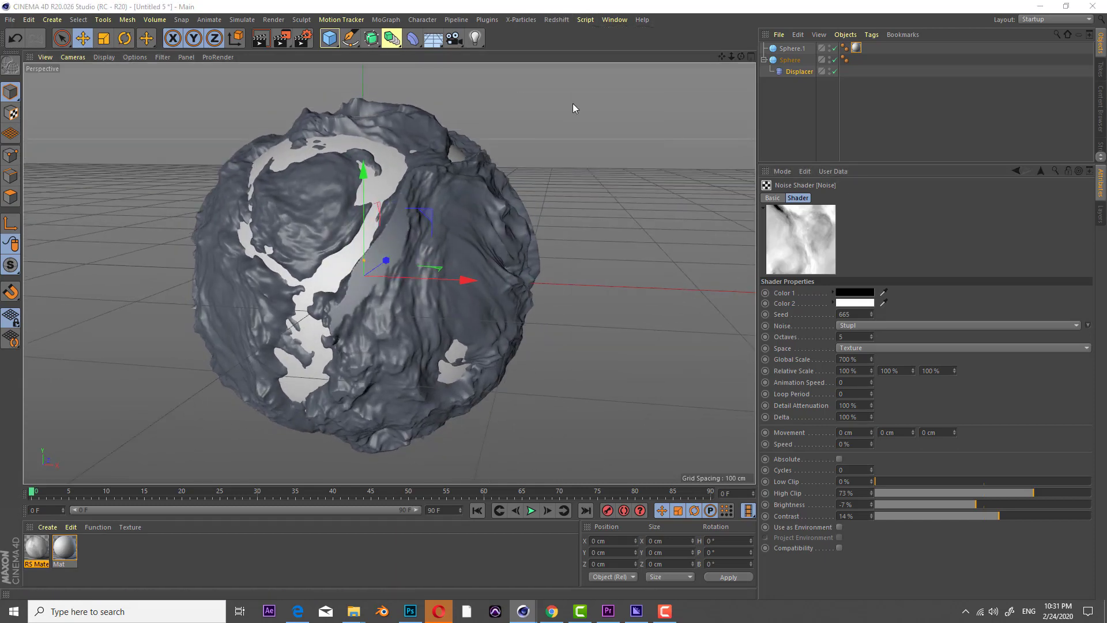
left_click(600, 138)
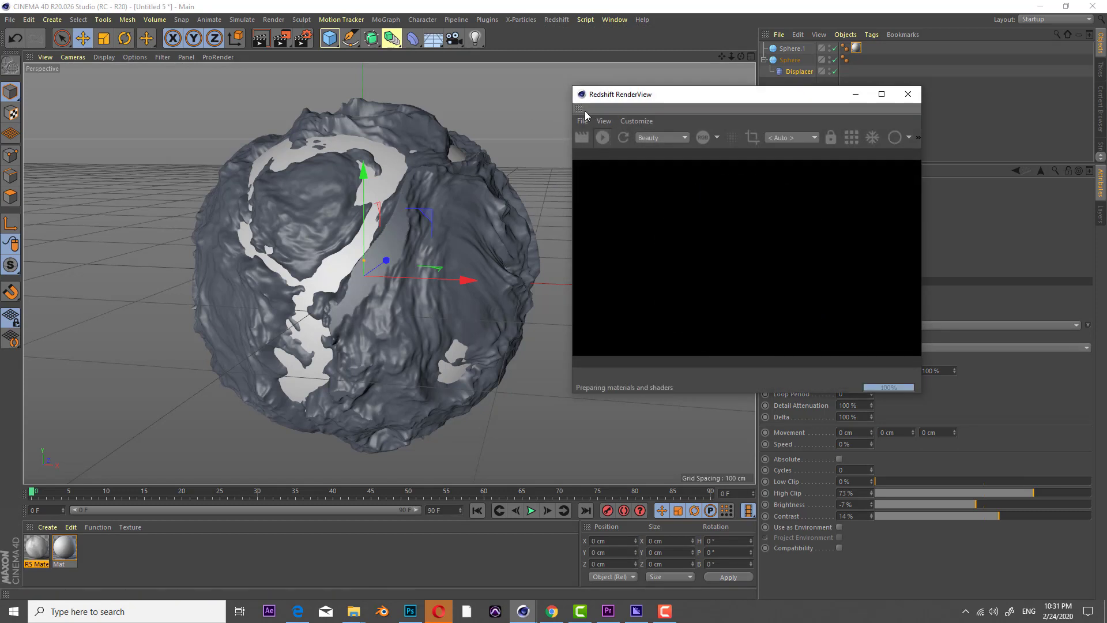
left_click_drag(580, 111, 825, 561)
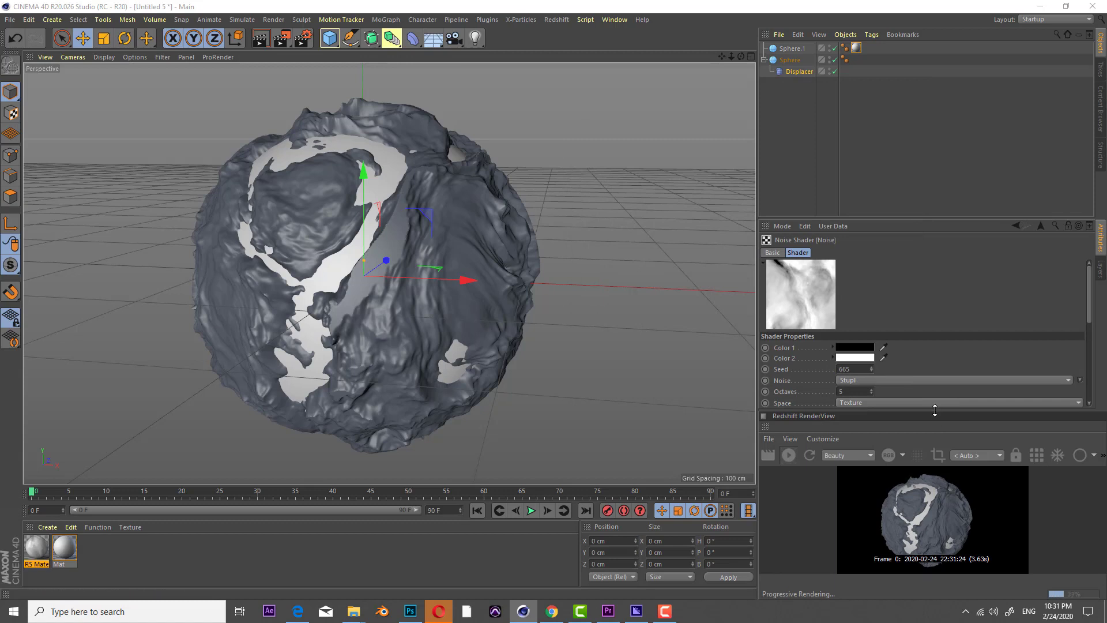
left_click_drag(935, 410, 950, 307)
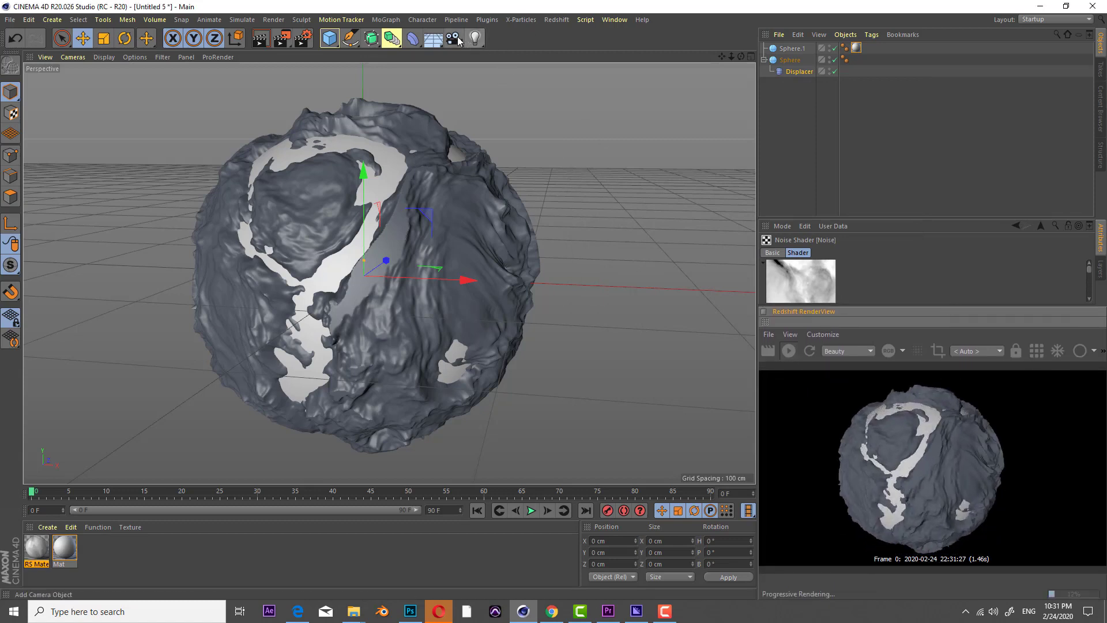
Add a Redshift dome light to the scene and enlarge the area showing its attributes.
left_click(566, 20)
mouse_move(570, 50)
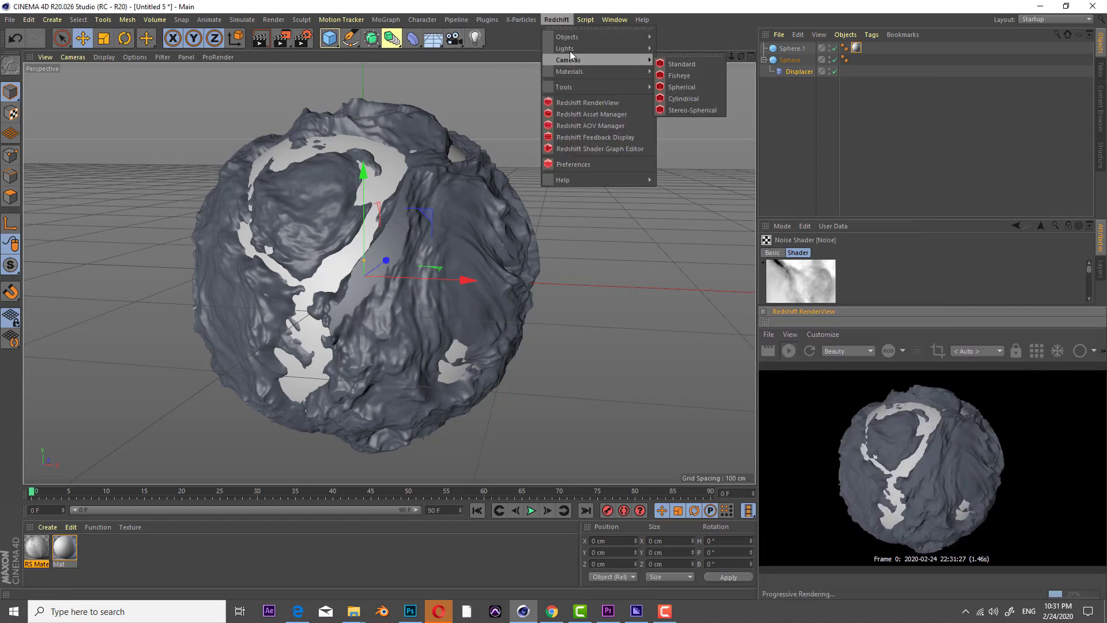
left_click(679, 100)
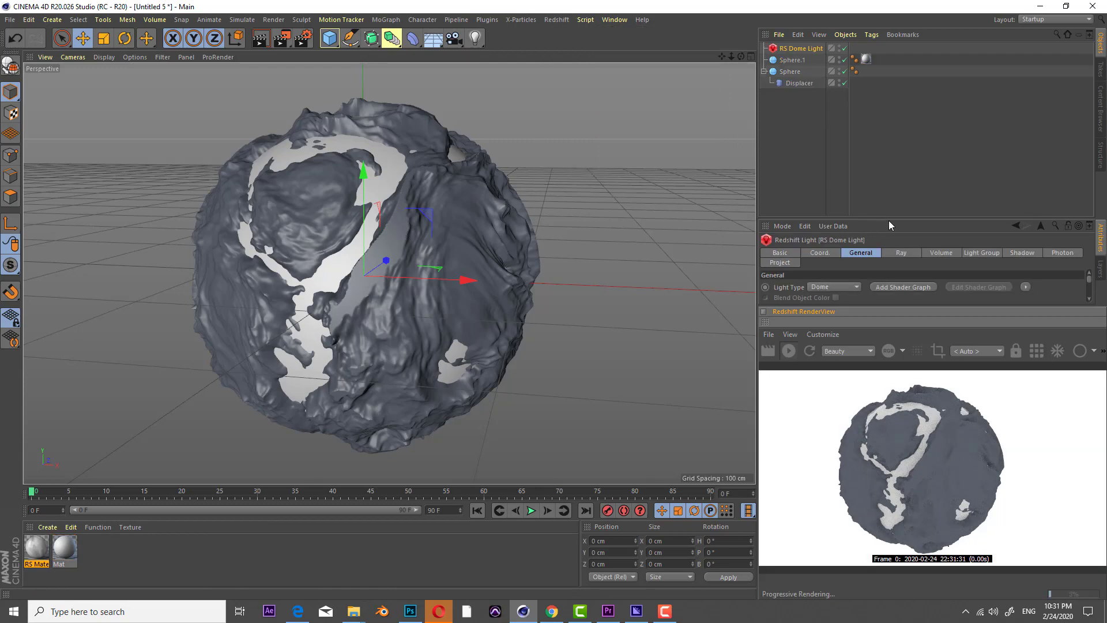
left_click_drag(890, 216, 900, 109)
Load OverheadWindowWithStripes.hdr as the dome light's map and rotate the light's heading to 74°.
left_click(1068, 262)
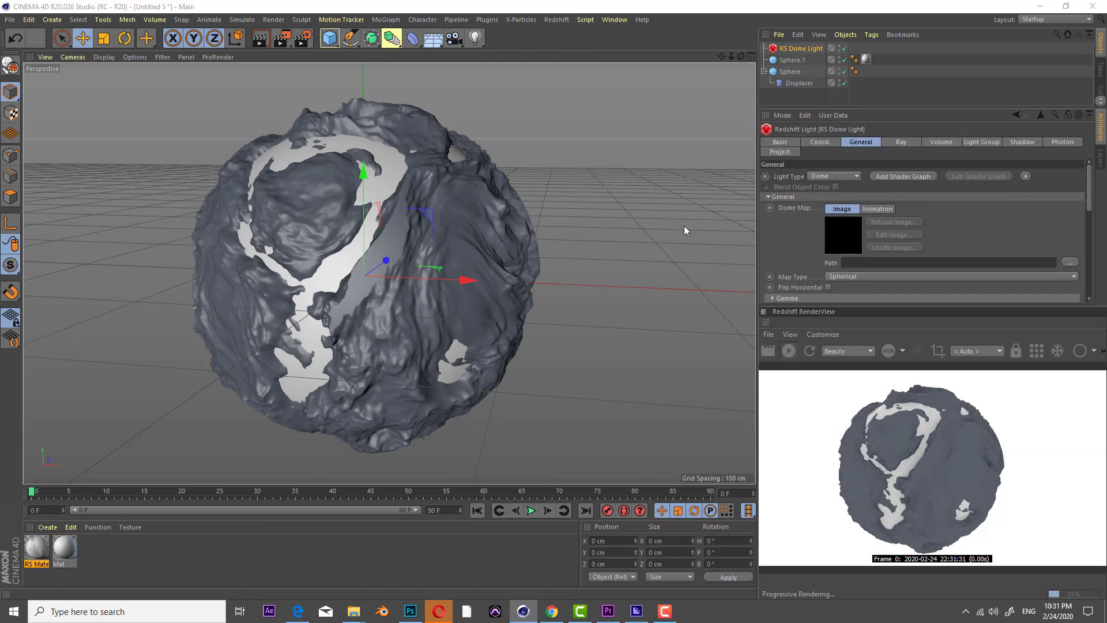
left_click(189, 157)
double_click(189, 155)
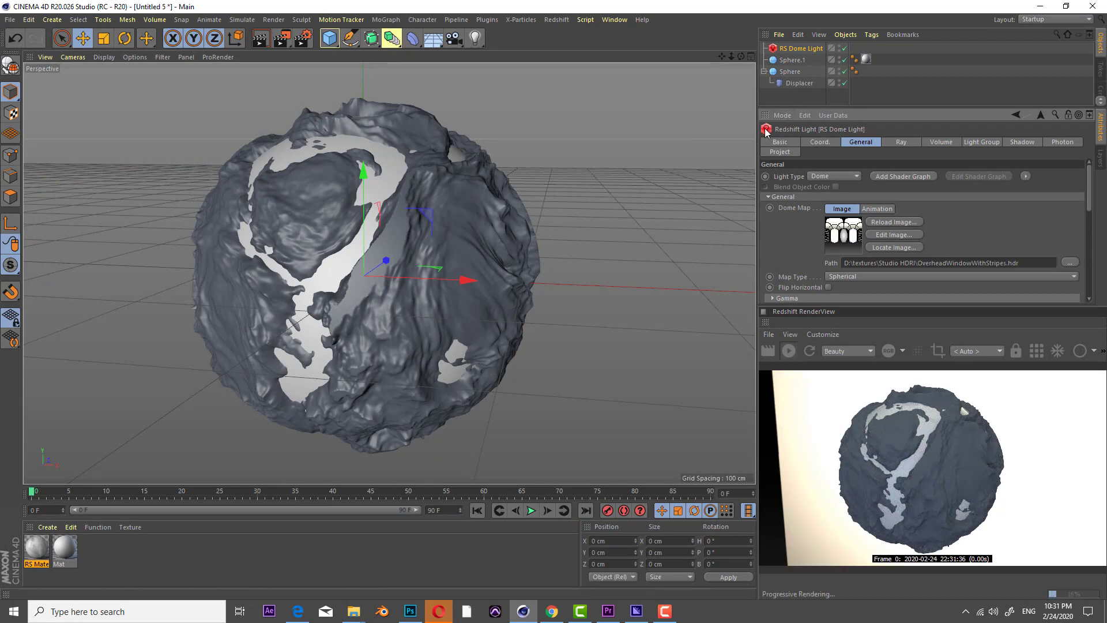
left_click(824, 143)
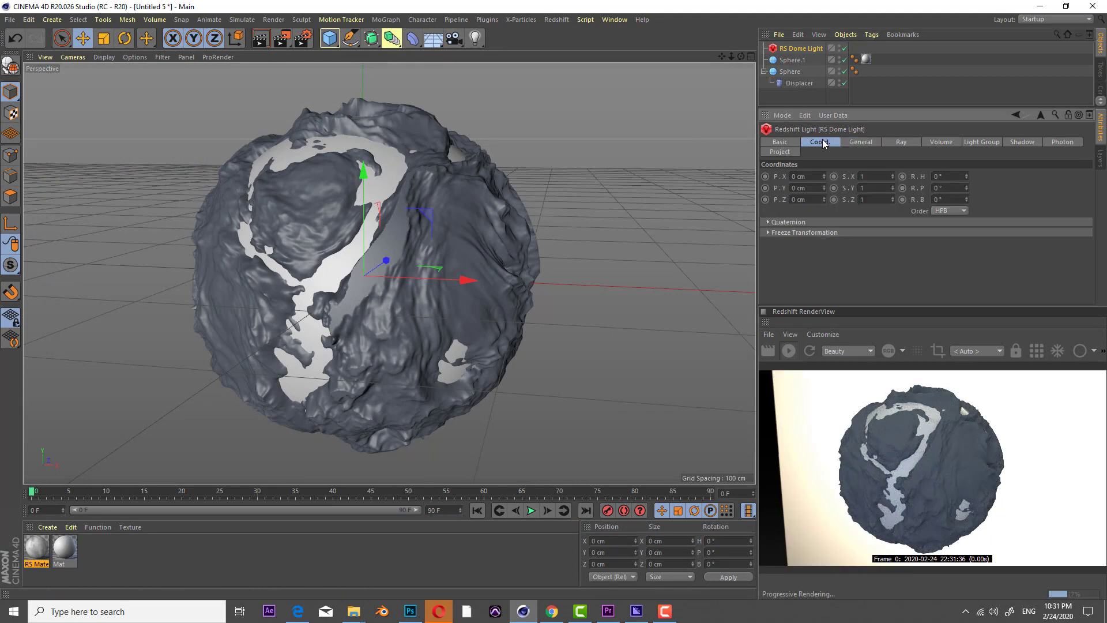
left_click_drag(967, 177, 968, 135)
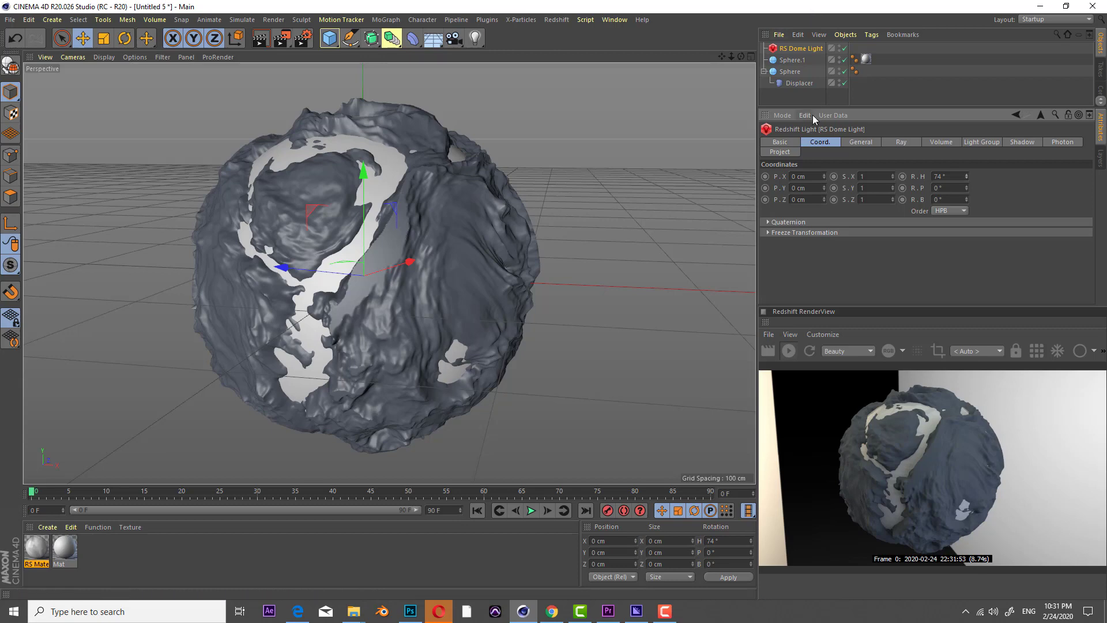
Add a camera and look through it in the viewport.
left_click(454, 38)
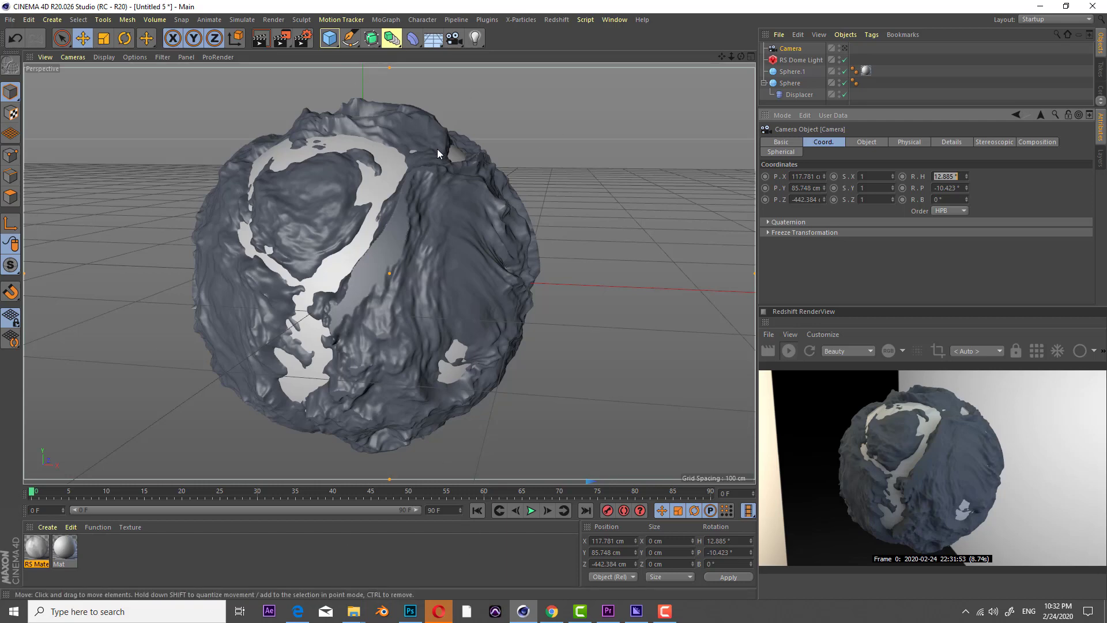
left_click(798, 49)
left_click(846, 47)
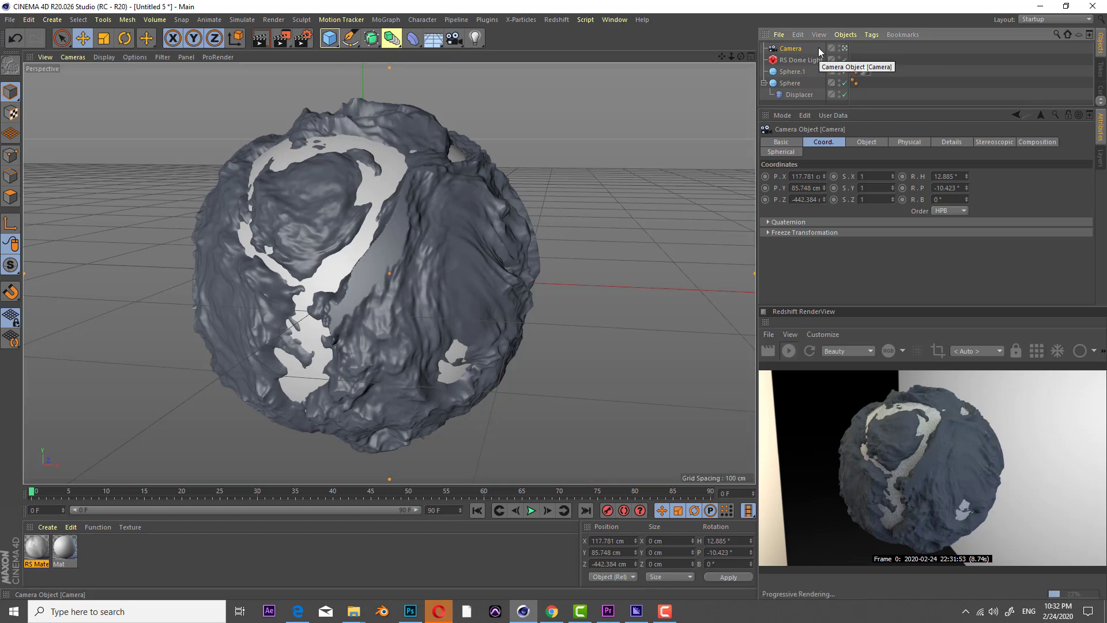
Set the camera's focal length to 500 mm and pull the camera back until the whole planet is framed.
left_click(867, 142)
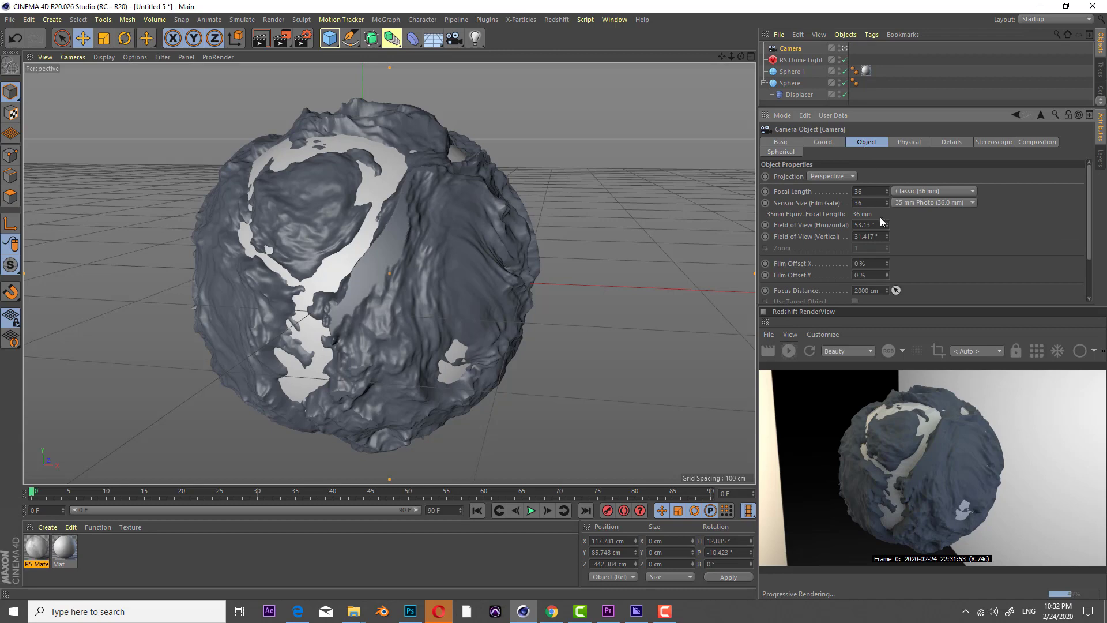
left_click(864, 191)
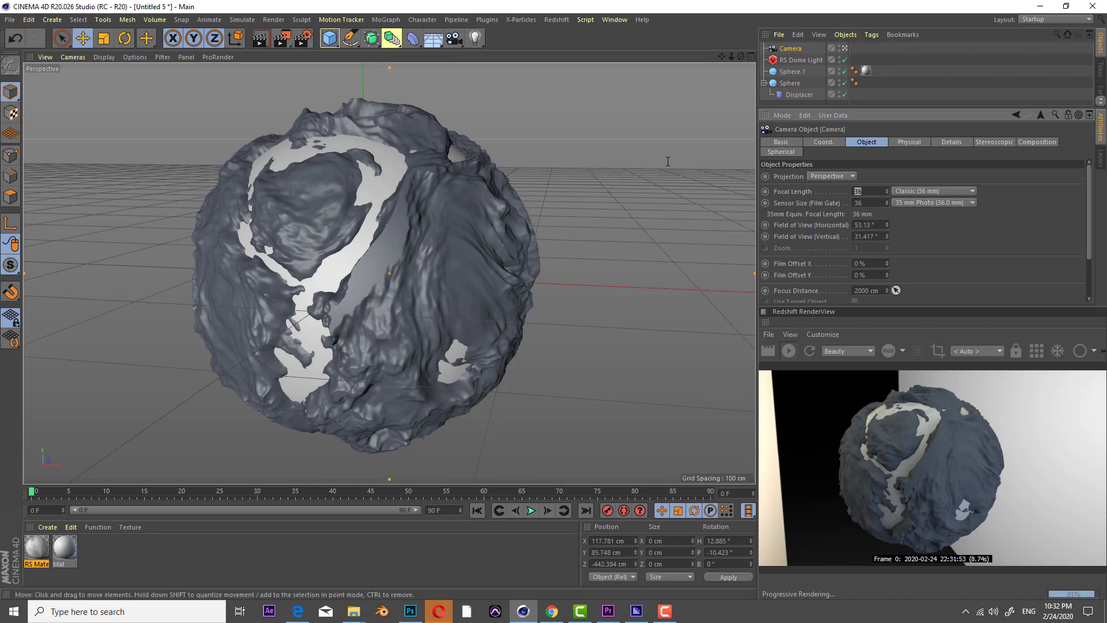
type("500")
key("Return")
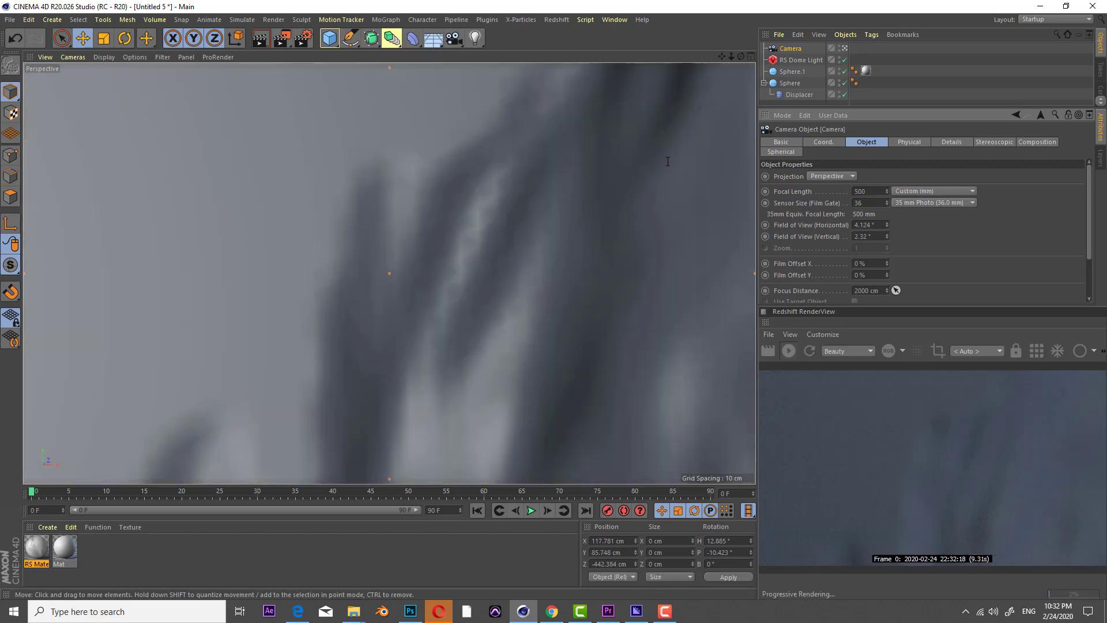
left_click_drag(732, 58, 568, 58)
left_click_drag(721, 57, 743, 57)
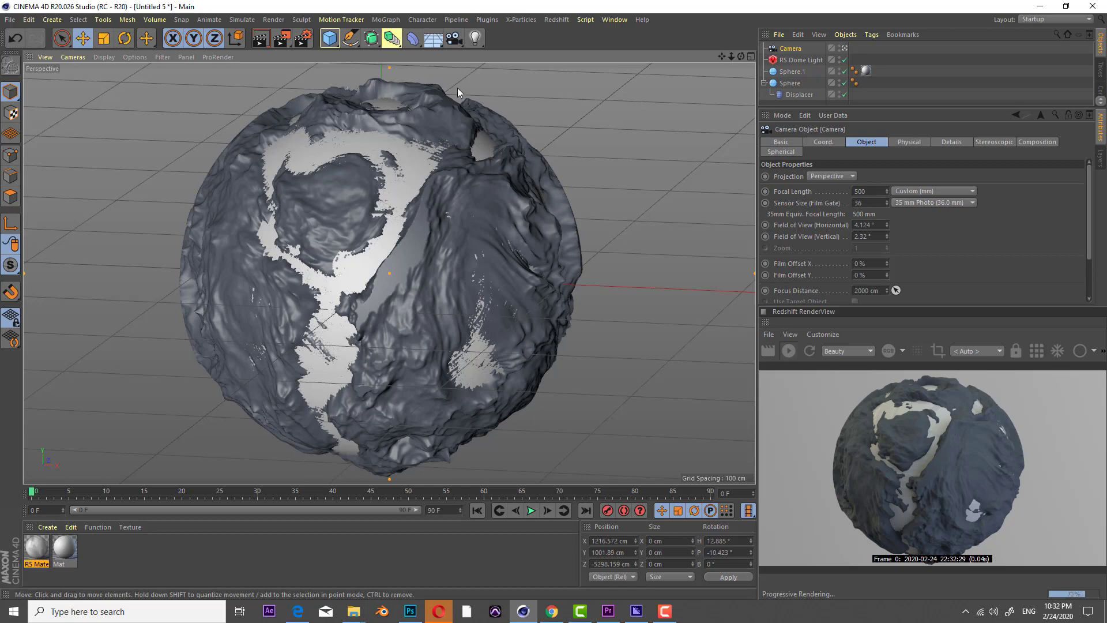
Create a new Redshift material and apply it to the displaced sphere.
left_click(47, 527)
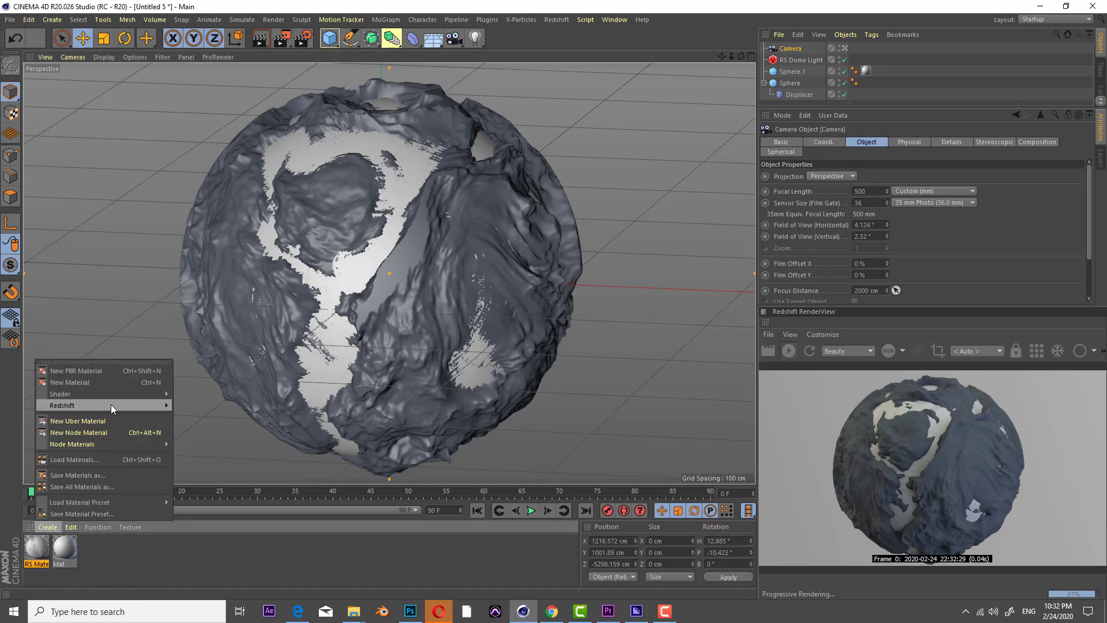
mouse_move(112, 405)
left_click(222, 406)
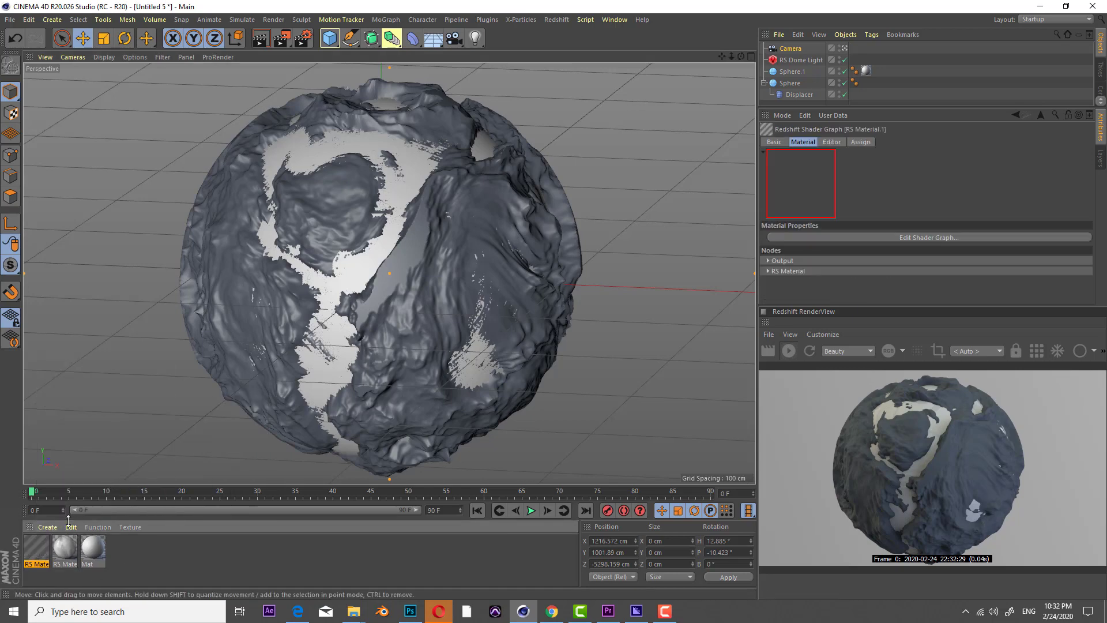
left_click_drag(41, 558, 786, 85)
Rename the displaced sphere to planet and the inner sphere to oceans.
double_click(786, 85)
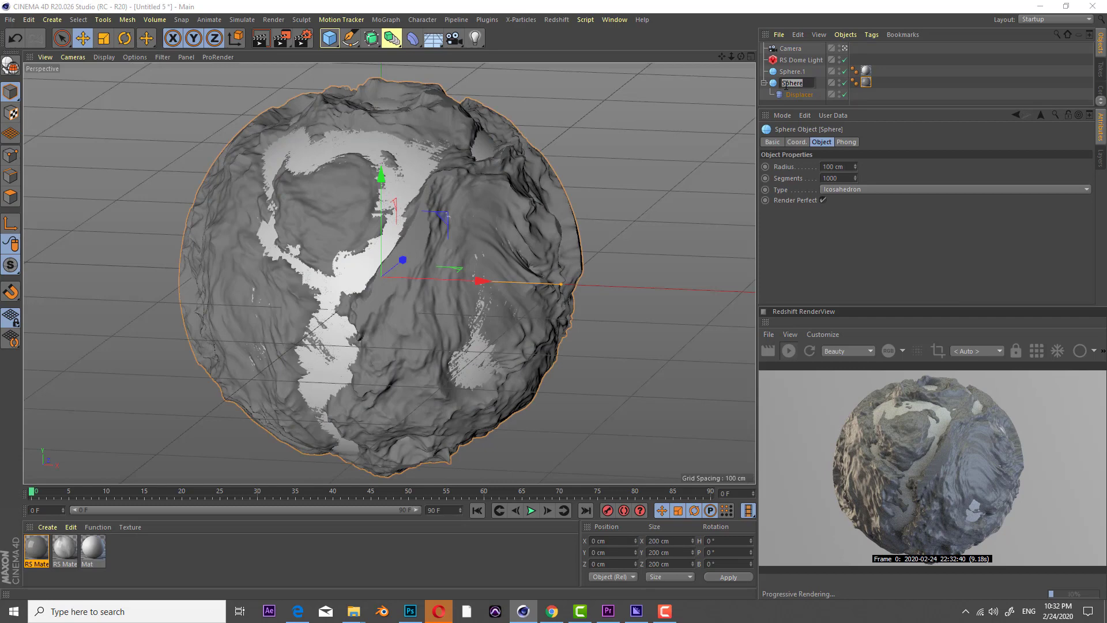
type("planet")
key("Return")
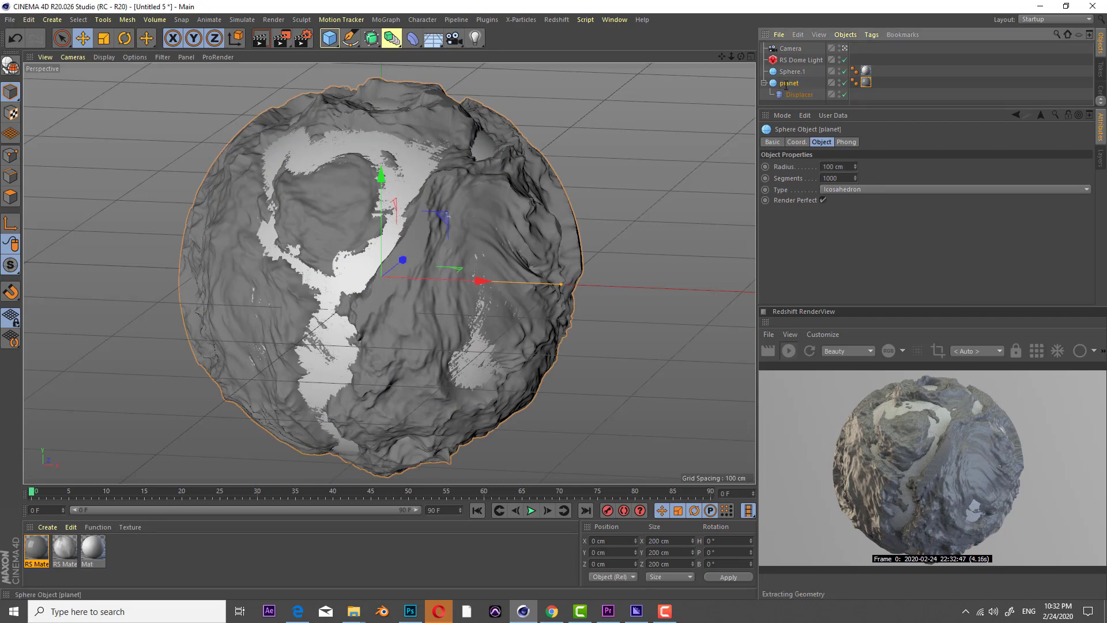
double_click(791, 72)
type("o")
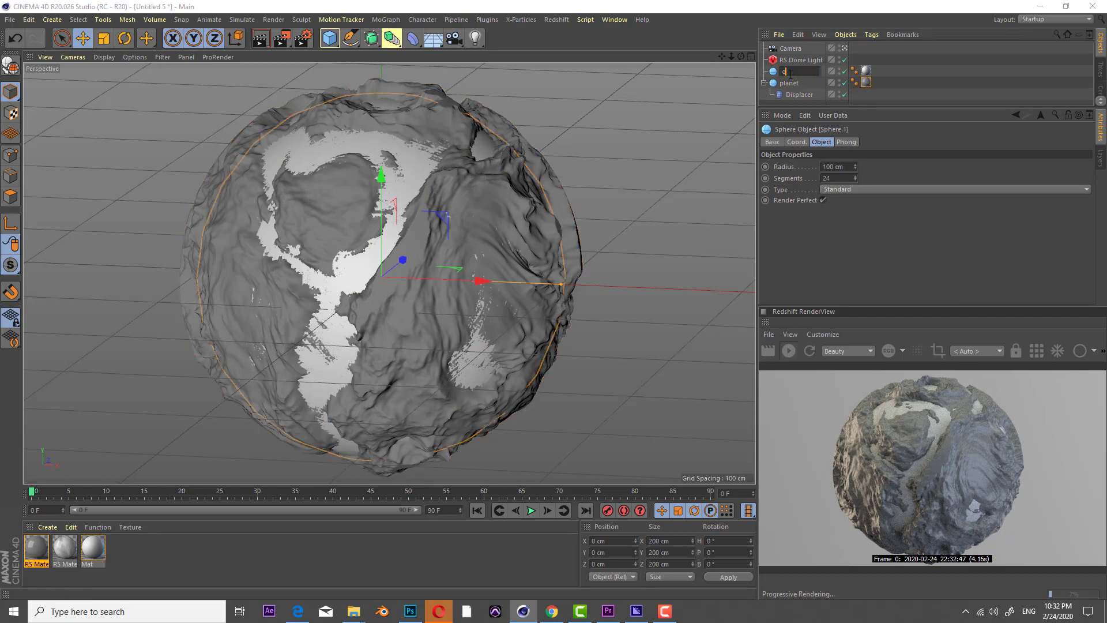
type("ceans")
key("Return")
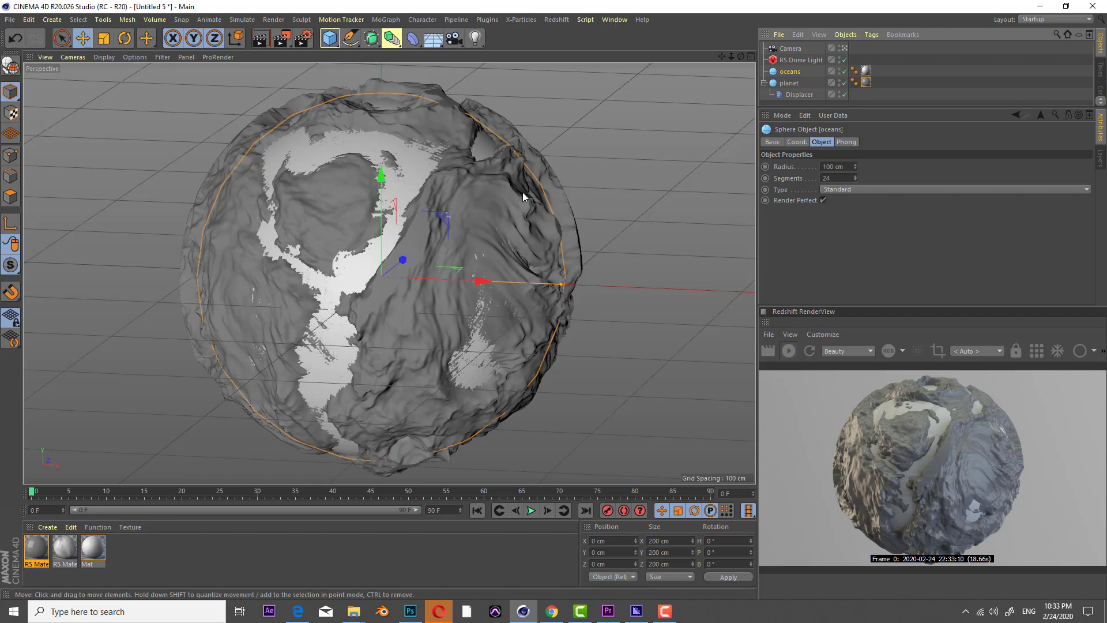
Open the shader graph of the planet's new Redshift material and add a Material Blender node.
double_click(37, 548)
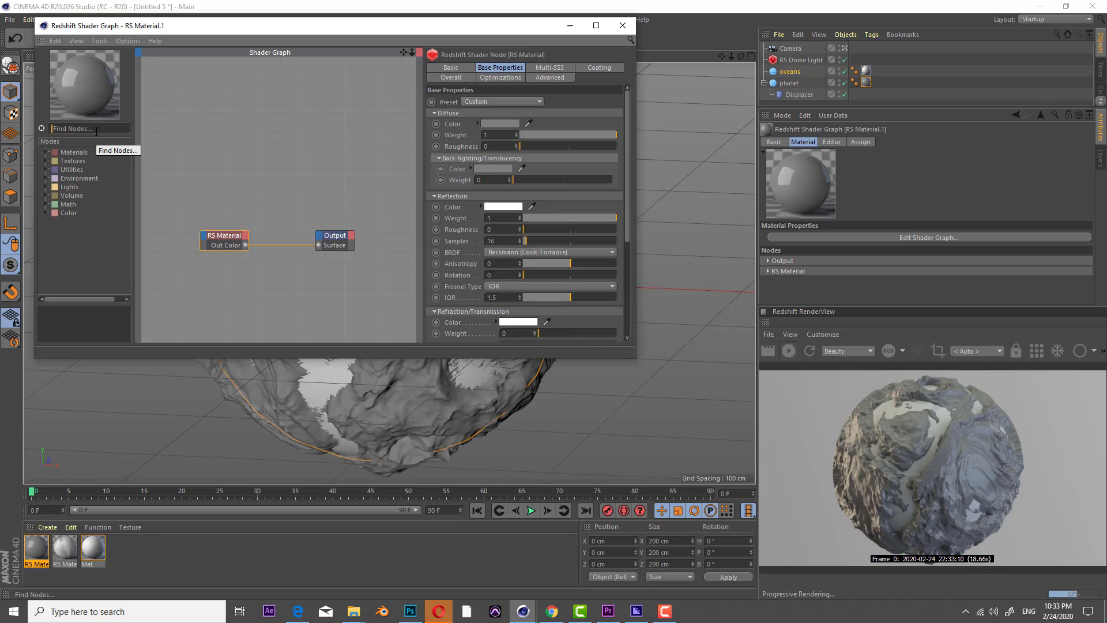
left_click(96, 129)
type("ble")
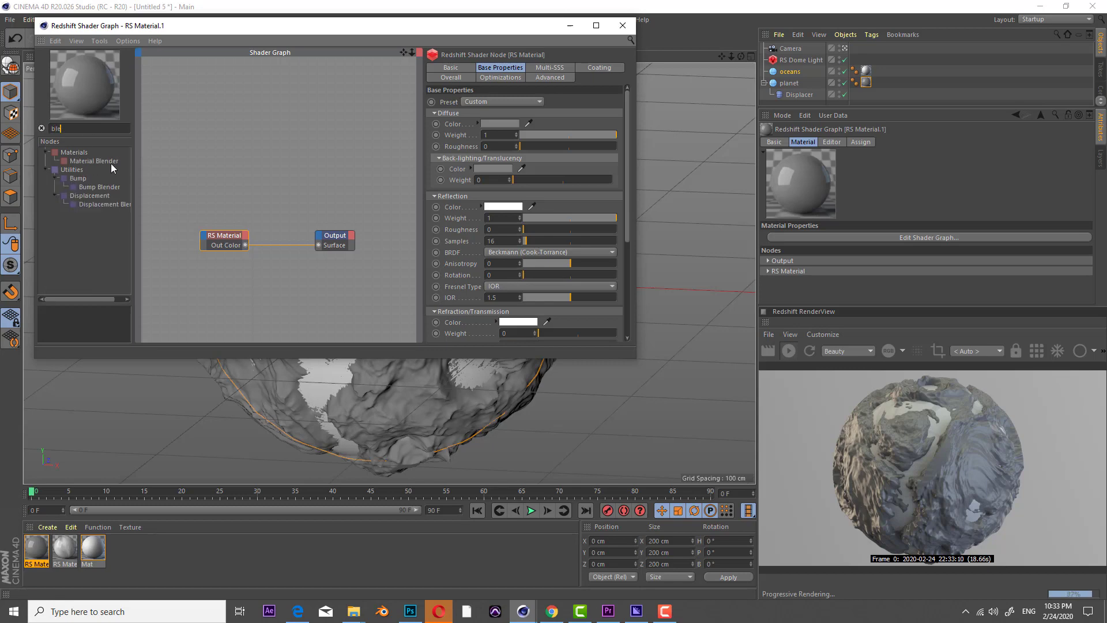
left_click_drag(109, 163, 290, 295)
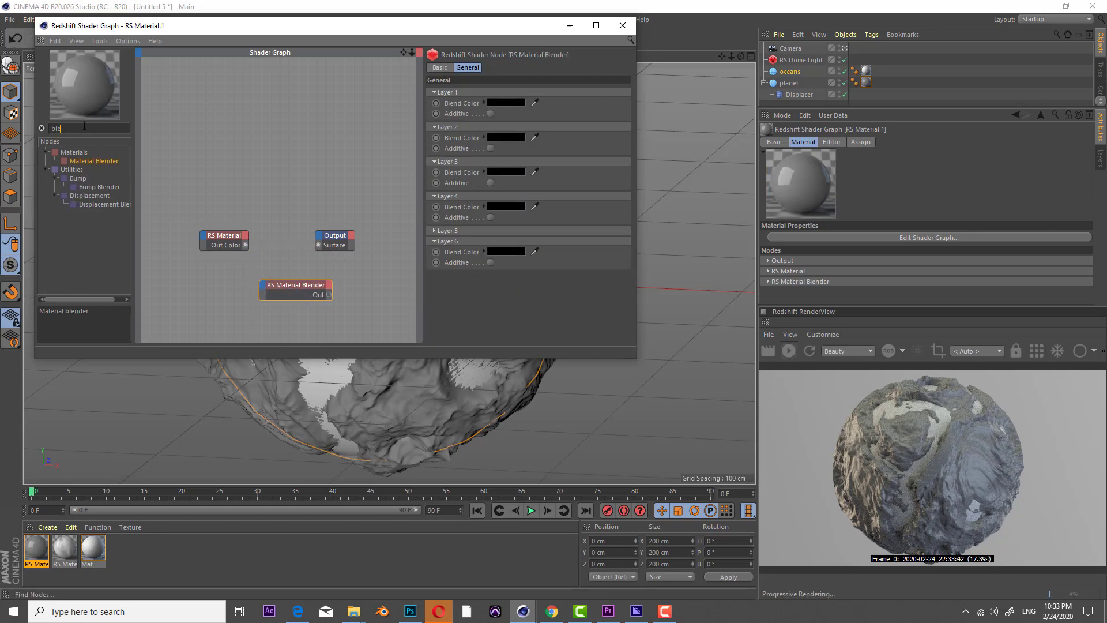
Add a Curvature node to the shader graph and connect its output to the Output node's Surface.
type("c")
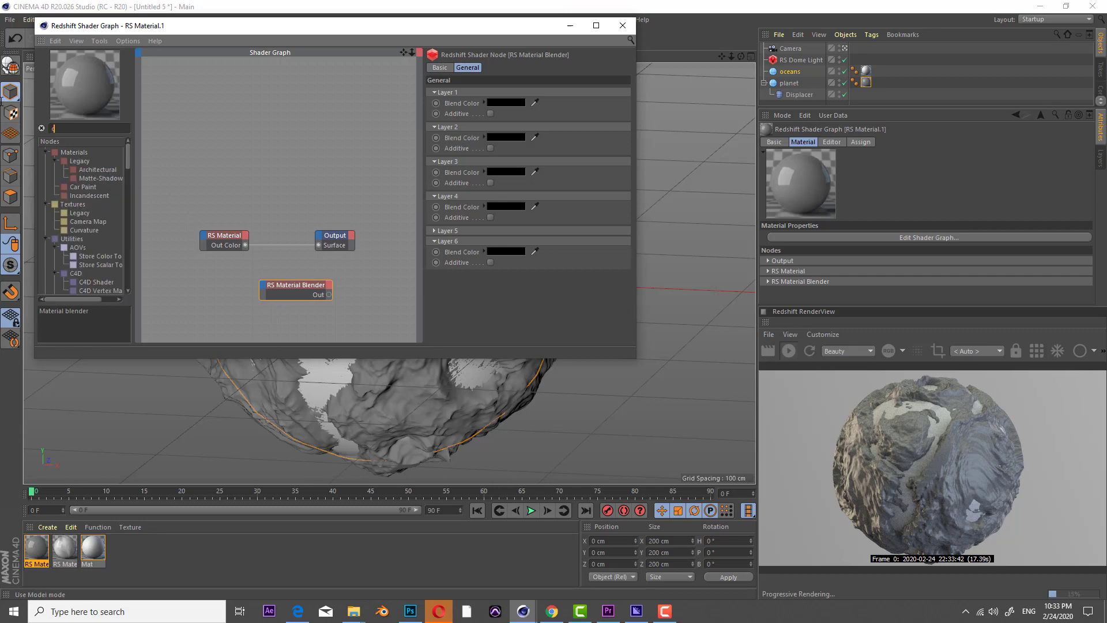
type("urv")
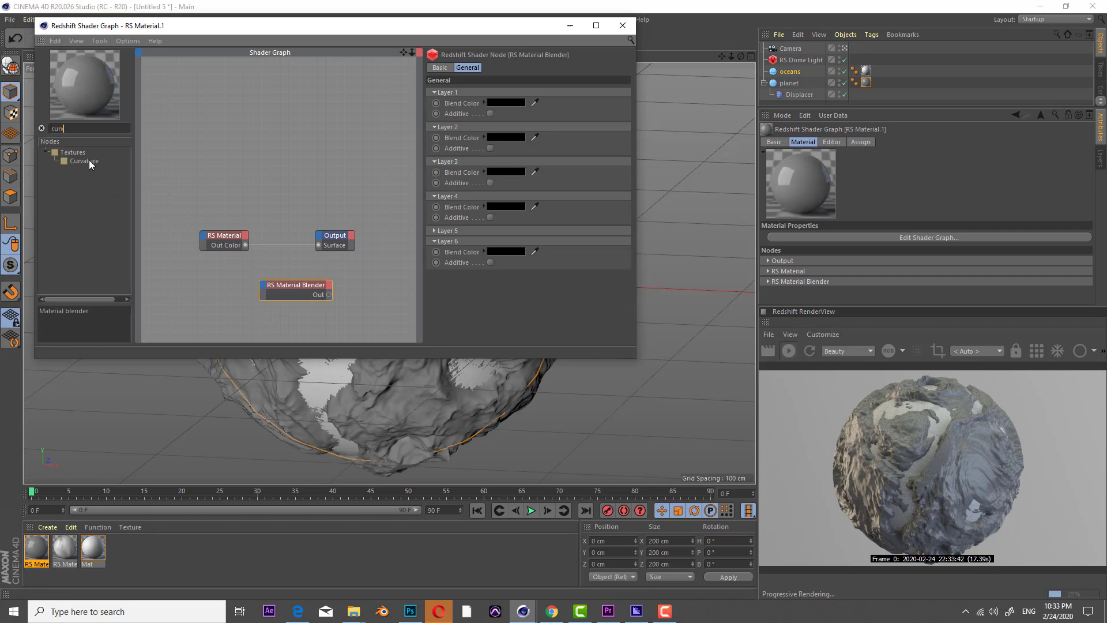
left_click_drag(89, 160, 191, 151)
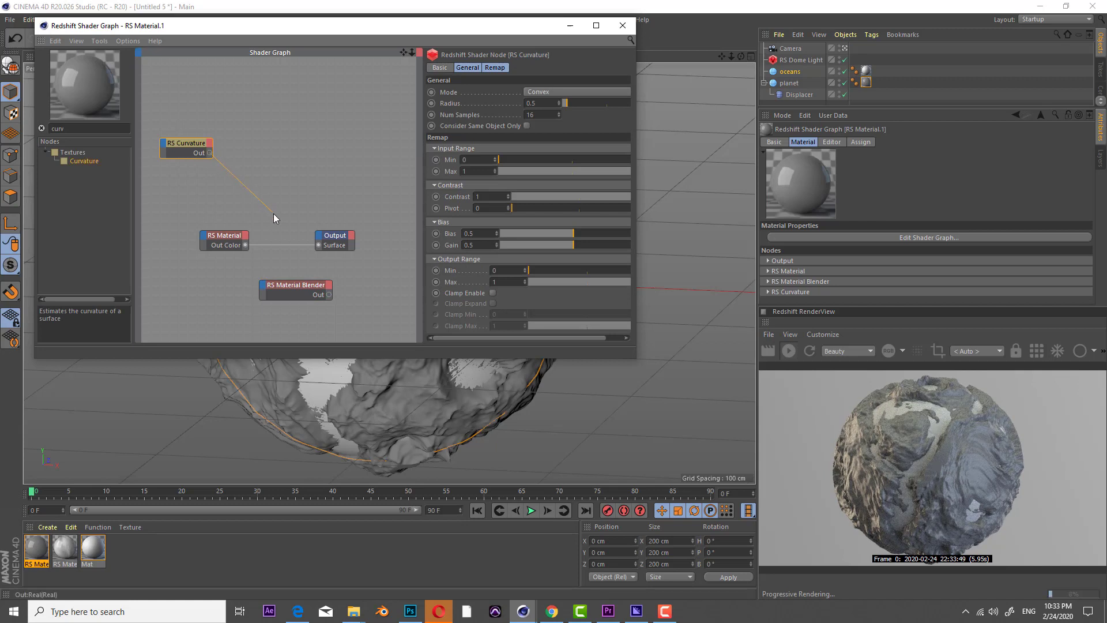
left_click_drag(266, 206, 320, 246)
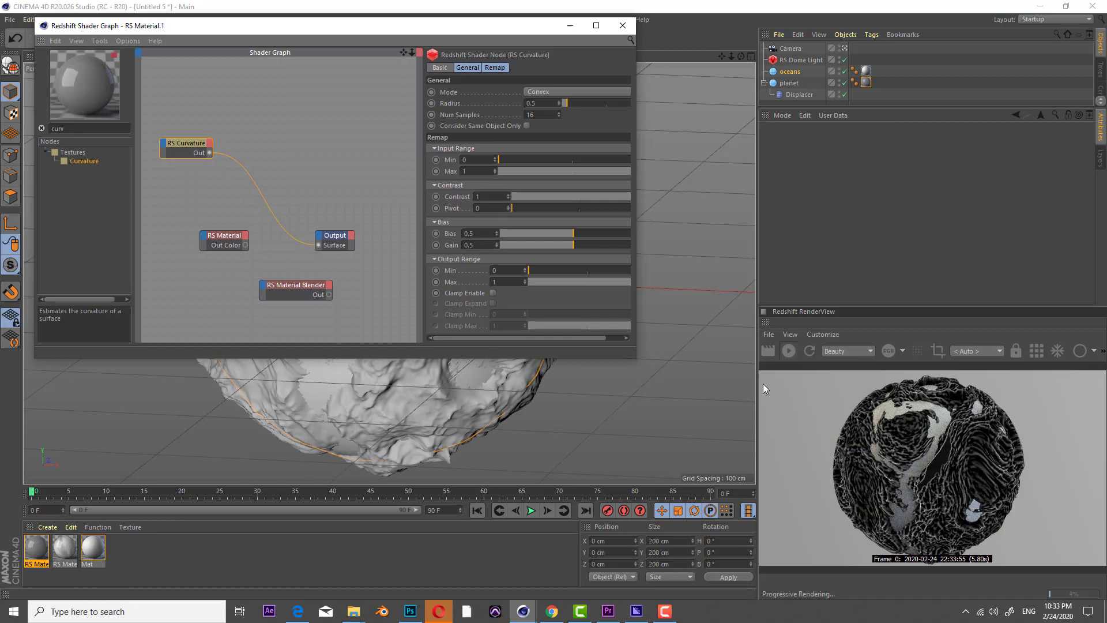
Switch off the camera view for a closer look at the planet and reopen its material's shader graph with the Curvature node selected.
left_click(622, 27)
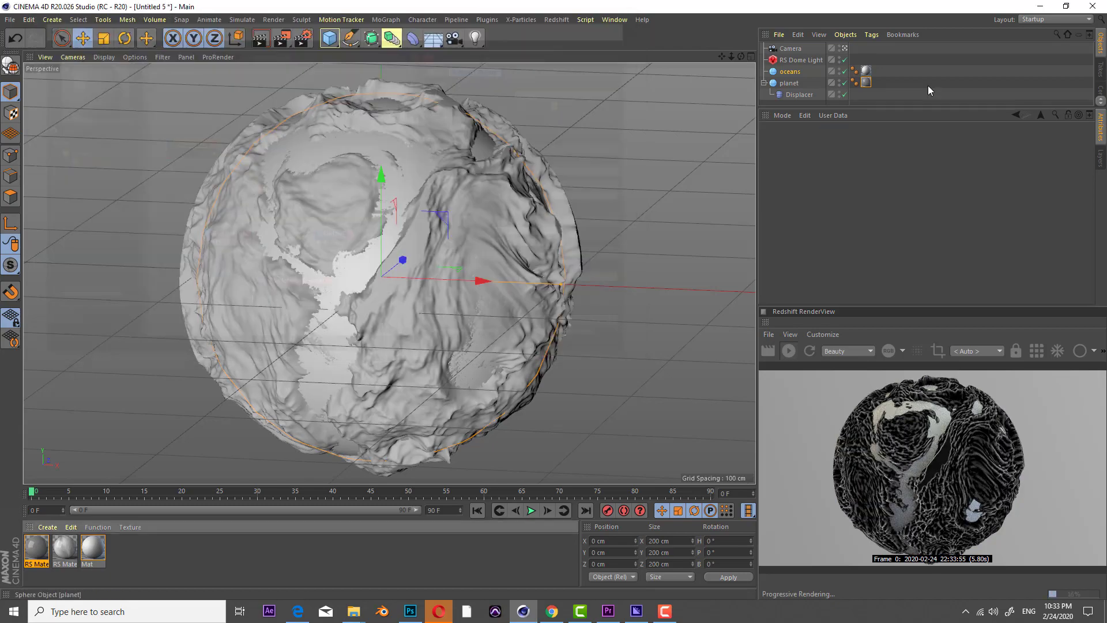
left_click(845, 48)
right_click_drag(447, 220, 545, 150, "alt")
left_click_drag(467, 233, 438, 242, "alt")
right_click_drag(439, 242, 413, 331, "alt")
double_click(33, 542)
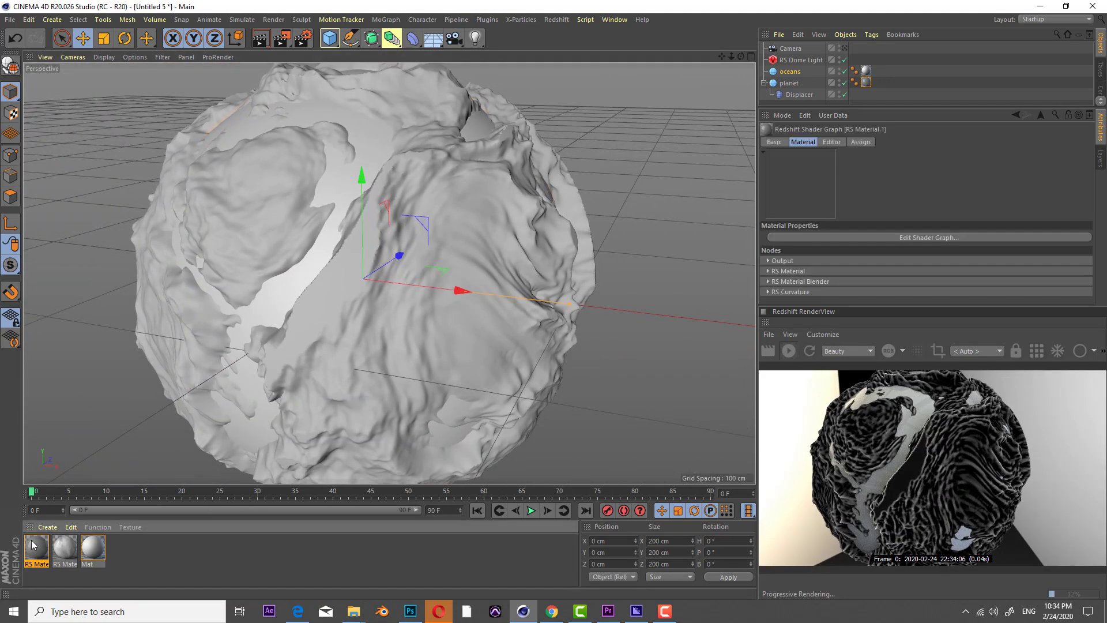
left_click_drag(174, 107, 216, 171)
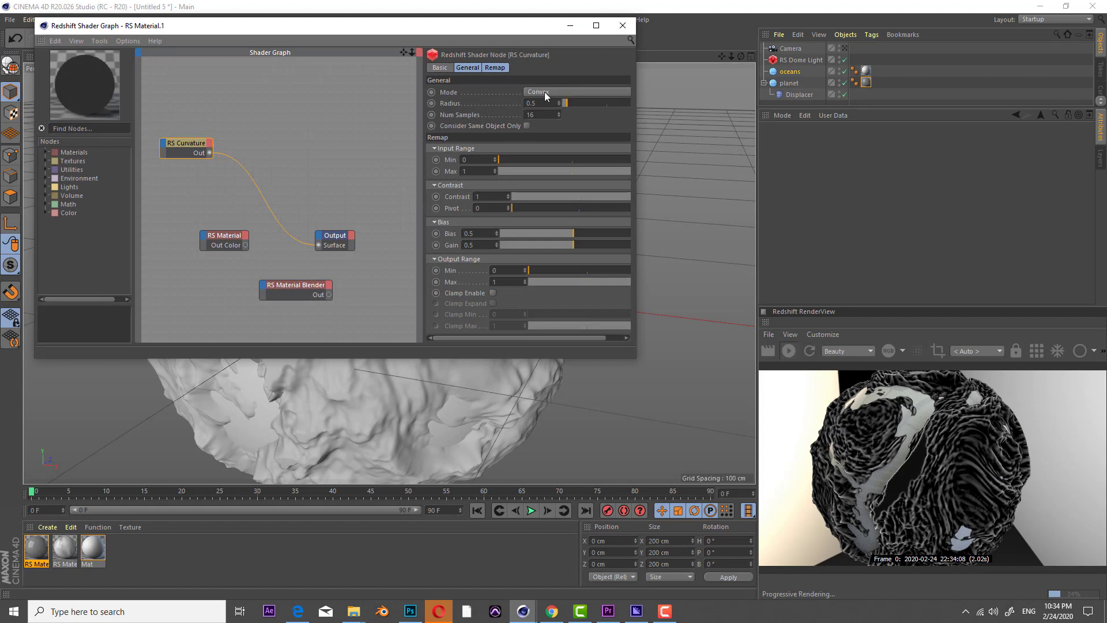
Try the Concave mode on the Curvature node and inspect the pattern on the planet up close.
left_click(559, 92)
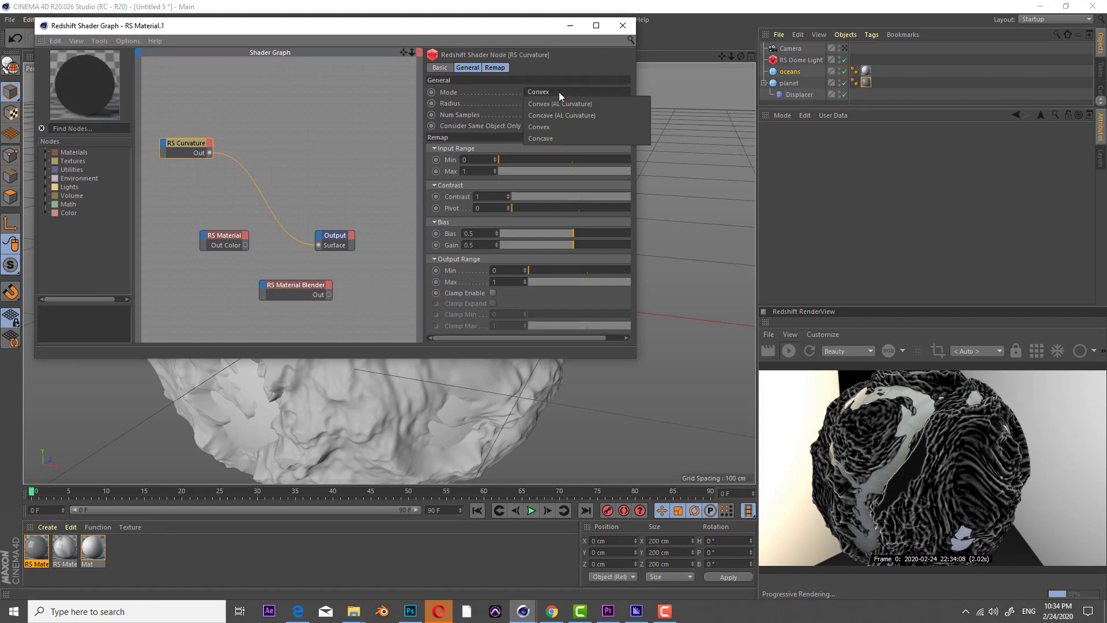
left_click(558, 138)
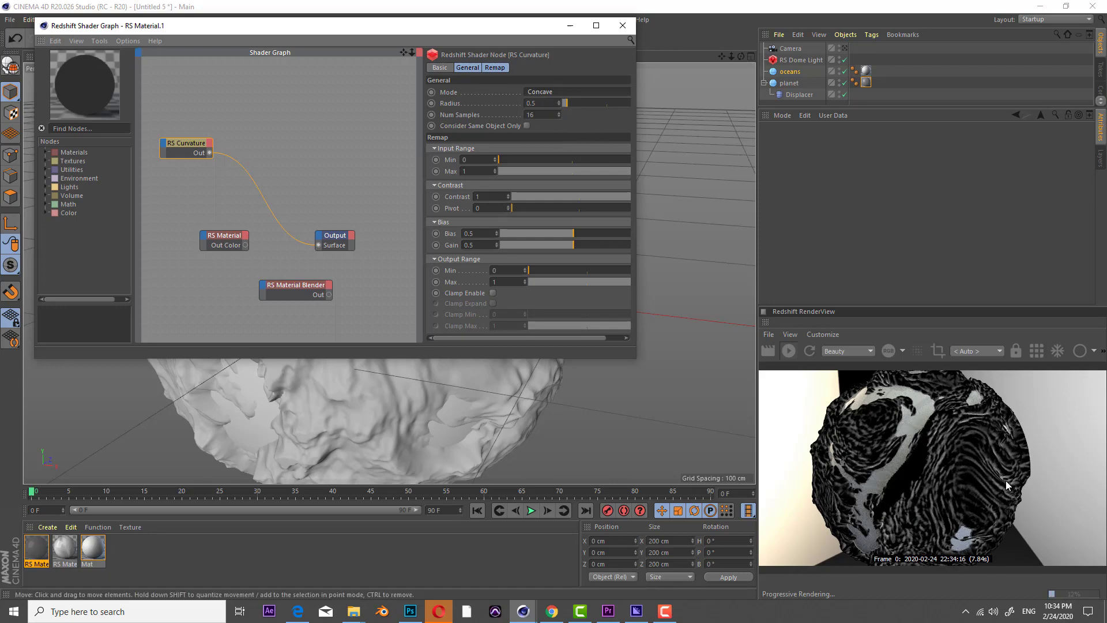
left_click_drag(520, 26, 526, 251)
left_click_drag(405, 154, 403, 177, "alt")
right_click_drag(382, 176, 432, 186, "alt")
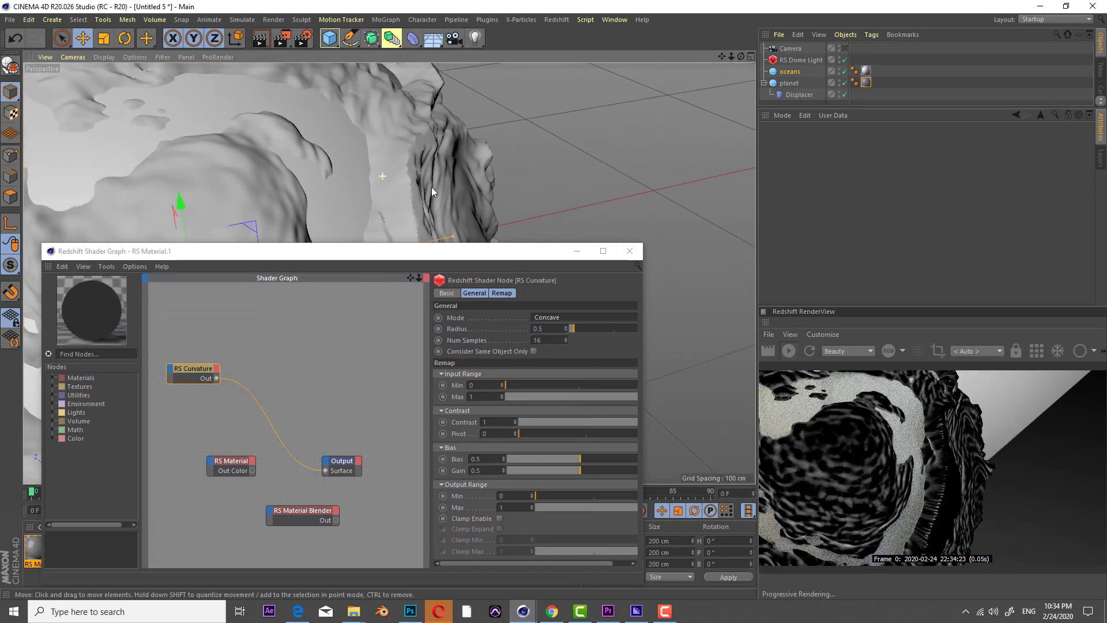
Set the Curvature node's mode back to Convex and raise its Input Range Min to 0.124.
left_click(556, 317)
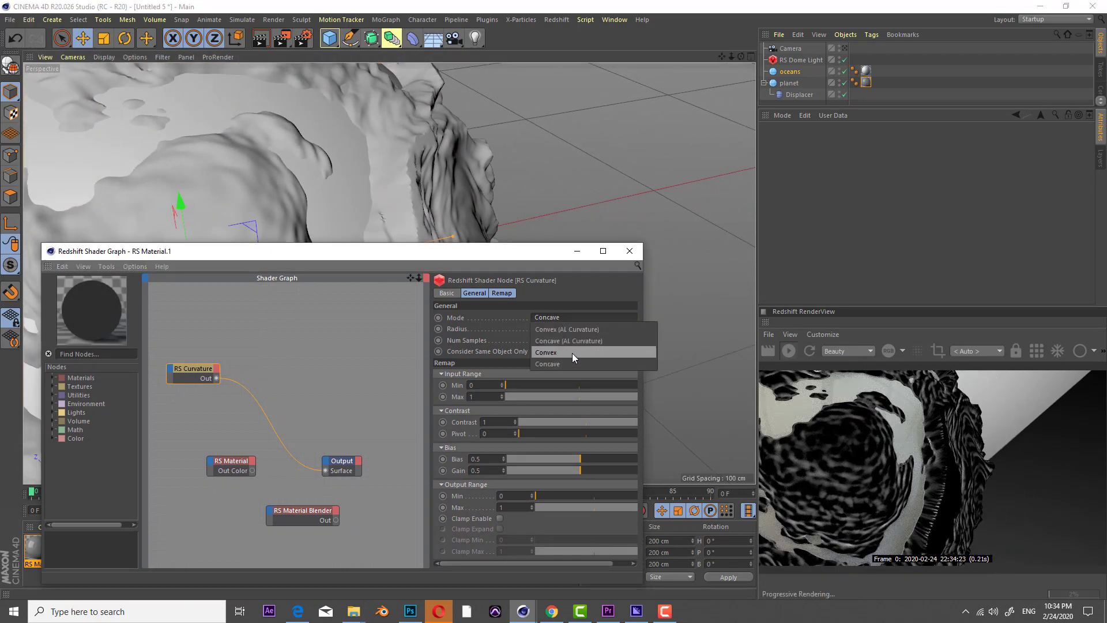
left_click(572, 352)
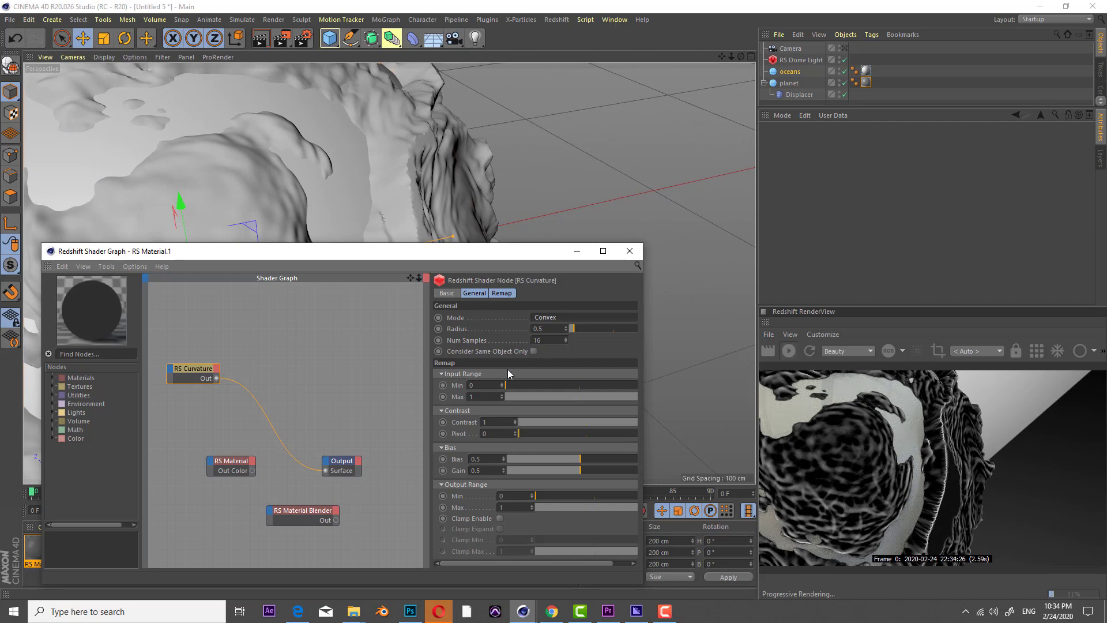
left_click(501, 293)
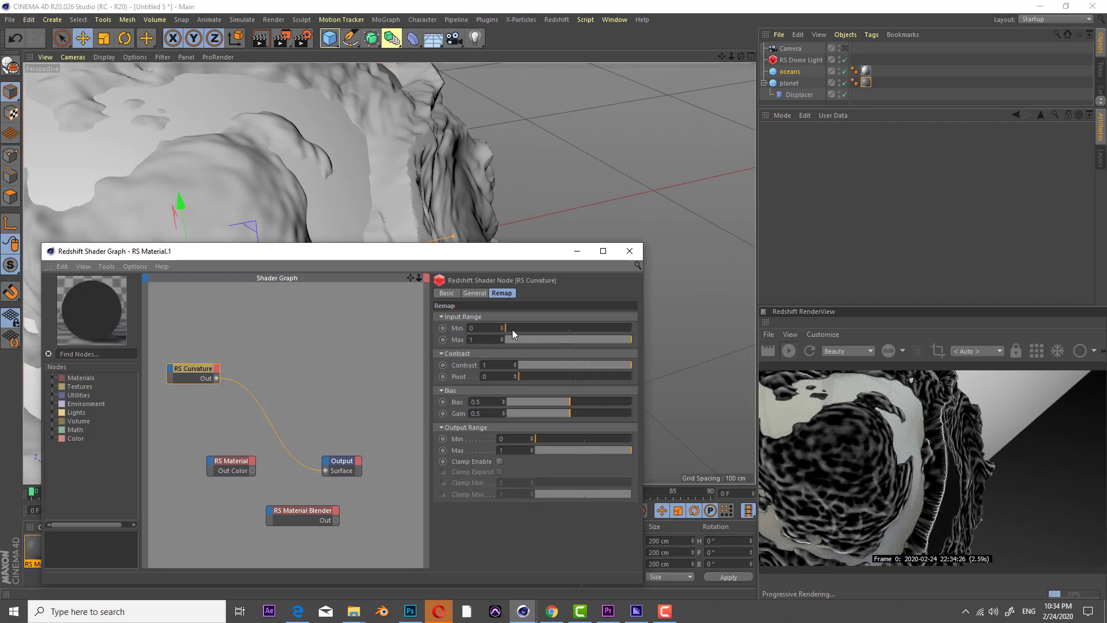
left_click_drag(509, 328, 521, 328)
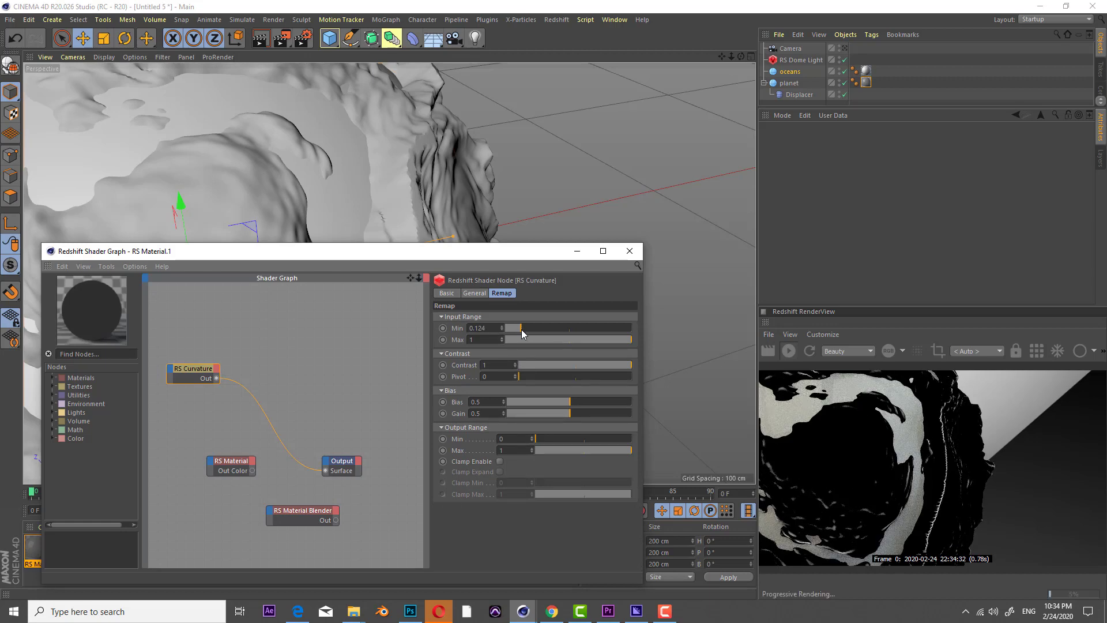
Refine the Curvature node's remap with an Input Range Min of 0.143, Bias 0.727 and Gain 0.64.
left_click_drag(570, 403, 600, 415)
mouse_move(521, 329)
left_mouse_down()
mouse_move(540, 336)
mouse_move(524, 335)
left_mouse_up()
mouse_move(396, 134)
left_mouse_down("alt")
mouse_move(343, 127)
mouse_move(310, 101)
mouse_move(391, 143)
left_mouse_up("alt")
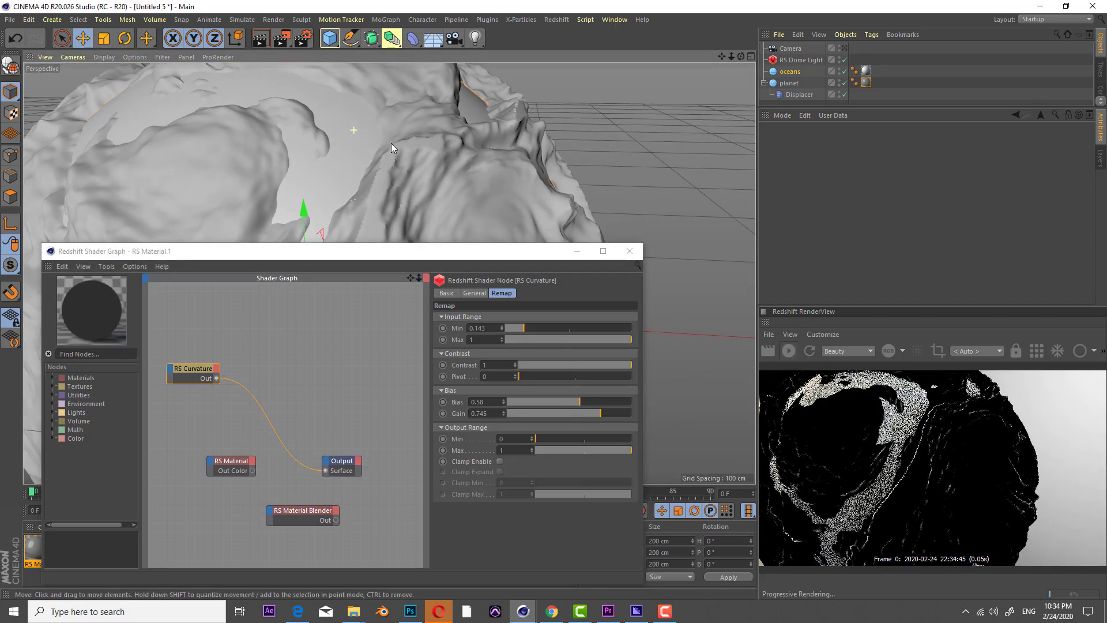
mouse_move(579, 402)
left_mouse_down()
mouse_move(537, 394)
mouse_move(600, 415)
mouse_move(587, 413)
left_mouse_up()
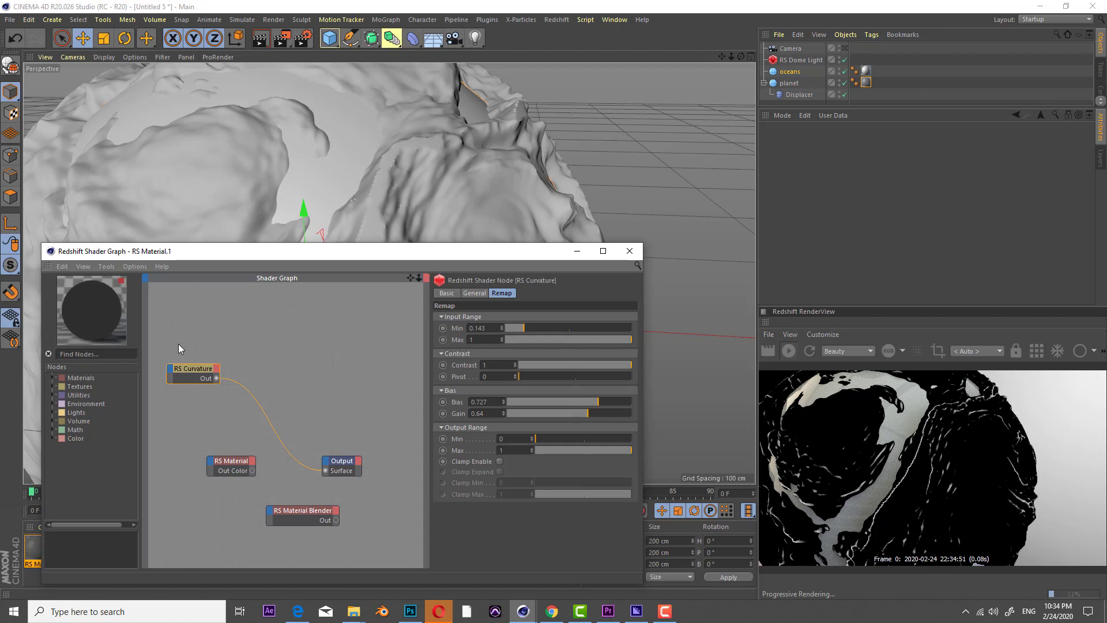
Connect the RS Material to the Output's Surface and give it diffuse color H 341°, S 93%, V 9%, reflection weight 0.308 and roughness 0.405.
left_click_drag(165, 345, 243, 395)
left_click_drag(222, 445, 327, 471)
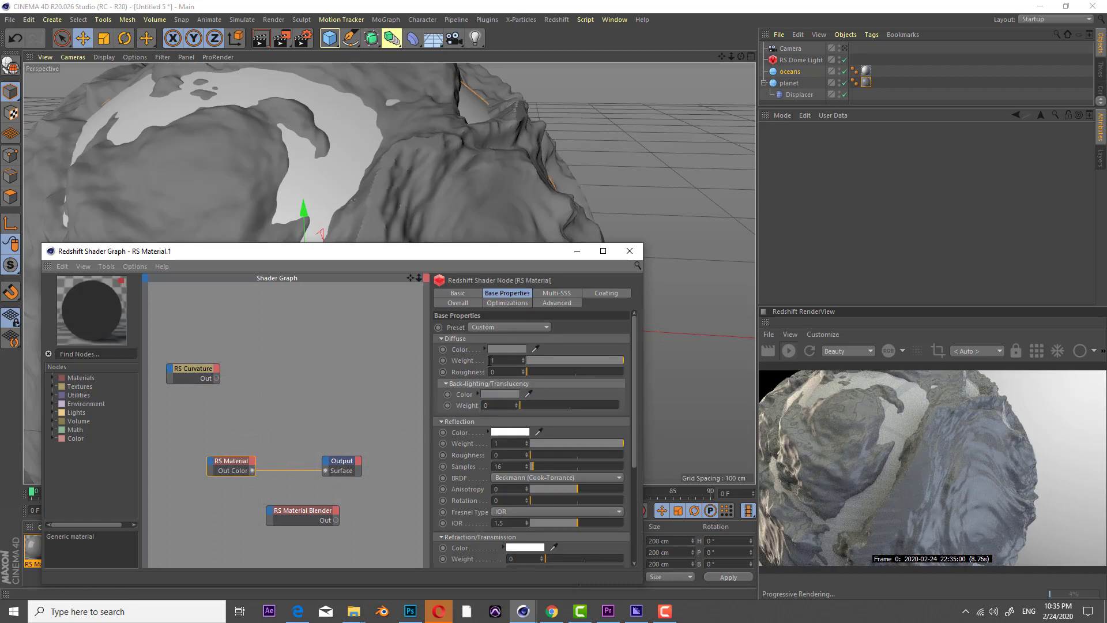
left_click(501, 349)
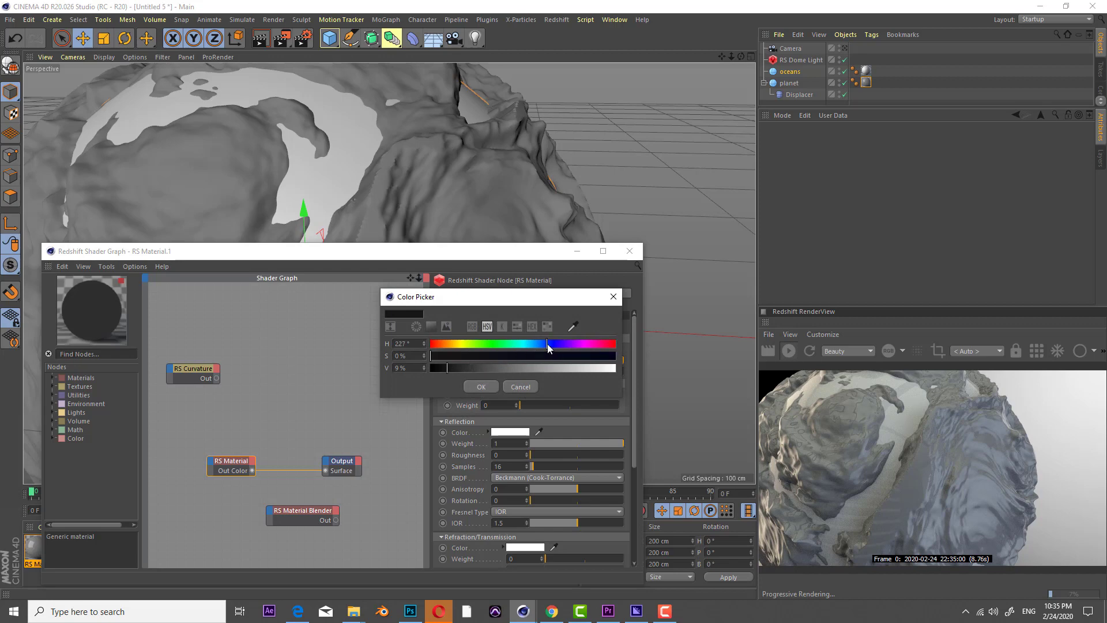
left_click_drag(548, 346, 457, 346)
left_click_drag(582, 354, 601, 361)
left_click_drag(459, 359, 560, 379)
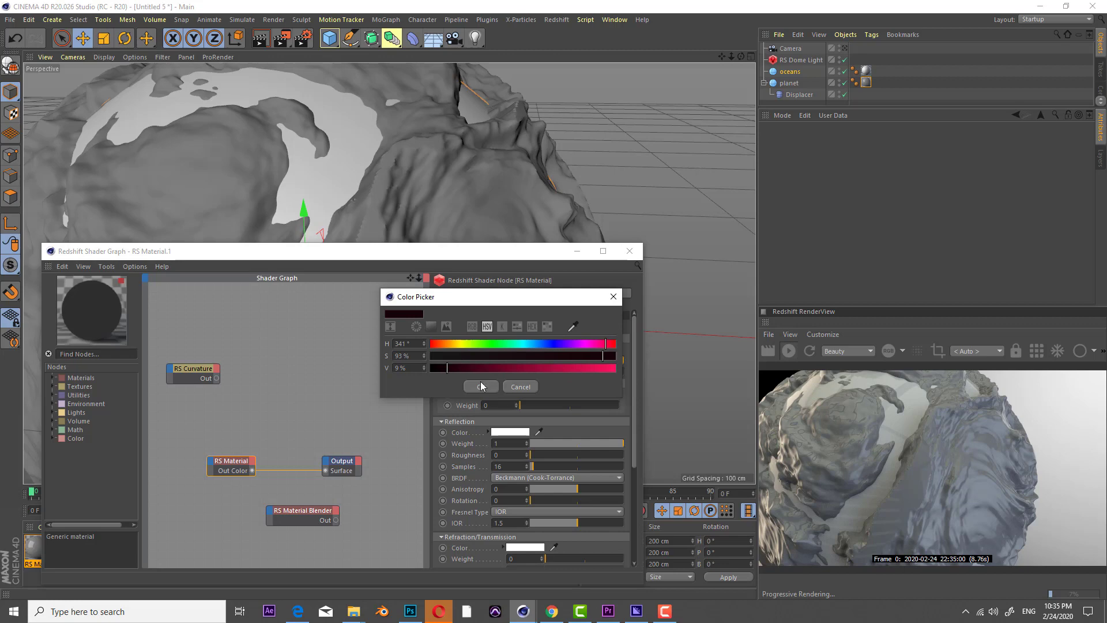
left_click(481, 386)
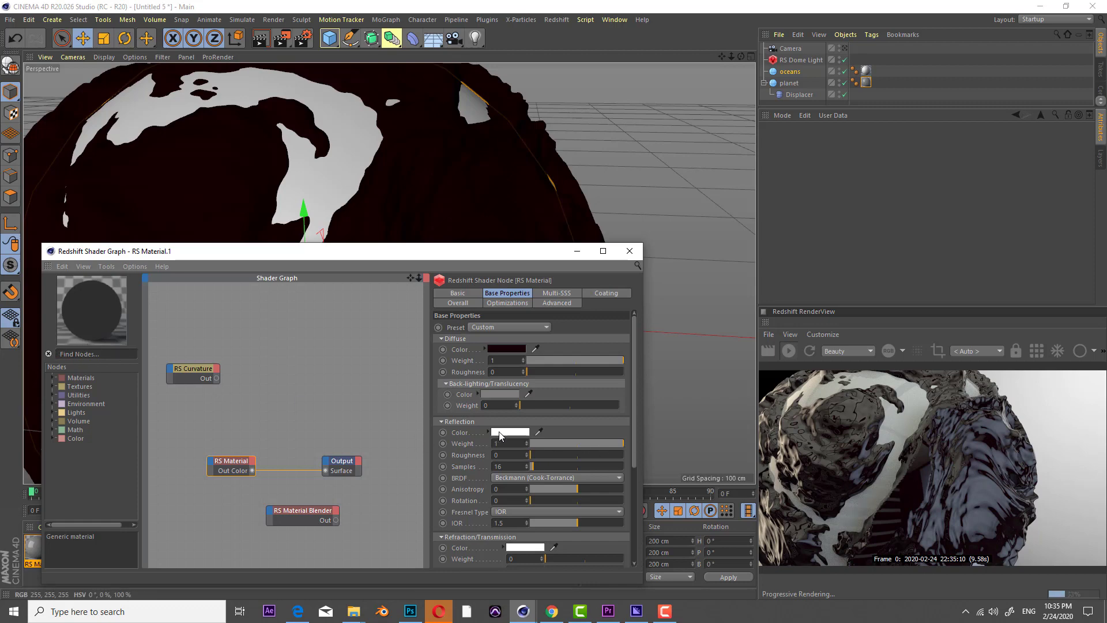
left_click_drag(535, 455, 559, 441)
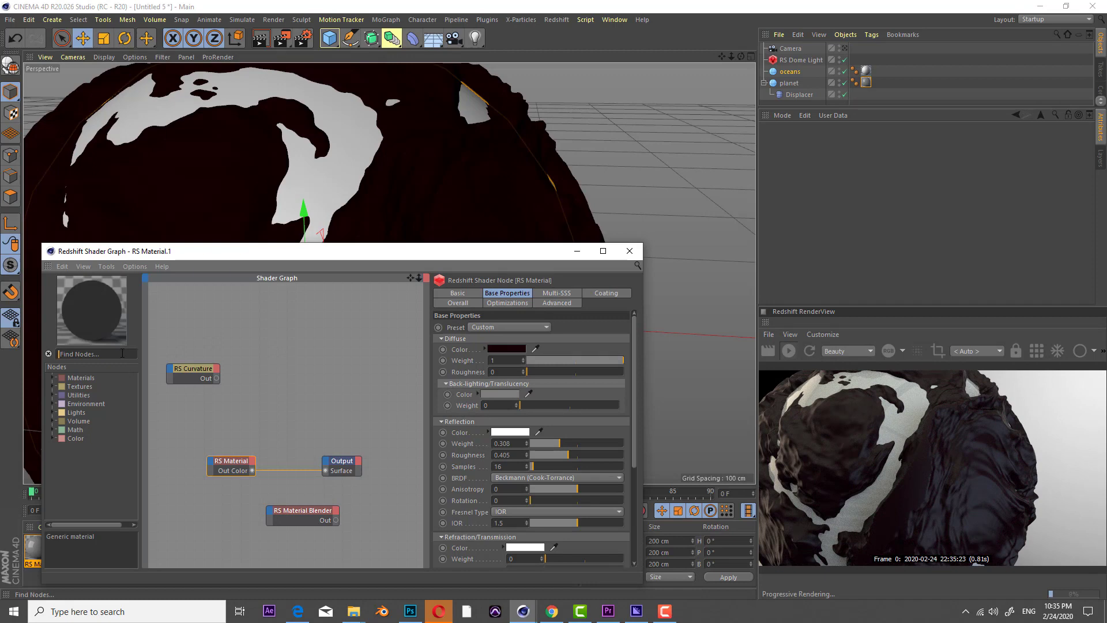
Add a second Material node with the Gold preset, connect it to the Output's Surface and set its reflection roughness to 0.422.
type("mat")
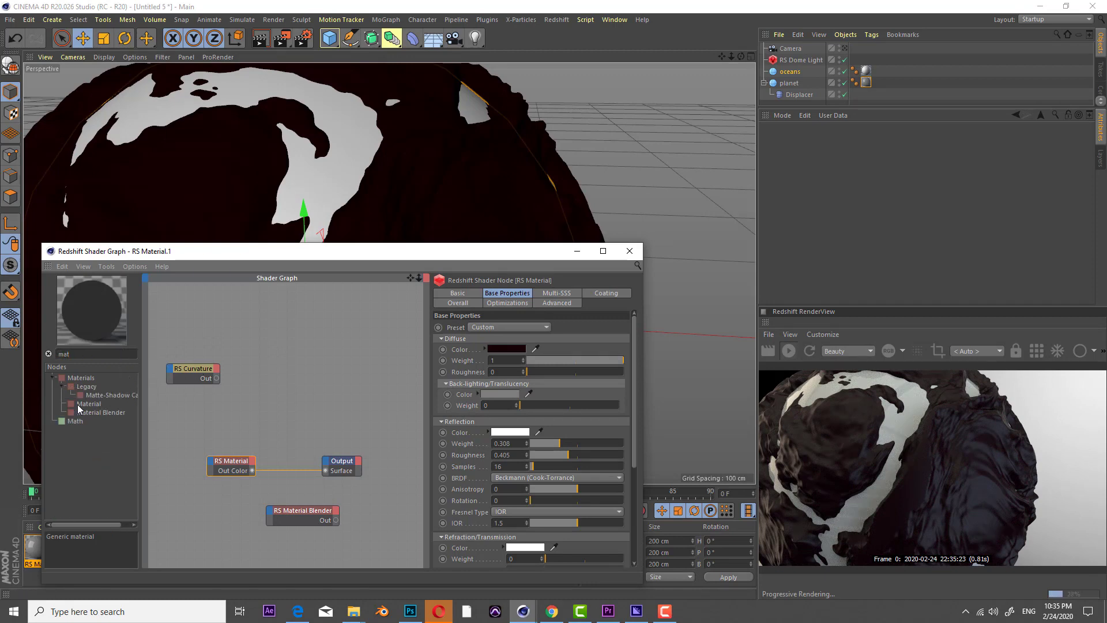
left_click_drag(225, 398, 232, 502)
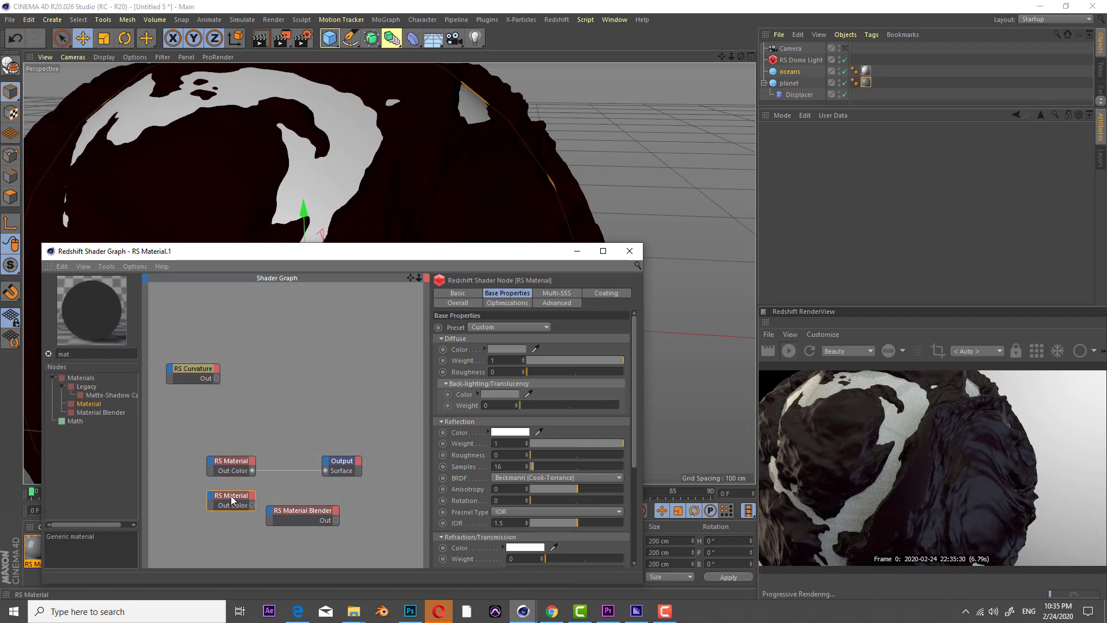
left_click(500, 326)
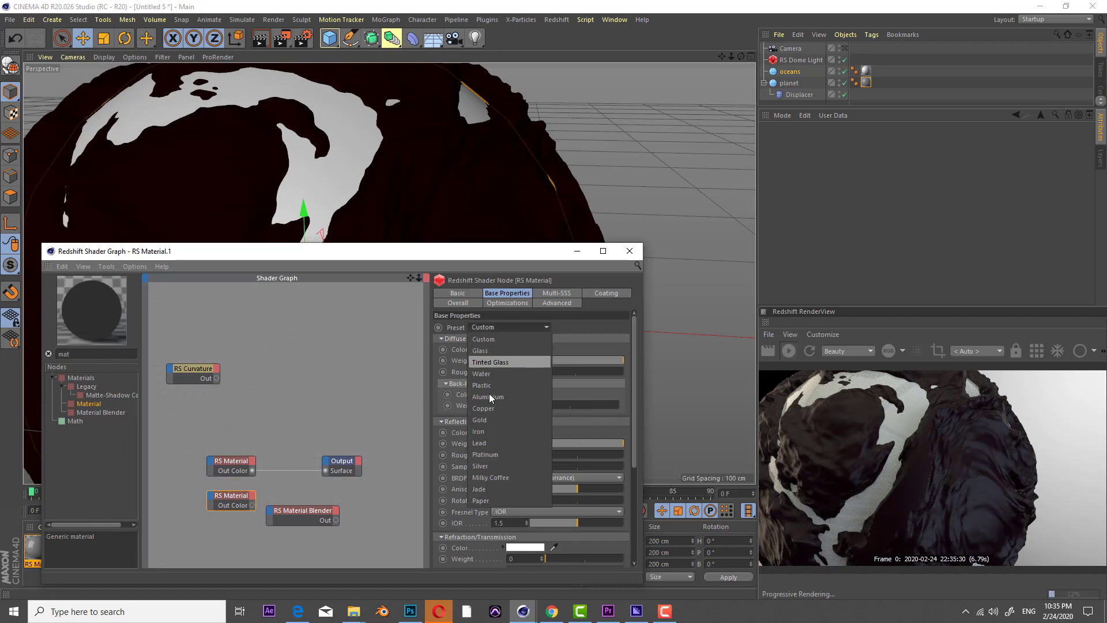
left_click(491, 419)
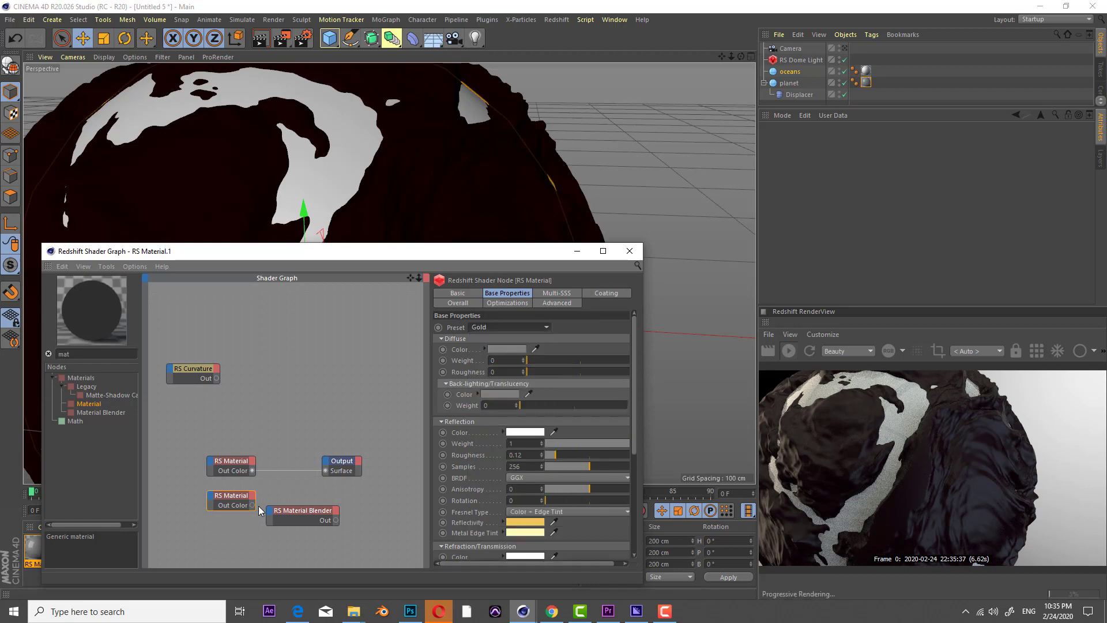
left_click_drag(252, 505, 324, 472)
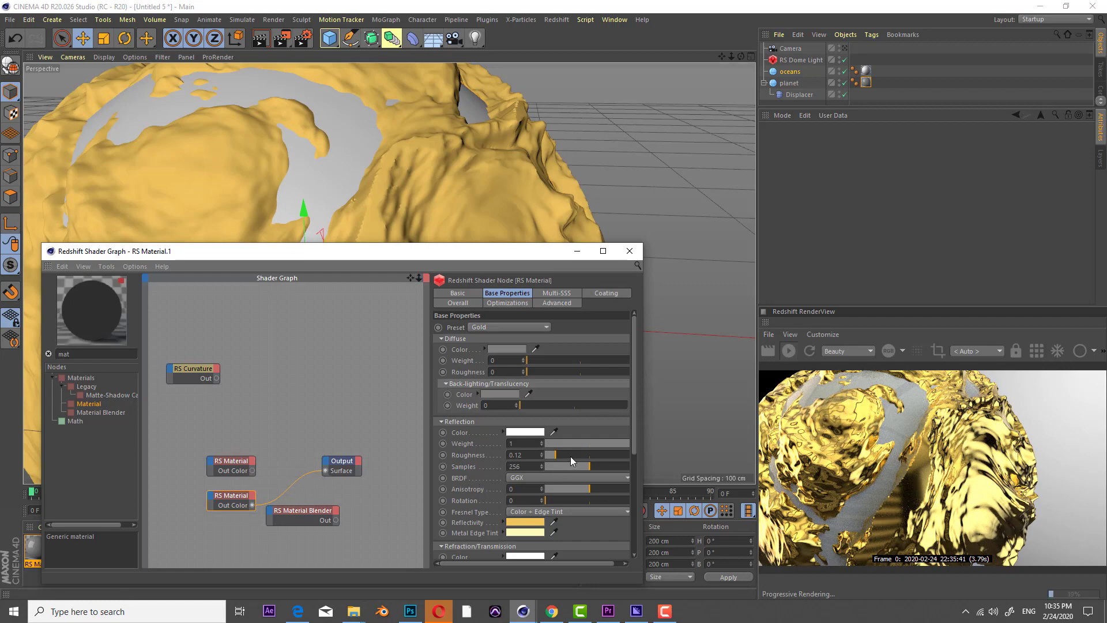
left_click_drag(571, 459, 582, 460)
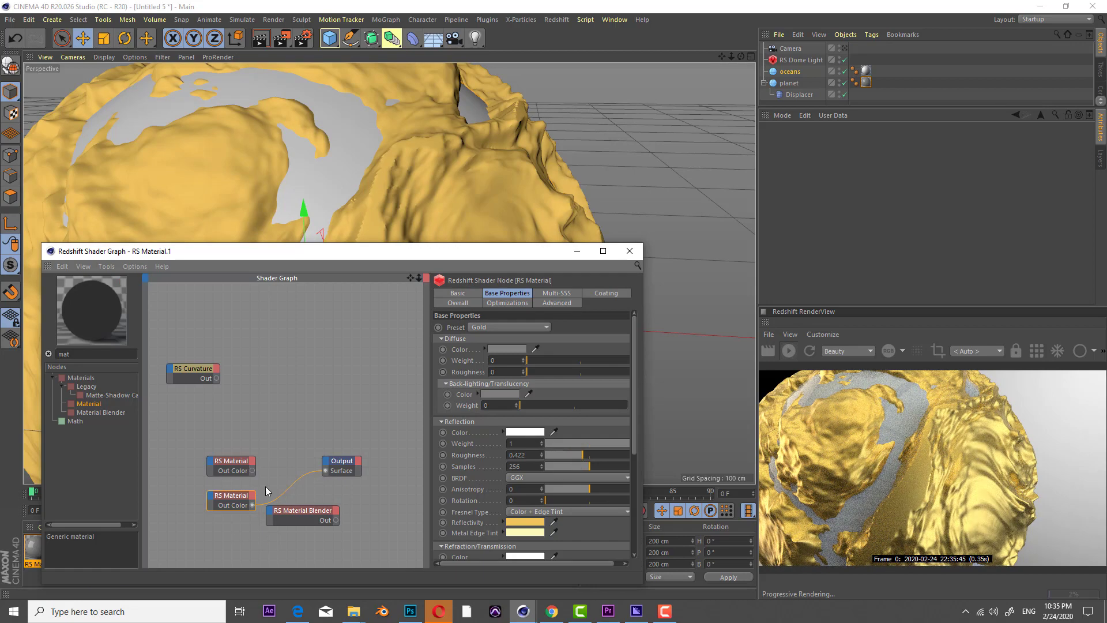
Connect the dark material to the Material Blender's Base Color and the blender's output to the Output node's Surface.
left_click_drag(299, 510, 304, 496)
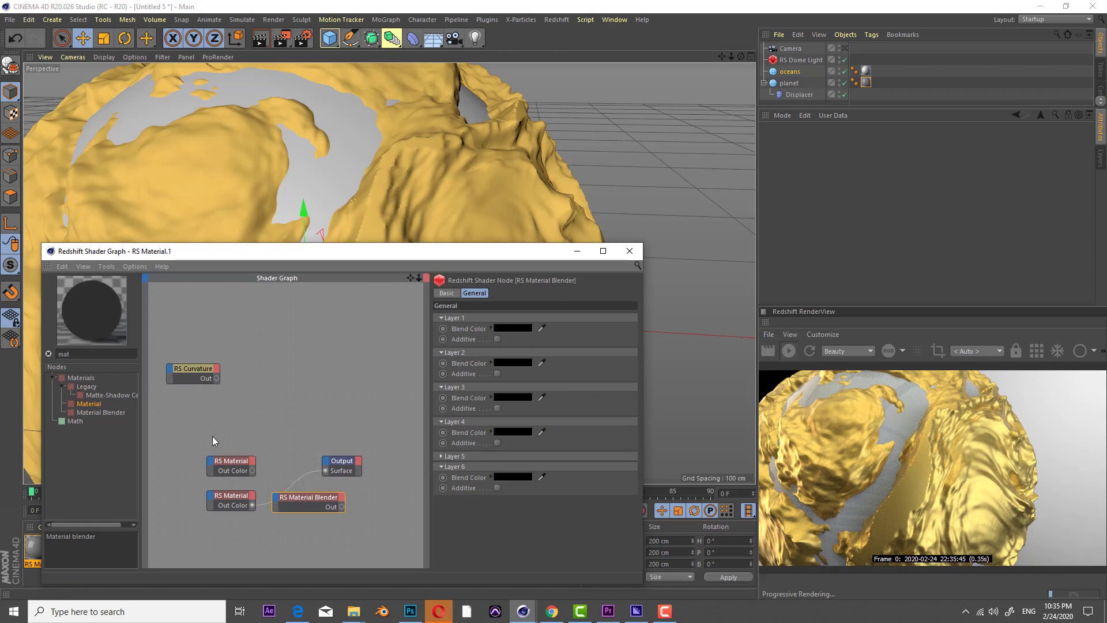
left_click_drag(255, 522, 255, 523)
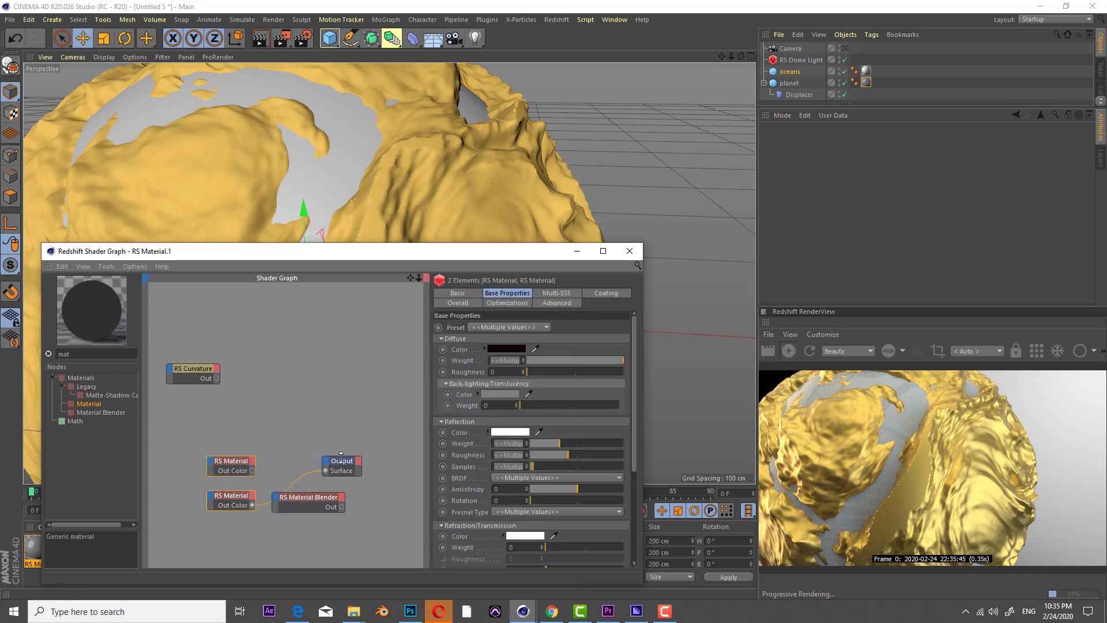
left_click_drag(342, 464, 383, 455)
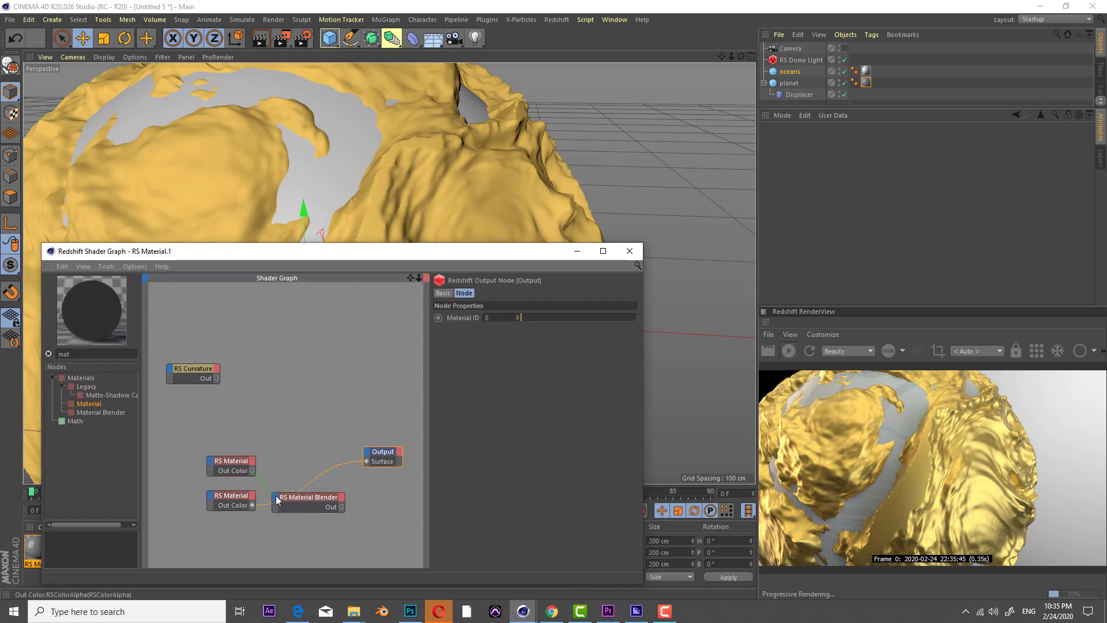
left_click_drag(252, 471, 275, 496)
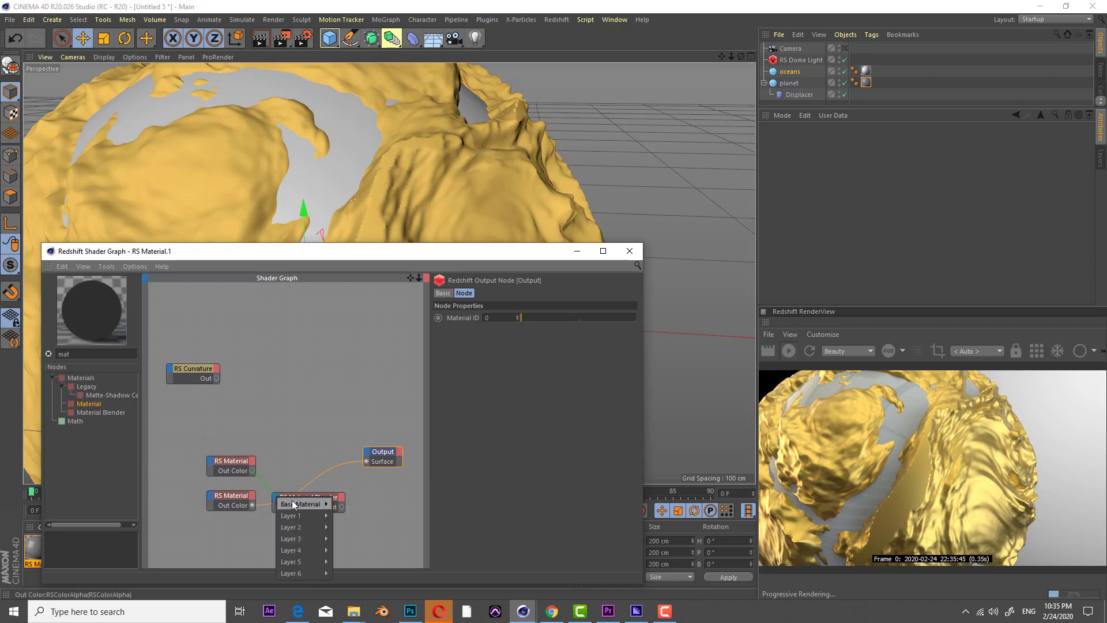
mouse_move(300, 504)
left_click(350, 507)
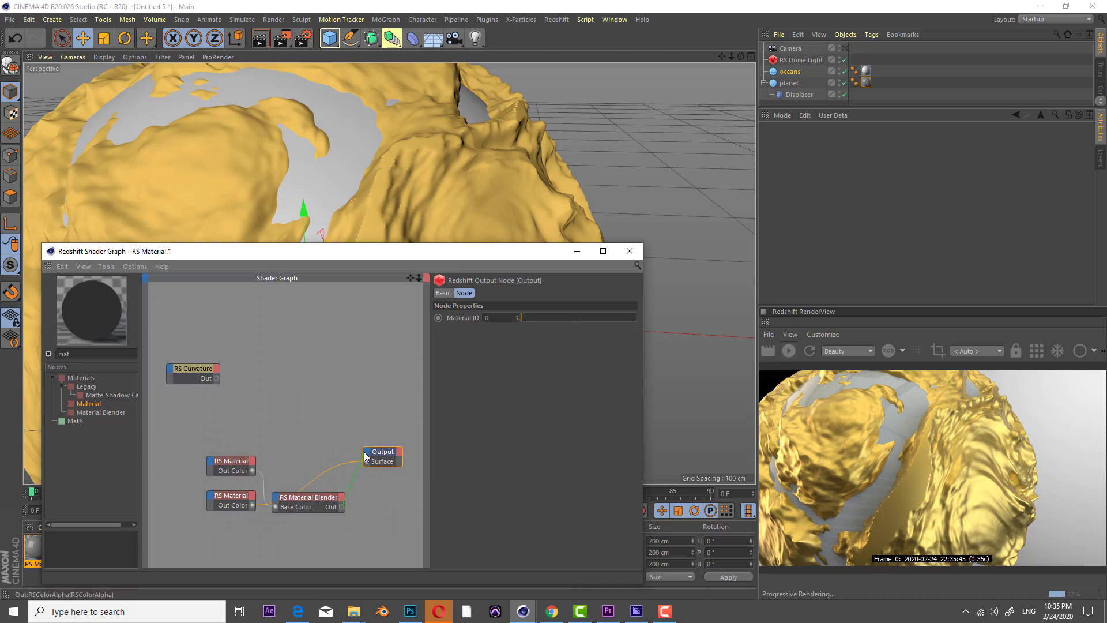
left_click_drag(365, 457, 366, 460)
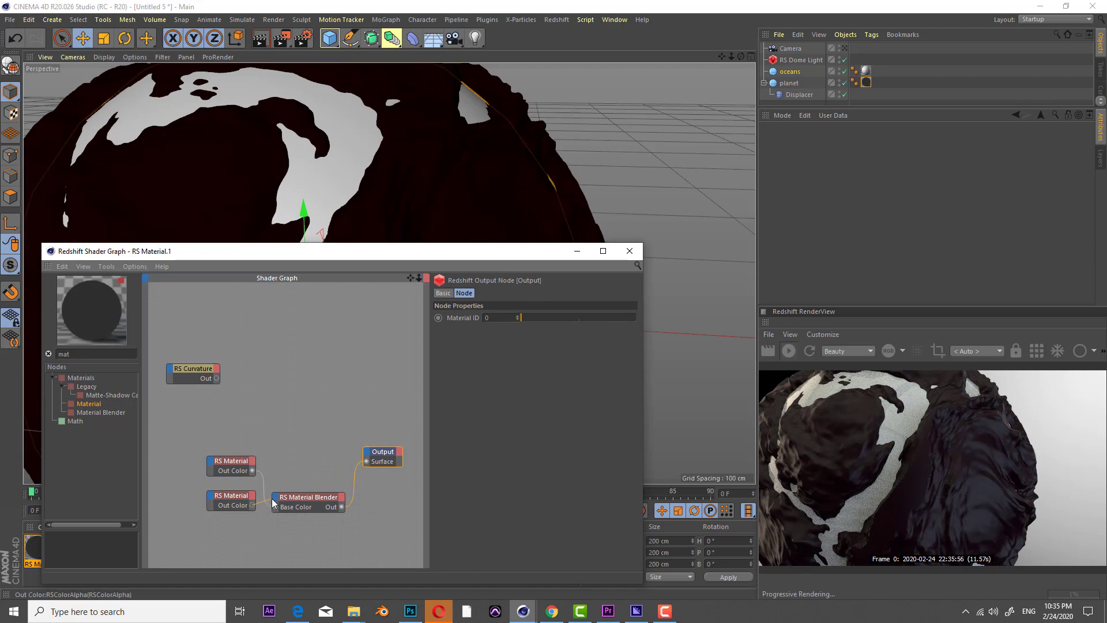
Connect the gold material to the Material Blender's Layer Color 1 and the Curvature node to its Blend Color 1.
left_click_drag(274, 503, 275, 501)
mouse_move(300, 518)
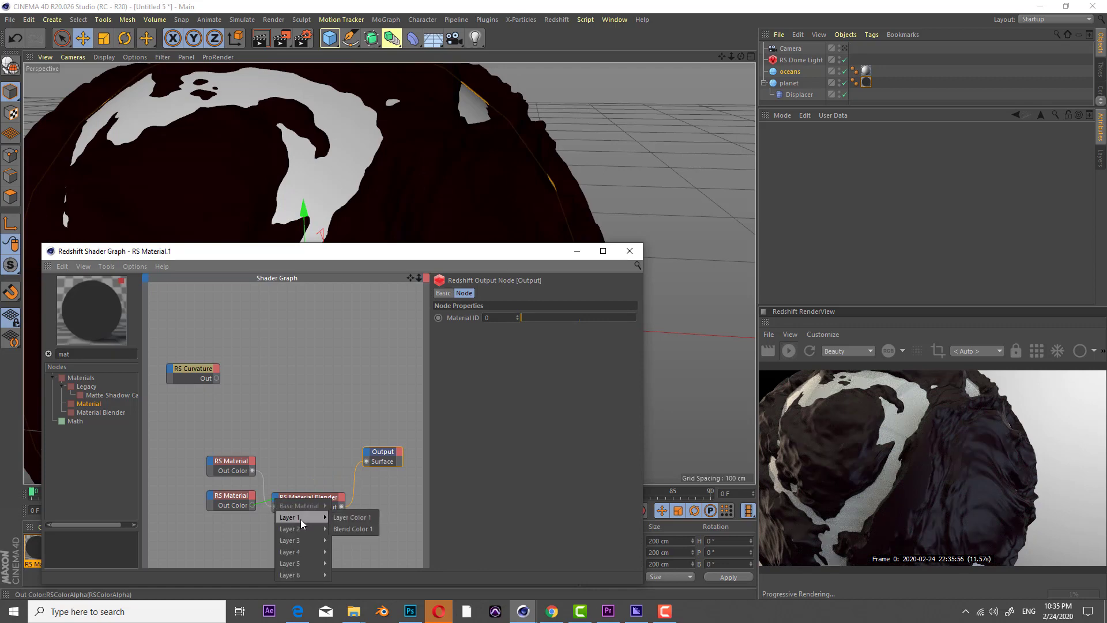
left_click(347, 517)
left_click_drag(195, 367, 278, 504)
mouse_move(300, 527)
left_click(352, 527)
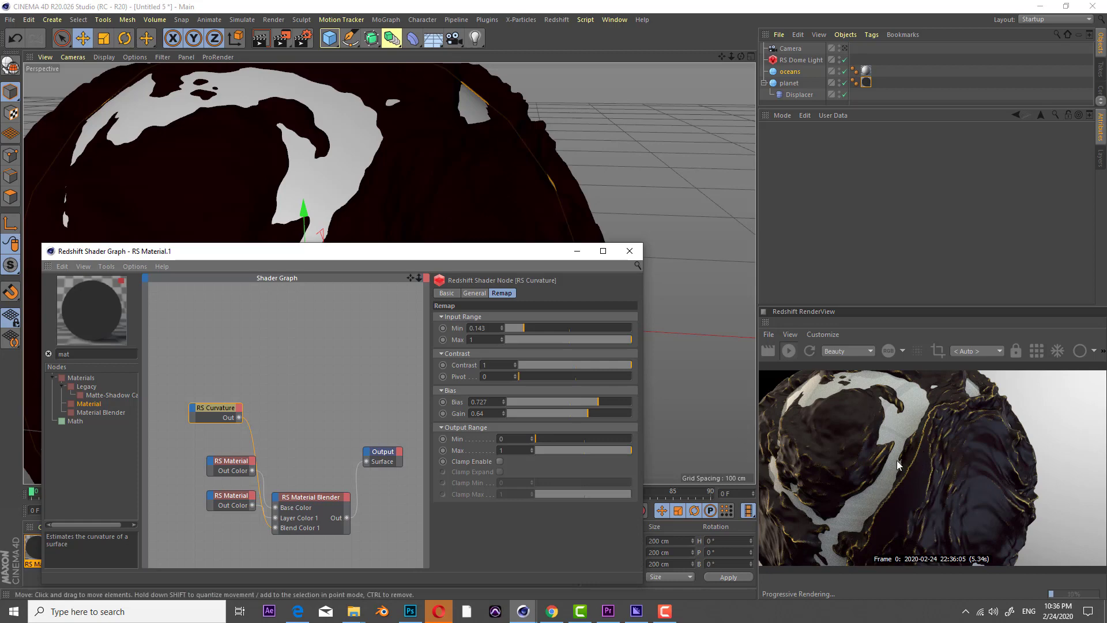
Return to the camera view and give the gold material an emission color of H 46°, S 40%, V 98% with emission weight 0.832.
left_click(845, 49)
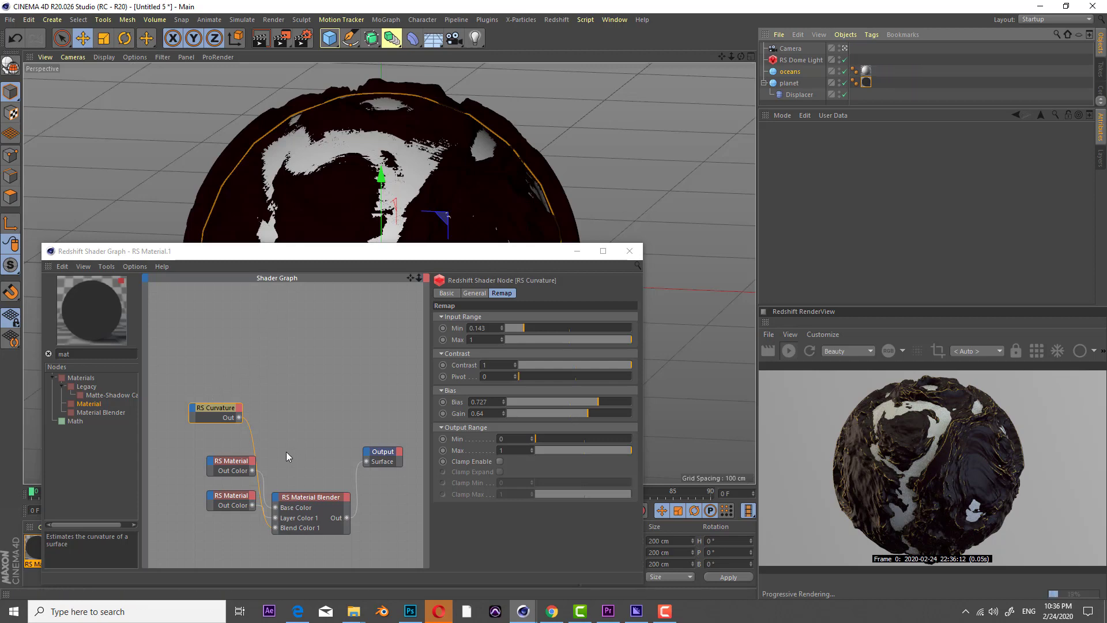
left_click_drag(236, 501, 189, 499)
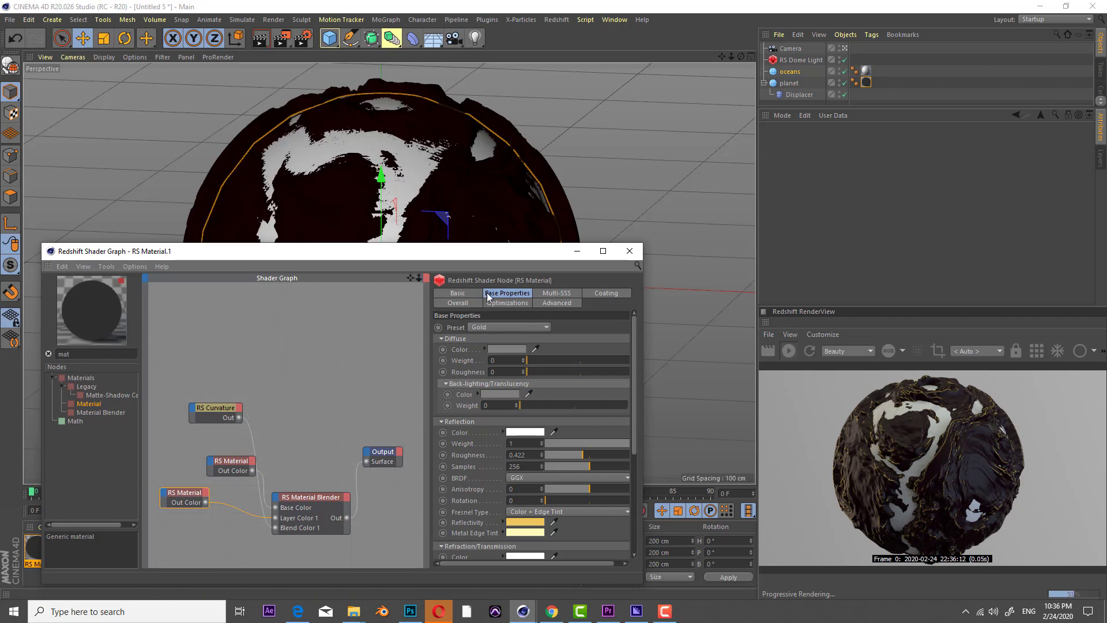
left_click(462, 303)
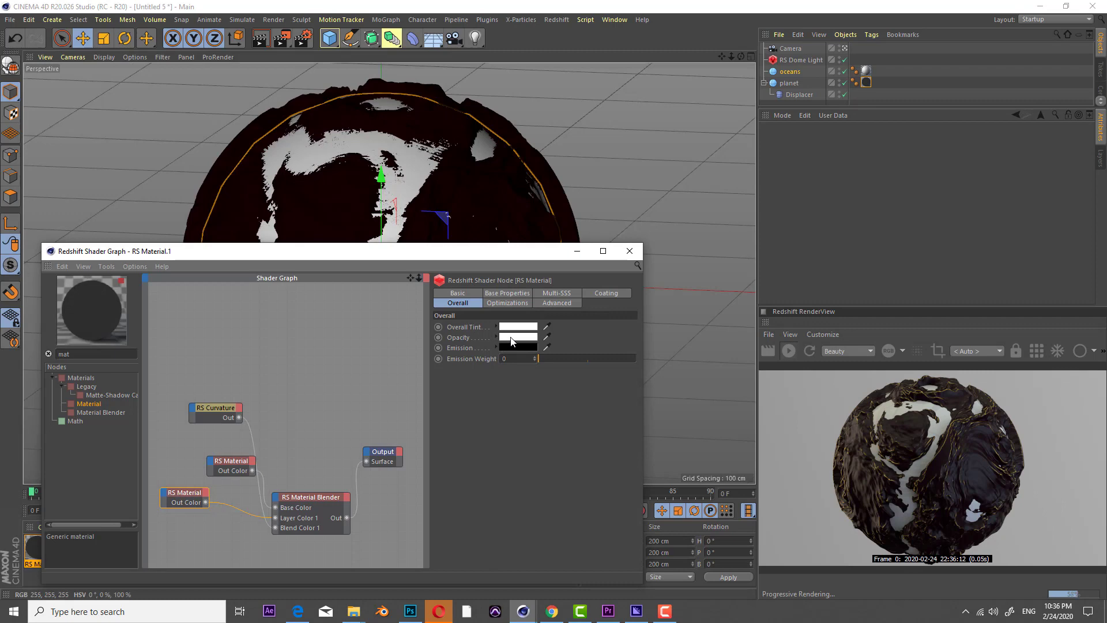
left_click(518, 347)
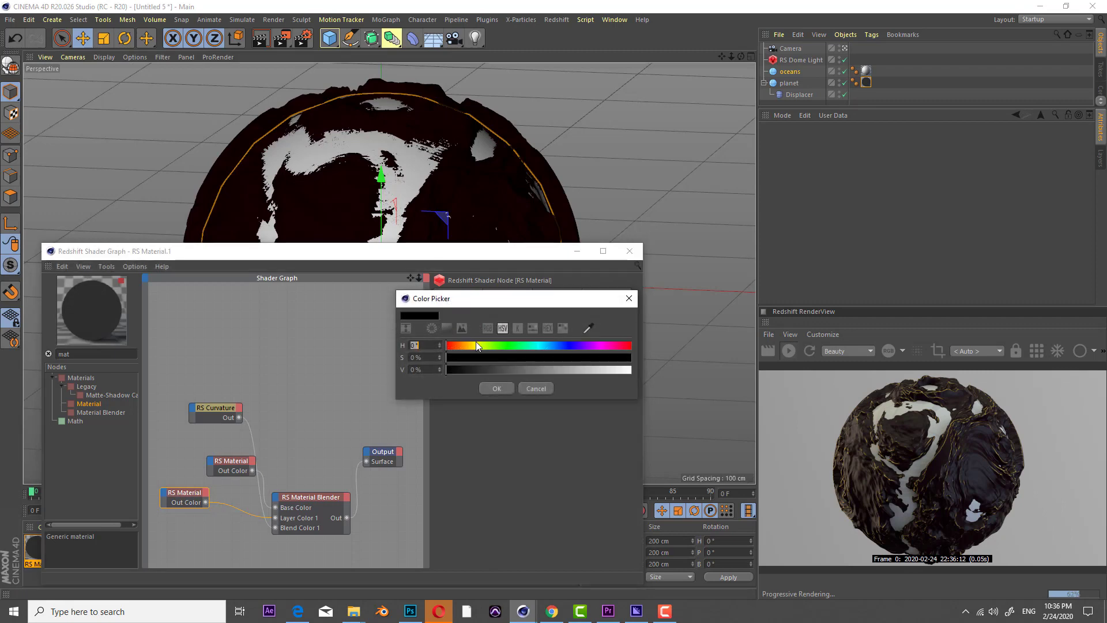
left_click(472, 346)
left_click_drag(476, 347, 472, 347)
left_click(571, 357)
left_click(628, 370)
left_click(520, 358)
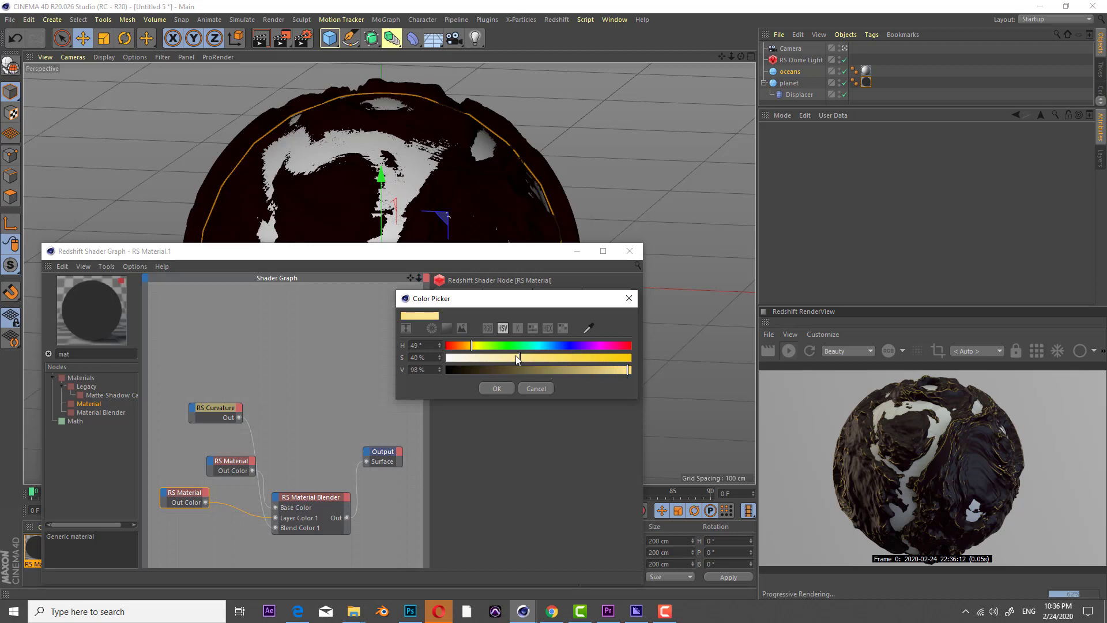
left_click(496, 388)
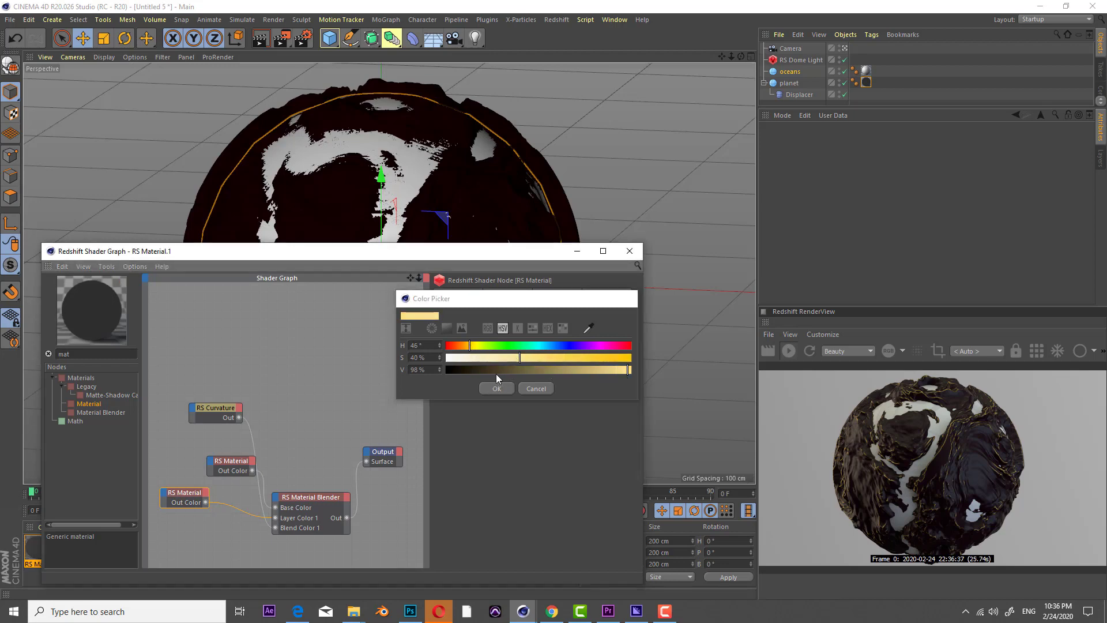
left_click_drag(545, 360, 580, 363)
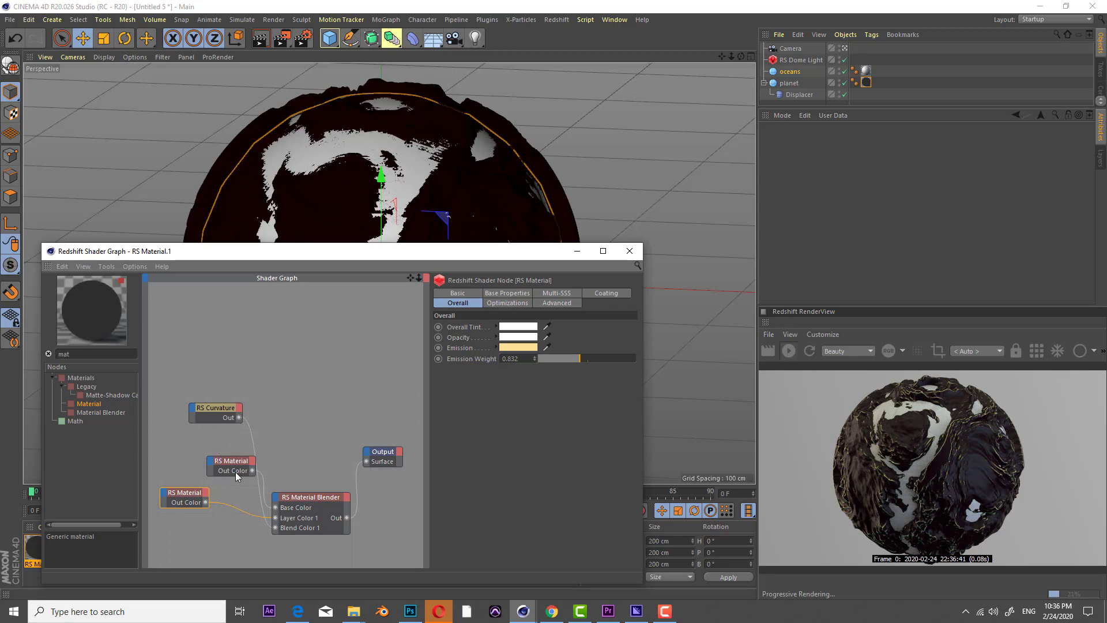
Spread the two material nodes apart and shift the whole node network to free up space in the shader graph.
left_click_drag(215, 459, 162, 438)
left_click_drag(194, 493, 211, 511)
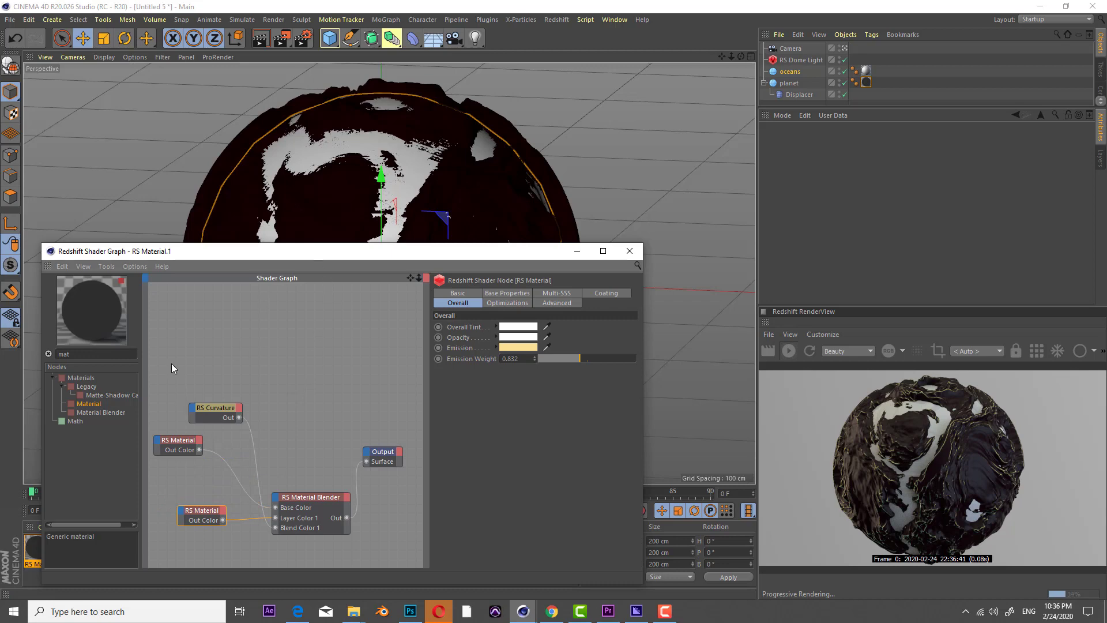
left_click_drag(171, 364, 376, 571)
left_click_drag(329, 488, 348, 473)
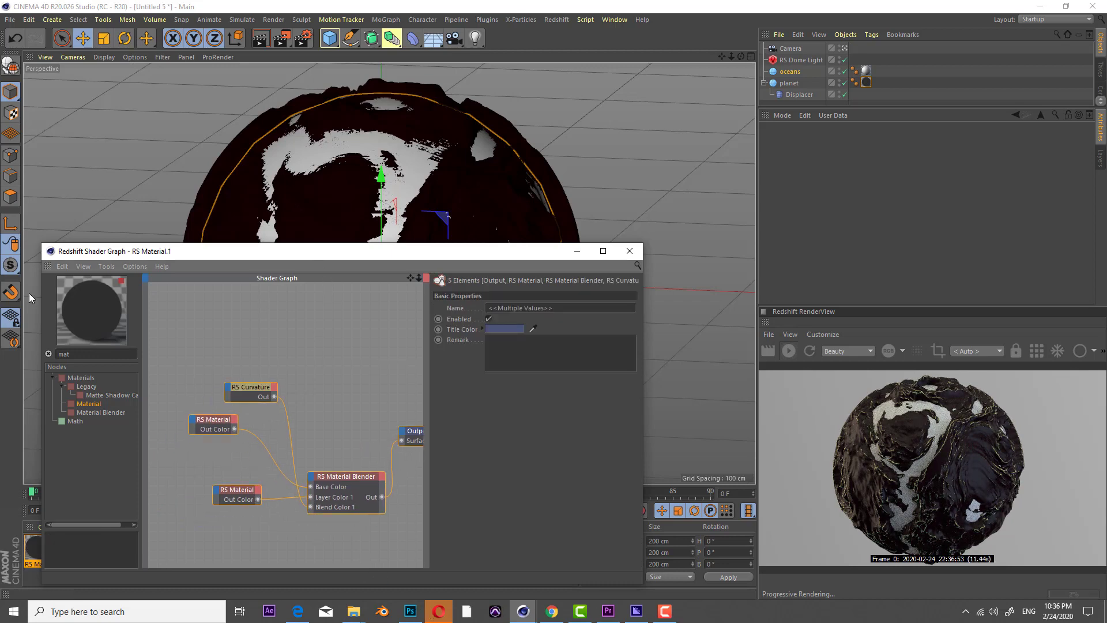
Add a Texture node to the shader graph and load the 98172049 close-up black polyurethane foam image from the textures folder.
type("tex")
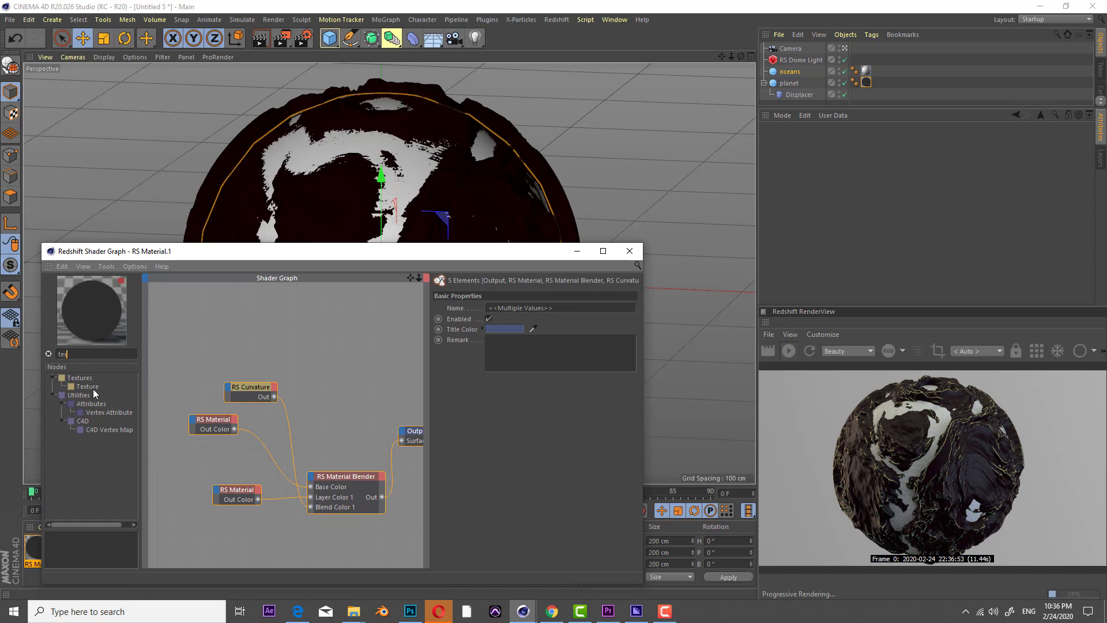
left_click_drag(93, 389, 179, 358)
left_click(234, 397)
left_click(473, 293)
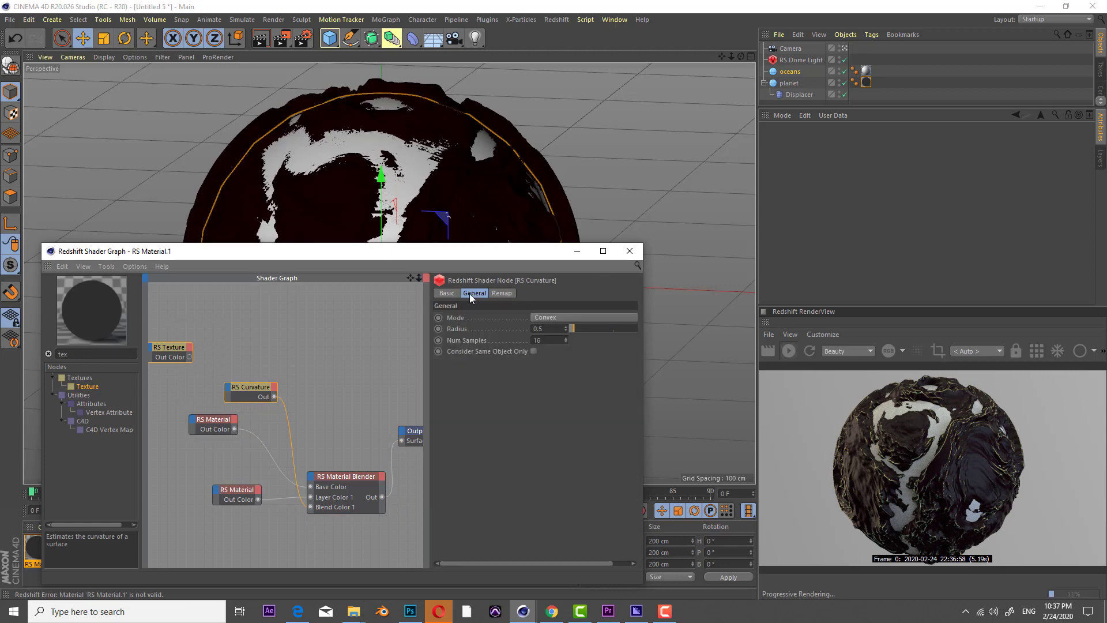
left_click(451, 293)
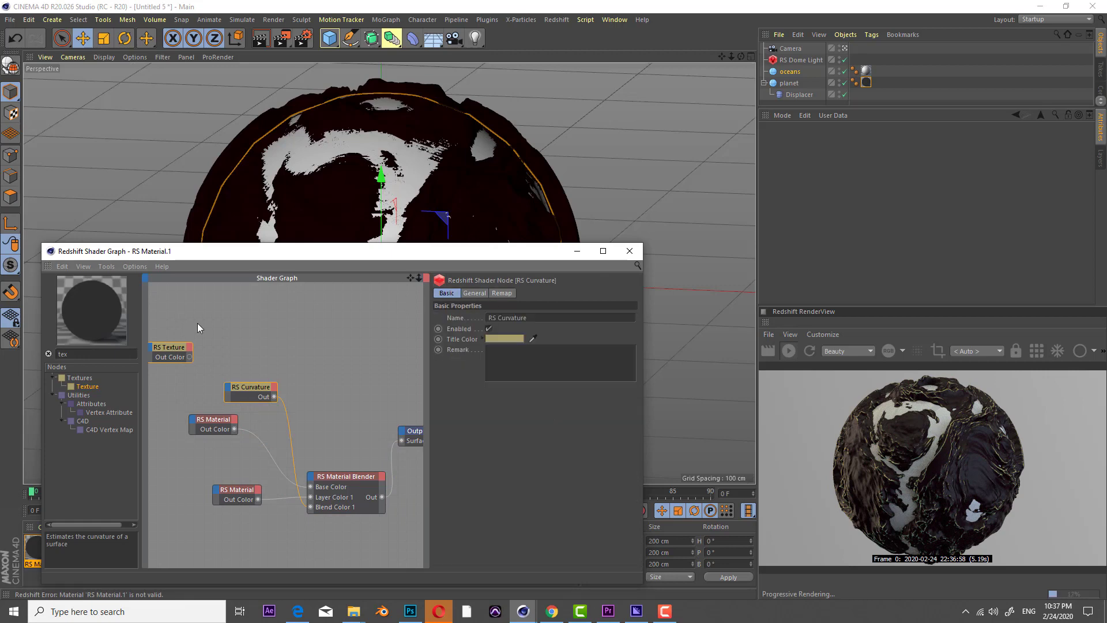
left_click(197, 327)
left_click(483, 294)
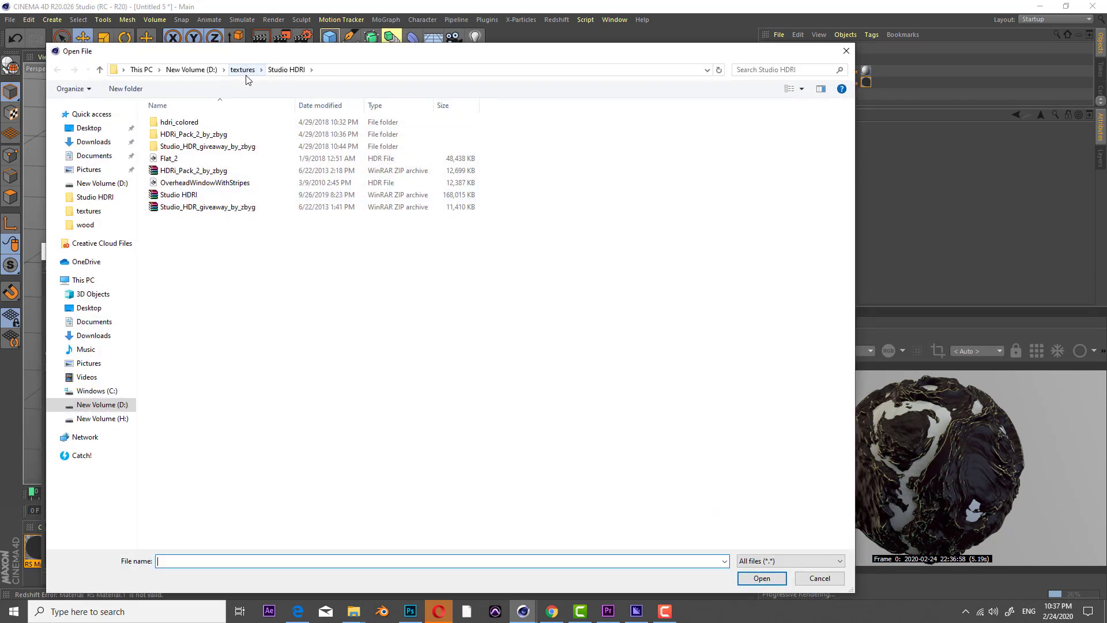
left_click(243, 70)
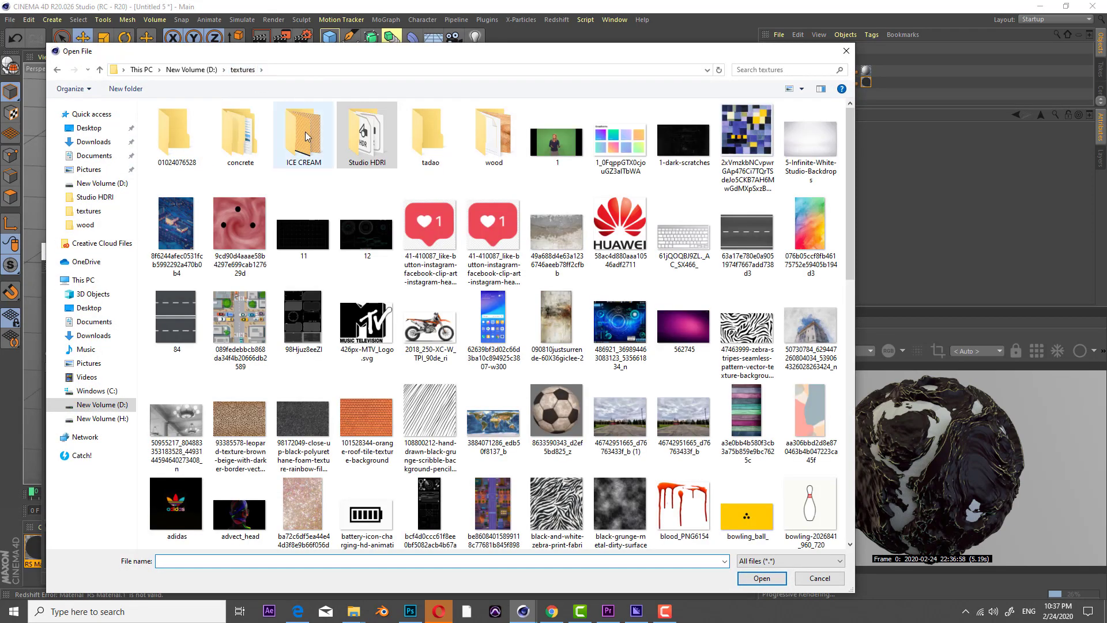
double_click(316, 414)
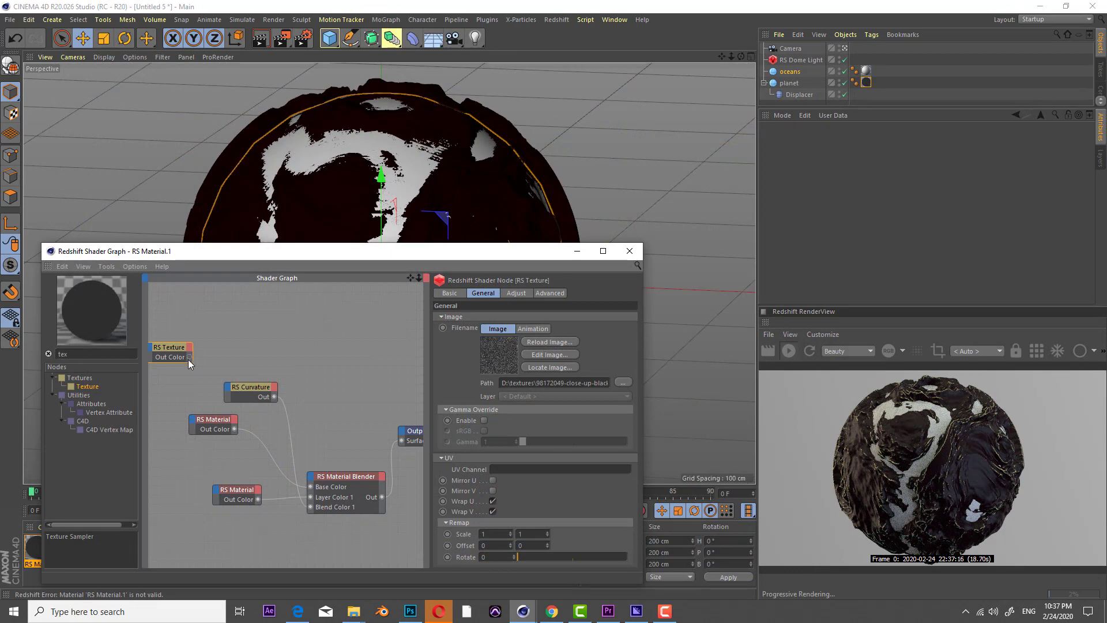
Preview the foam texture on the planet through the Output's Surface and set its remap scale to 10 by 10.
left_click_drag(189, 358, 402, 442)
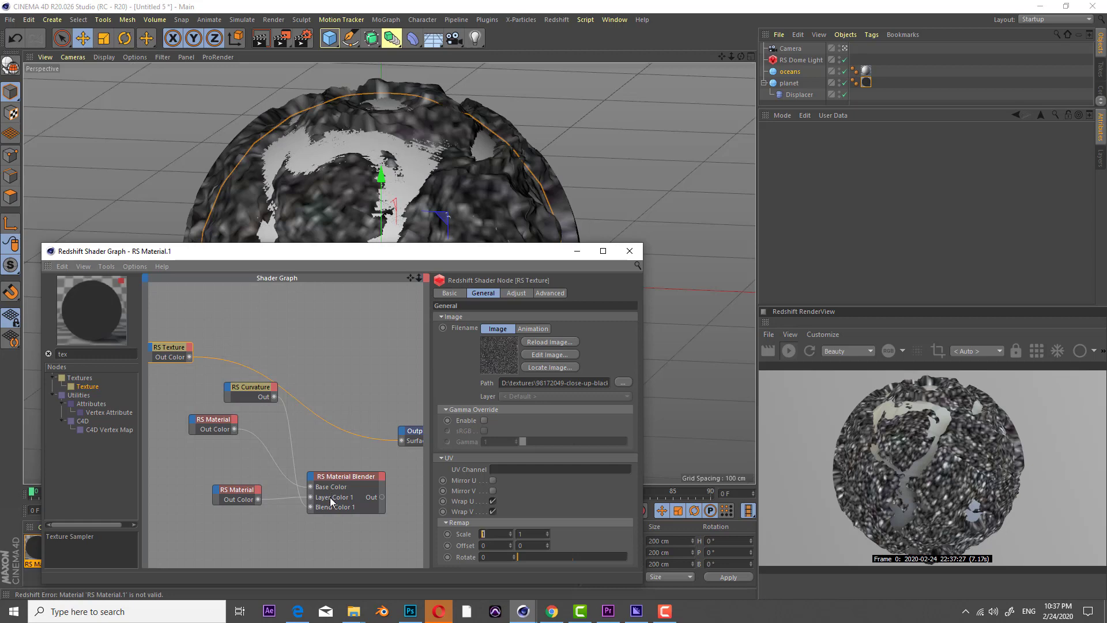
type("10")
key("Return")
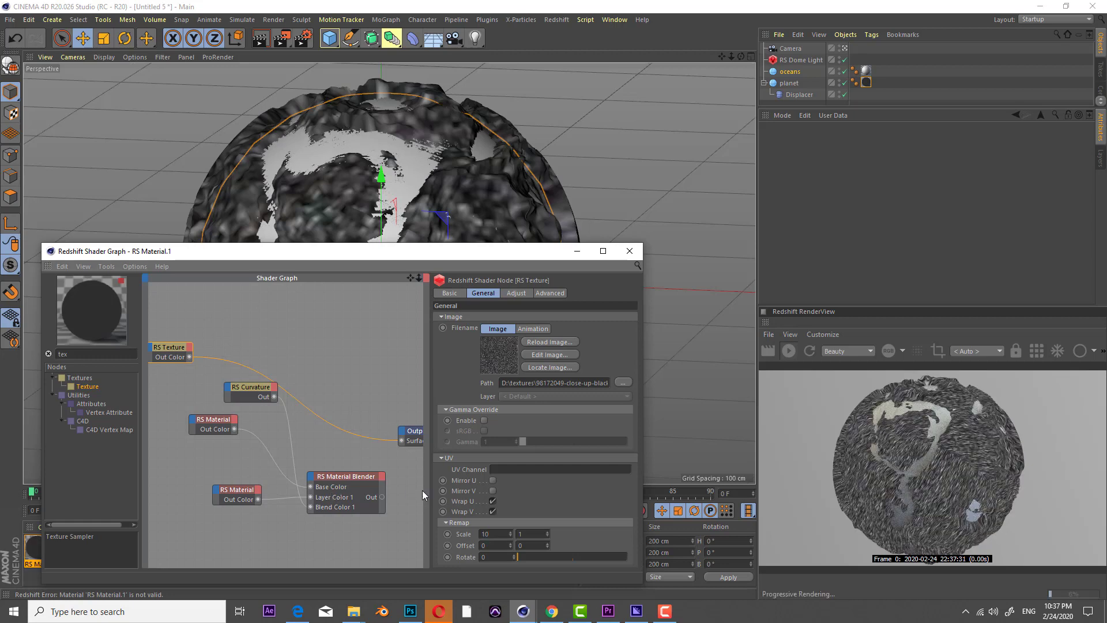
type("10")
key("Return")
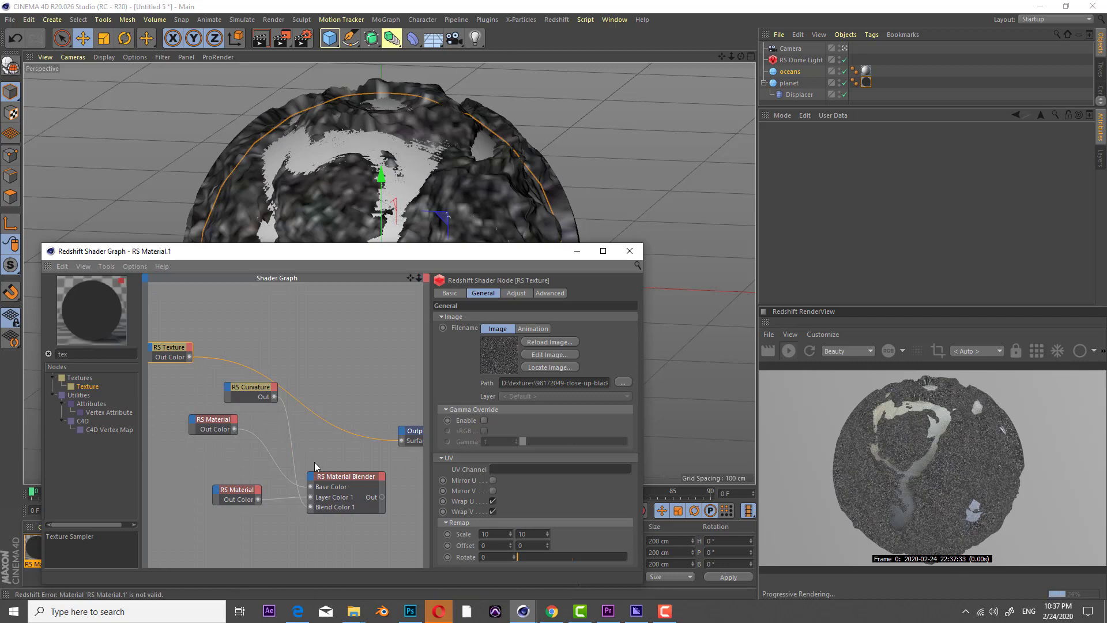
Reconnect the Material Blender to the Output's Surface and plug the texture into the dark material's Refl Roughness.
left_click_drag(383, 496, 401, 442)
left_click_drag(163, 347, 163, 378)
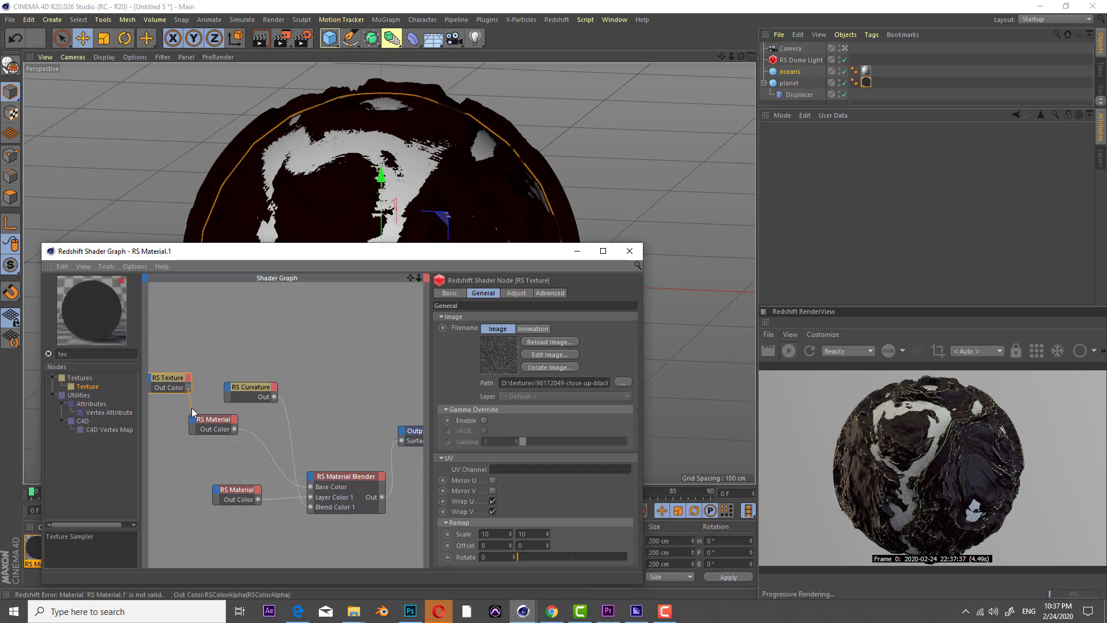
left_click_drag(192, 409, 192, 417)
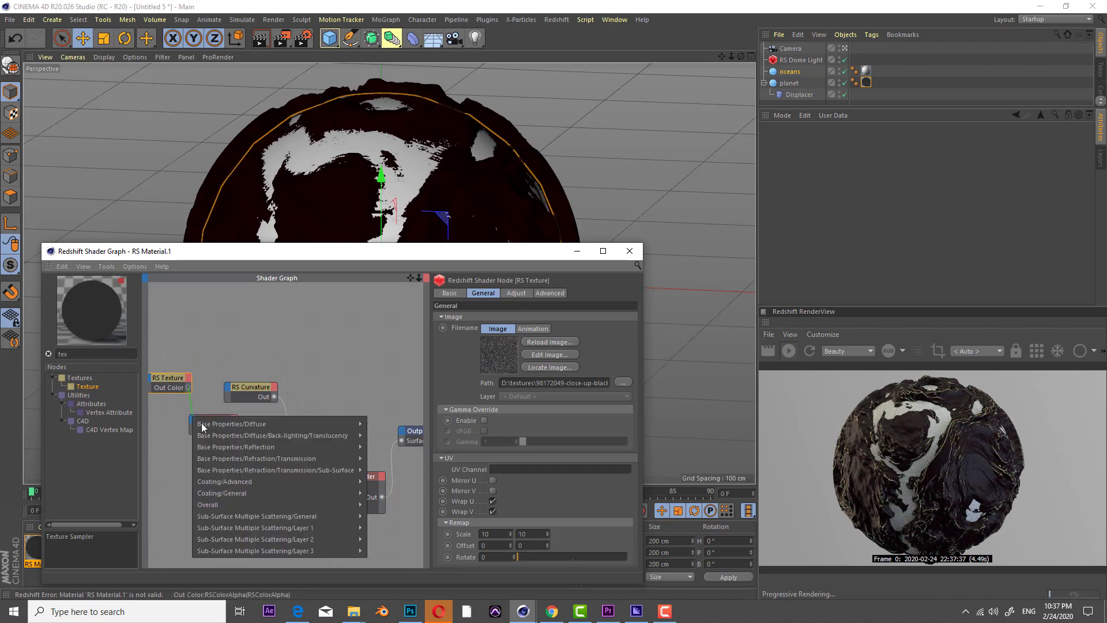
mouse_move(296, 452)
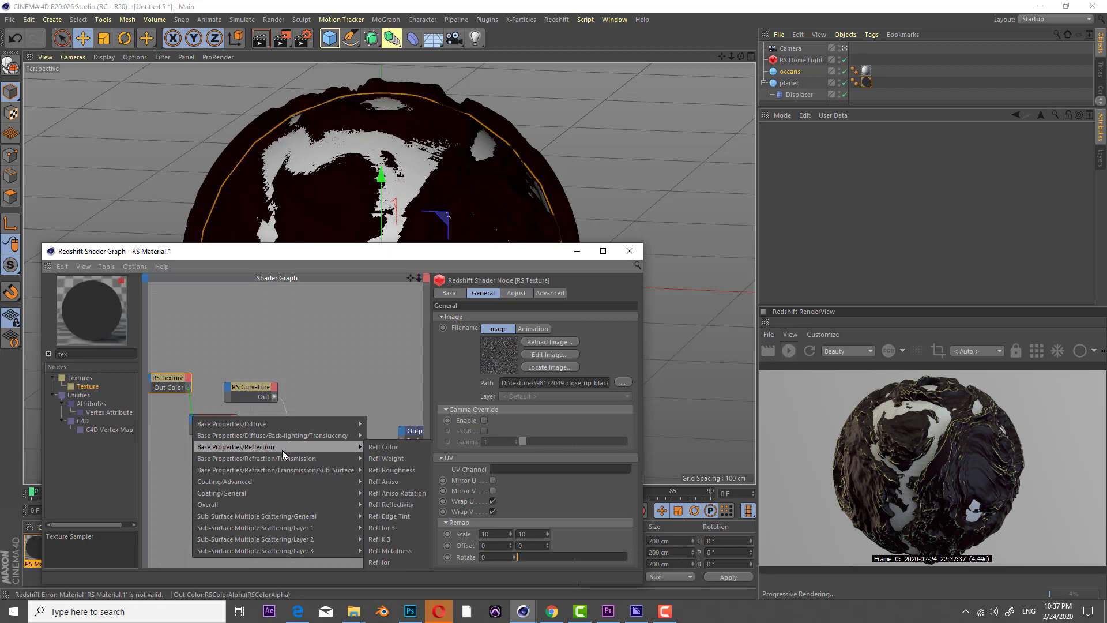
left_click(403, 467)
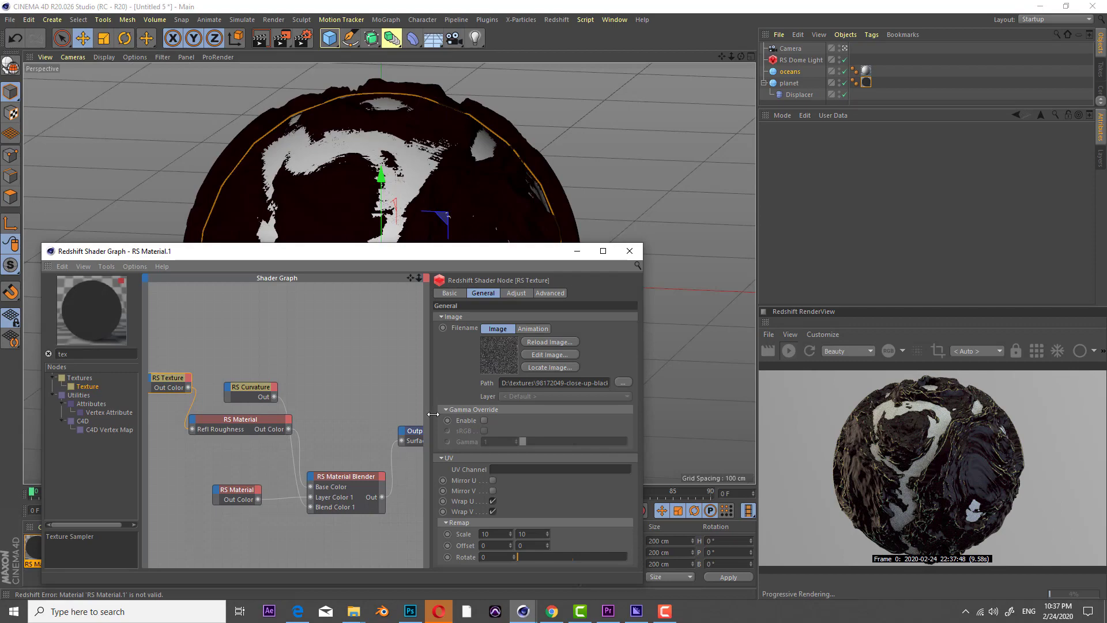
Leave the camera view for a surface close-up, make room beside the texture and add a Ramp node to the graph.
left_click(843, 49)
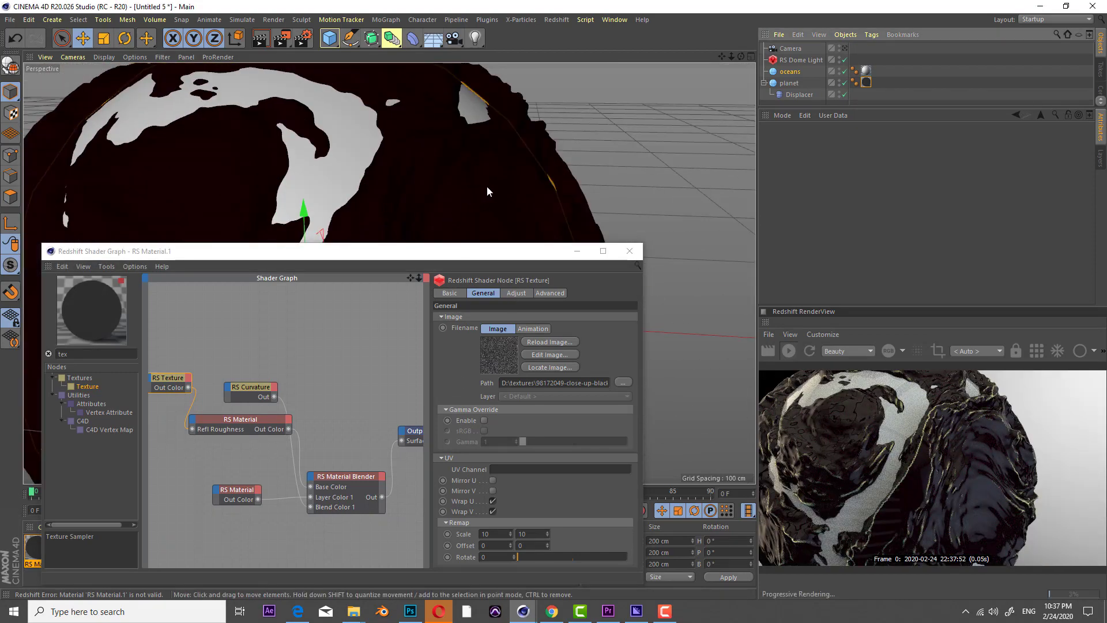
right_click_drag(488, 187, 524, 177, "alt")
left_click_drag(524, 176, 521, 133, "alt")
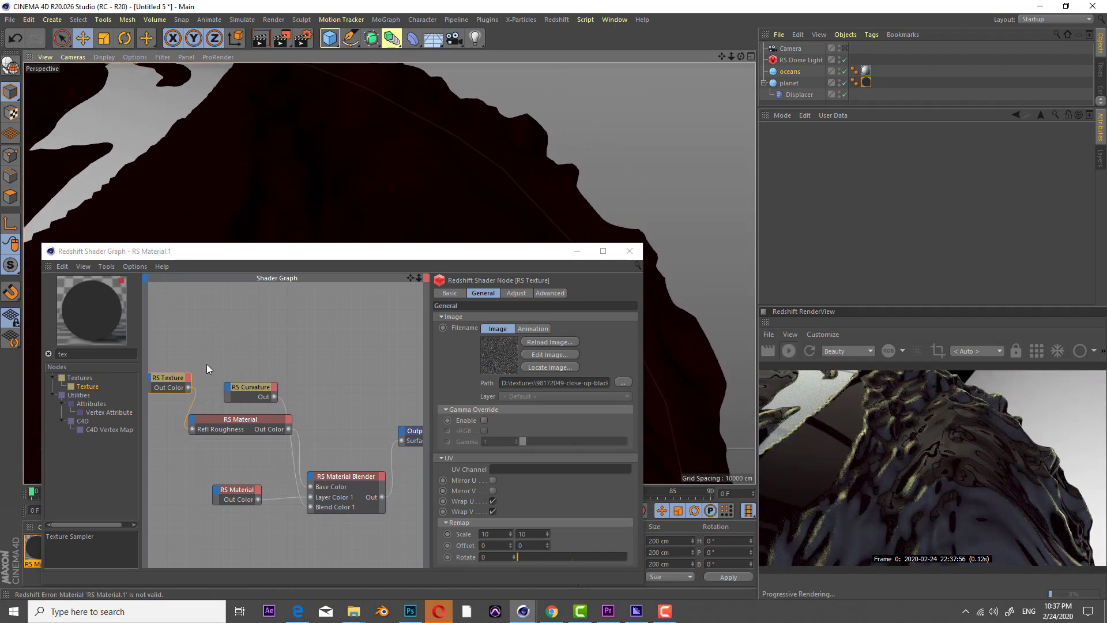
left_click_drag(193, 347, 443, 582)
left_click_drag(228, 421, 274, 419)
left_click_drag(82, 353, 1, 307)
type("ram")
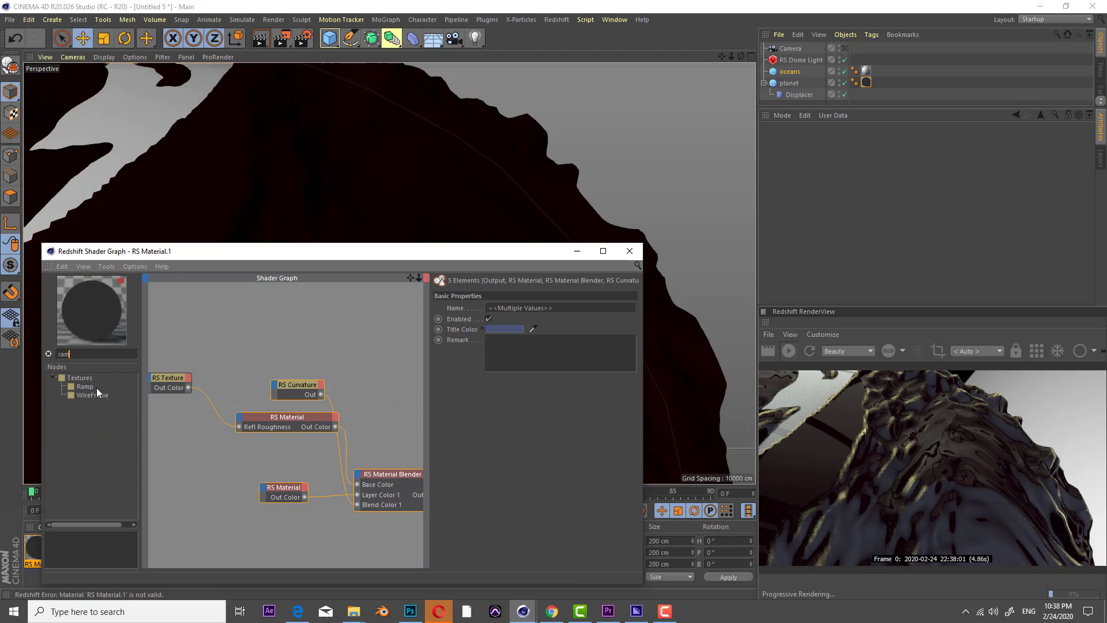
left_click_drag(85, 386, 183, 447)
Route the texture through the Ramp's input and connect the ramp's output to the dark material's Refl Roughness.
left_click_drag(189, 389, 162, 448)
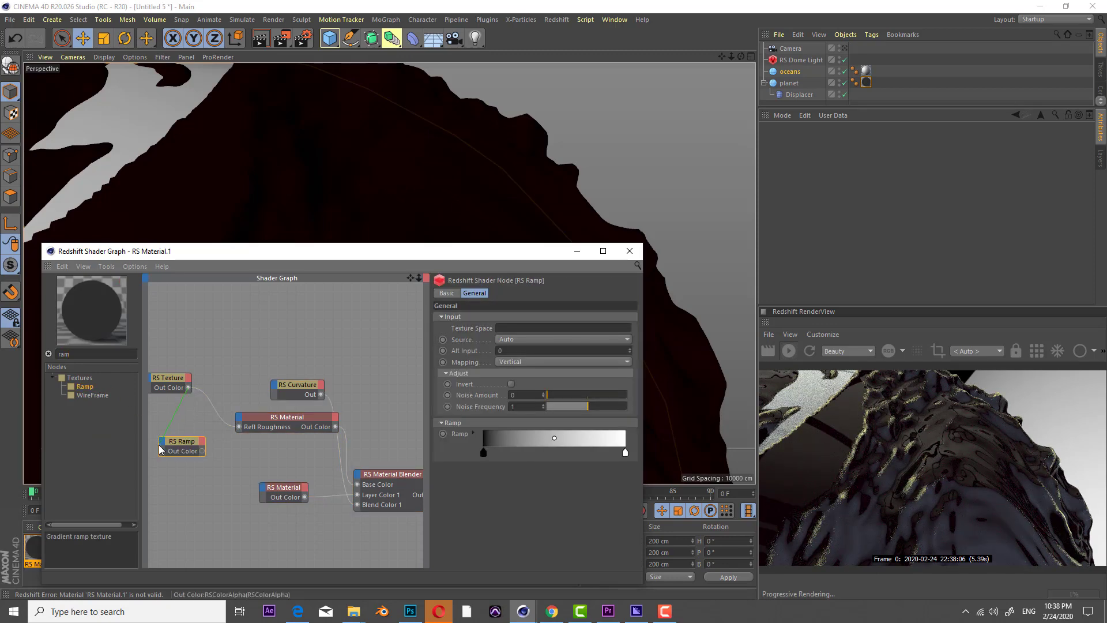
left_click(228, 453)
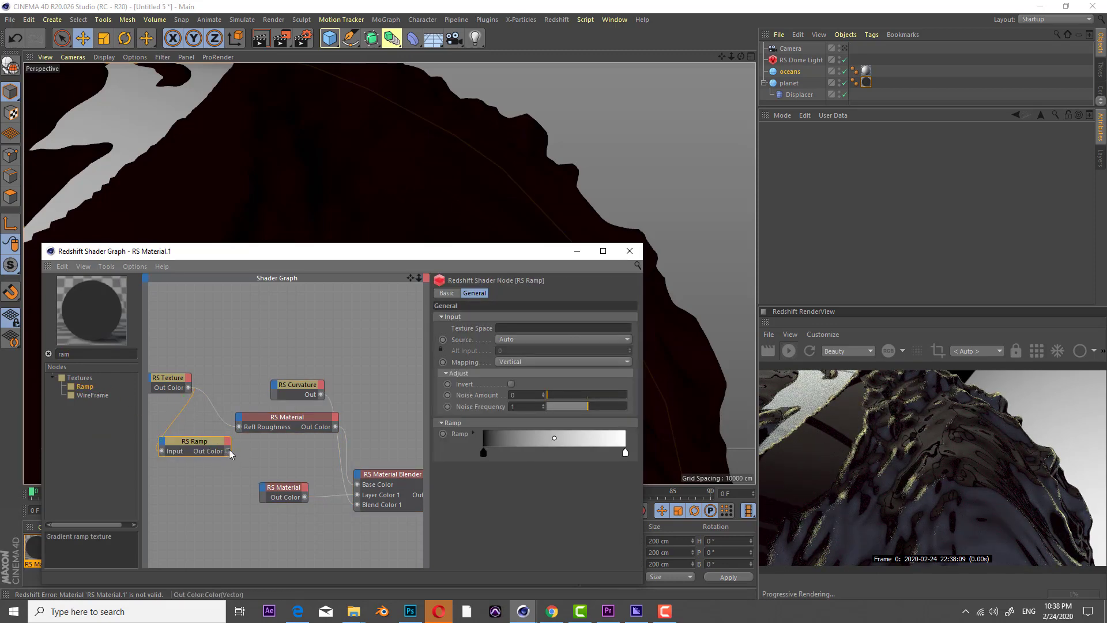
left_click_drag(241, 426, 240, 427)
left_click(206, 483)
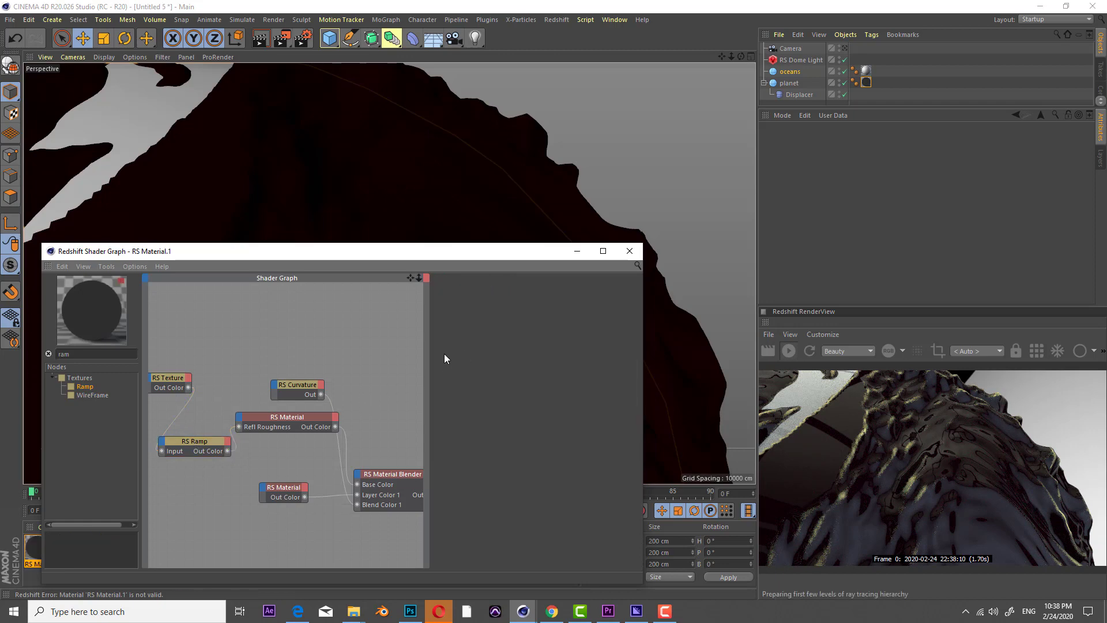
Set the Ramp's source to Alt, invert its gradient and move the black knot to about 19%.
left_click(199, 443)
left_click(508, 340)
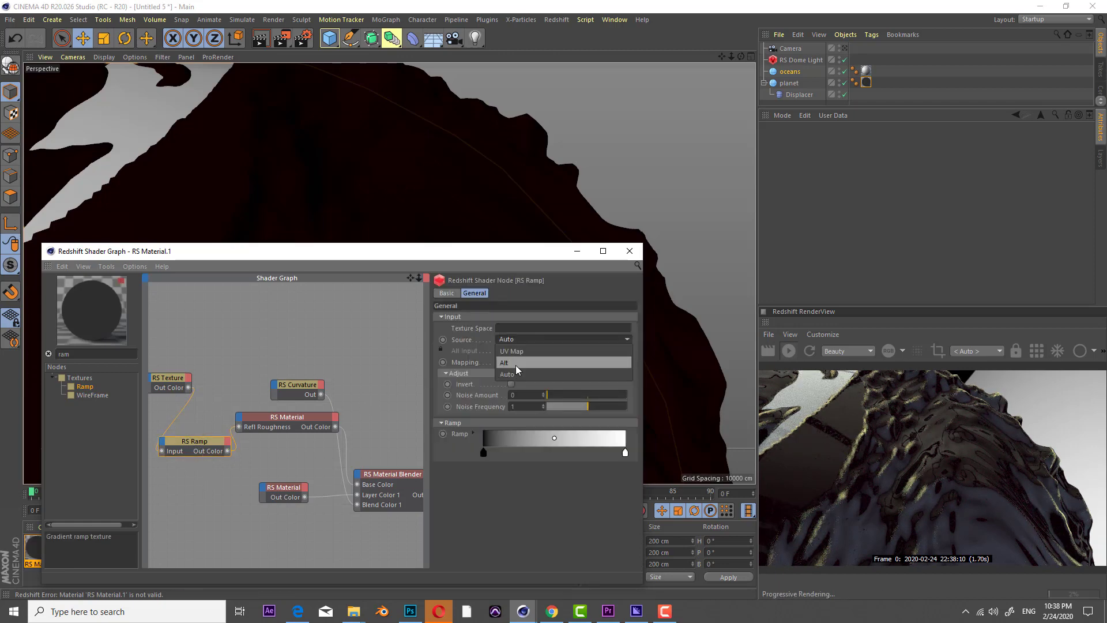
left_click(516, 364)
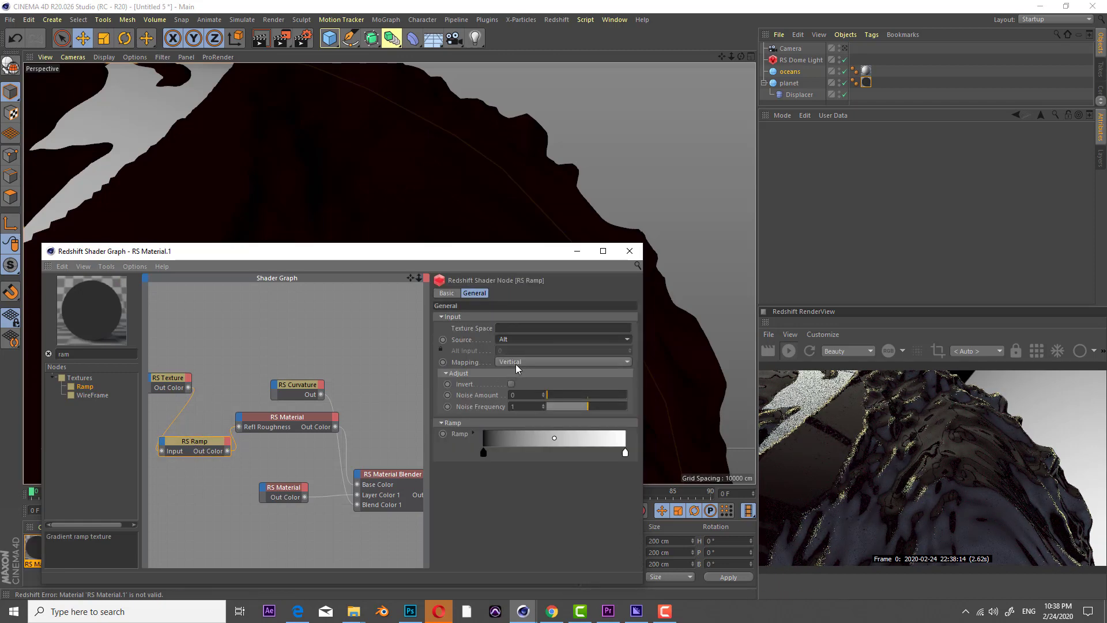
right_click(559, 456)
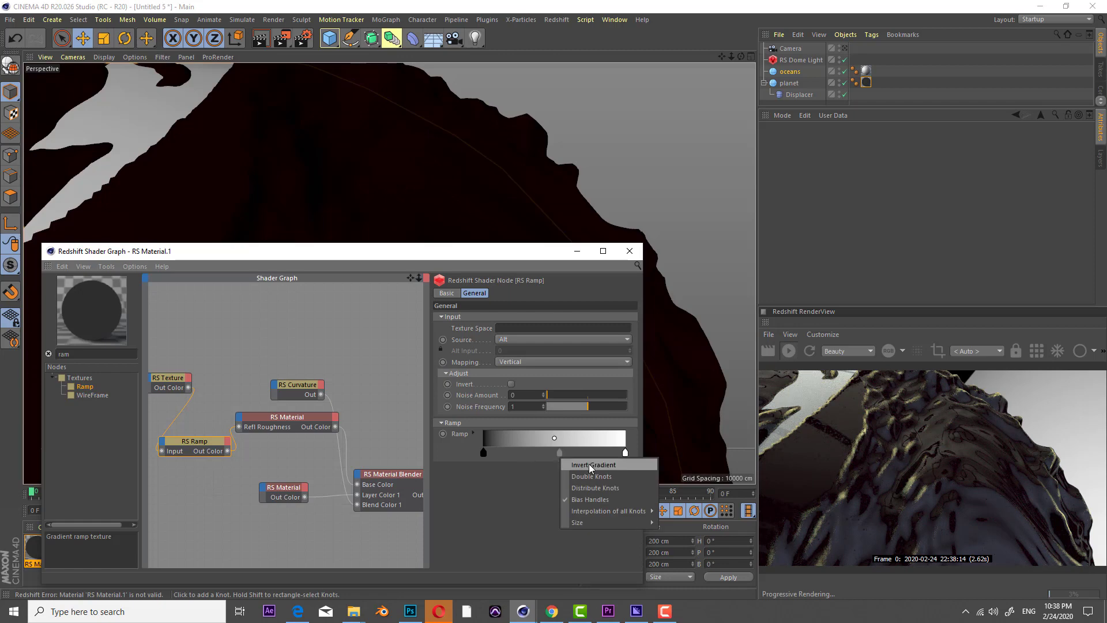
left_click(589, 464)
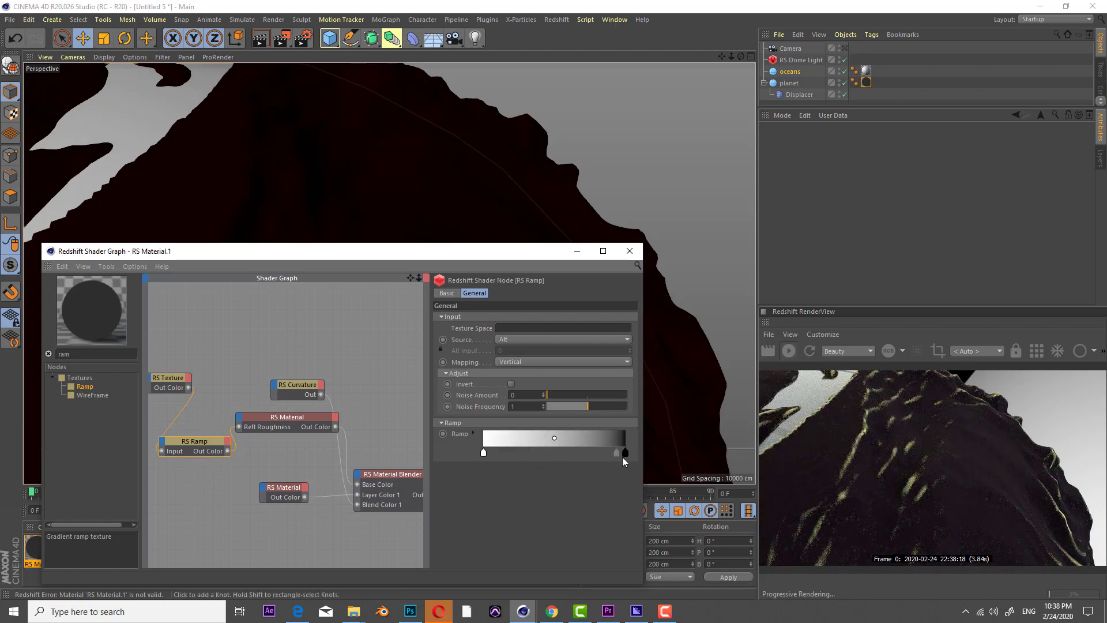
left_click_drag(624, 453, 513, 456)
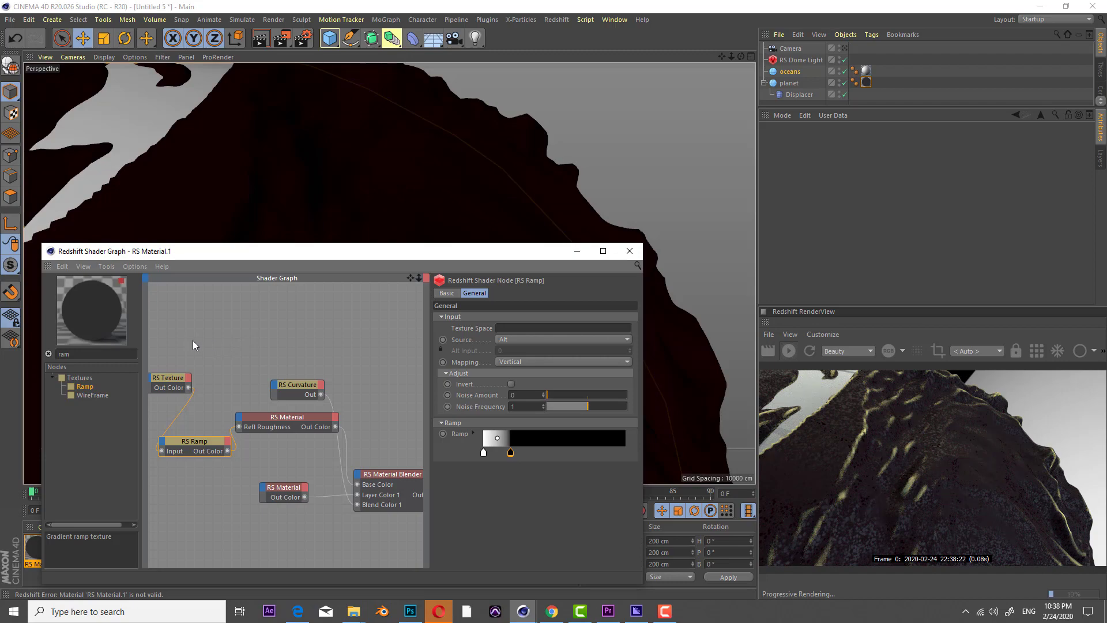
Replace the texture's foam image with the frozen-ice-texture-background image.
left_click(622, 383)
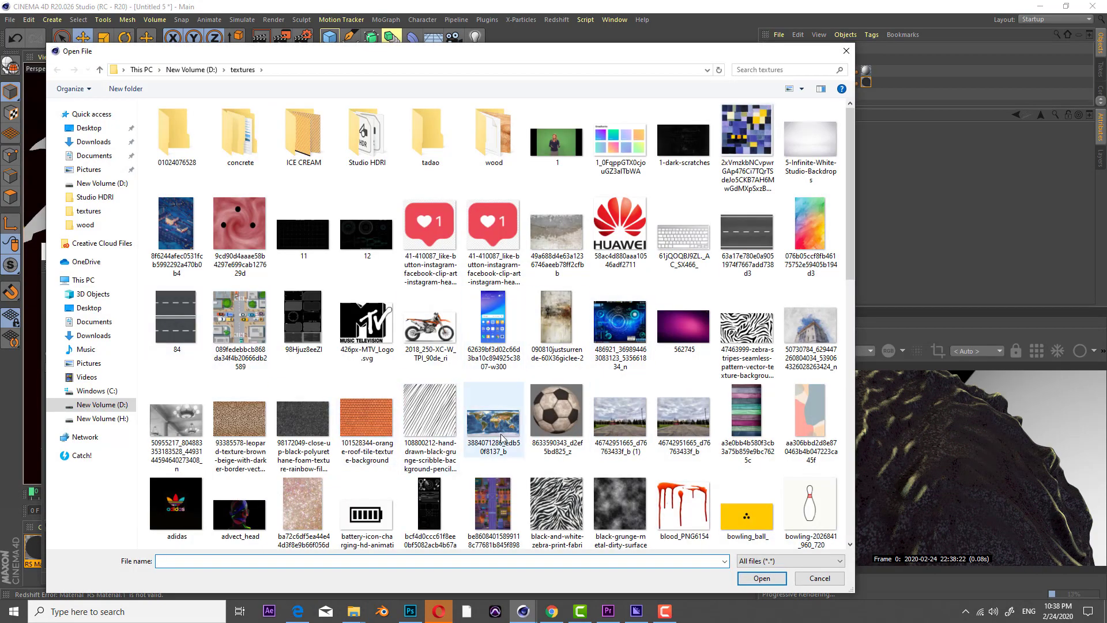
scroll(502, 438, "down", 5)
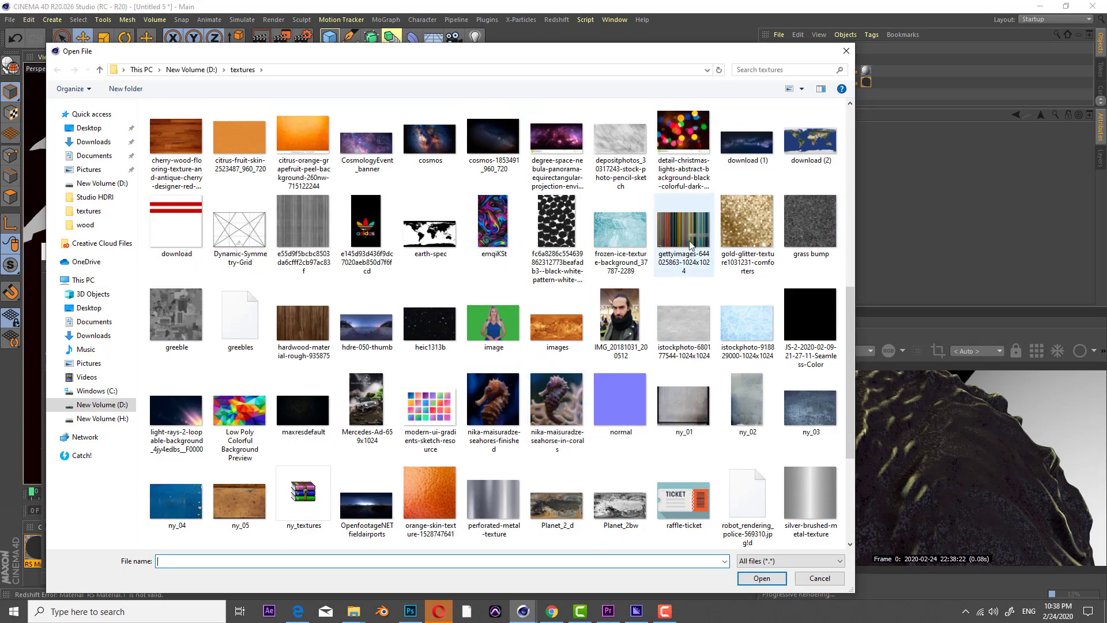
double_click(615, 233)
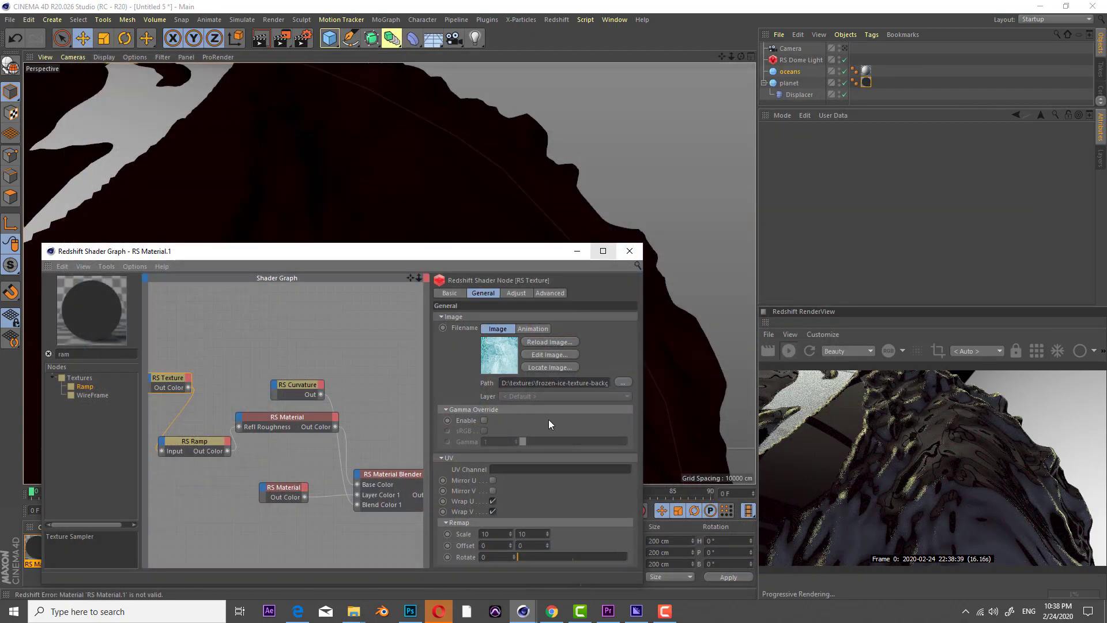
Move the ramp's black knot back to the far end of the gradient and return to the camera view.
left_click_drag(203, 464, 205, 469)
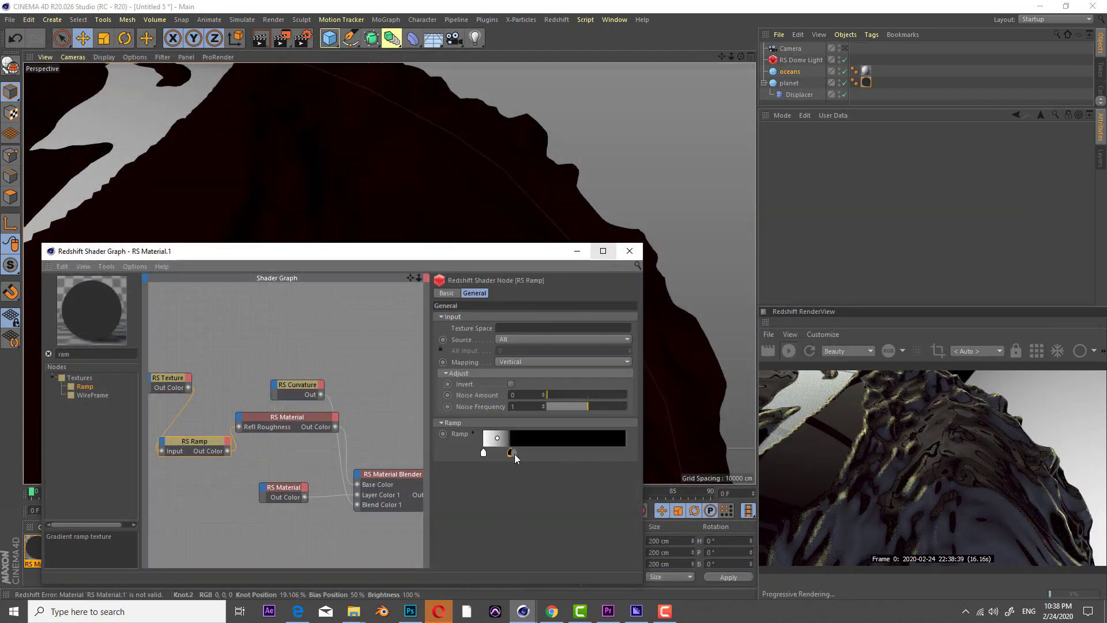
left_click_drag(512, 454, 637, 461)
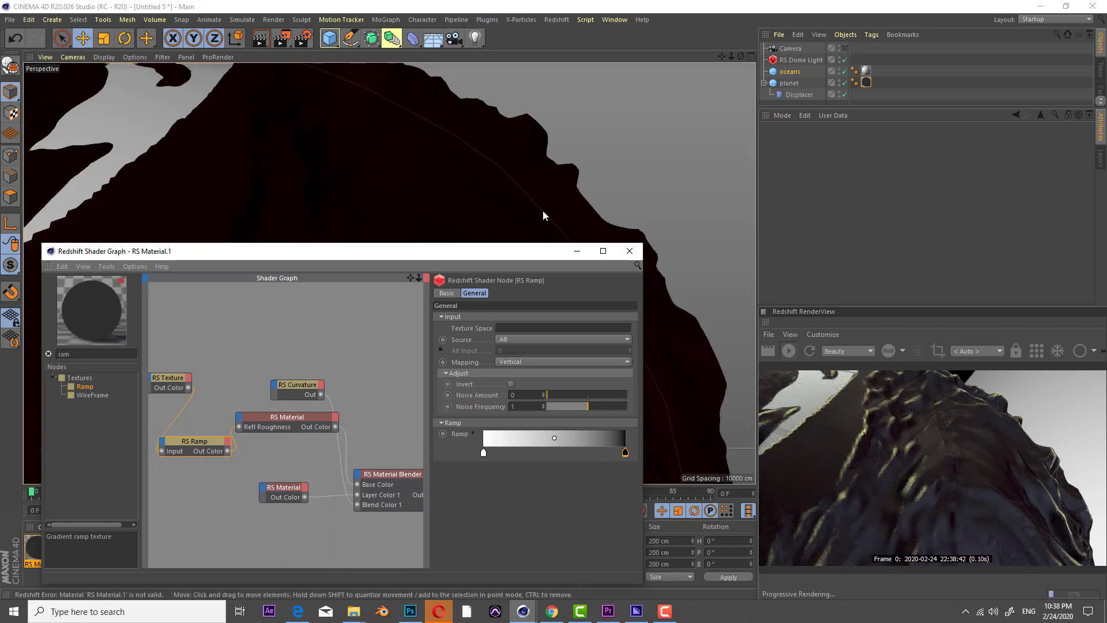
left_click_drag(457, 68, 443, 75, "alt")
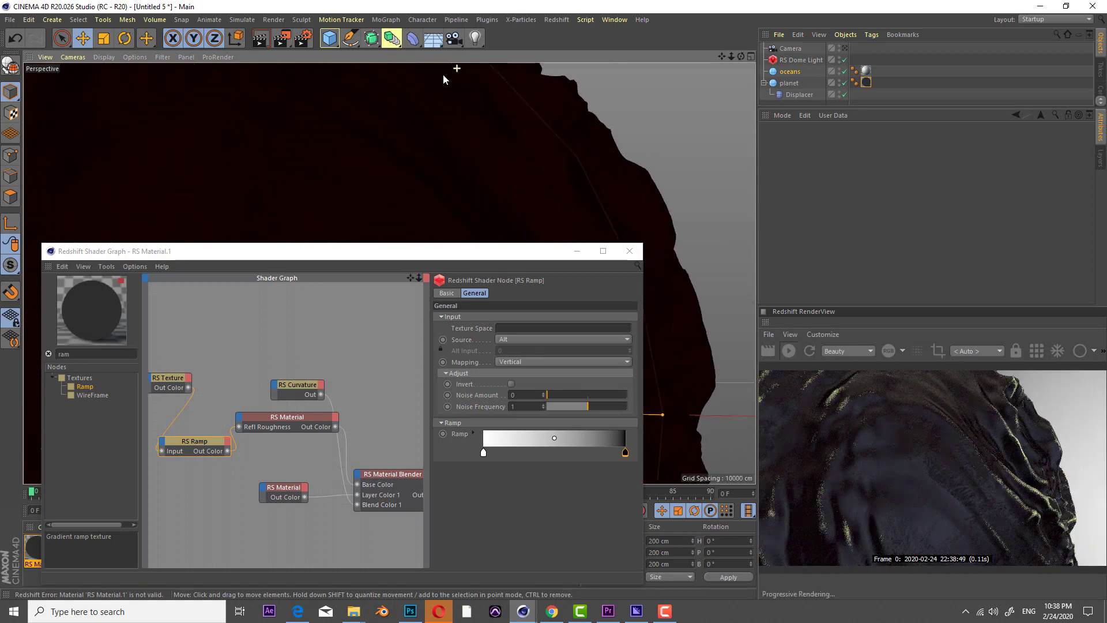
left_click(845, 49)
left_click(845, 49)
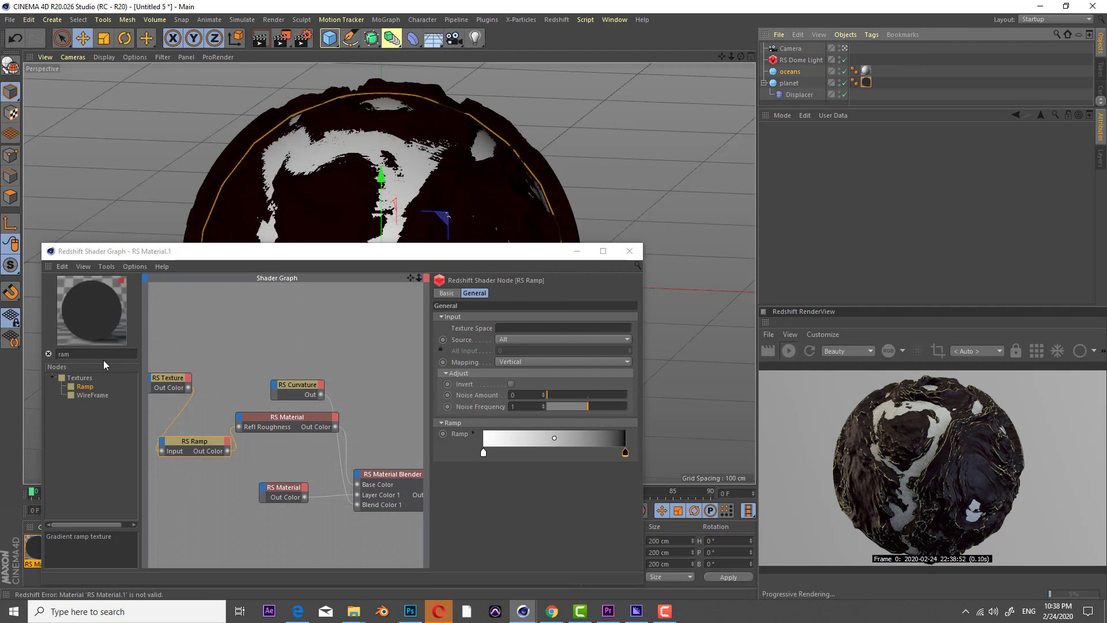
Duplicate the ice texture node above the graph and replace its image with the white-marble-texture-background file.
left_click_drag(174, 383, 199, 327)
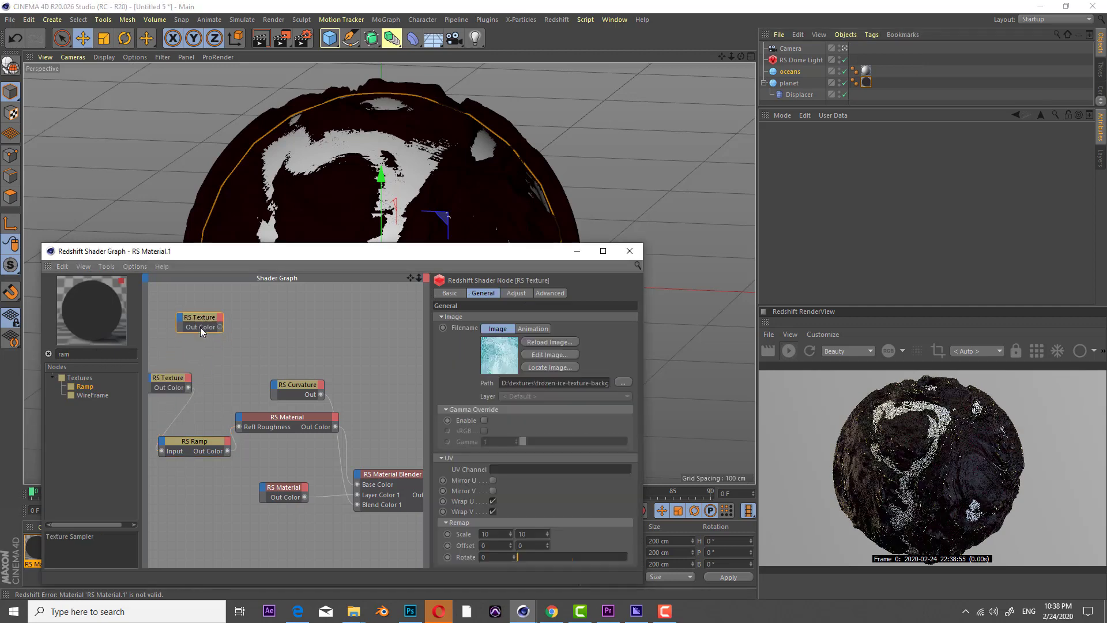
left_click(623, 383)
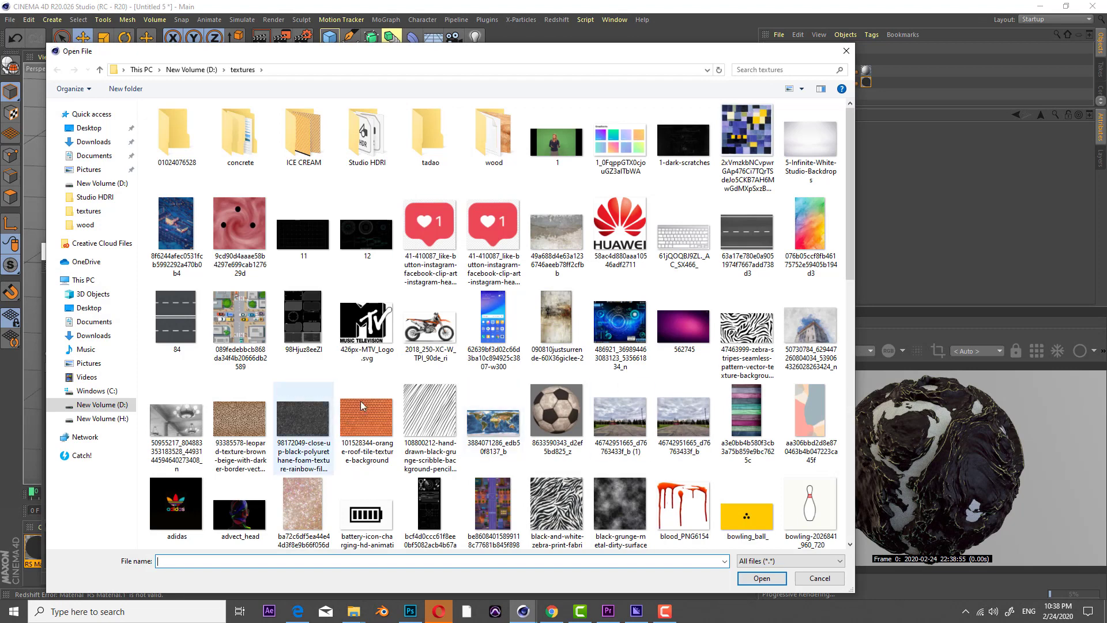
scroll(669, 344, "down", 3)
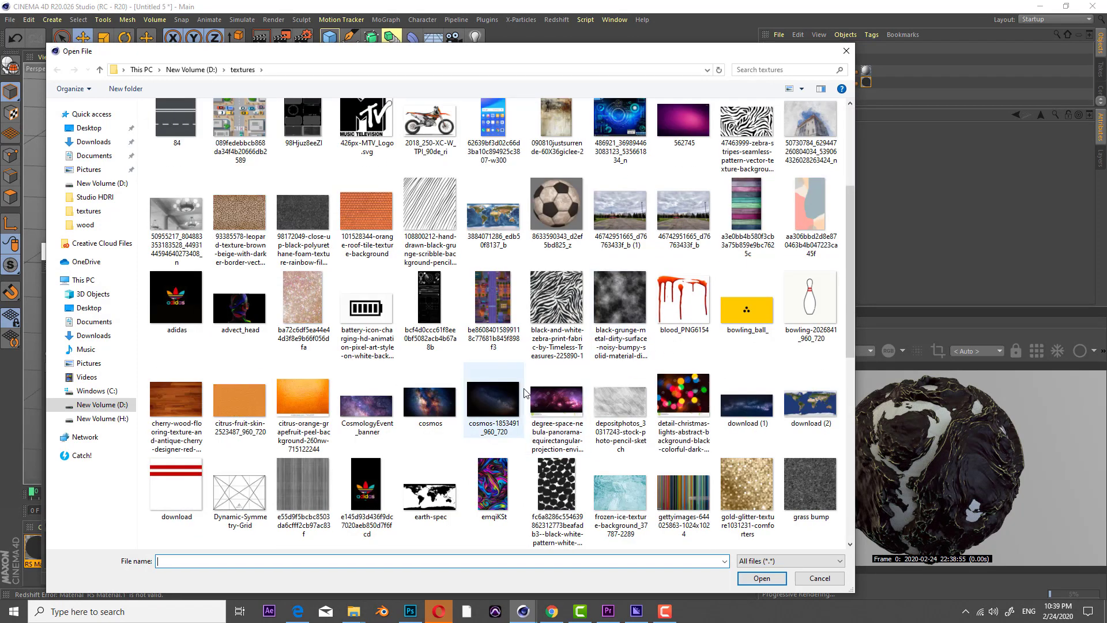
scroll(641, 306, "down", 3)
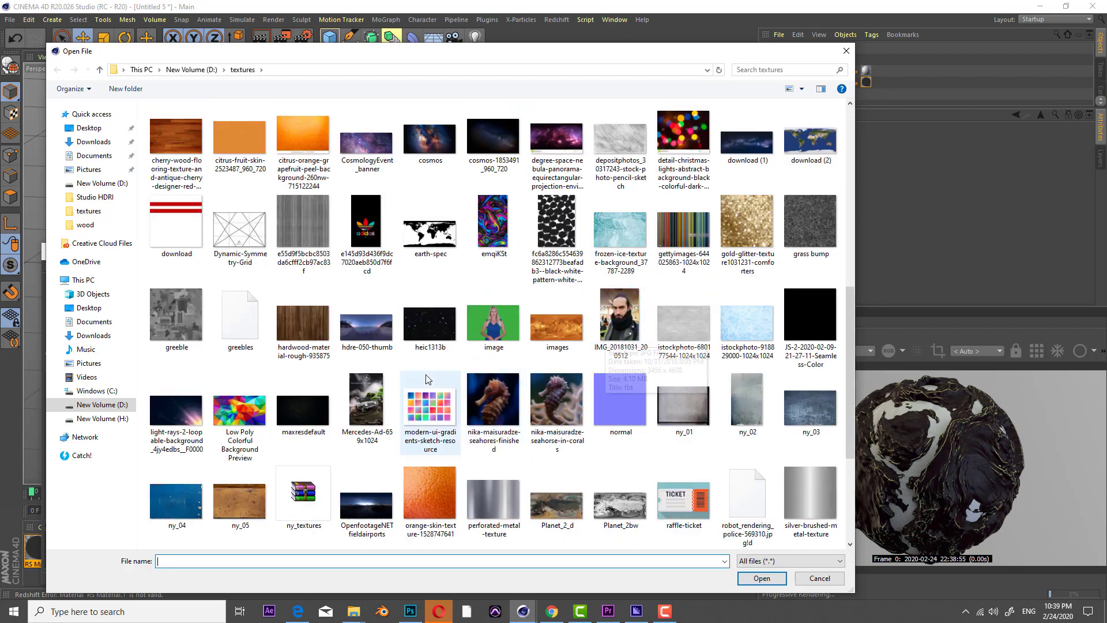
scroll(424, 375, "down", 2)
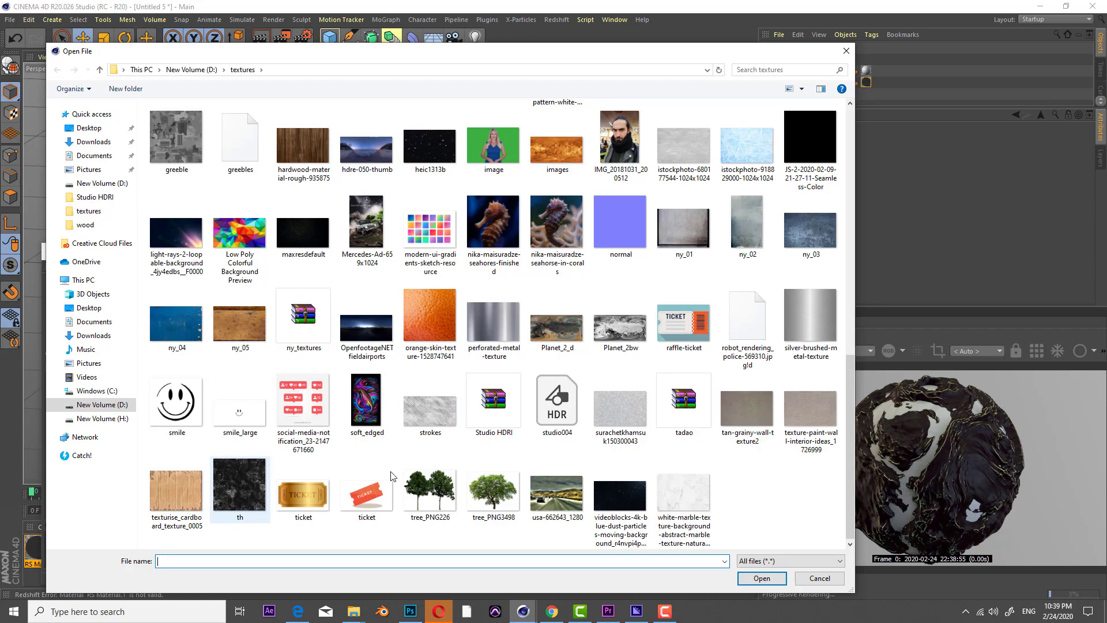
double_click(689, 496)
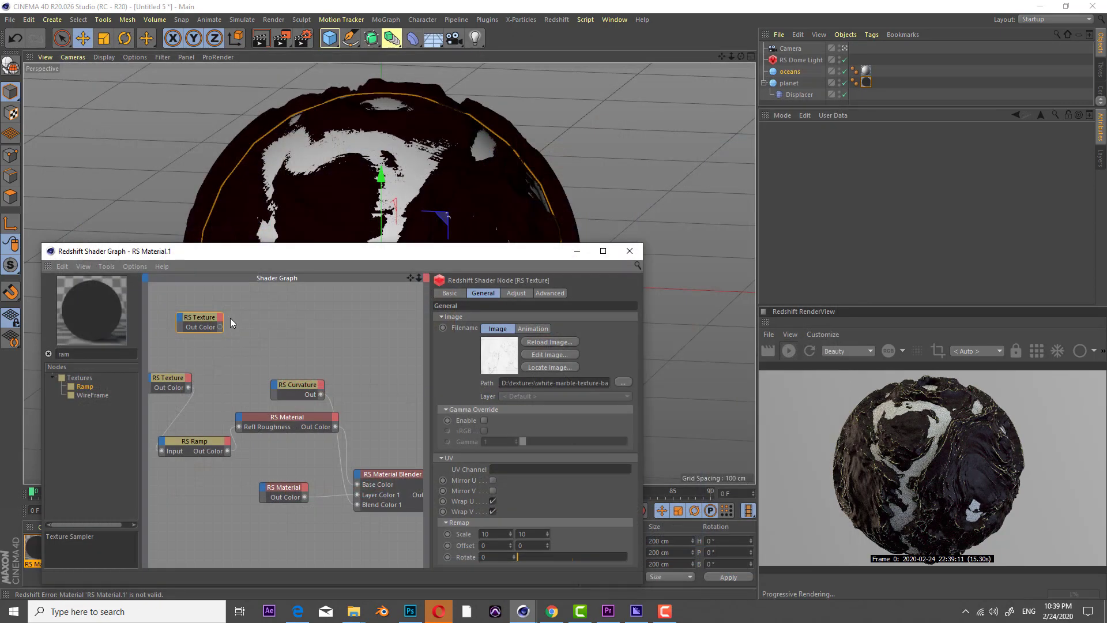
Connect the marble texture's color output to the dark material's Refl Weight.
left_click_drag(220, 328, 240, 417)
mouse_move(372, 449)
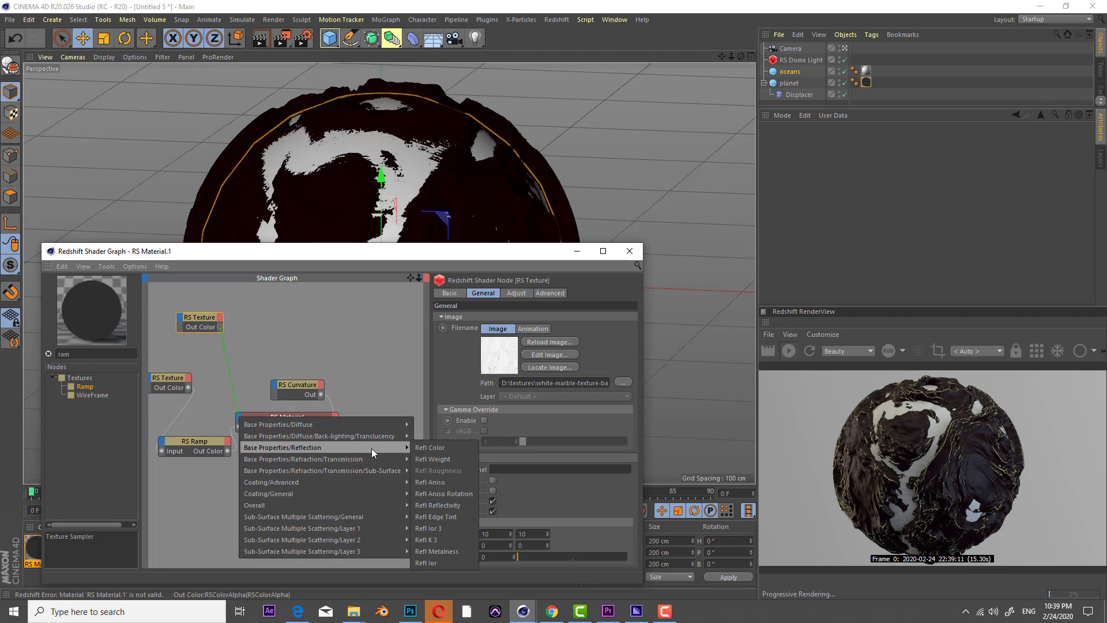
left_click(444, 459)
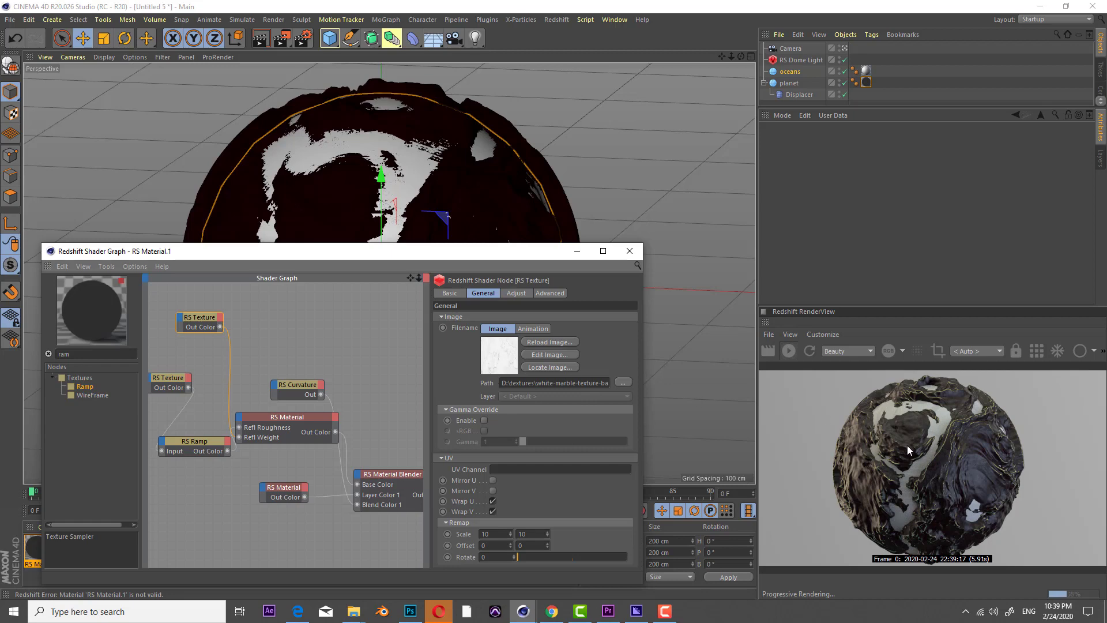
Add a second Ramp node and route the marble texture through it into the dark material's Refl Weight.
left_click_drag(90, 356, 2, 345)
left_click_drag(105, 390, 240, 437)
left_click(316, 334)
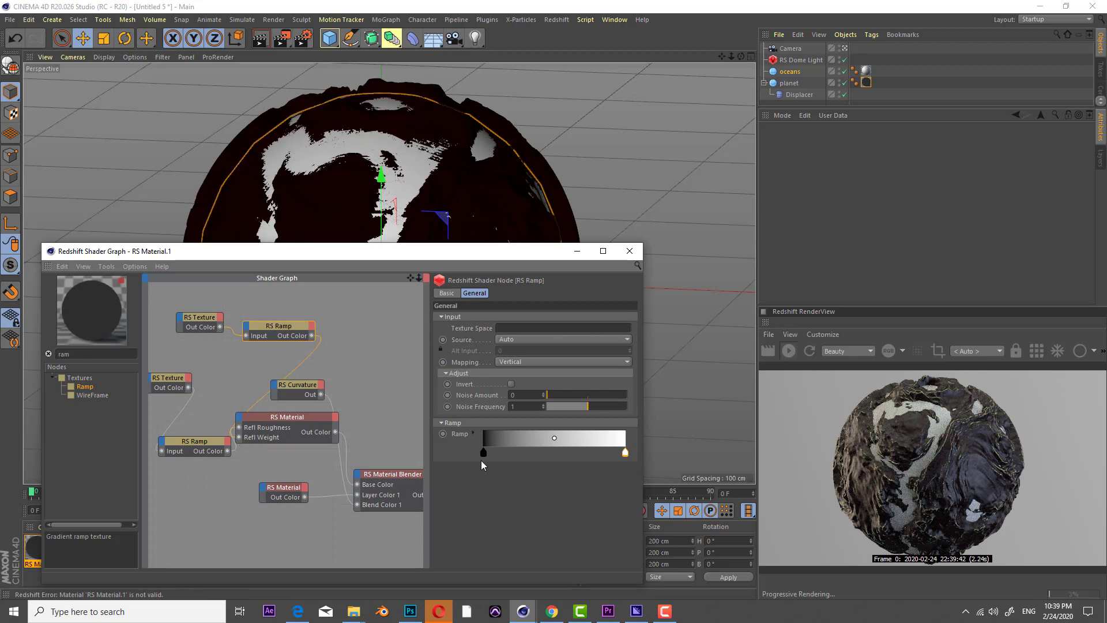
Try a 49% value on the new ramp's white knot, and restore it to 100%.
double_click(483, 452)
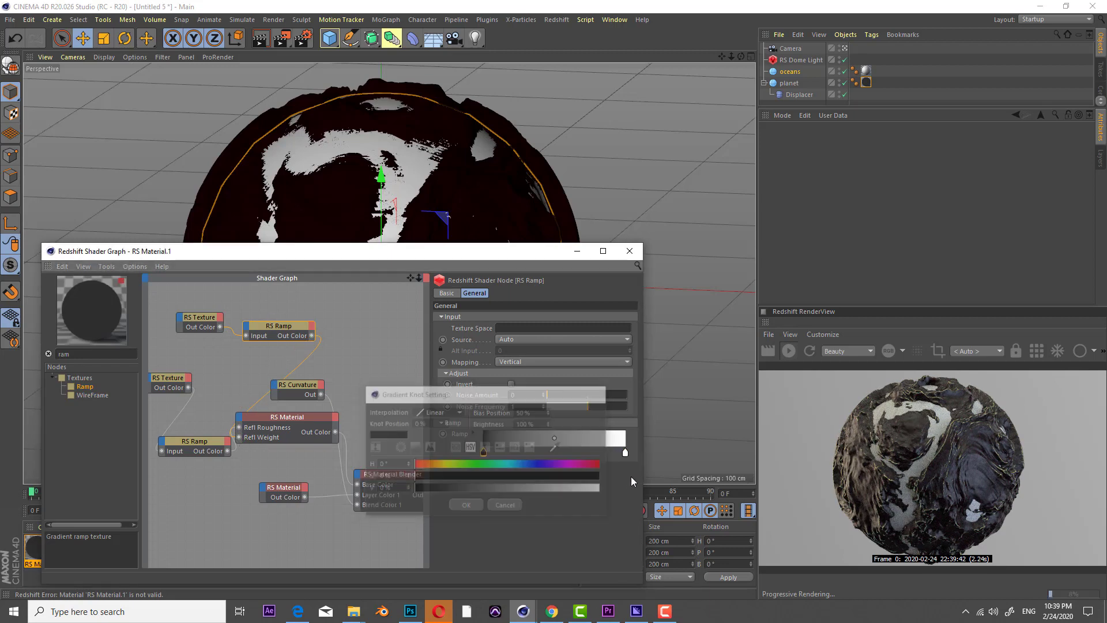
double_click(625, 452)
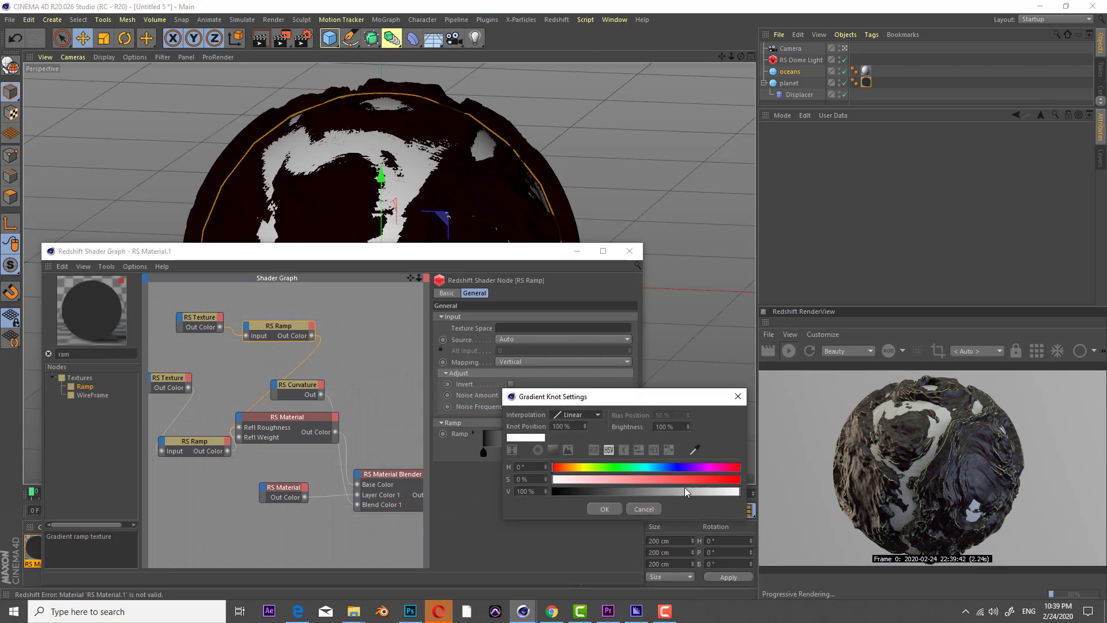
left_click_drag(696, 492, 644, 498)
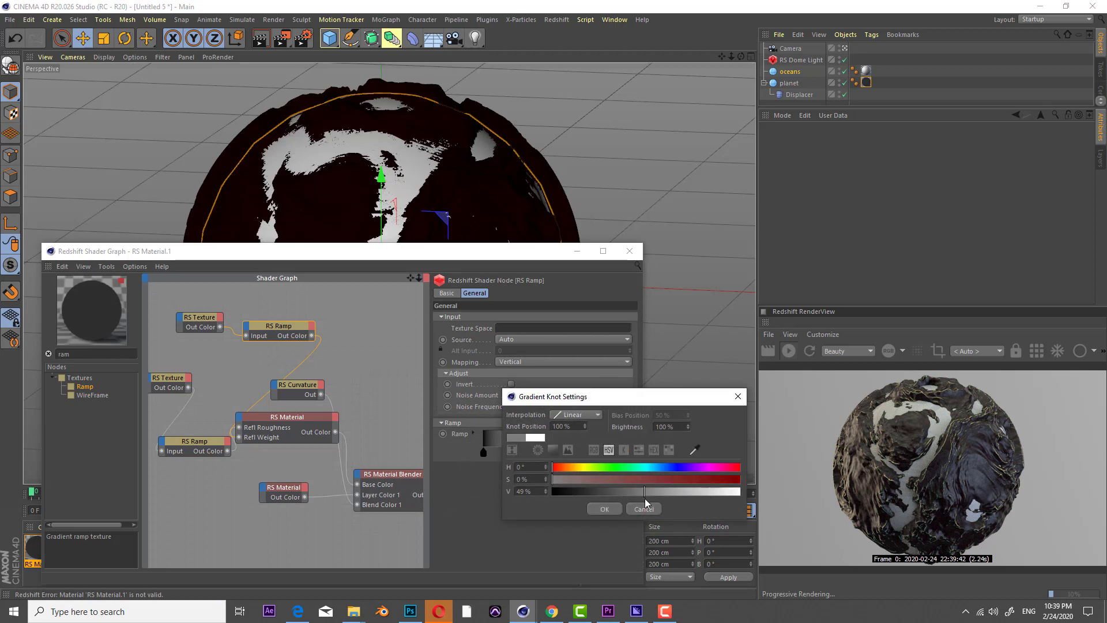
left_click(604, 510)
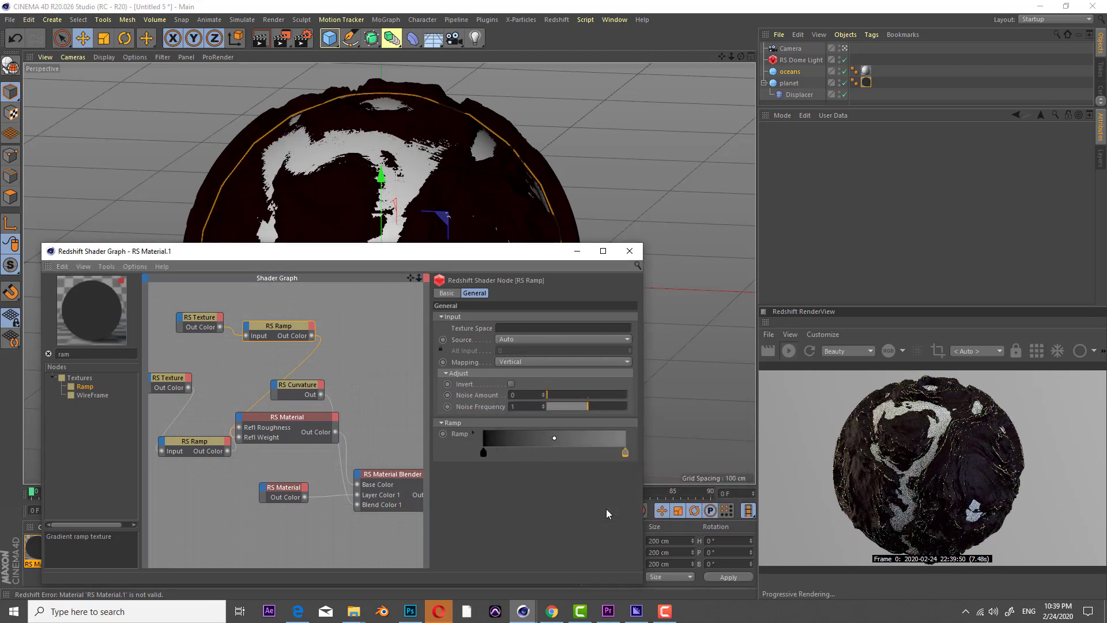
double_click(626, 457)
left_click_drag(663, 492, 784, 495)
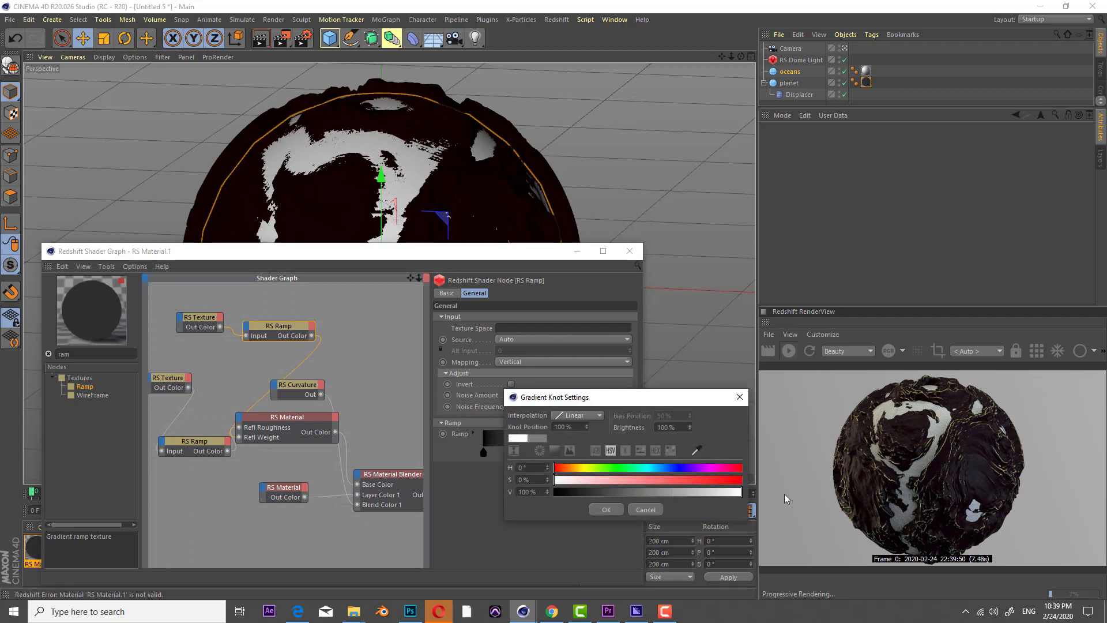
left_click(605, 510)
Move the black knot of the marble texture's ramp to about 72% along the gradient.
left_click_drag(483, 452, 586, 452)
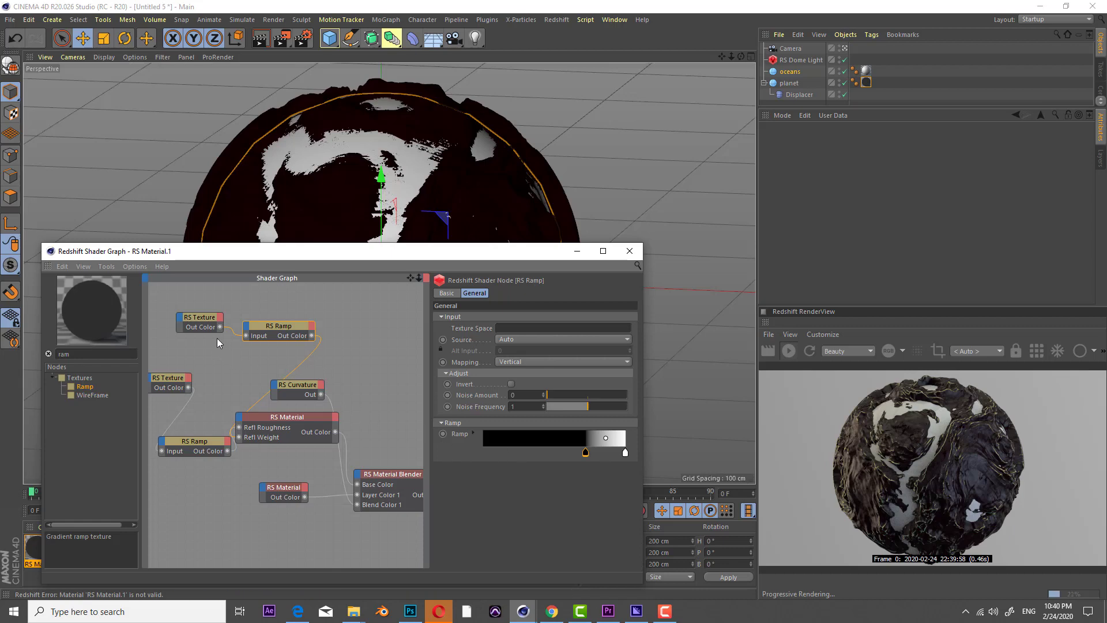
Duplicate the marble texture node below the other nodes and load the cncr20L concrete image from the concrete/tadao folder.
left_click_drag(185, 330, 179, 524)
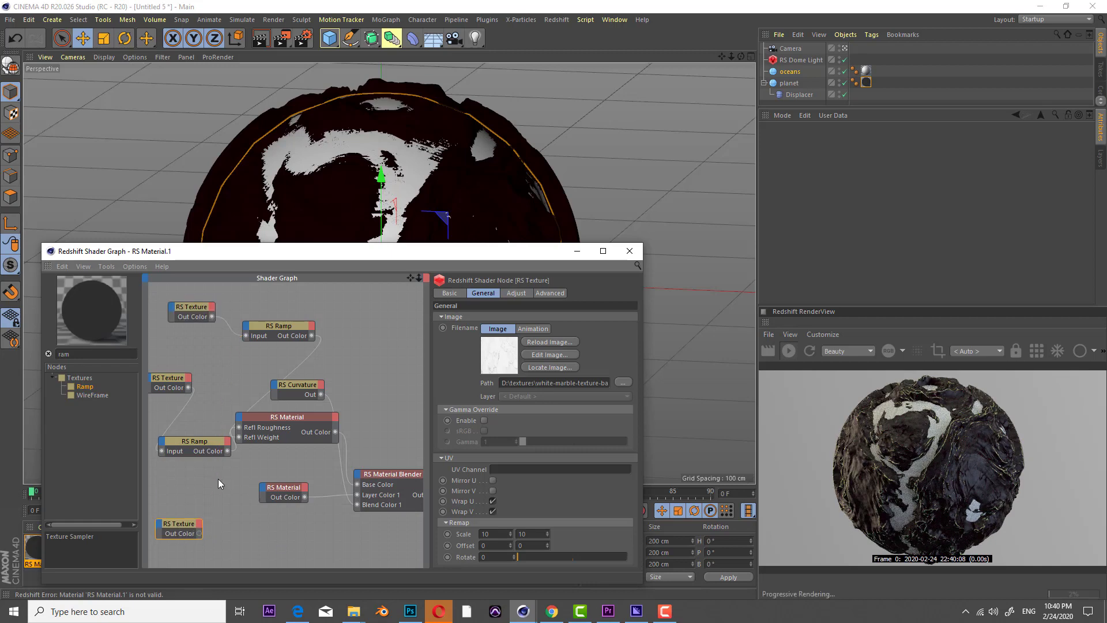
scroll(216, 473, "down", 2)
left_click_drag(188, 509, 188, 500)
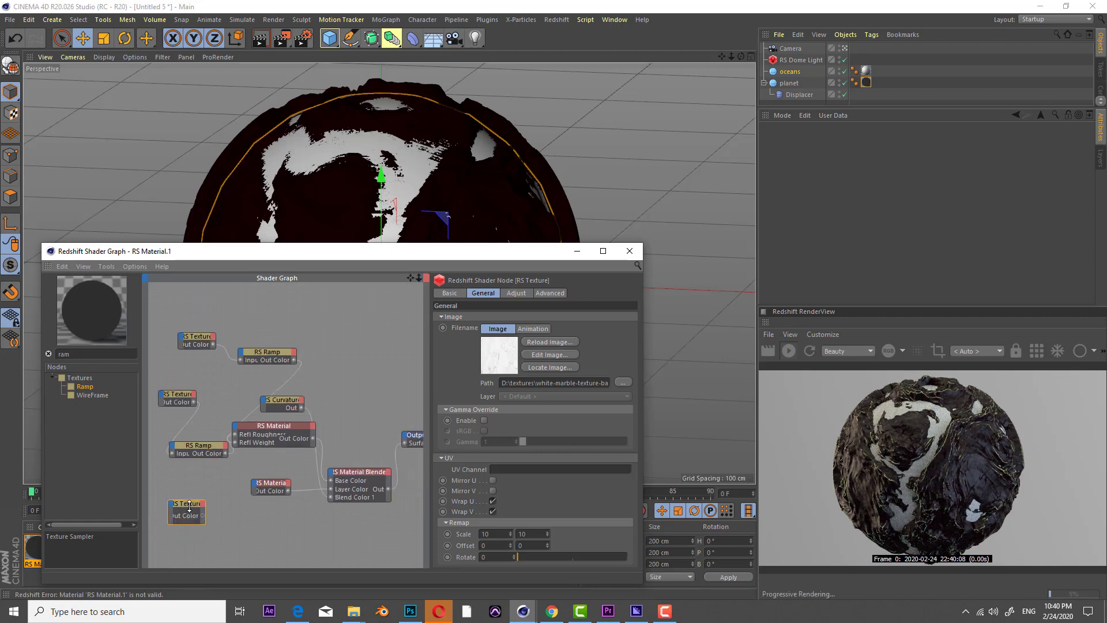
left_click(623, 382)
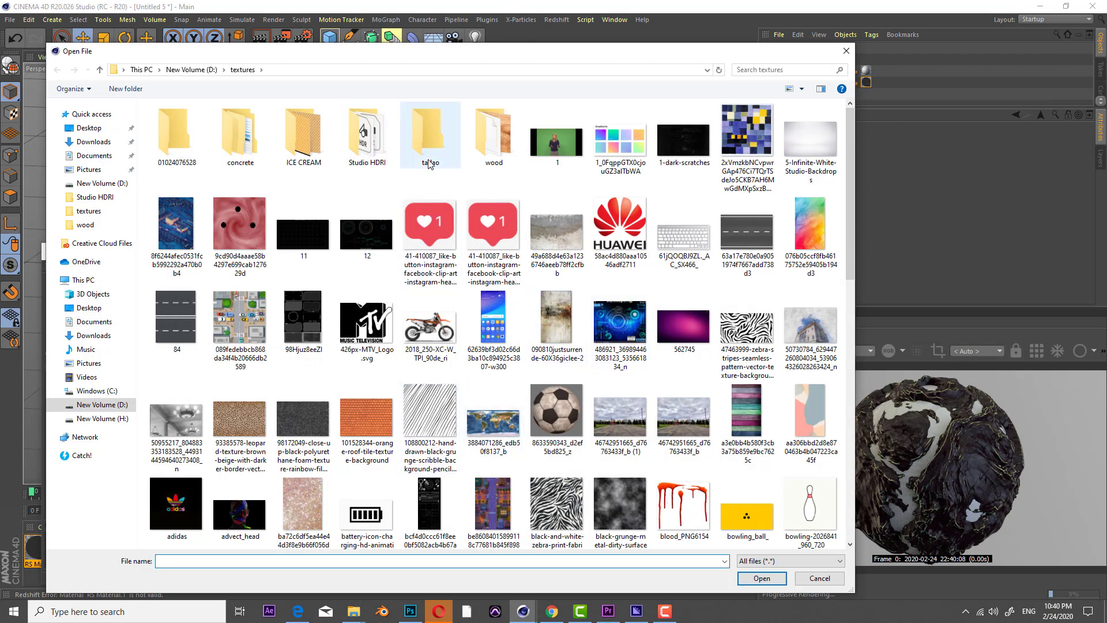
double_click(247, 139)
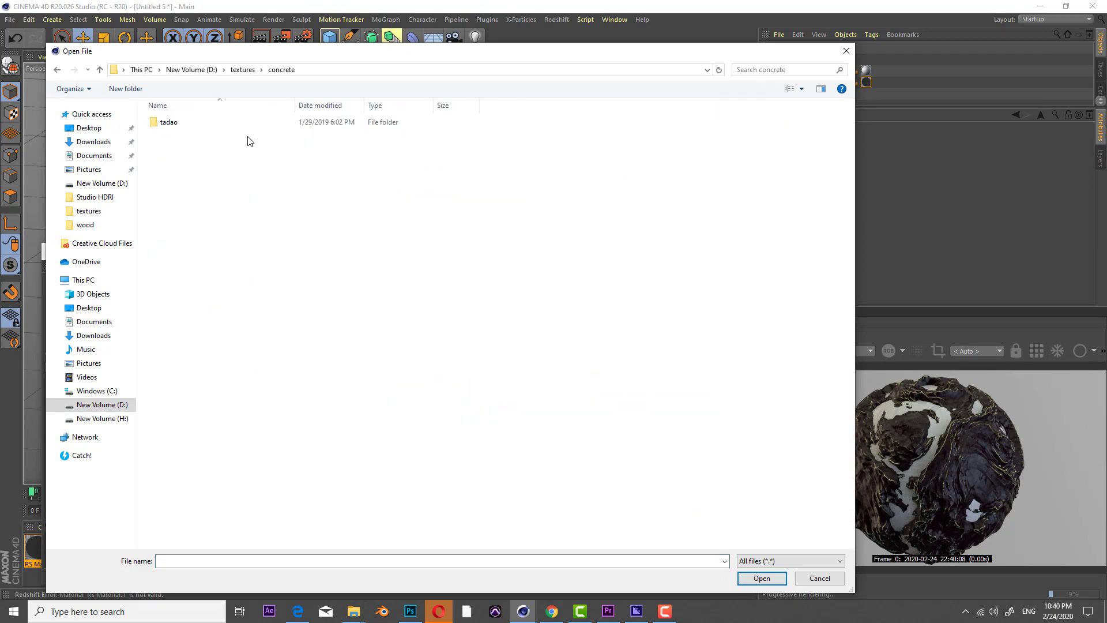
left_click(181, 128)
double_click(180, 128)
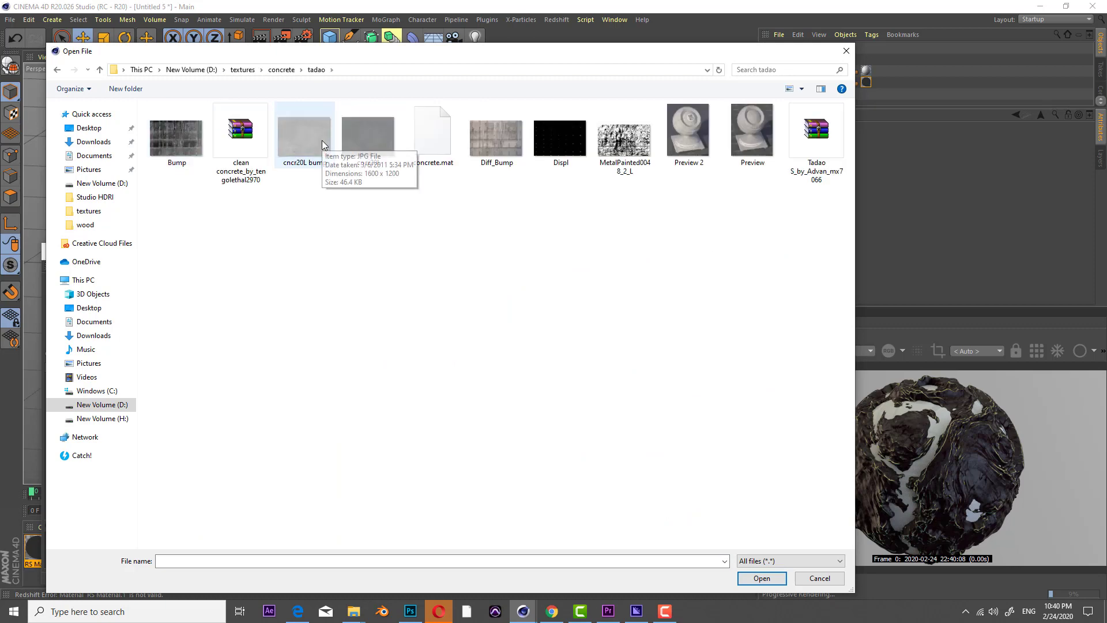
double_click(304, 137)
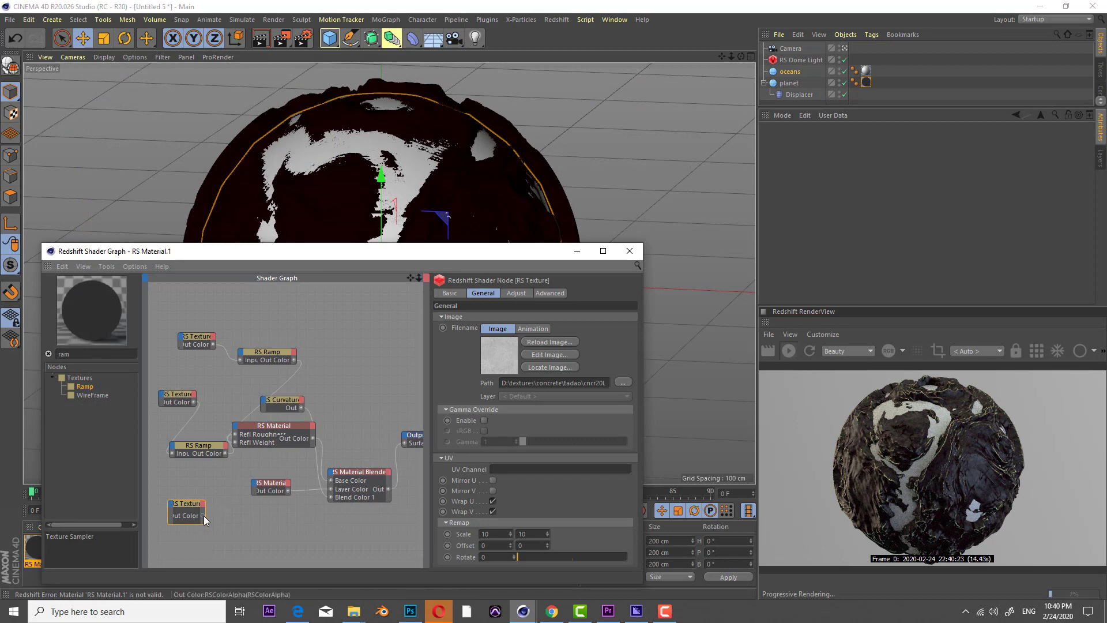
Add a Displacement node, feed the concrete texture into its Tex Map and connect its output to the Output node's Displacement.
left_click_drag(111, 355, 2, 365)
type("displa")
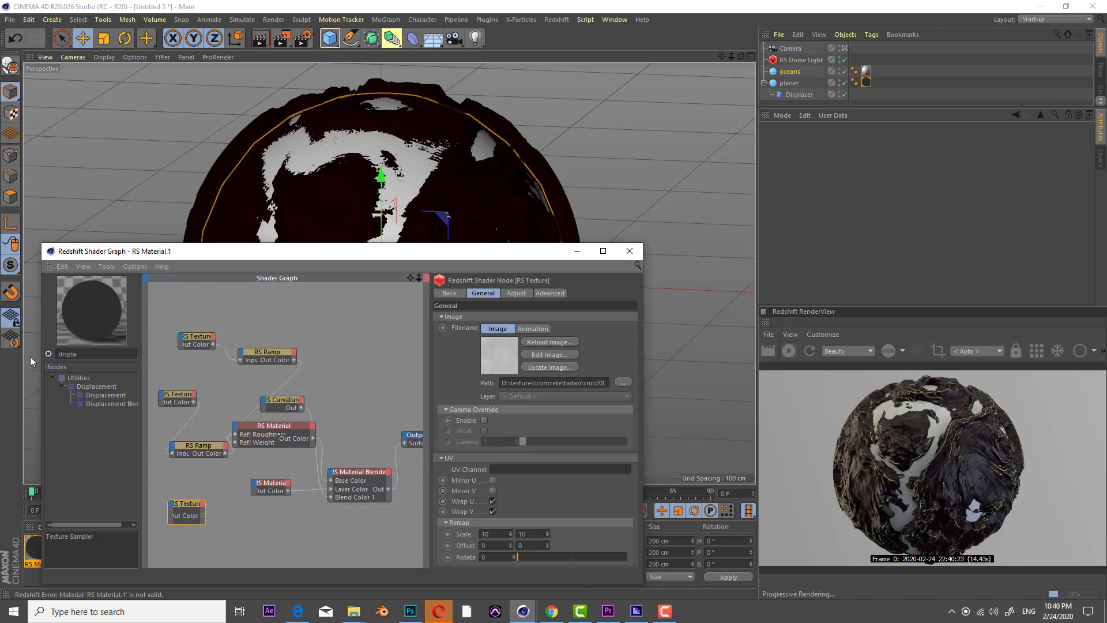
left_click_drag(106, 396, 247, 539)
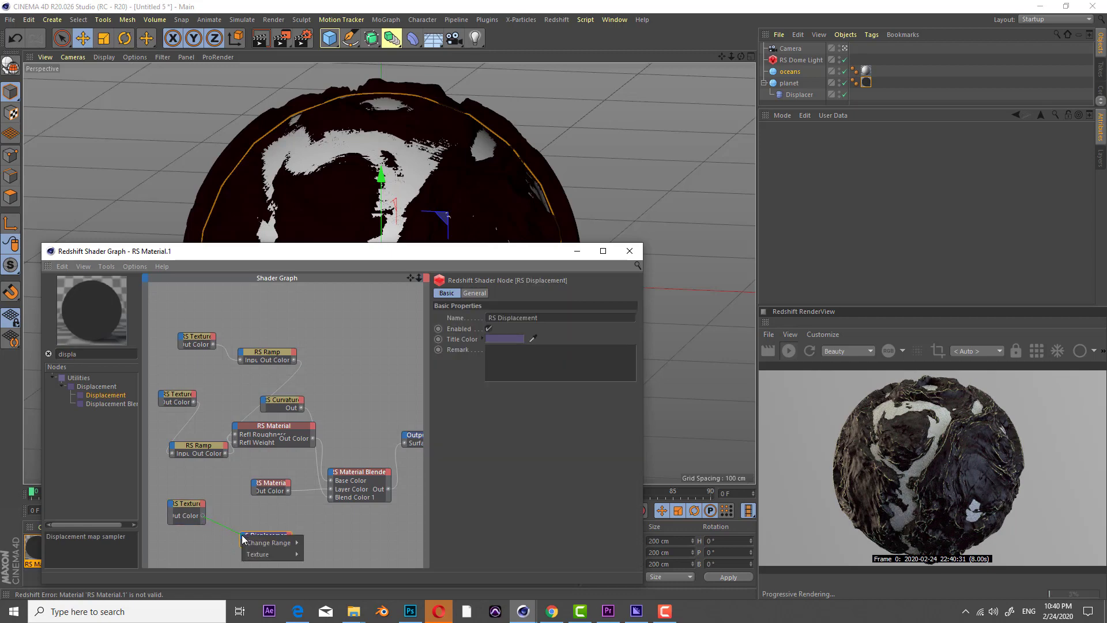
mouse_move(283, 549)
left_click(317, 554)
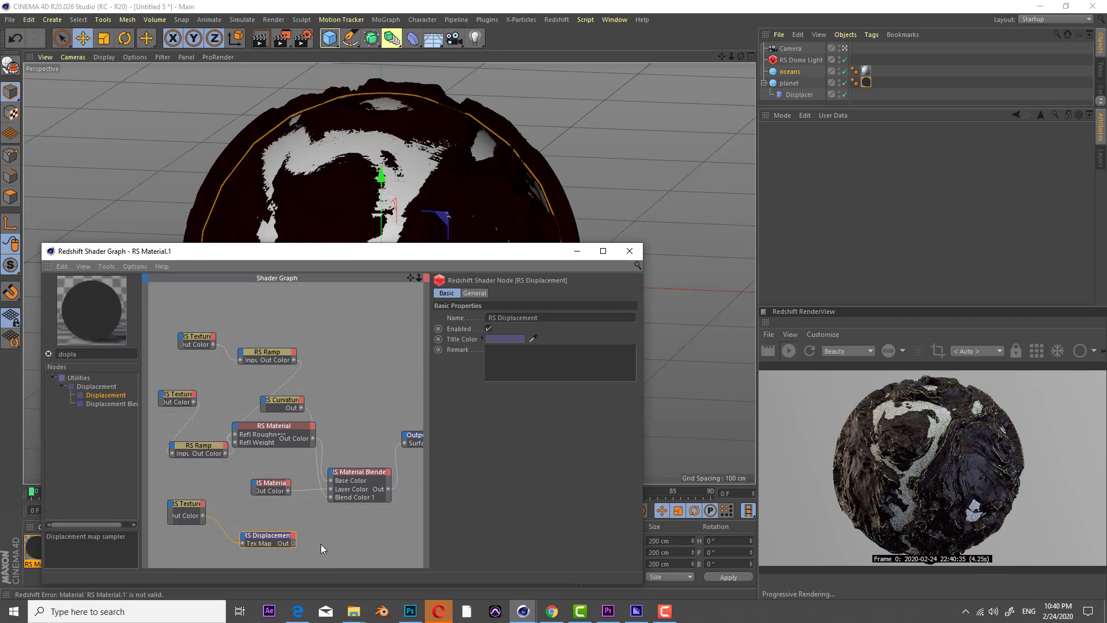
left_click_drag(294, 548, 405, 436)
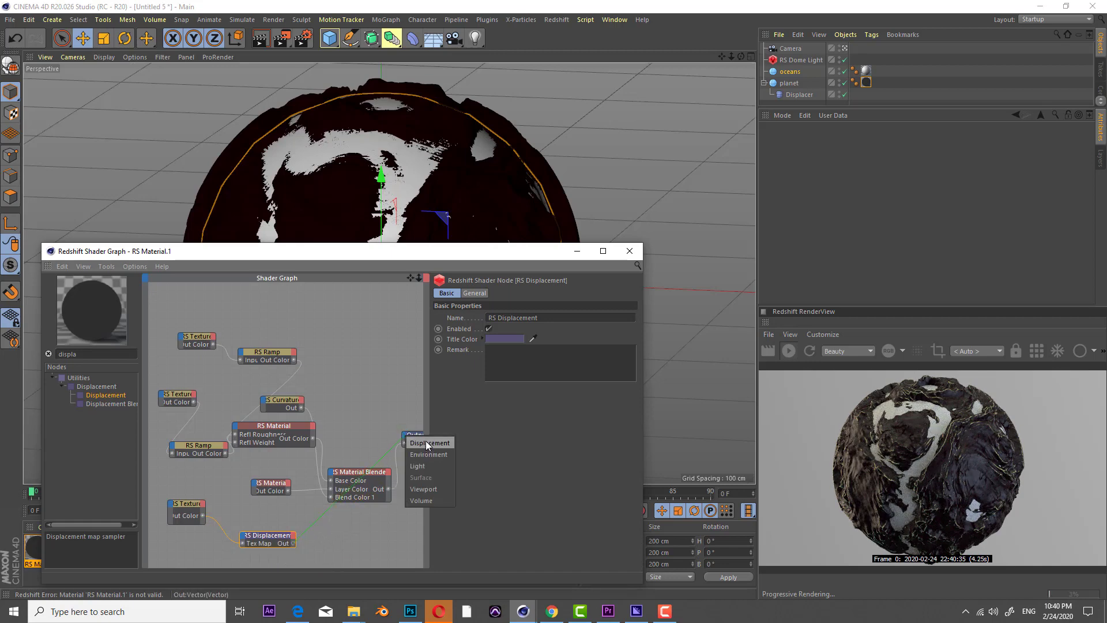
left_click(426, 442)
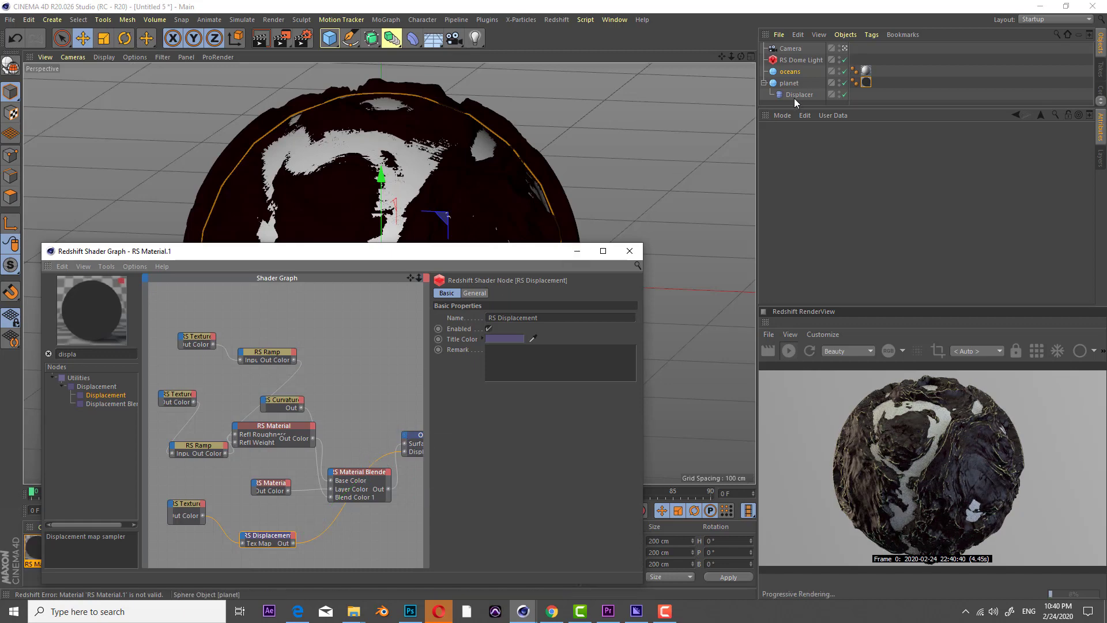
Save the project as tutorial_earth.
left_click(10, 20)
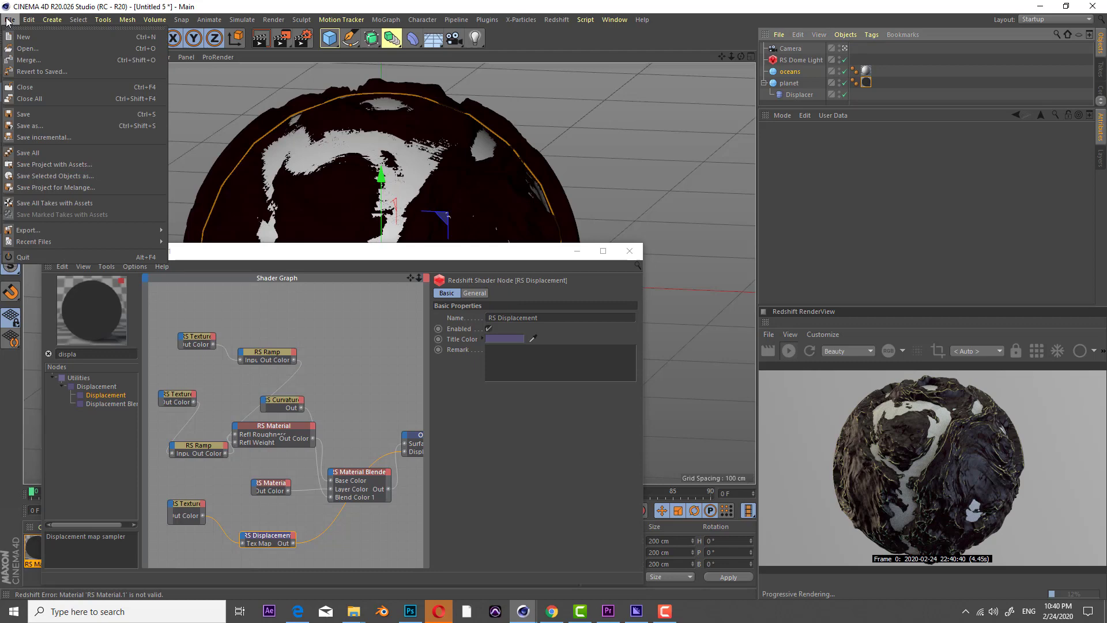
left_click(60, 126)
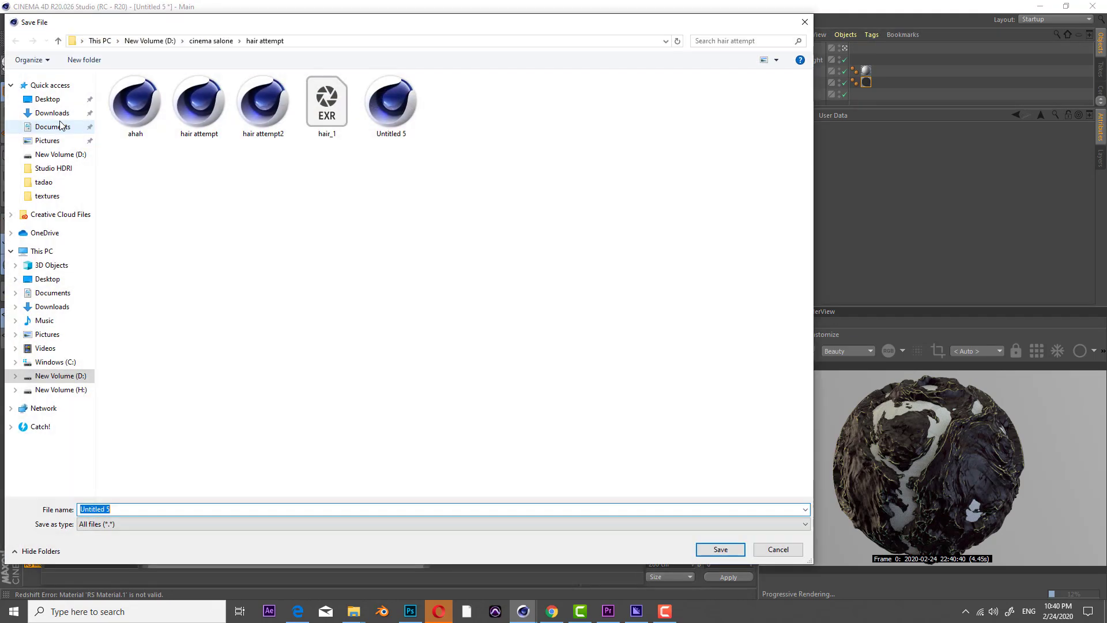
type("tutorial_earth")
key("Return")
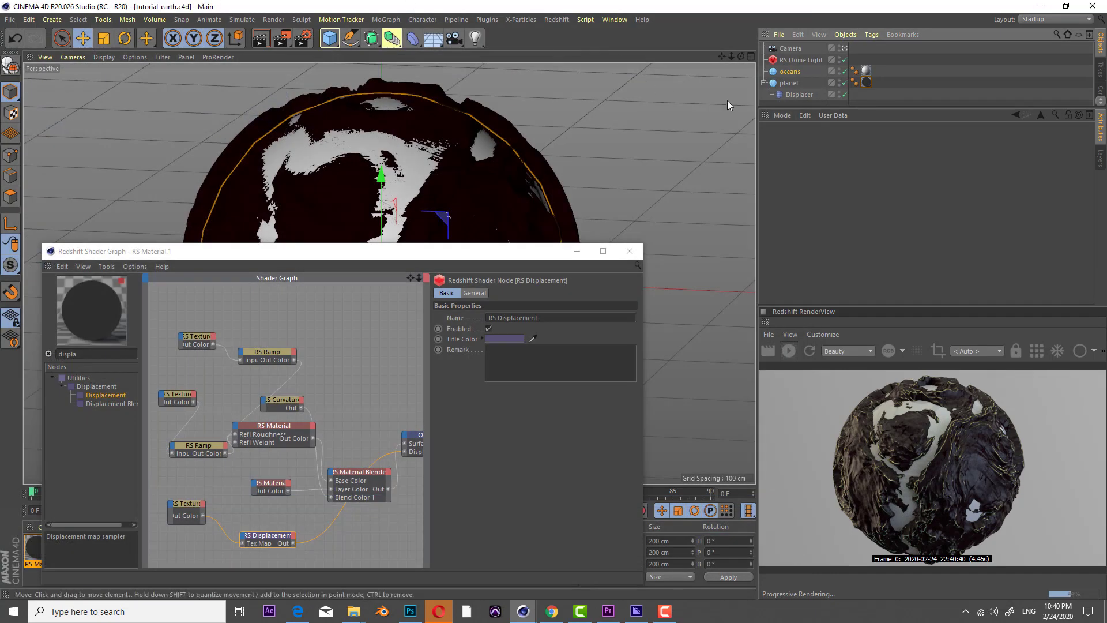
Add a Redshift Object tag to the planet.
left_click(786, 84)
right_click(786, 86)
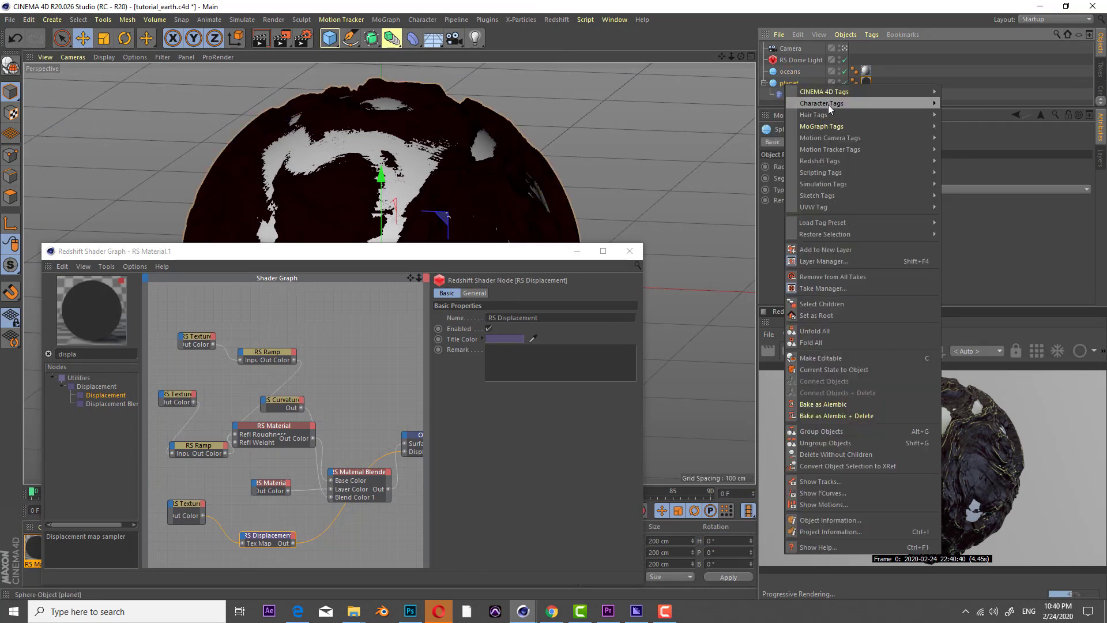
mouse_move(850, 164)
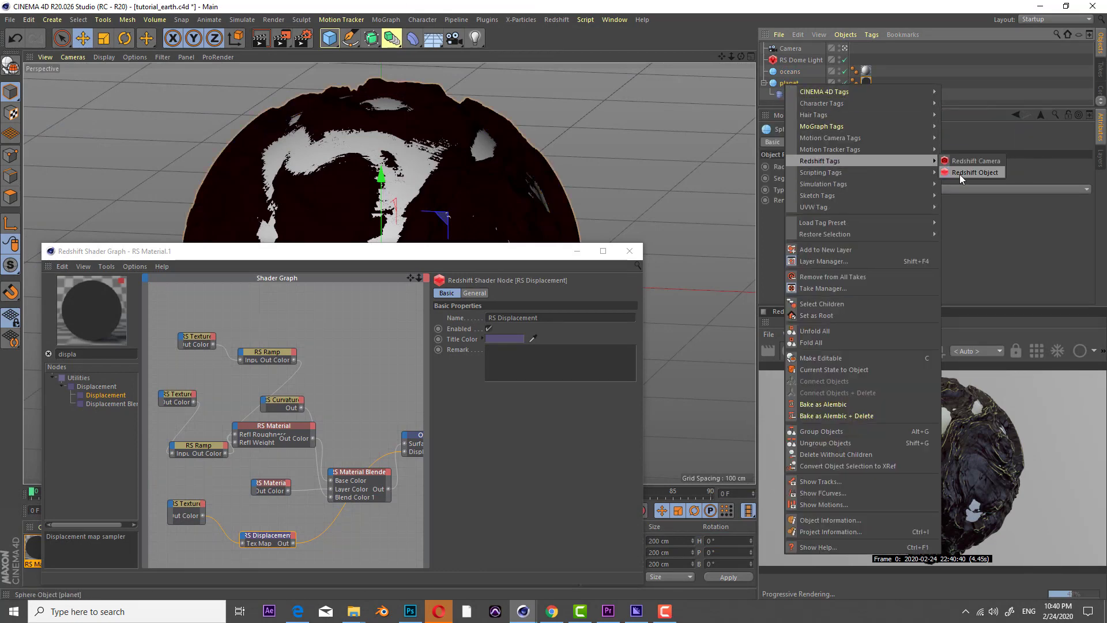
left_click(959, 174)
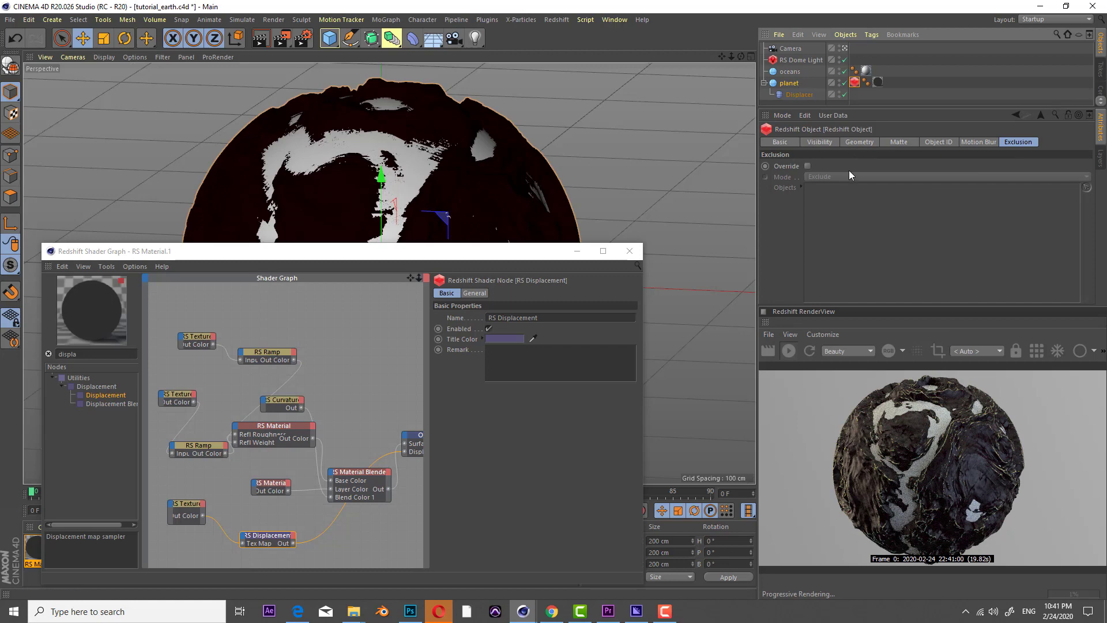
Override the planet tag's geometry settings and enable both tessellation and displacement.
left_click(859, 143)
left_click(805, 166)
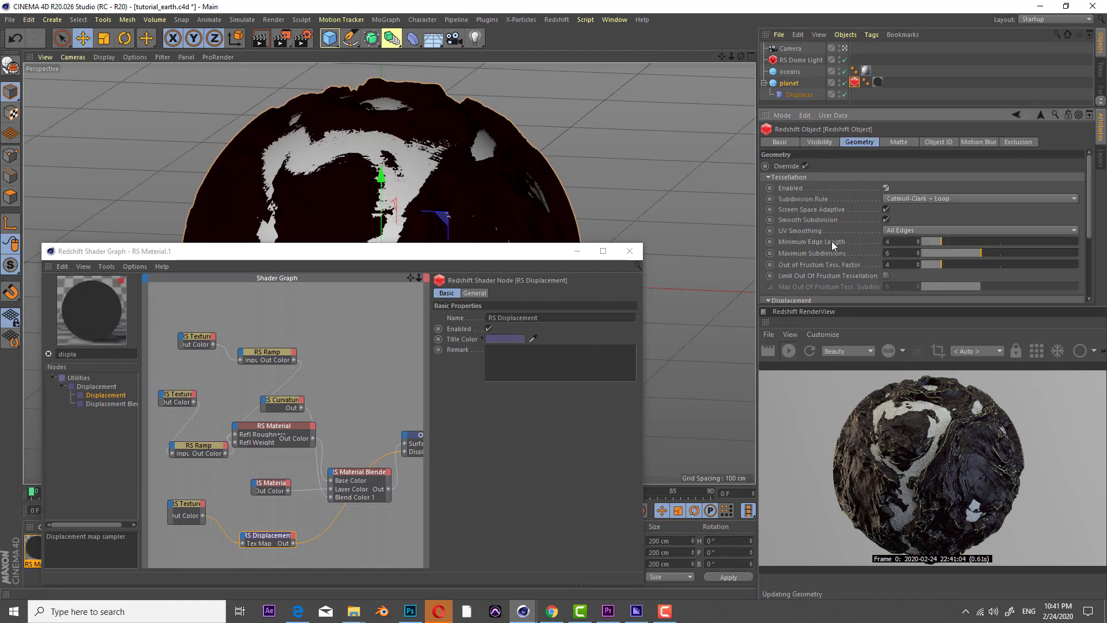
scroll(831, 242, "down", 4)
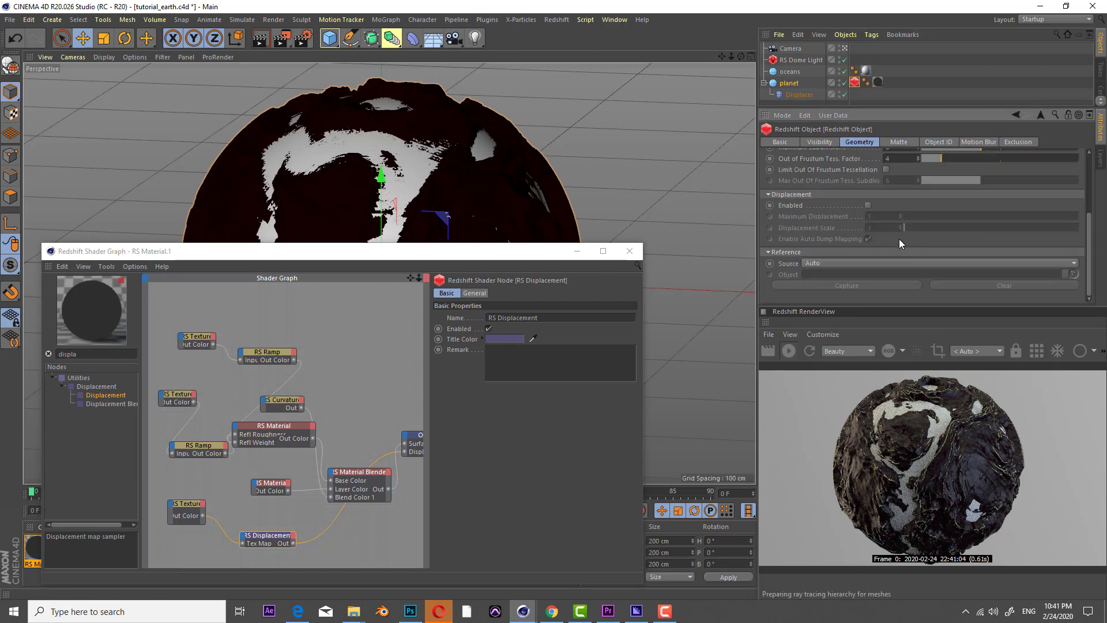
left_click(868, 205)
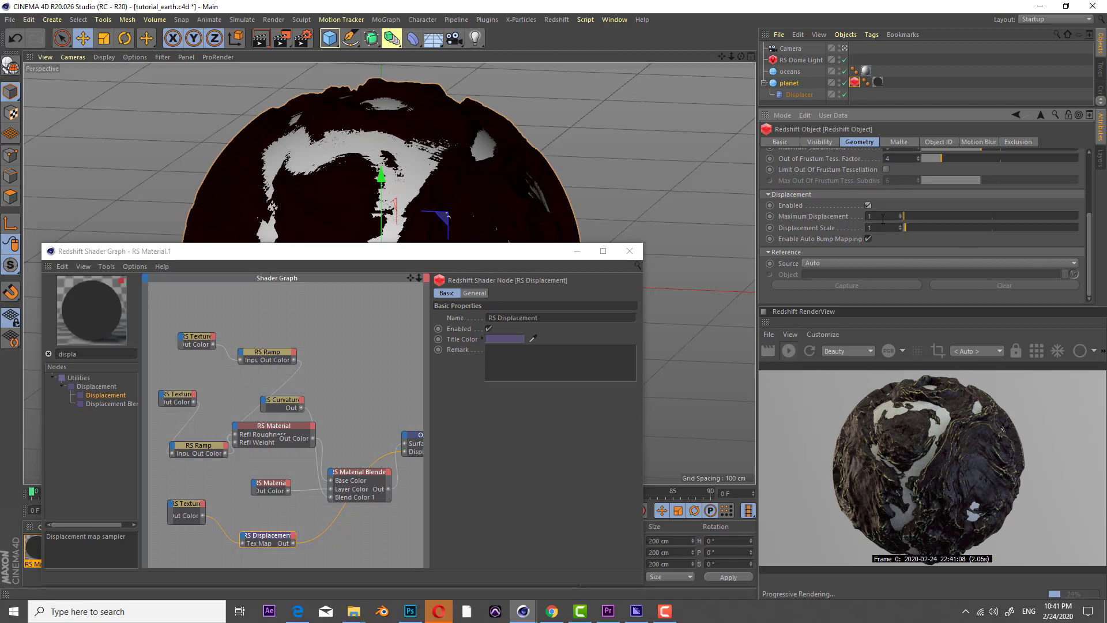
Try a Displacement Scale of 5 on the planet's Redshift Object tag, and set it back to 1.
left_click(883, 218)
left_click(877, 227)
key("Return")
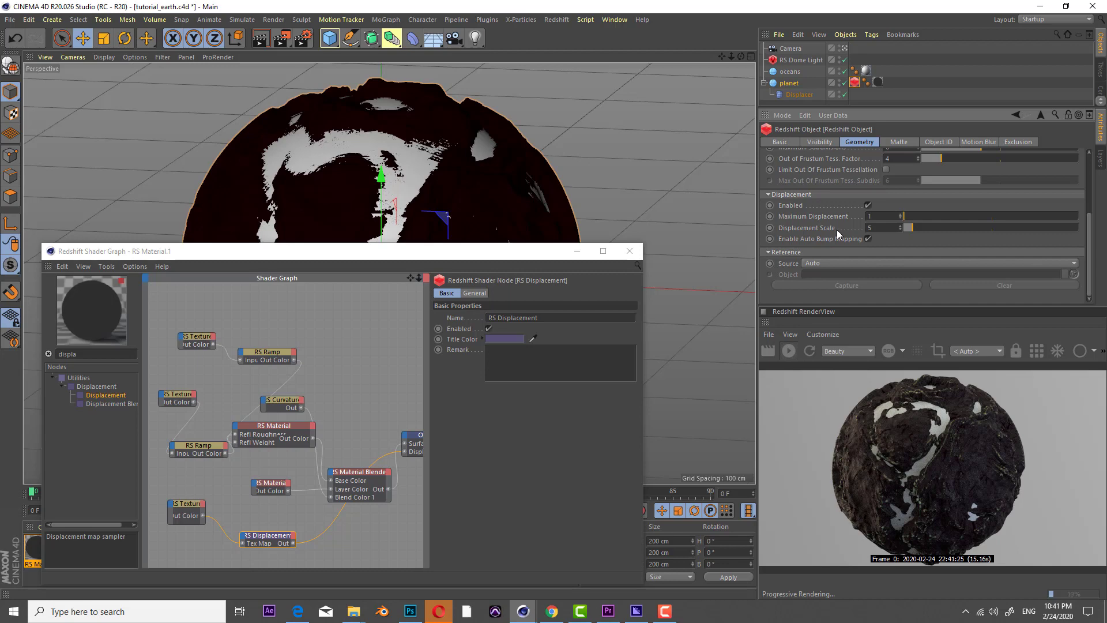
left_click_drag(879, 227, 727, 221)
type("1")
key("Return")
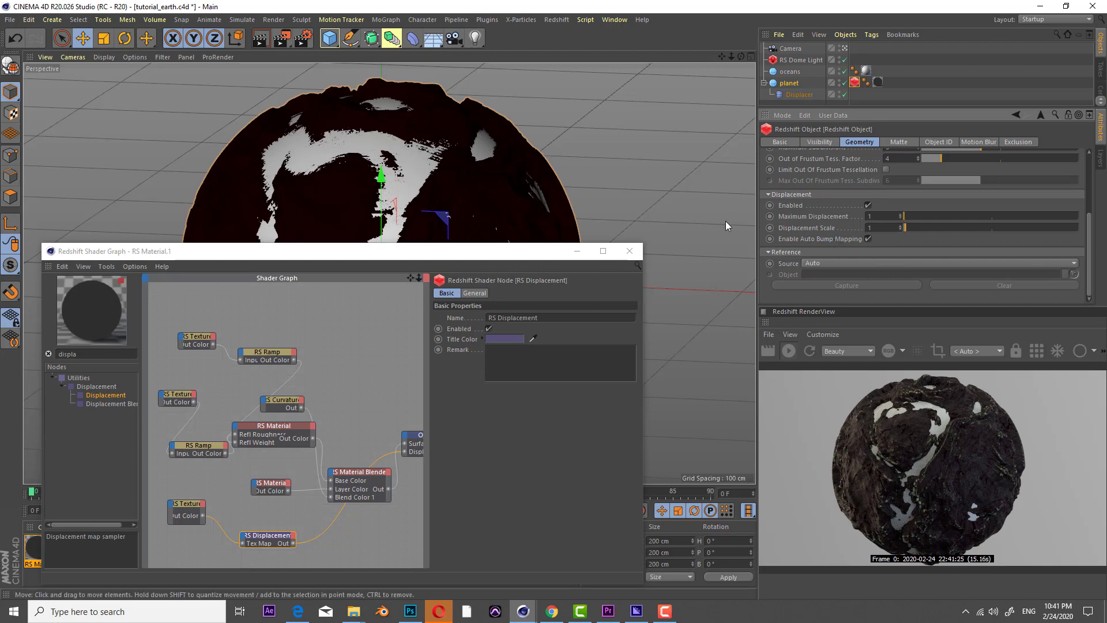
Set the tessellation's Maximum Subdivisions to 16 on the planet's Redshift Object tag and close the shader graph.
scroll(822, 209, "up", 5)
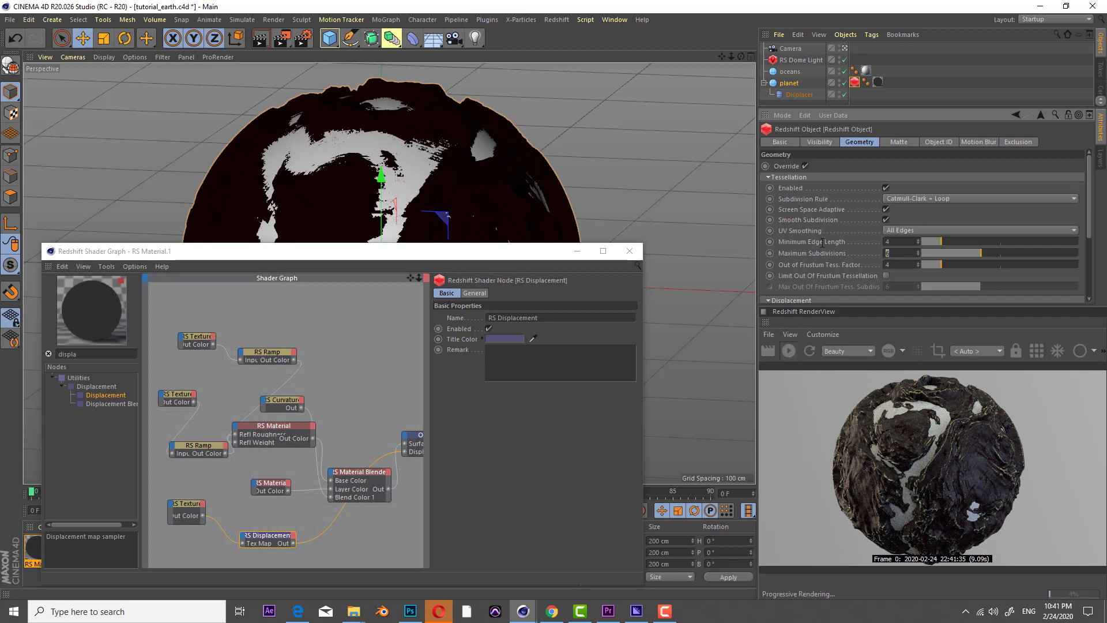
key("Return")
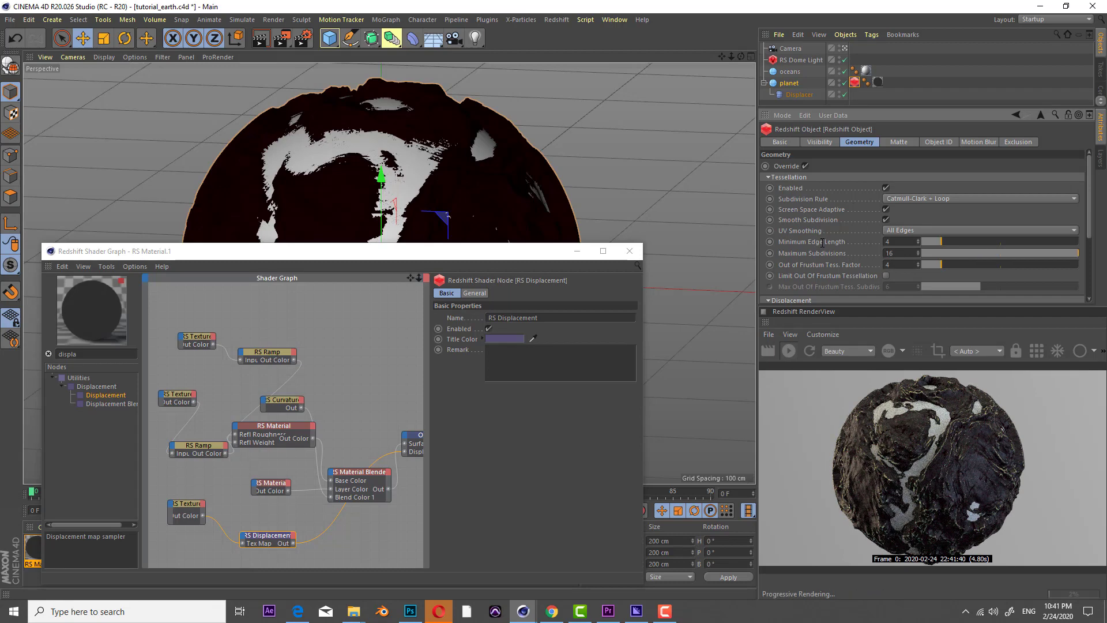
left_click(629, 252)
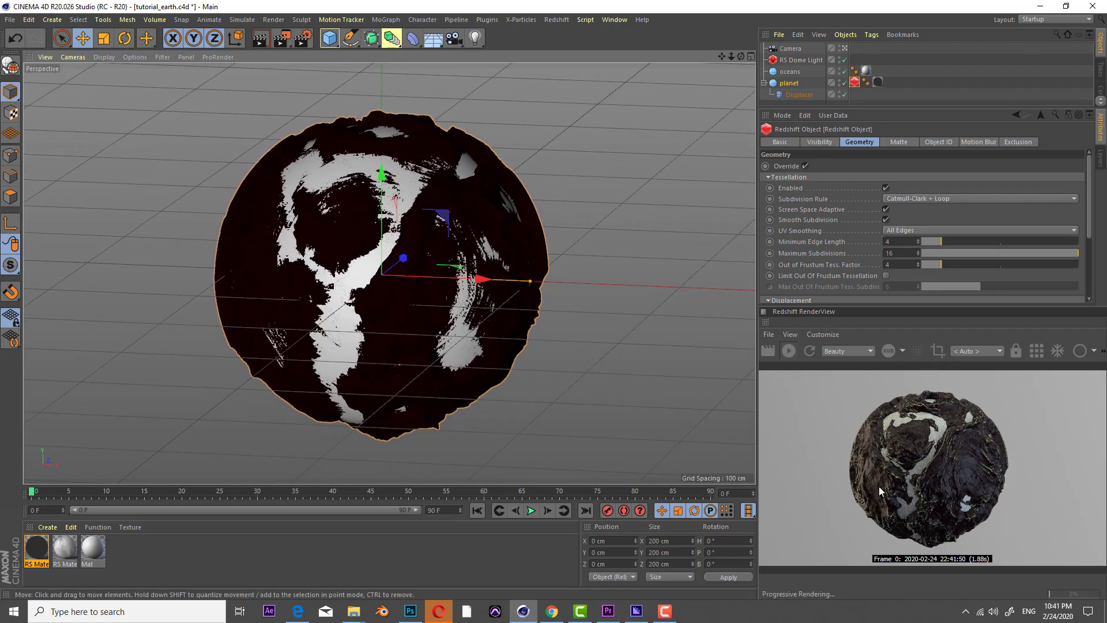
Create a new Redshift material and apply it to the oceans object.
left_click(49, 527)
mouse_move(87, 409)
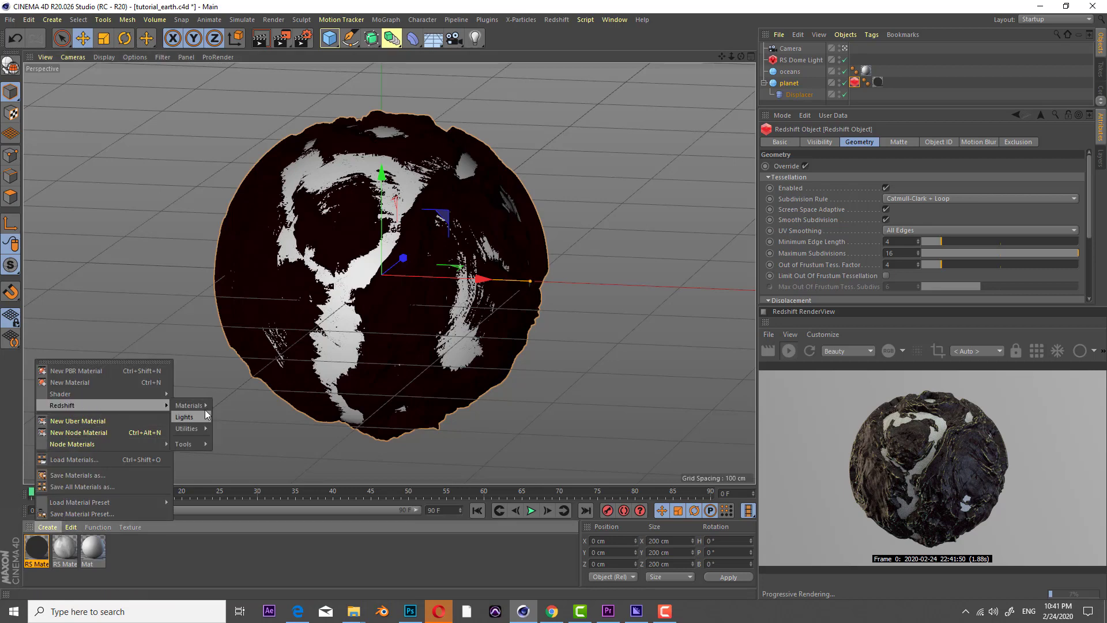
mouse_move(205, 407)
left_click(240, 406)
left_click_drag(42, 546, 868, 75)
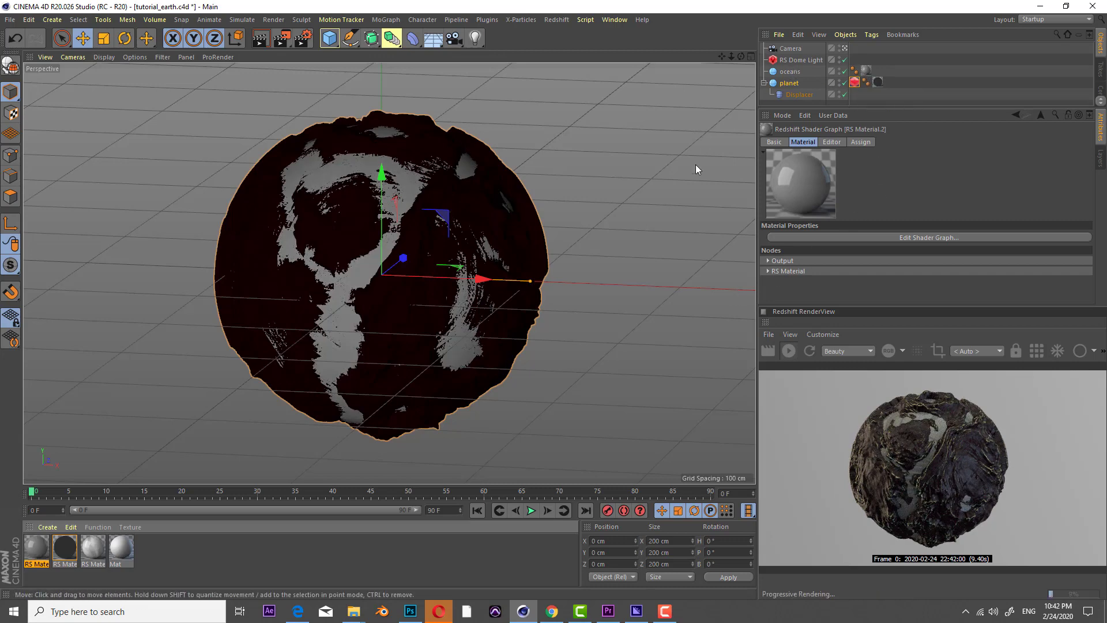
Open the new ocean material's shader graph and set its diffuse colour to a green with a hue of 165°.
double_click(37, 538)
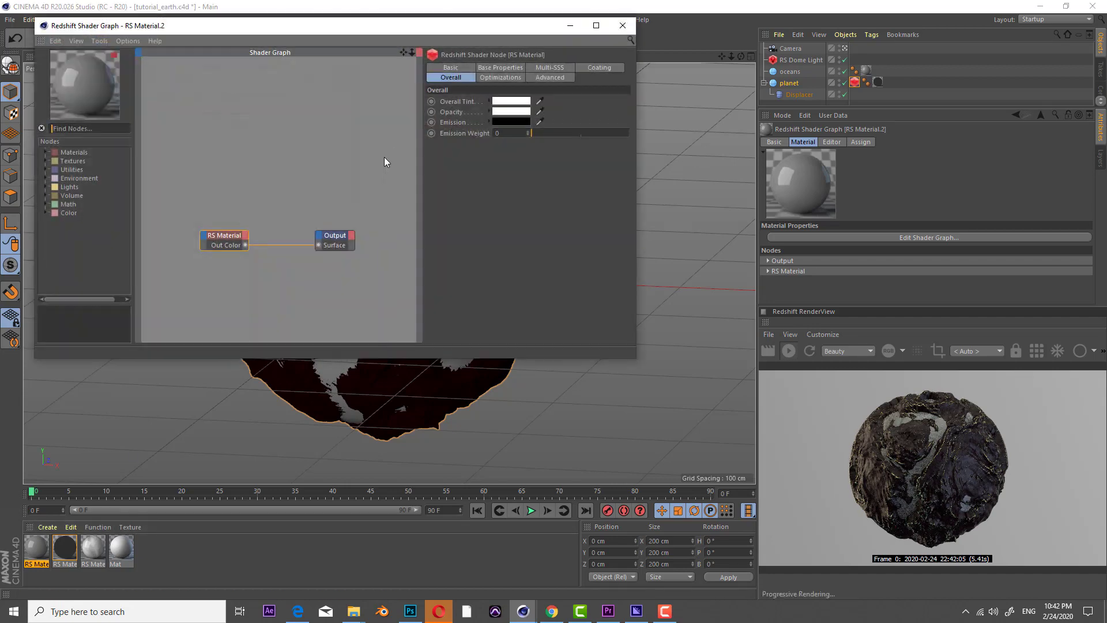
left_click(501, 67)
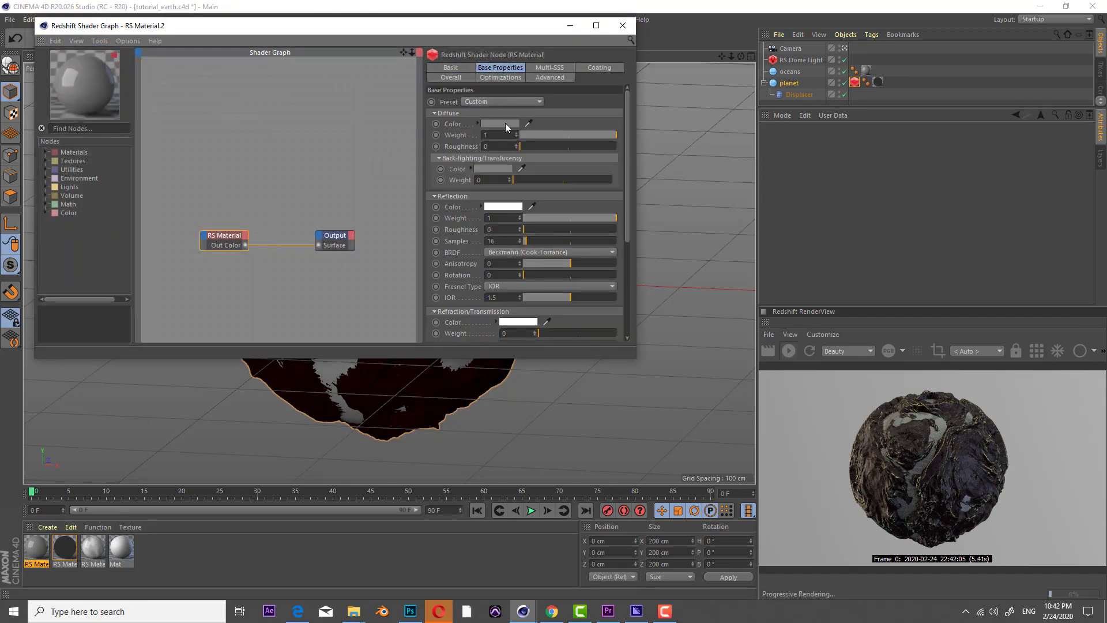
left_click(503, 125)
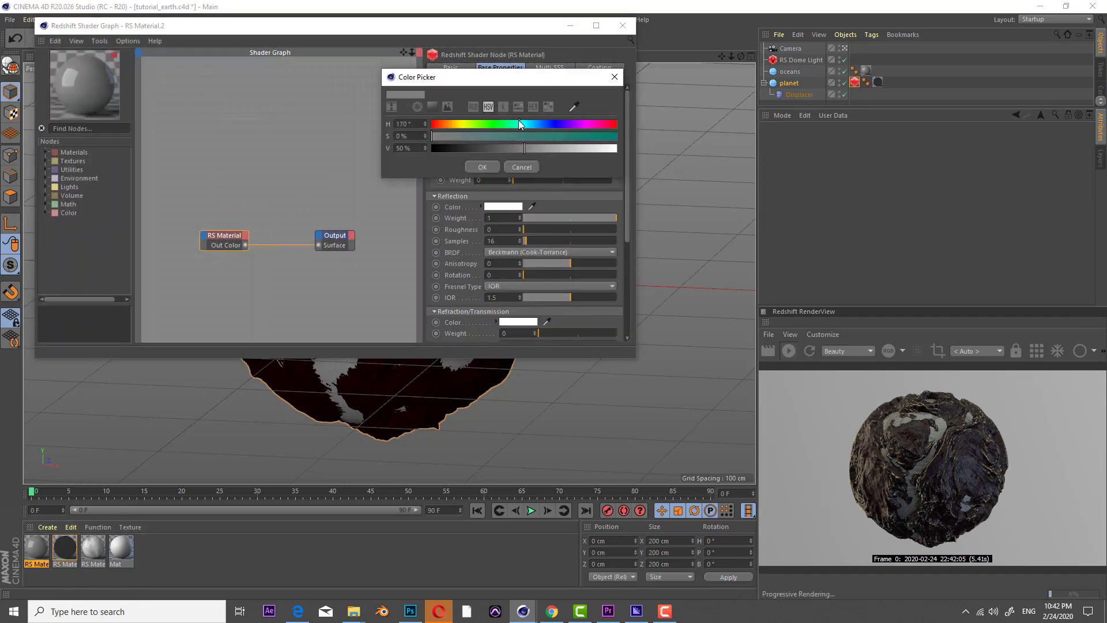
left_click(586, 148)
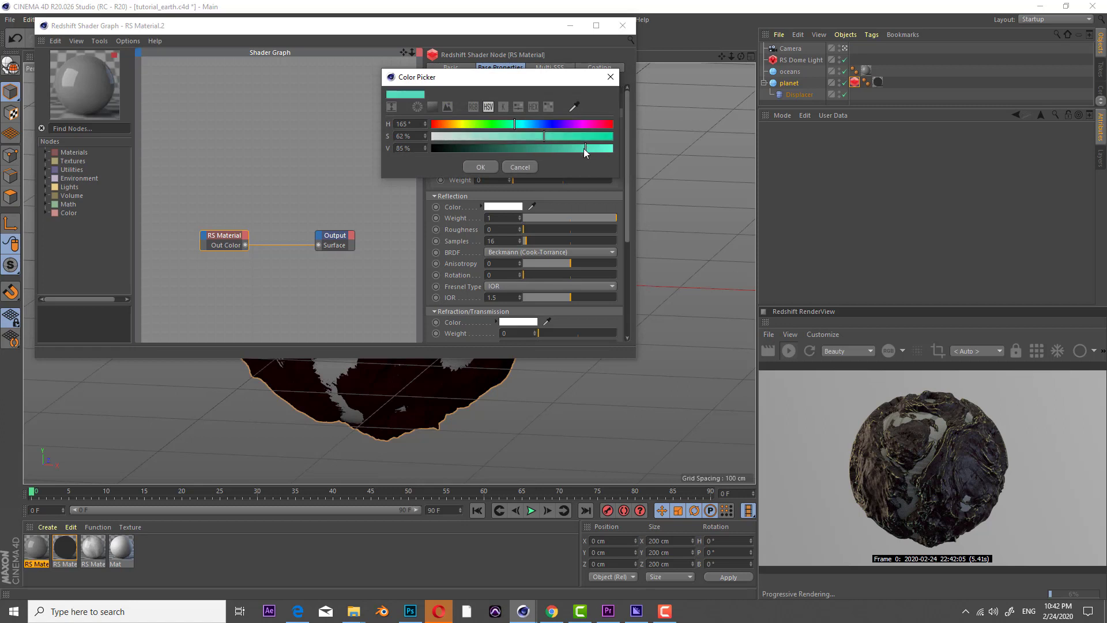
left_click(549, 136)
left_click(478, 165)
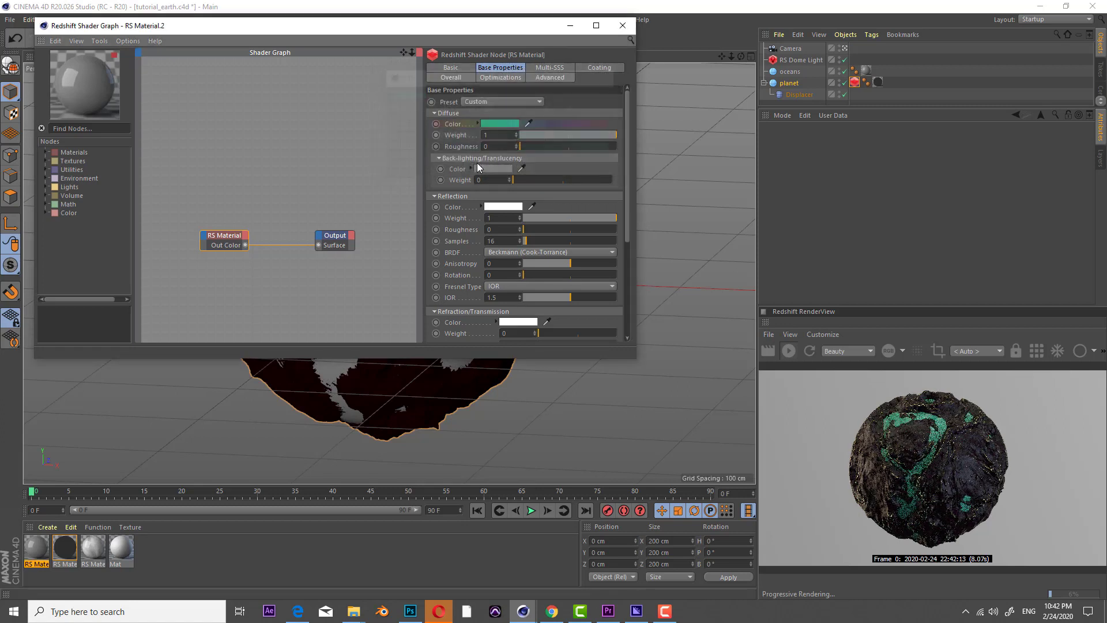
Try a gold diffuse colour with a hue of 41° on the ocean material.
left_click(510, 123)
left_click_drag(471, 124, 456, 123)
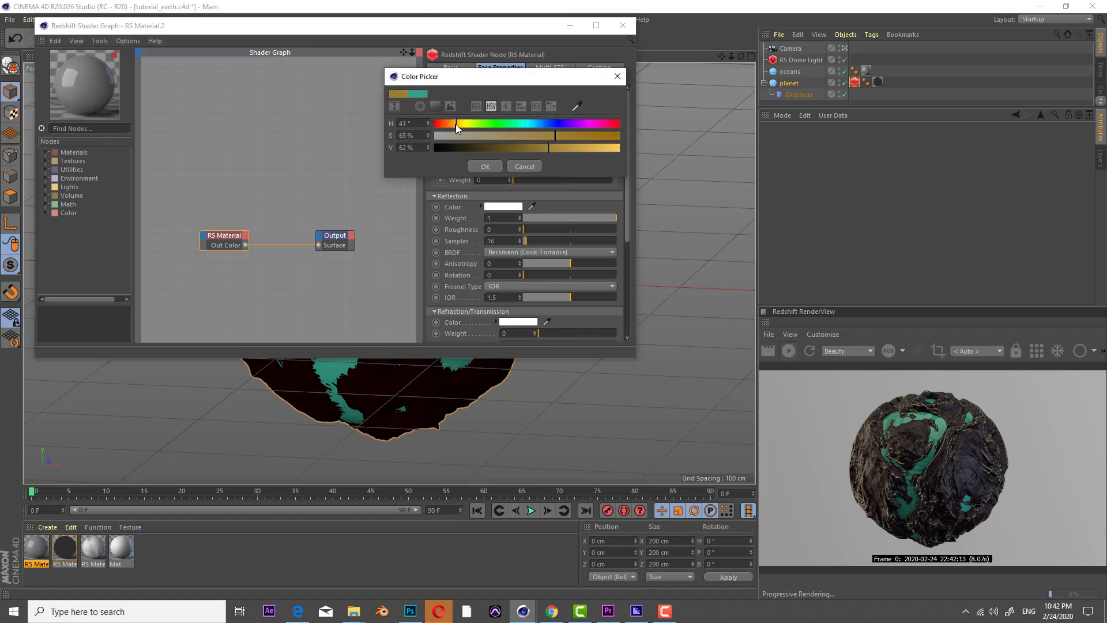
left_click(563, 148)
left_click(485, 166)
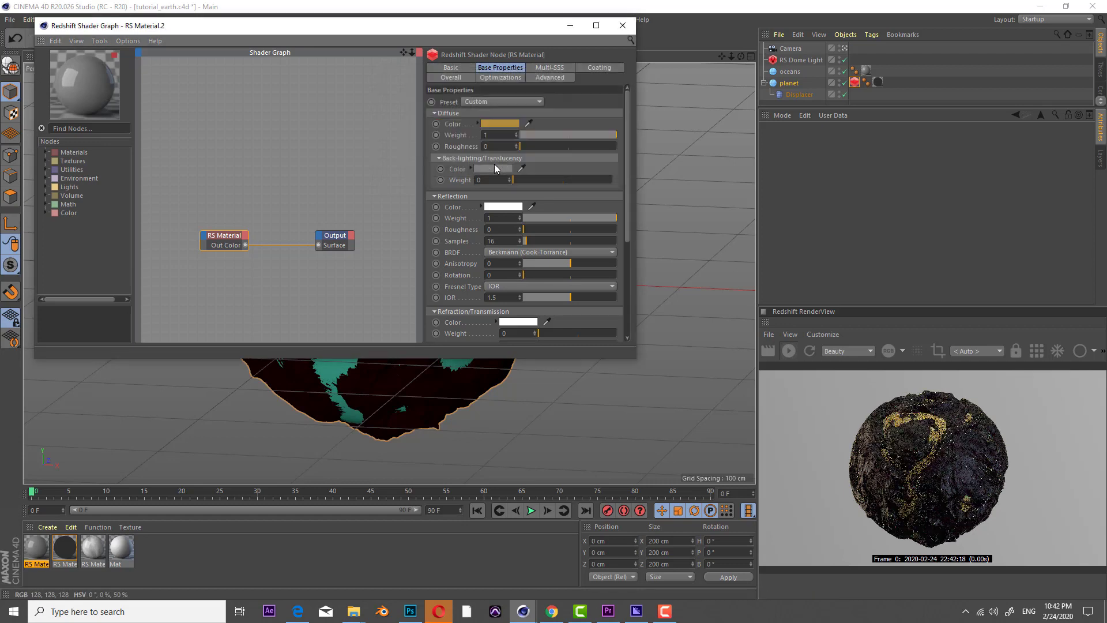
Try purple with a hue of 267° and blue with a hue of 222° as the ocean material's diffuse colour.
left_click(493, 122)
left_click(559, 121)
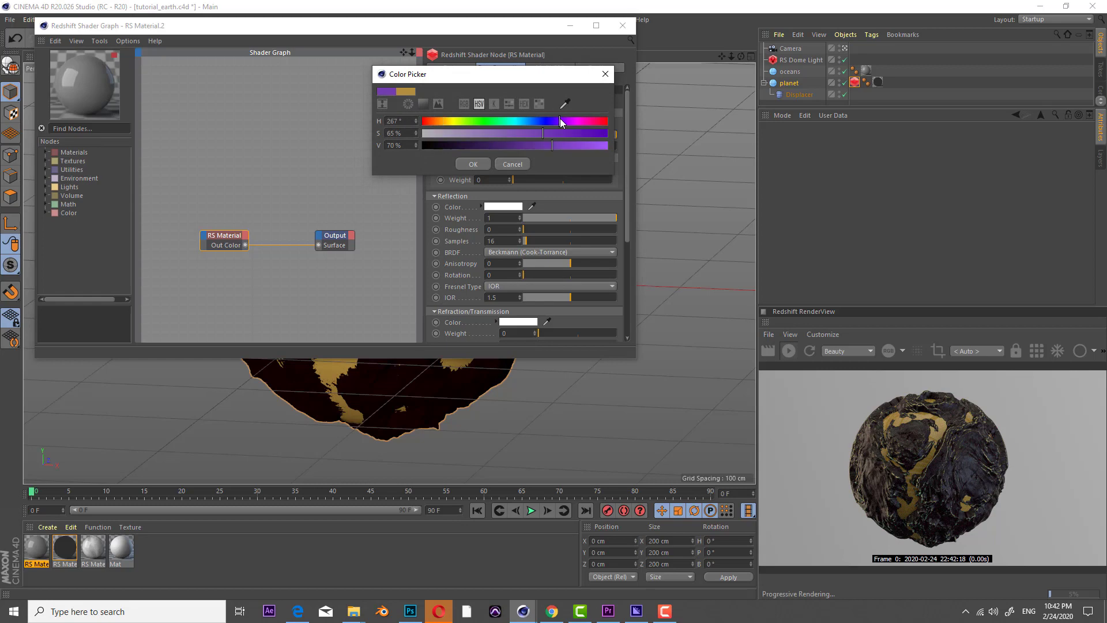
left_click(484, 164)
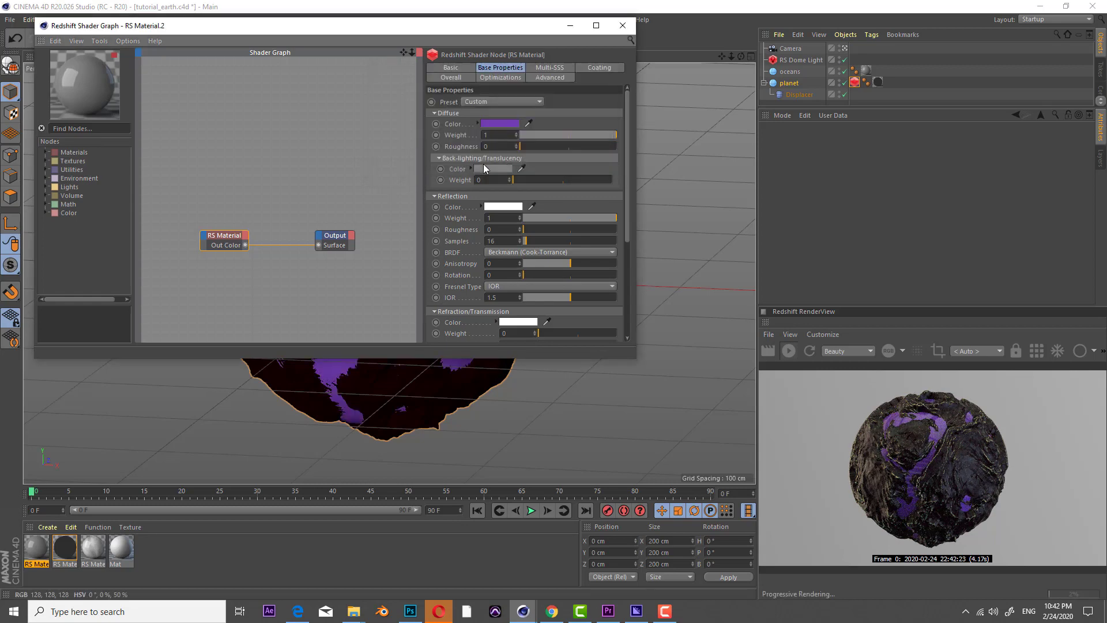
left_click(497, 123)
left_click_drag(519, 123, 538, 134)
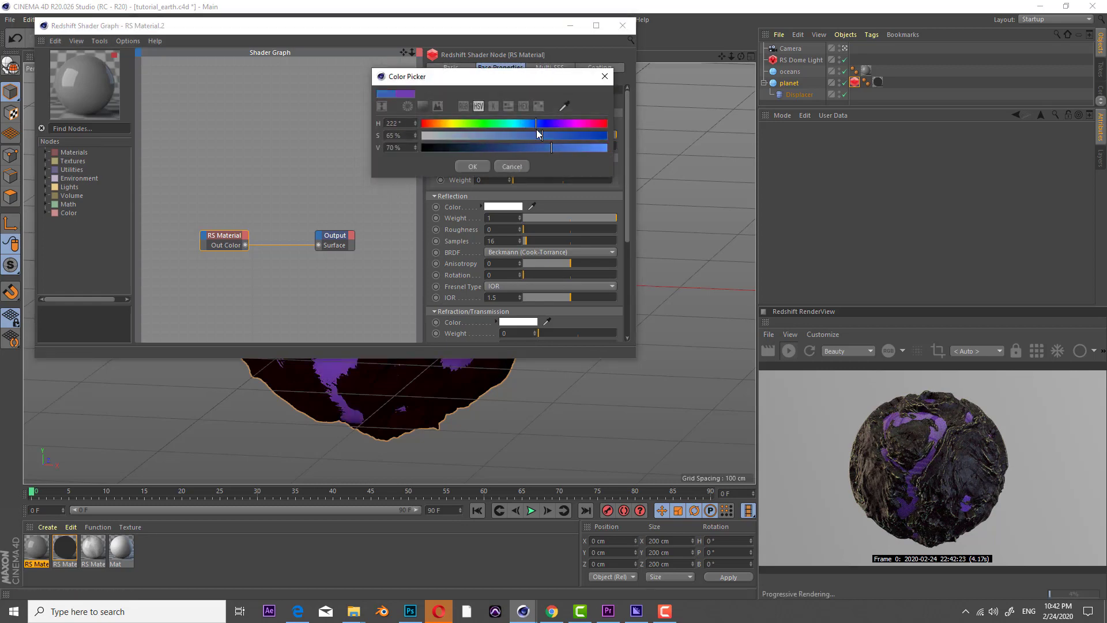
left_click(477, 165)
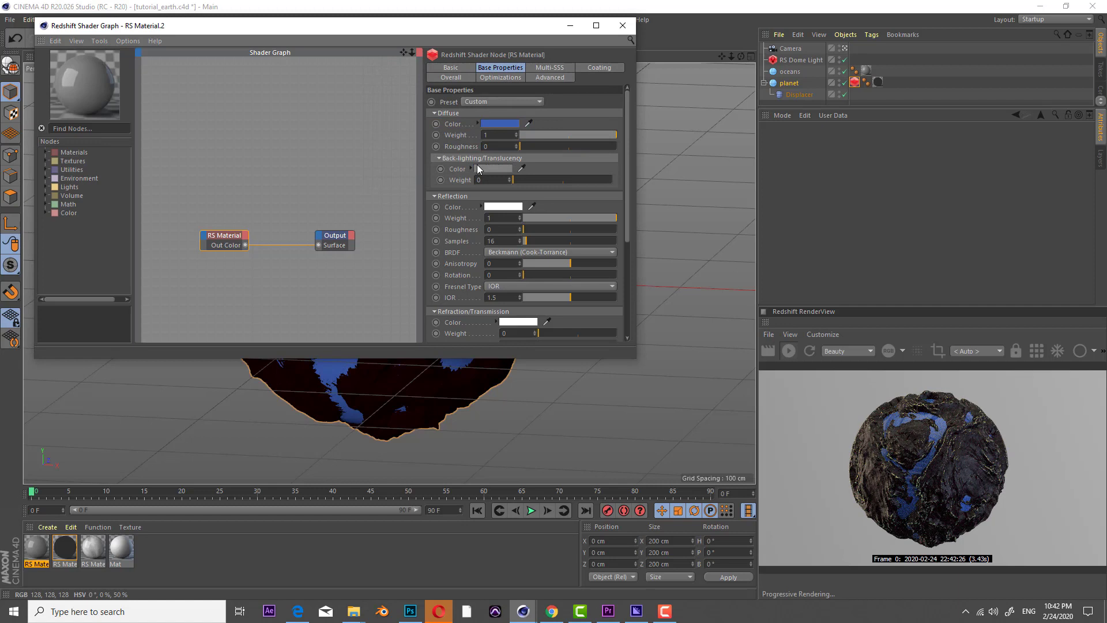
Set the ocean material's diffuse colour to a muted teal (hue 163°, saturation 24%) and its reflection roughness to 0.375, and close the graph.
left_click(497, 123)
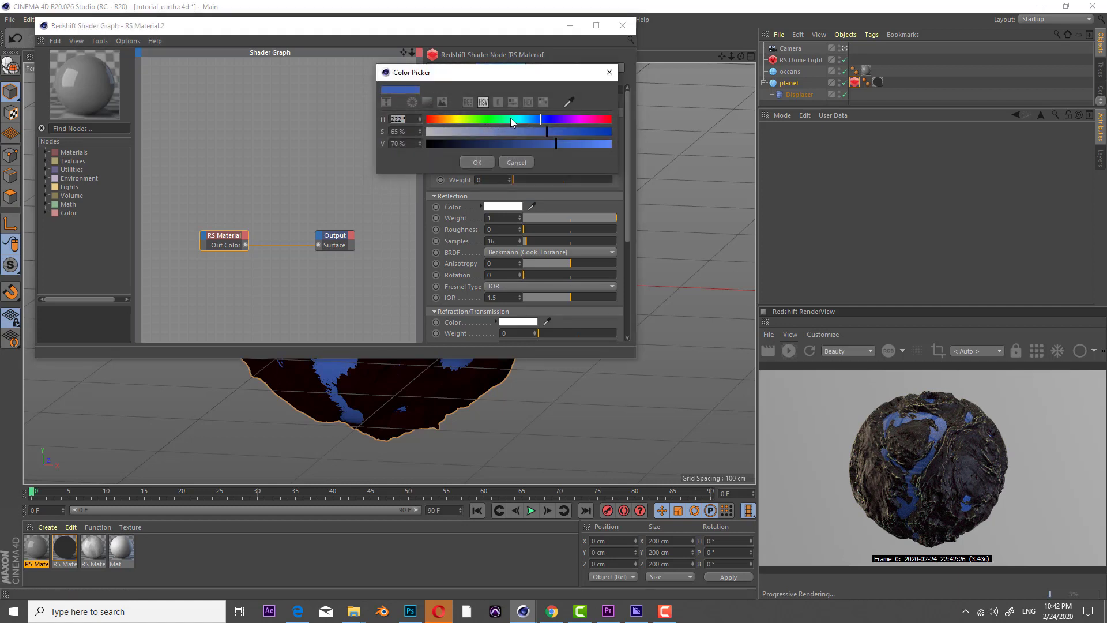
left_click(511, 120)
left_click(499, 133)
left_click(517, 146)
left_click(471, 133)
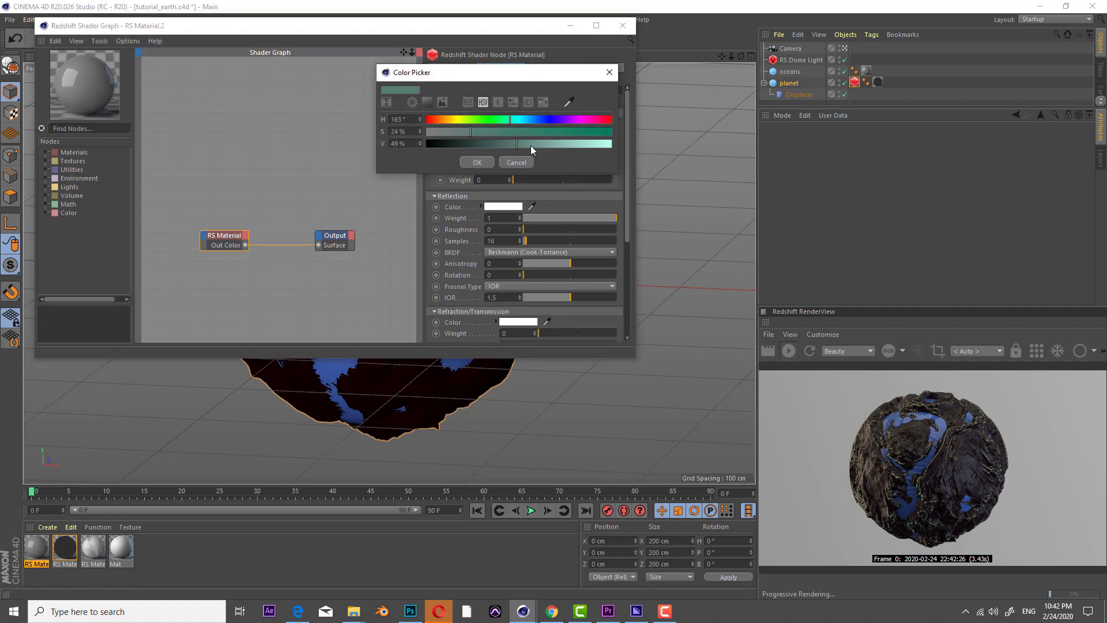
left_click(533, 145)
left_click(485, 163)
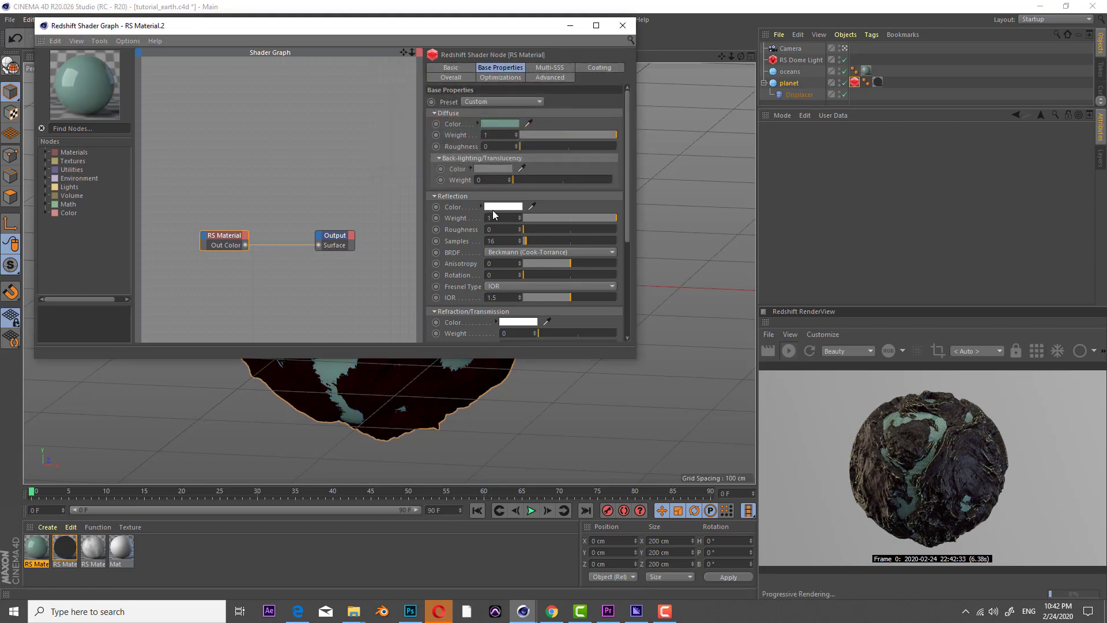
left_click(559, 228)
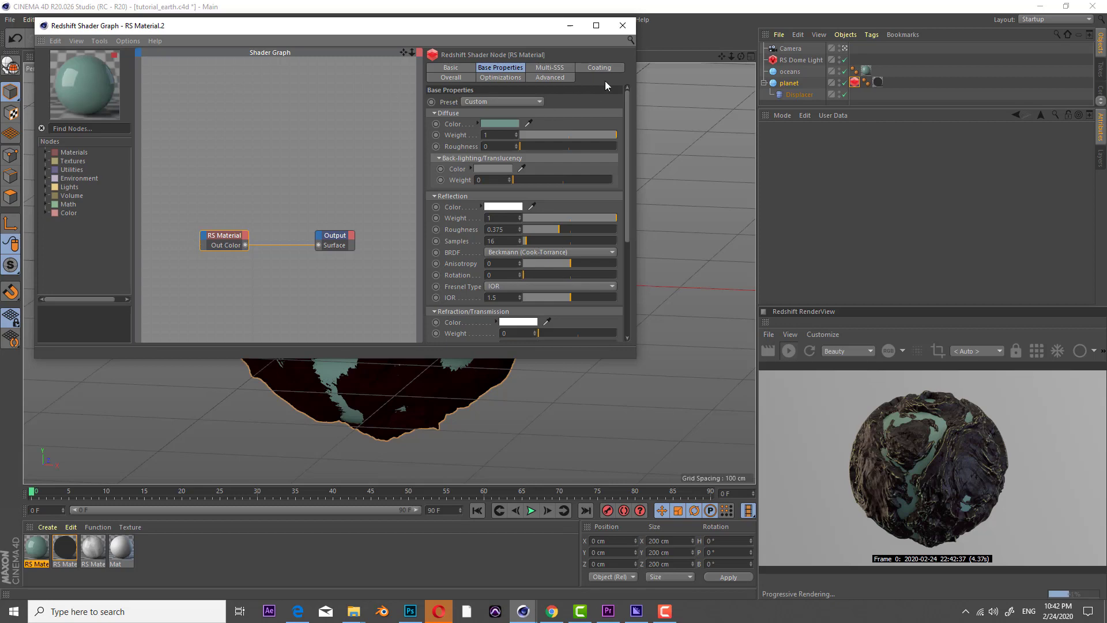
left_click(624, 26)
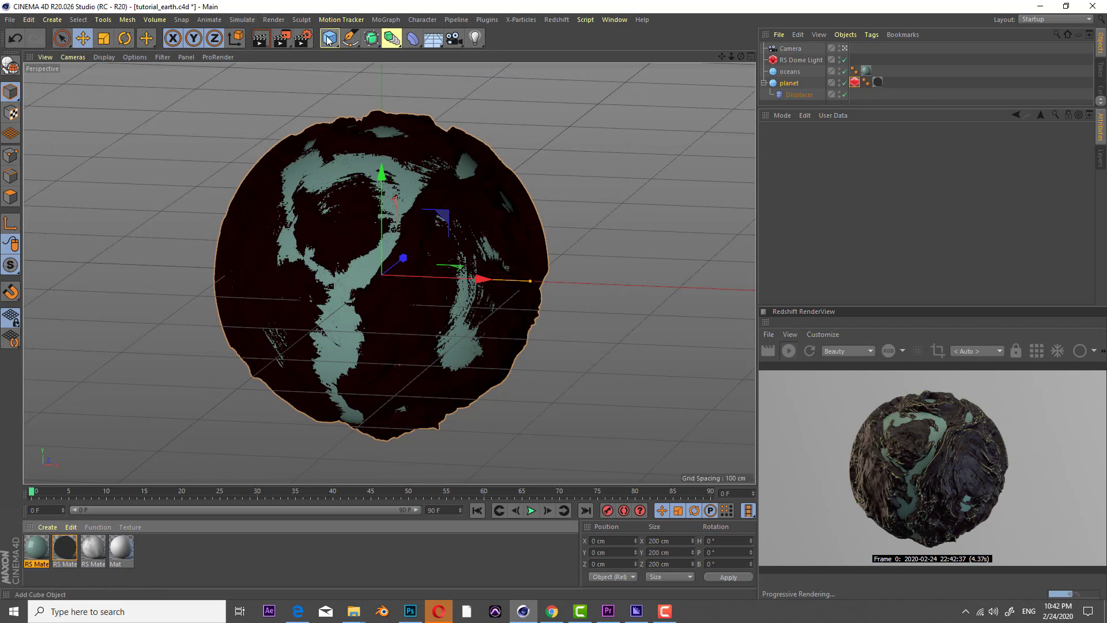
Disable the environment background of the RS Dome Light.
left_click(797, 60)
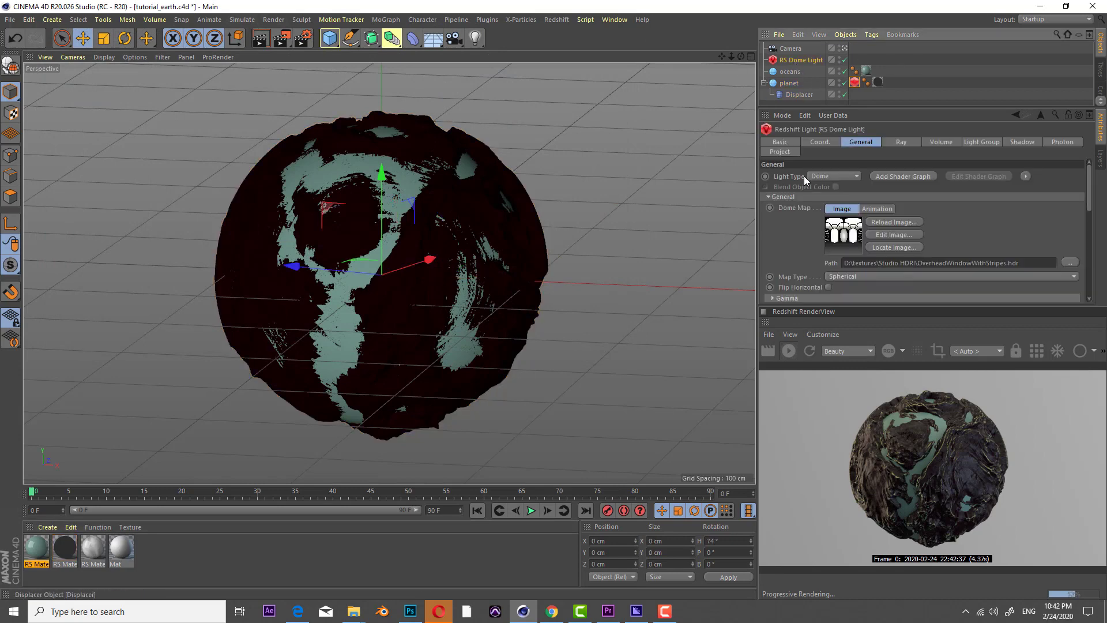
scroll(801, 237, "down", 3)
scroll(794, 239, "down", 3)
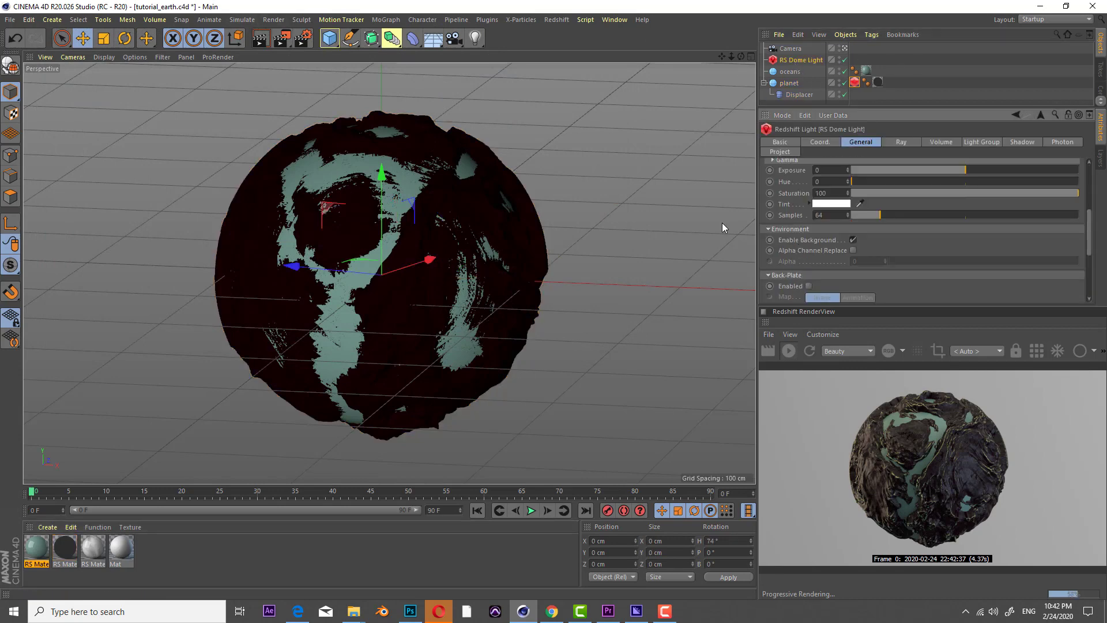
left_click(853, 240)
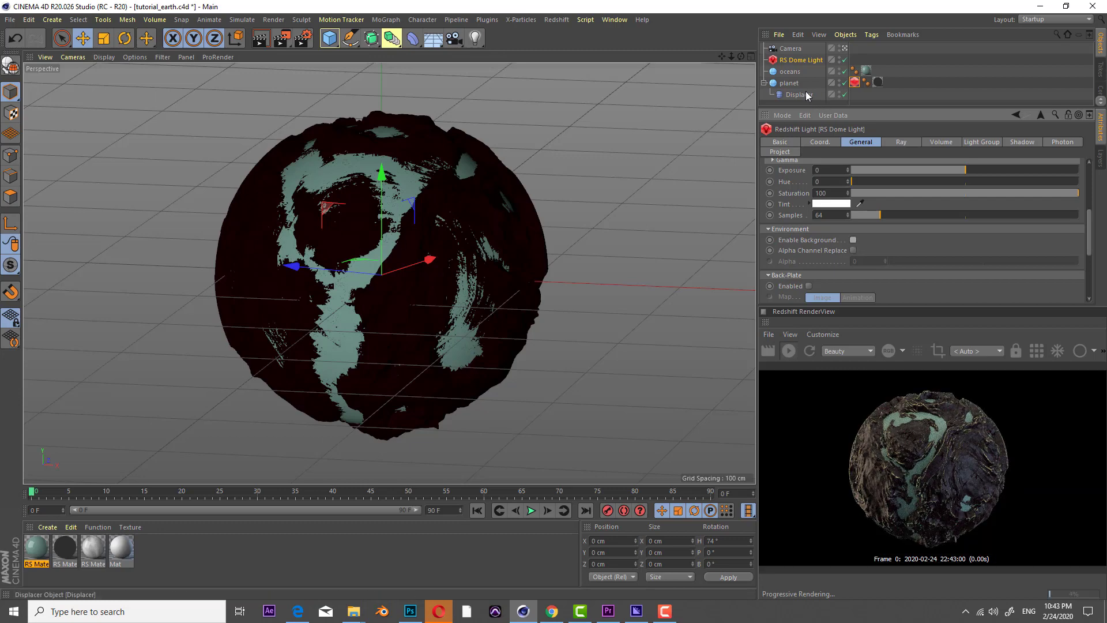
Try a heading rotation of -173° and a different exposure on the RS Dome Light, restoring the original settings.
left_click(828, 140)
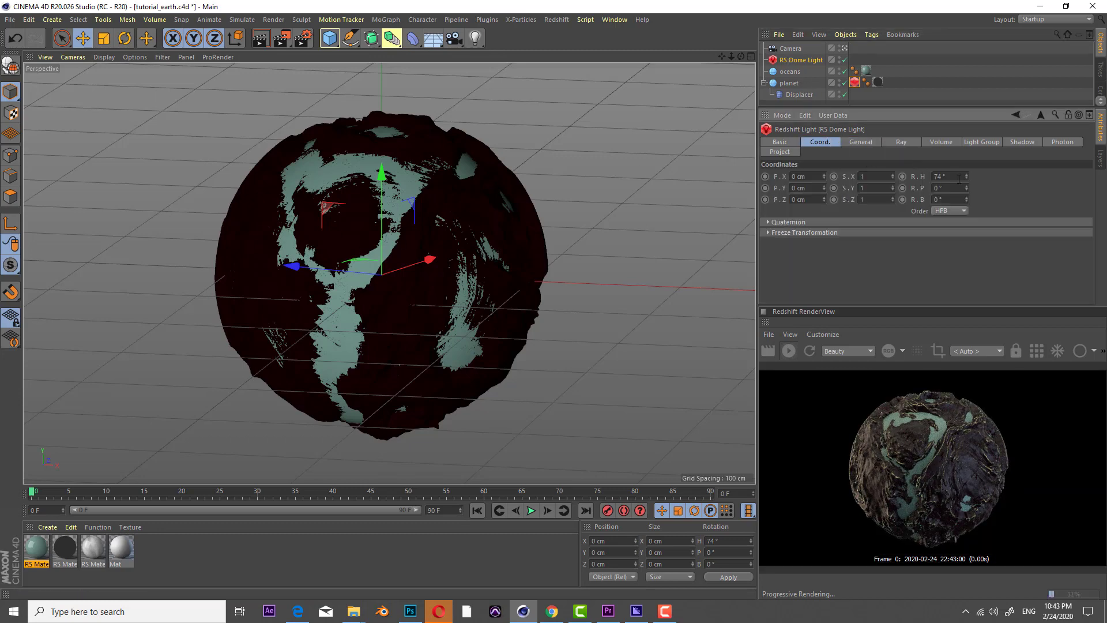
left_click_drag(968, 177, 967, 320)
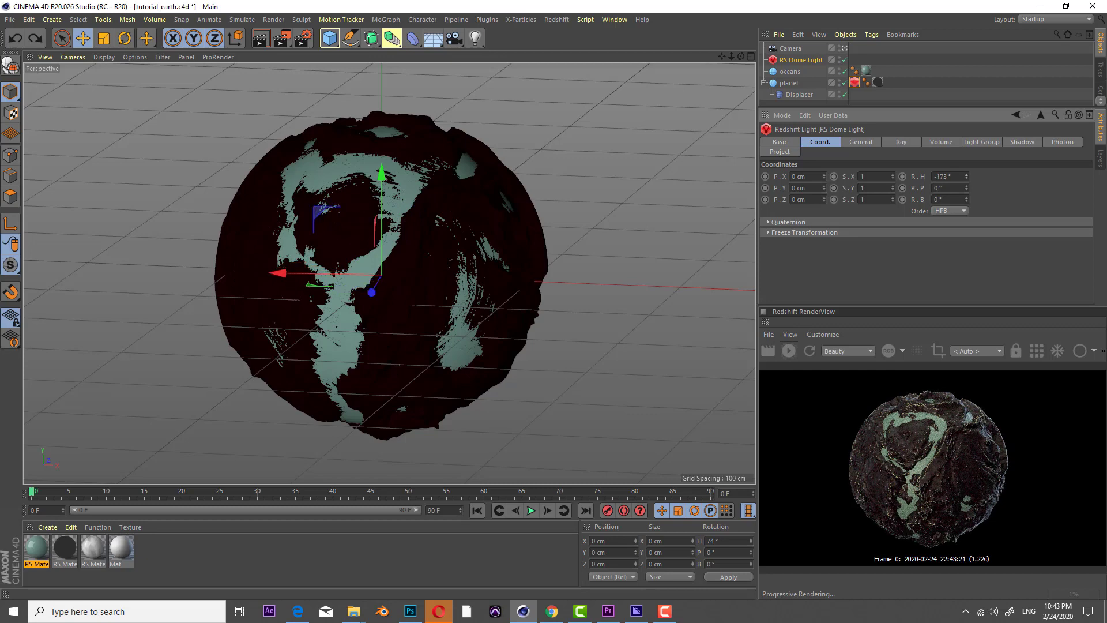
key("ctrl+z")
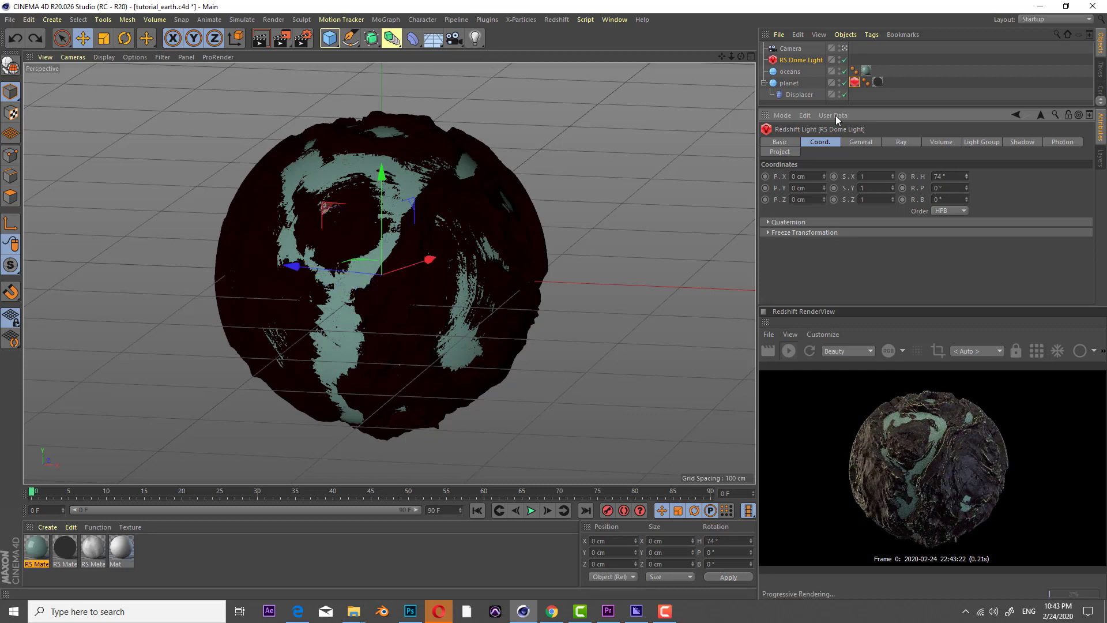
left_click(860, 141)
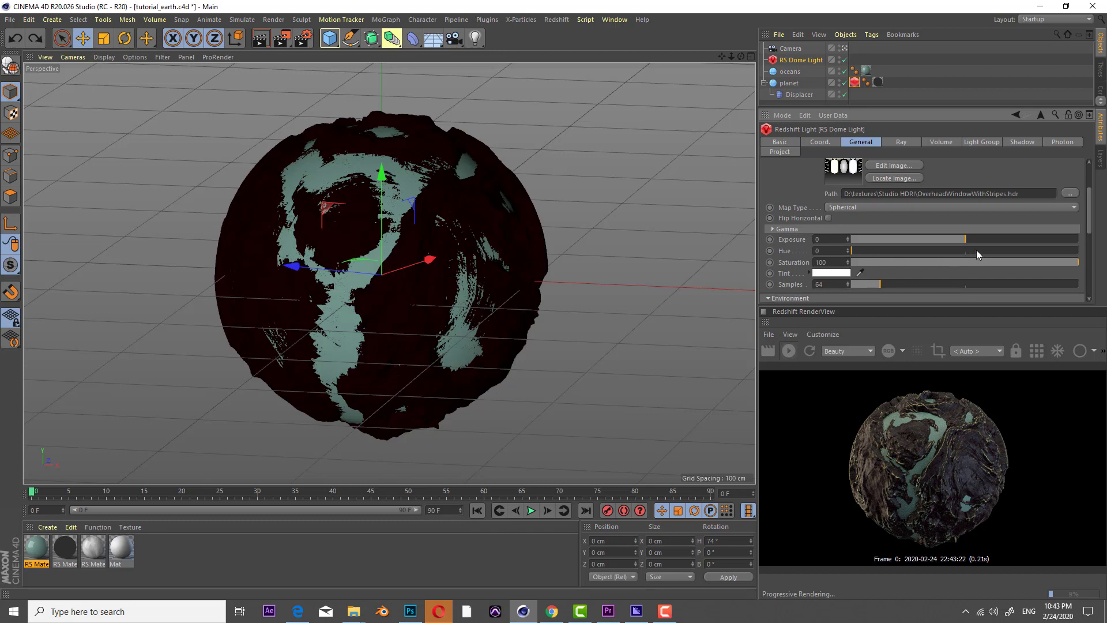
left_click_drag(964, 237, 975, 241)
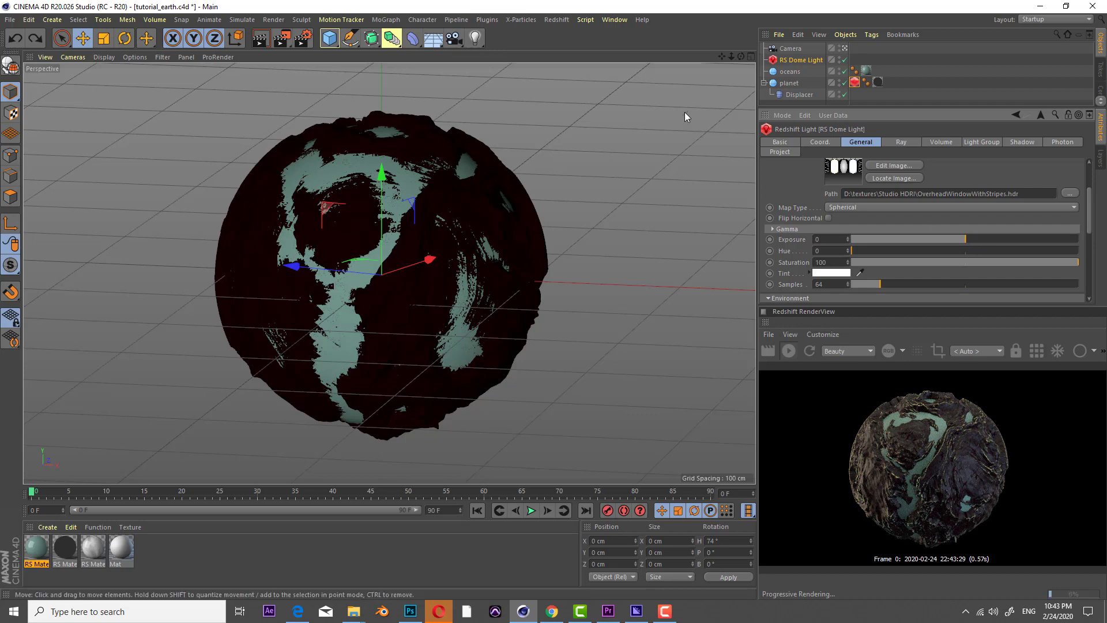
Add a Redshift area light and move it back along the Z axis to about 333 cm, behind the planet.
left_click(558, 20)
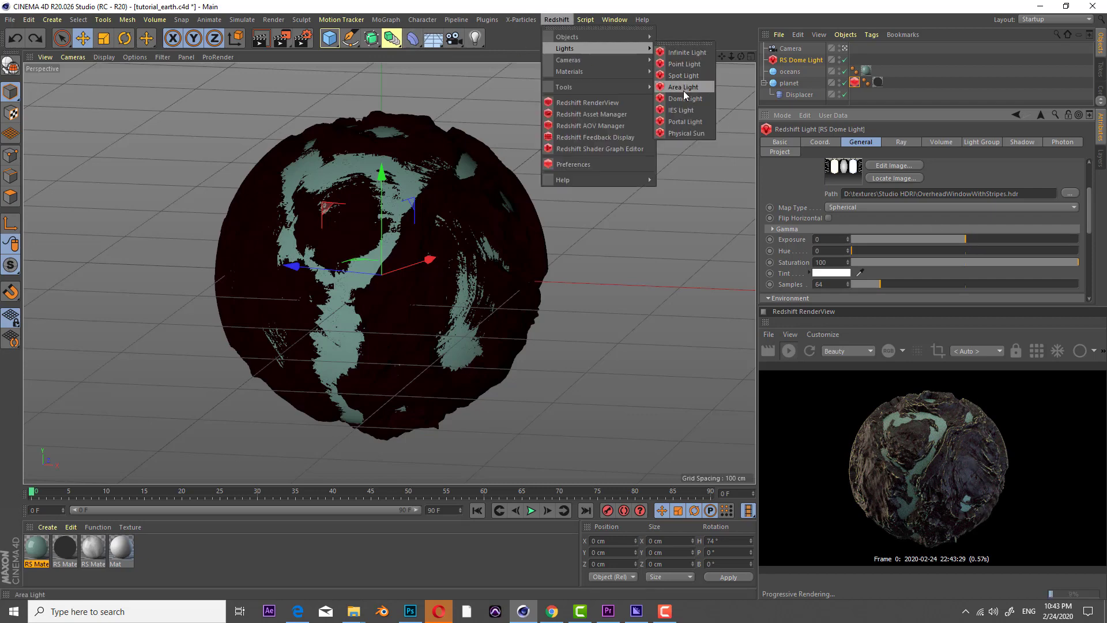
left_click(687, 87)
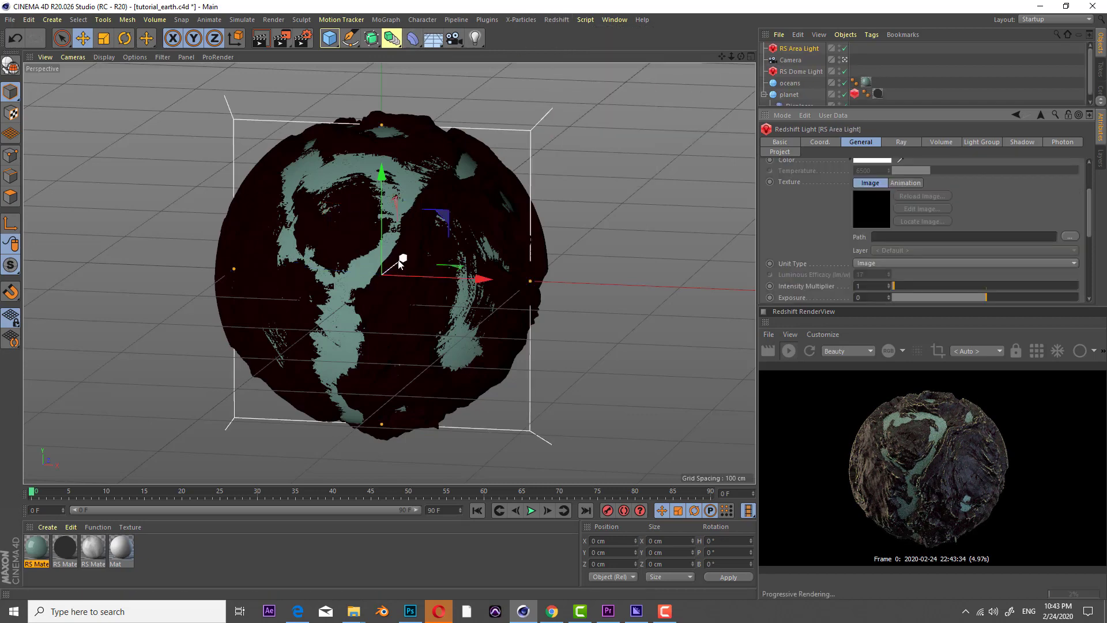
left_click_drag(399, 261, 524, 199)
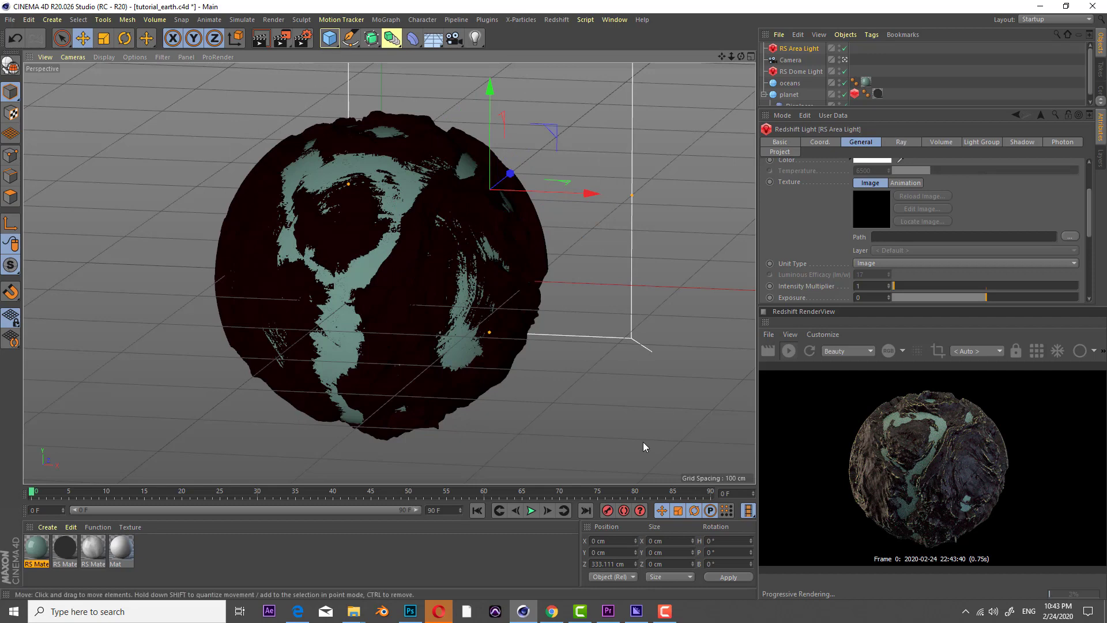
Rotate the area light to a heading of about 175° and move it to about X 65, Y -47, Z 328 cm.
left_click(125, 40)
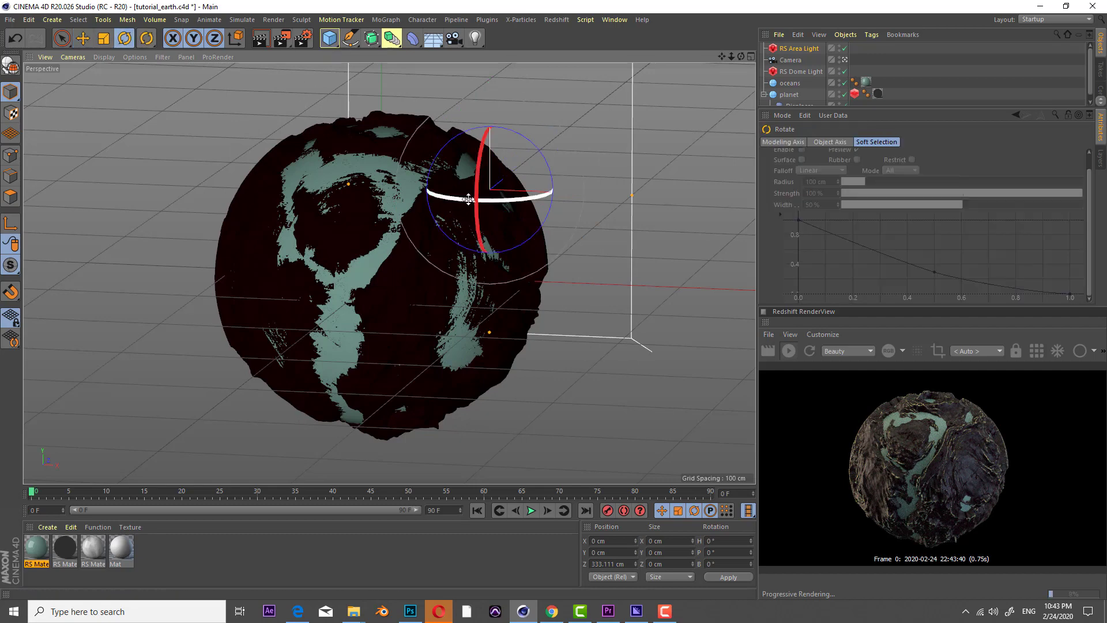
left_click_drag(468, 199, 703, 207)
left_click(83, 39)
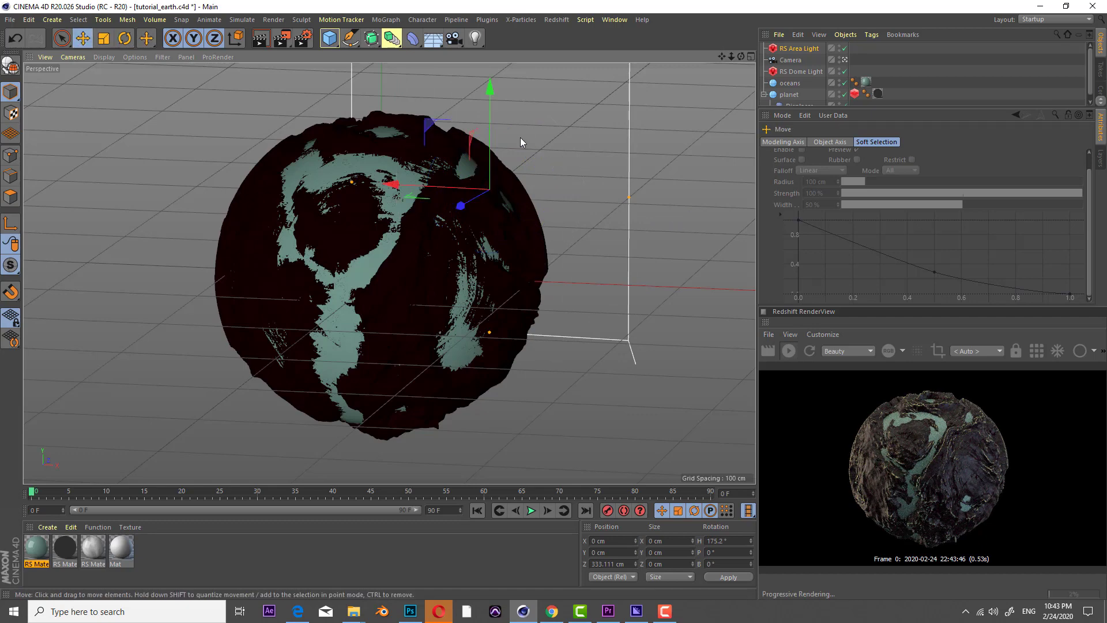
left_click_drag(520, 142, 611, 214)
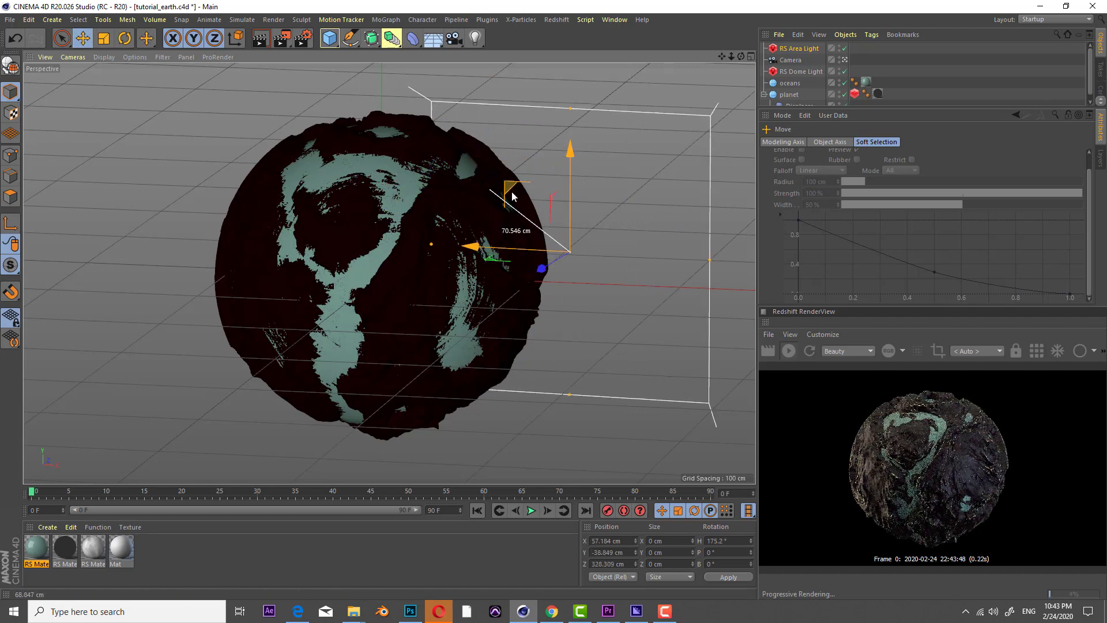
Set the area light's intensity multiplier to 15.
left_click(798, 51)
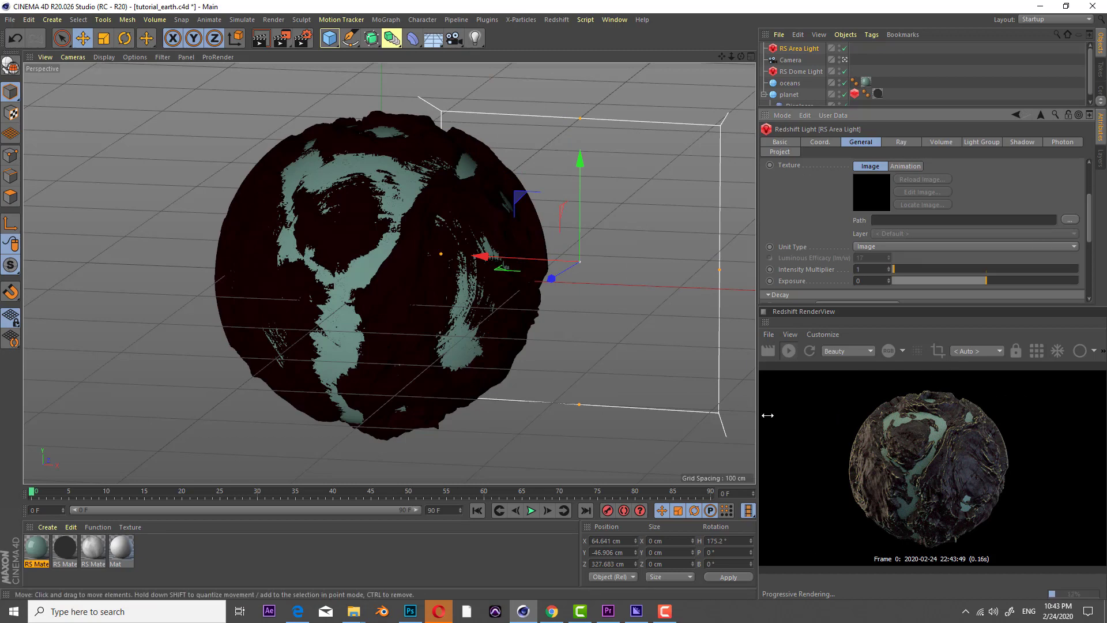
left_click(859, 269)
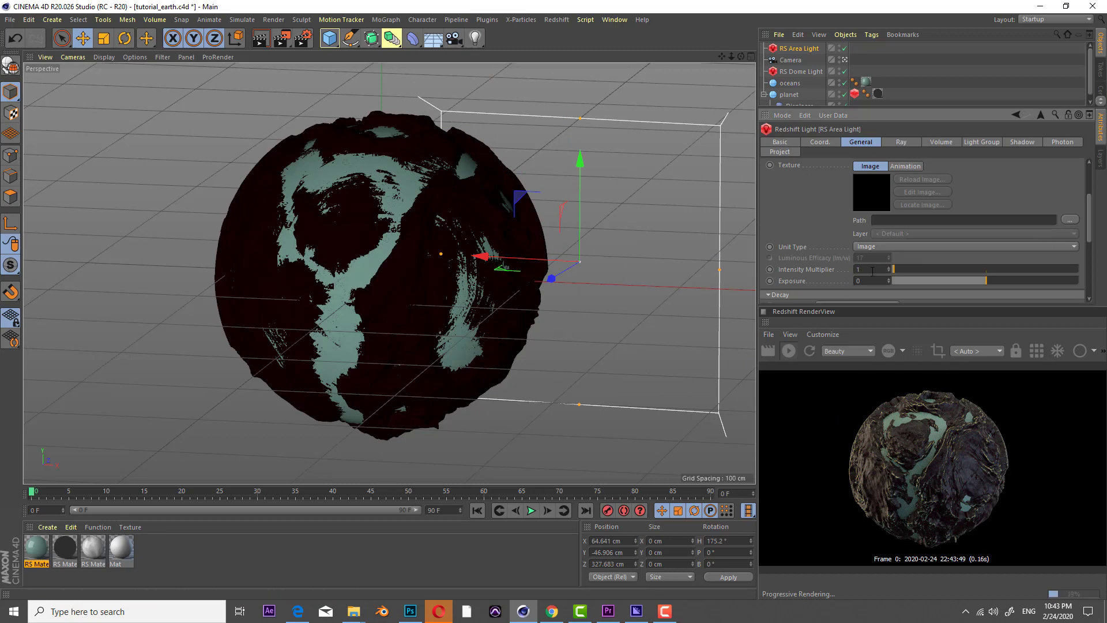
type("5")
key("Return")
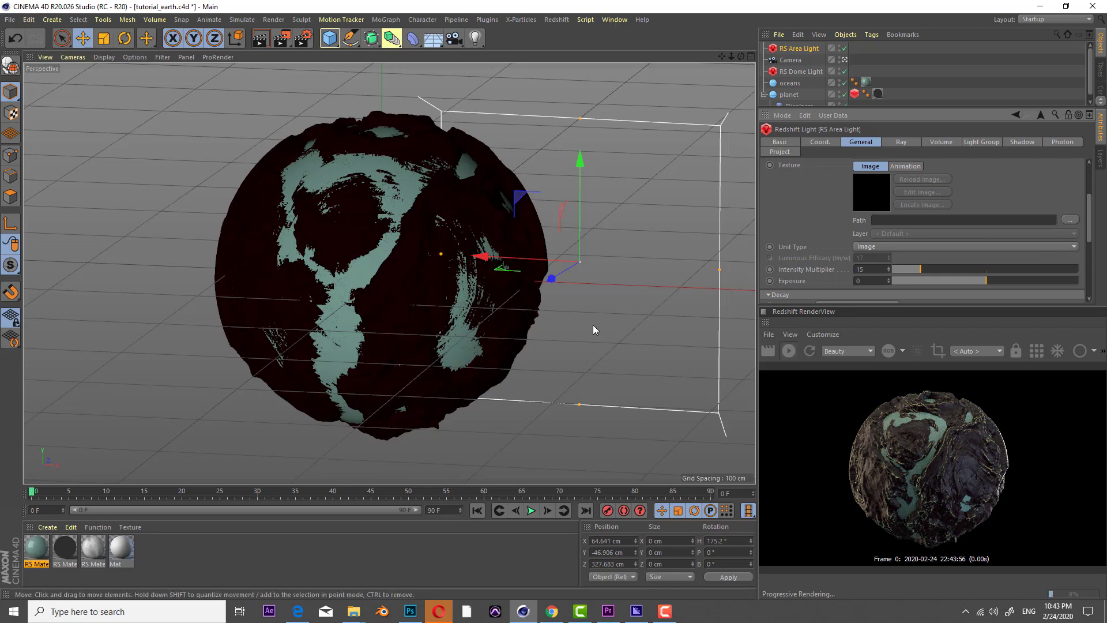
Move the area light below the planet to about X 49, Y -134 cm and pitch it about 22°.
left_click_drag(535, 263, 572, 281)
left_click_drag(555, 199, 495, 320)
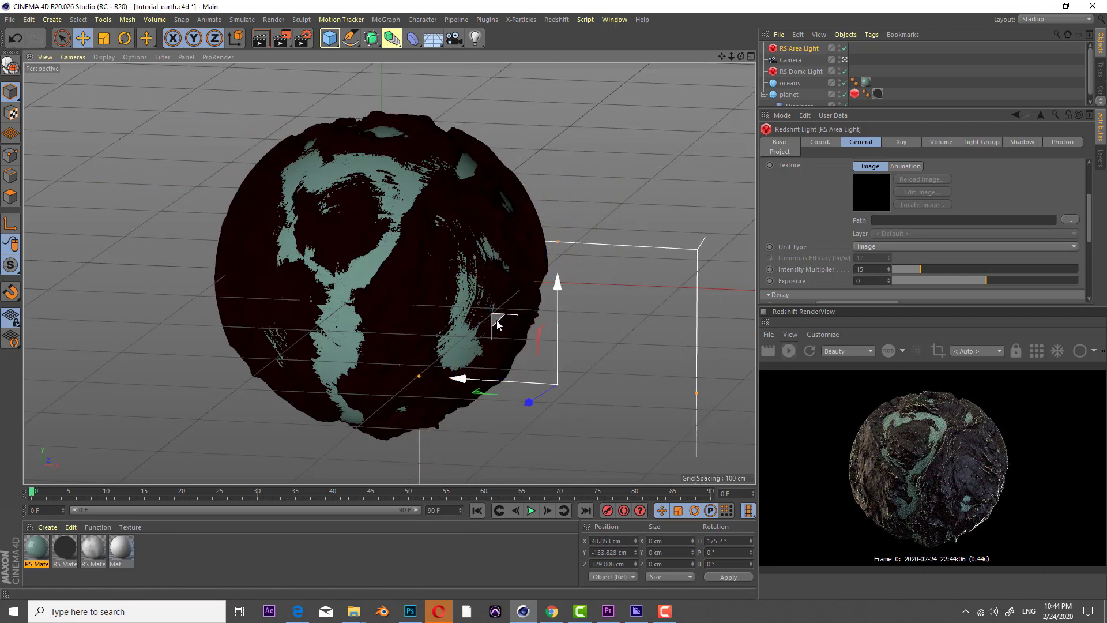
left_click(126, 39)
left_click_drag(542, 364, 547, 329)
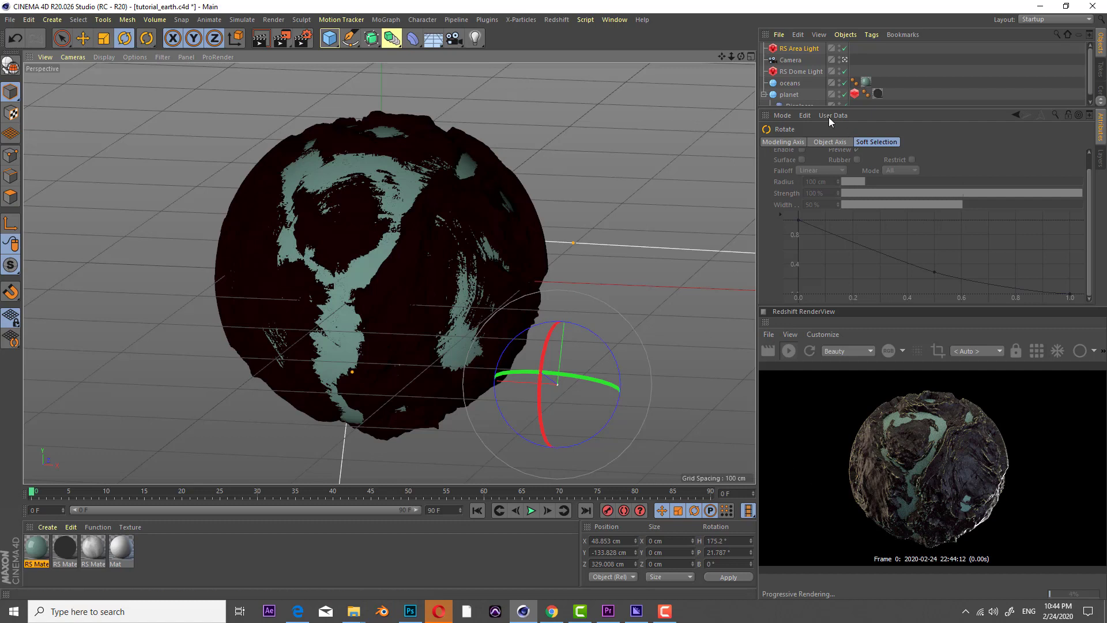
Tint the area light light cyan with hue 183° and full value, raising its saturation above 19%.
left_click(785, 50)
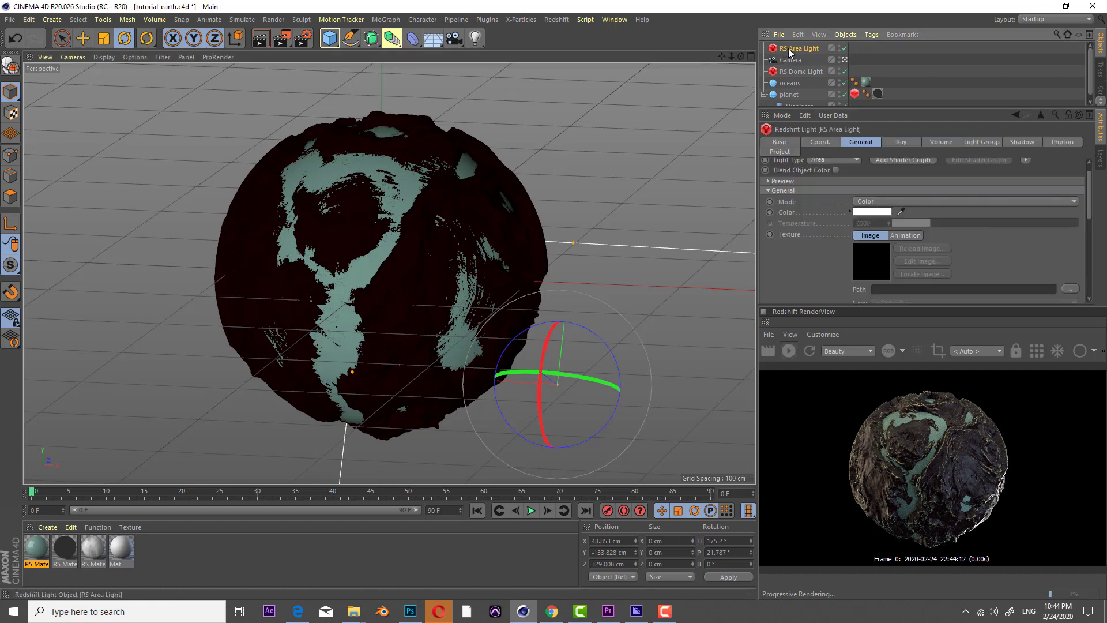
left_click(870, 212)
left_click(887, 207)
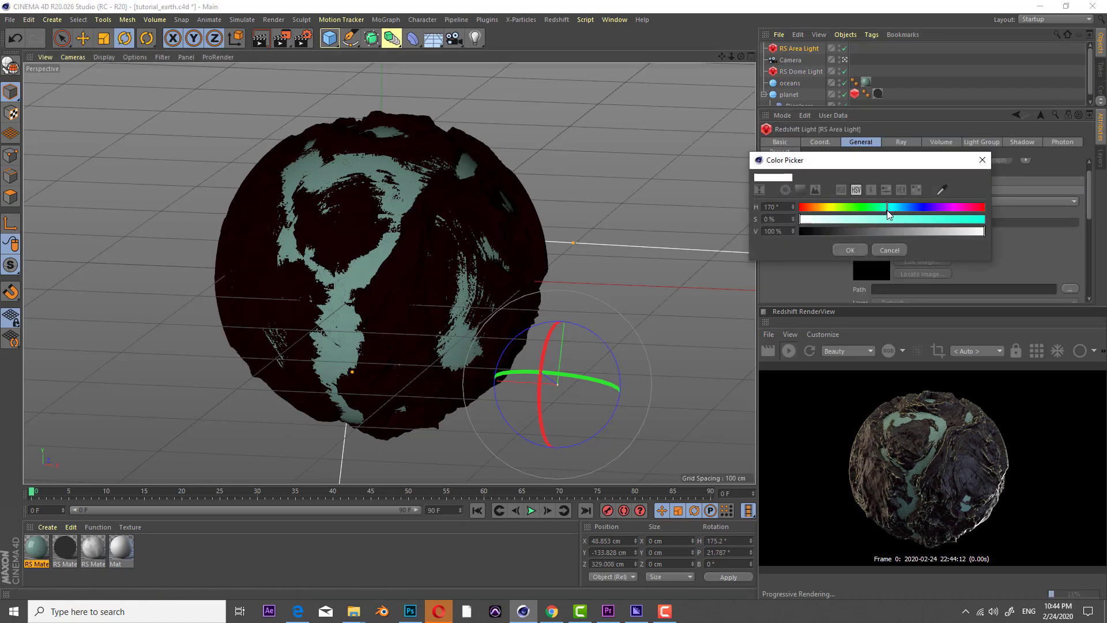
left_click(893, 207)
left_click(835, 220)
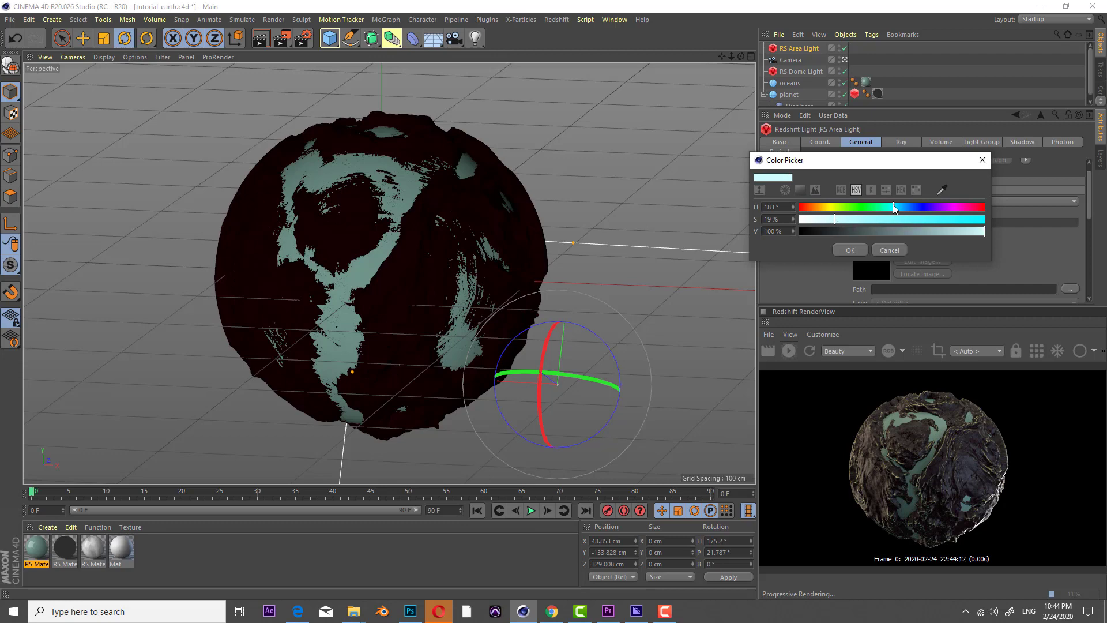
left_click(846, 249)
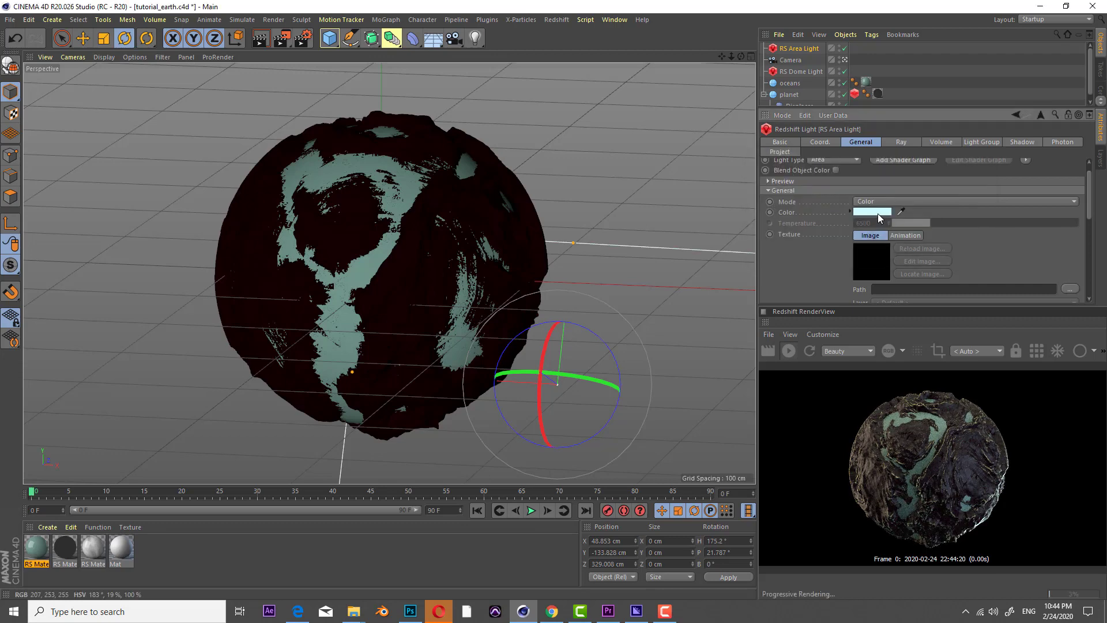
left_click(878, 213)
left_click(860, 255)
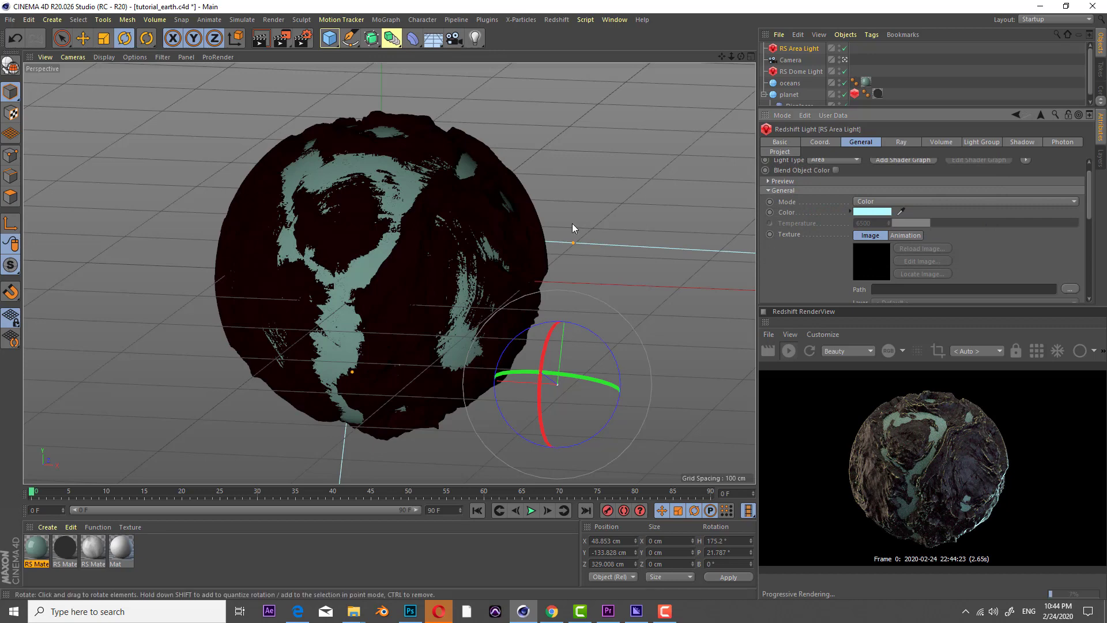
Open the ocean material's shader graph and try a light blue diffuse colour (hue 187°, saturation 24%, value 84%).
double_click(33, 556)
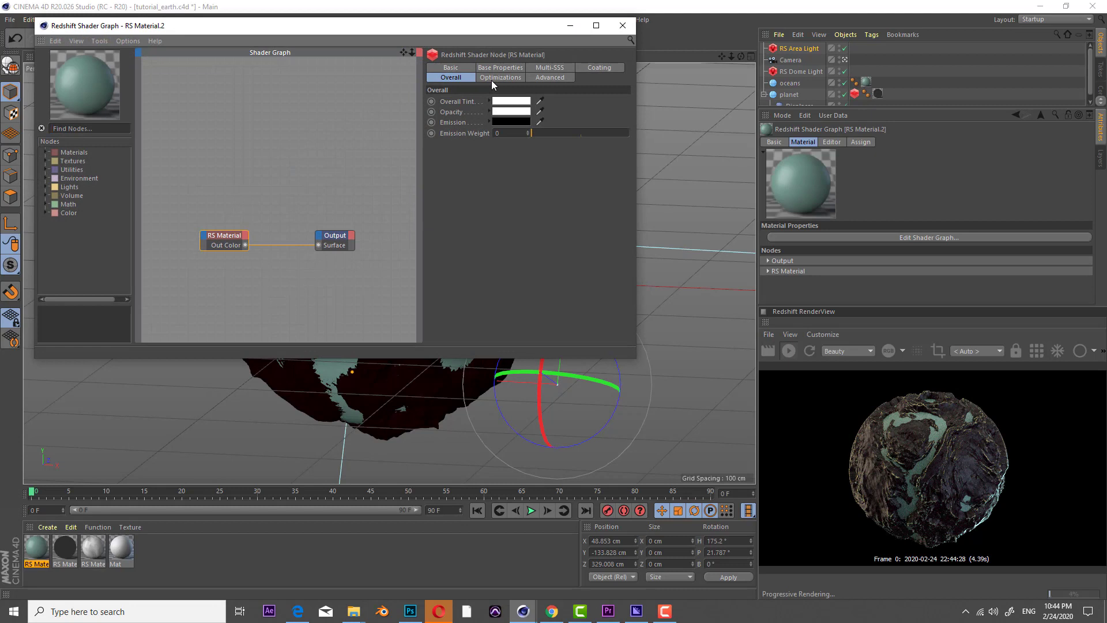
left_click(500, 68)
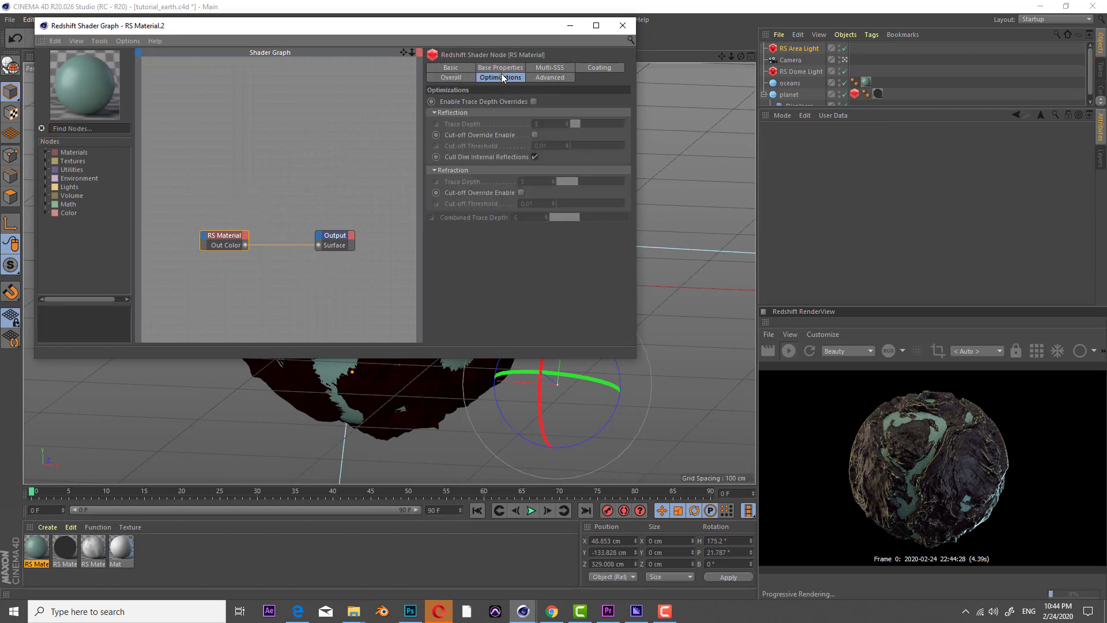
left_click(501, 124)
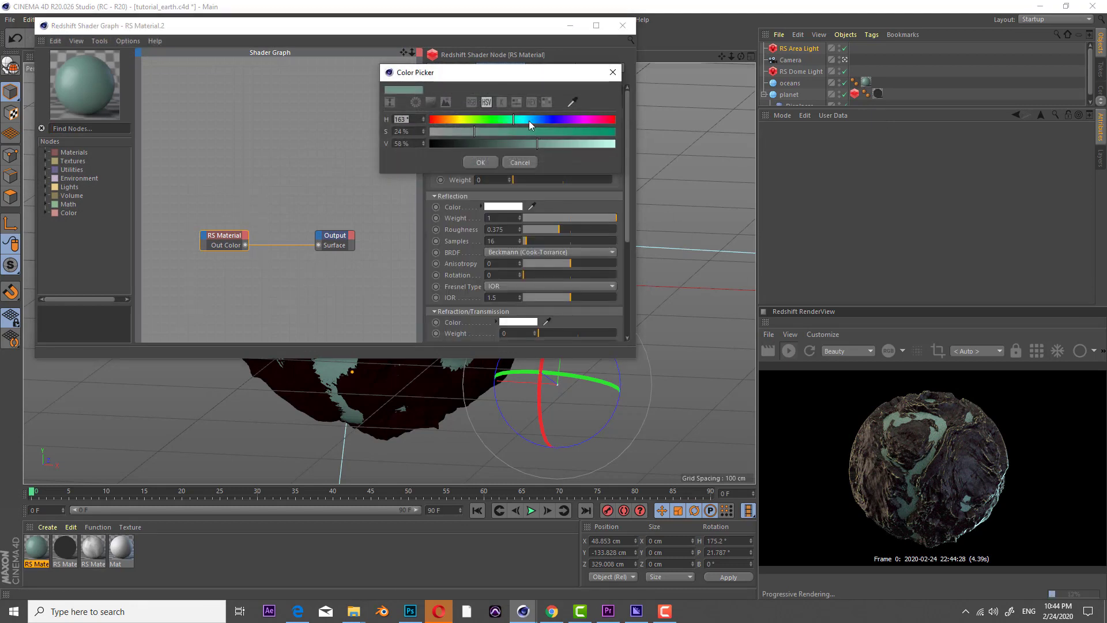
left_click_drag(529, 120, 526, 118)
left_click(585, 147)
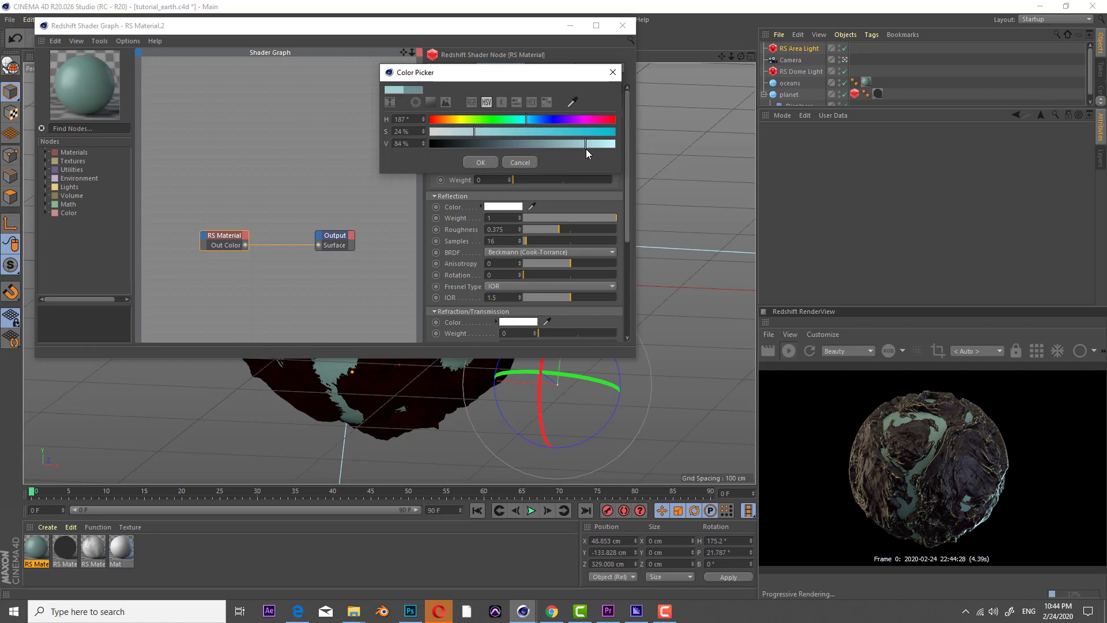
left_click(488, 162)
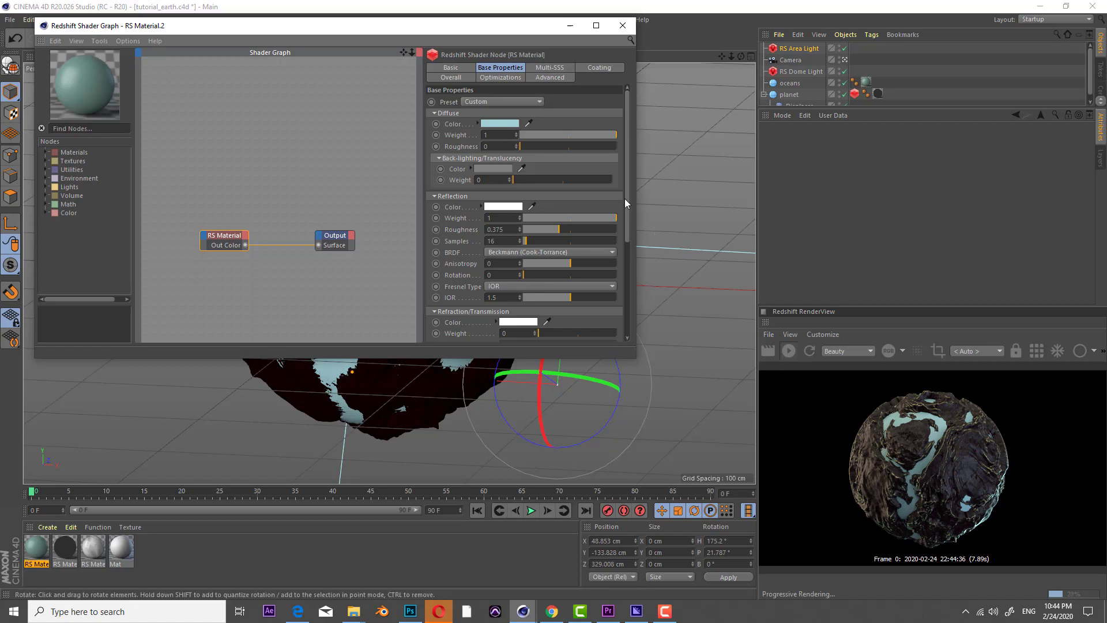
Try a black diffuse colour on the ocean material by lowering its value to 0%.
left_click(505, 124)
left_click_drag(494, 143, 430, 144)
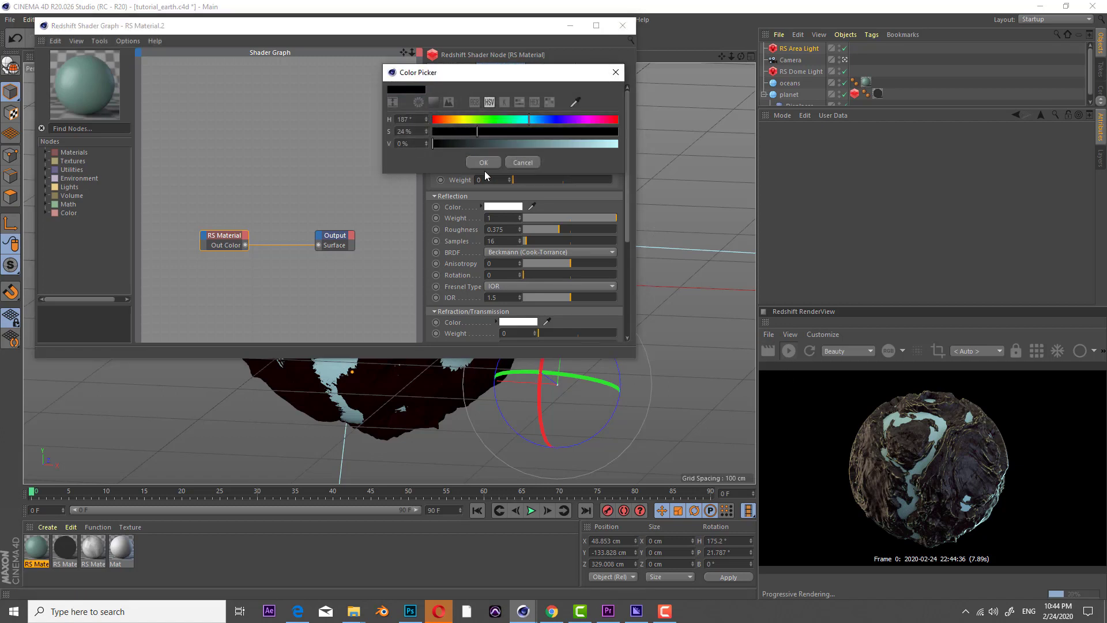
left_click(483, 162)
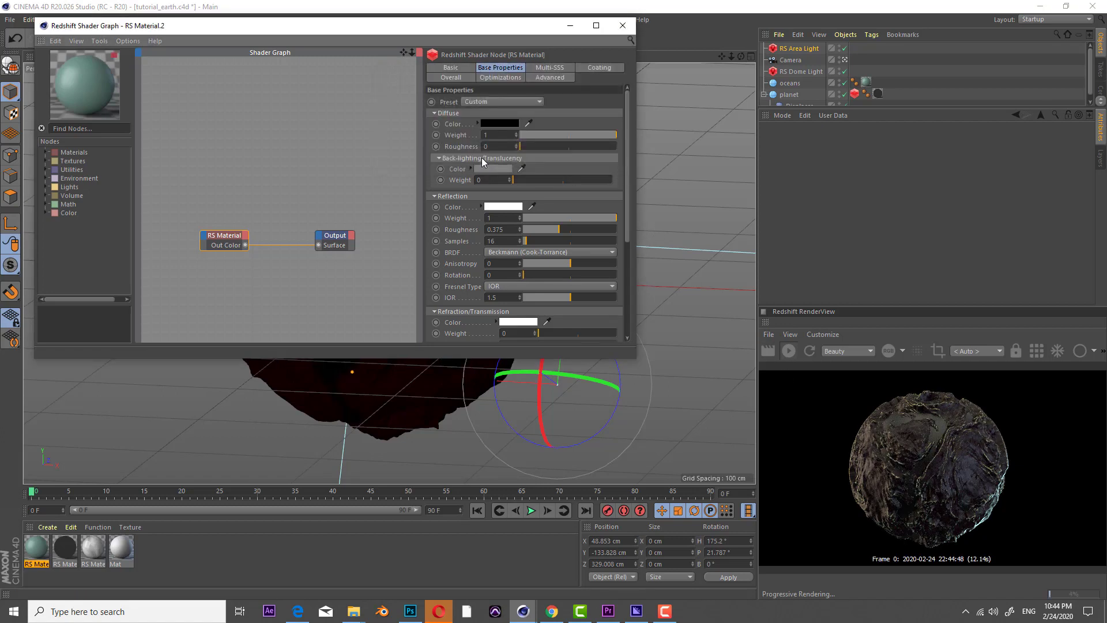
Set the ocean material's diffuse colour to a sandy yellow with hue 42°, saturation 33% and value 86%.
left_click(504, 122)
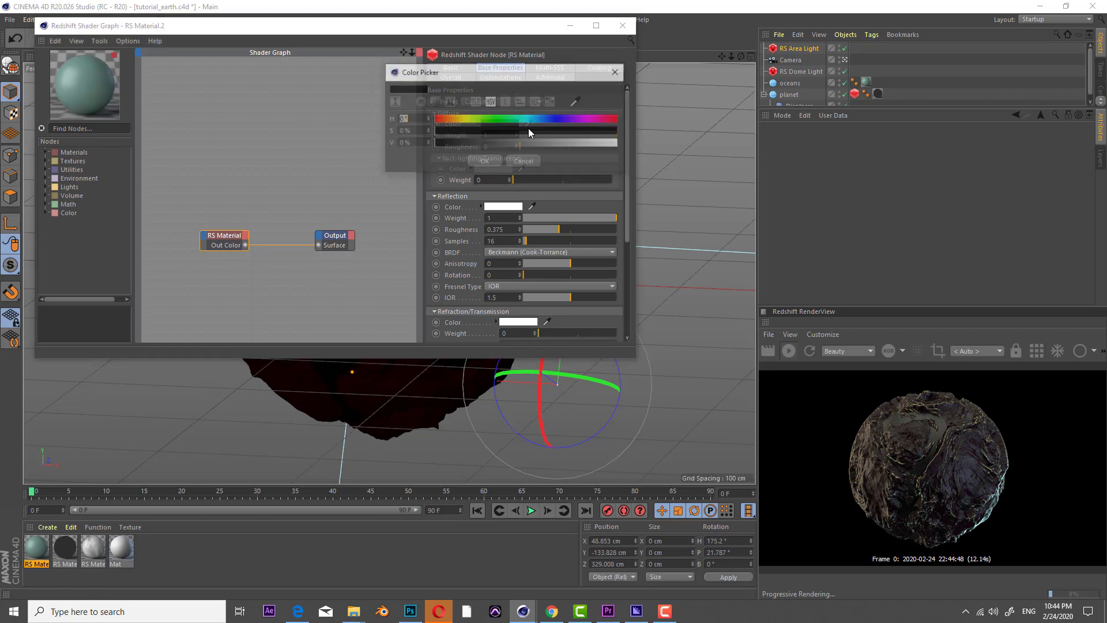
left_click(614, 131)
left_click_drag(493, 118, 470, 117)
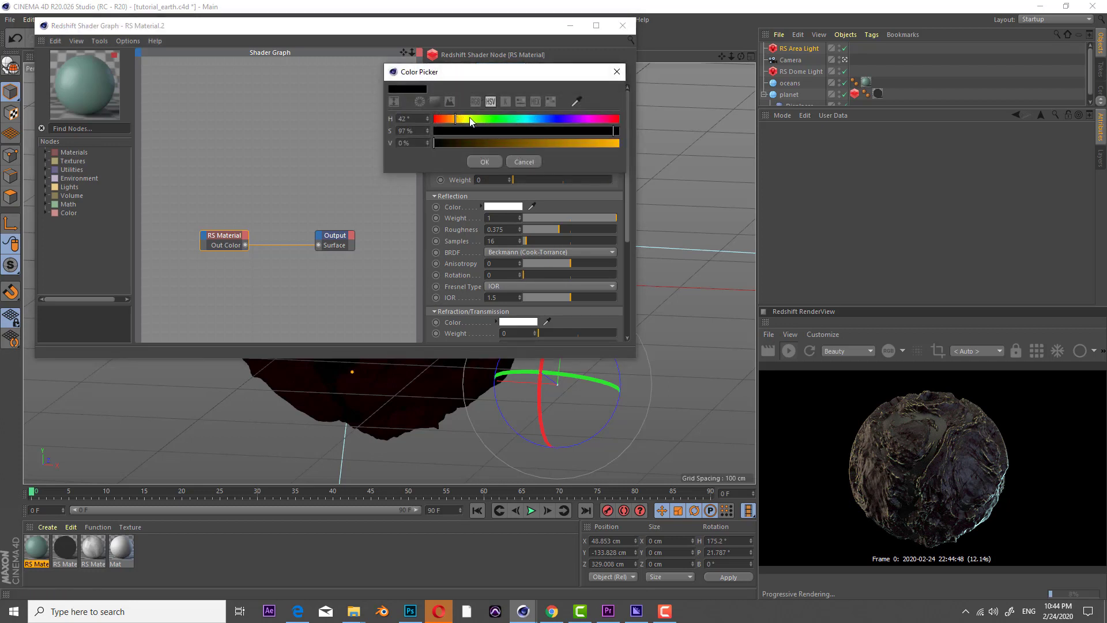
left_click(561, 145)
left_click(495, 132)
left_click(594, 143)
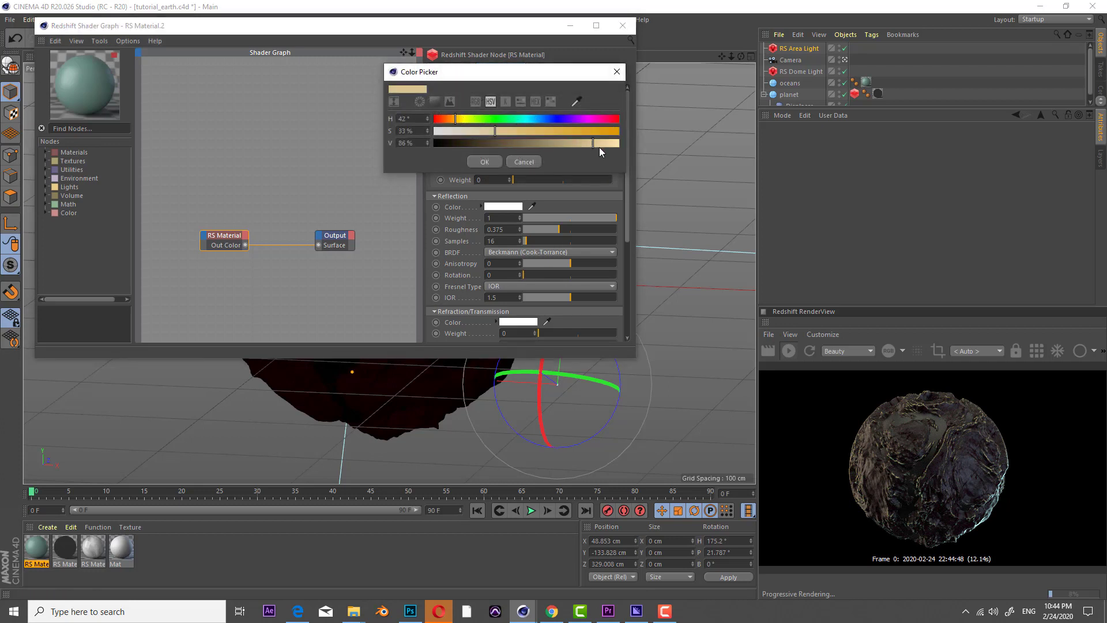
left_click(490, 160)
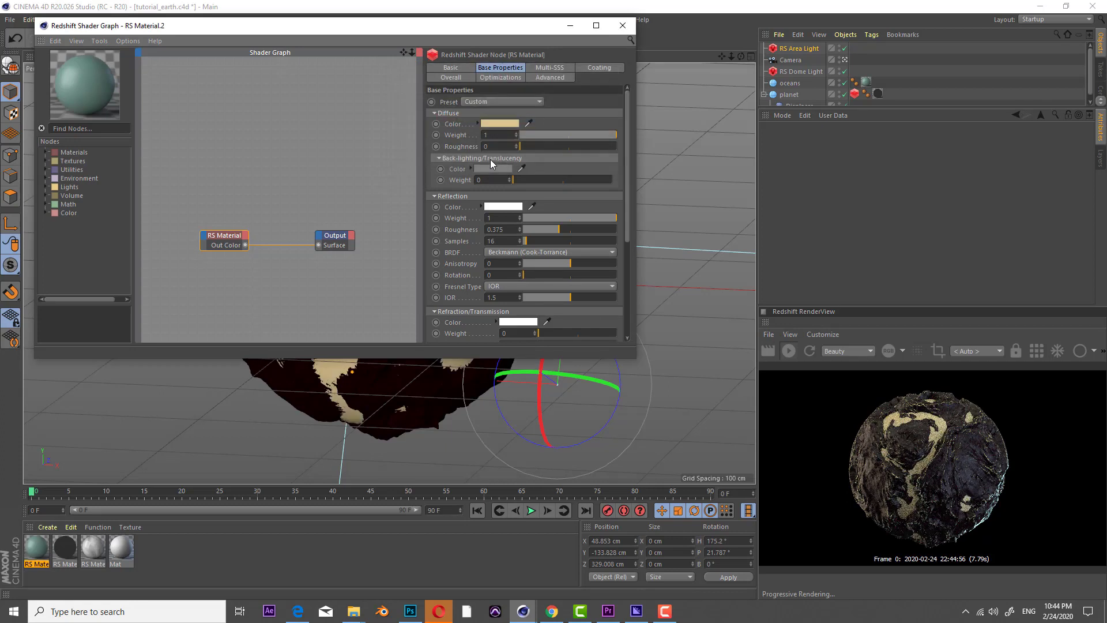
Give the ocean material an amber emission (hue 46°, saturation 72%, value 94%) with an emission weight of about 0.692.
left_click(462, 78)
left_click(508, 123)
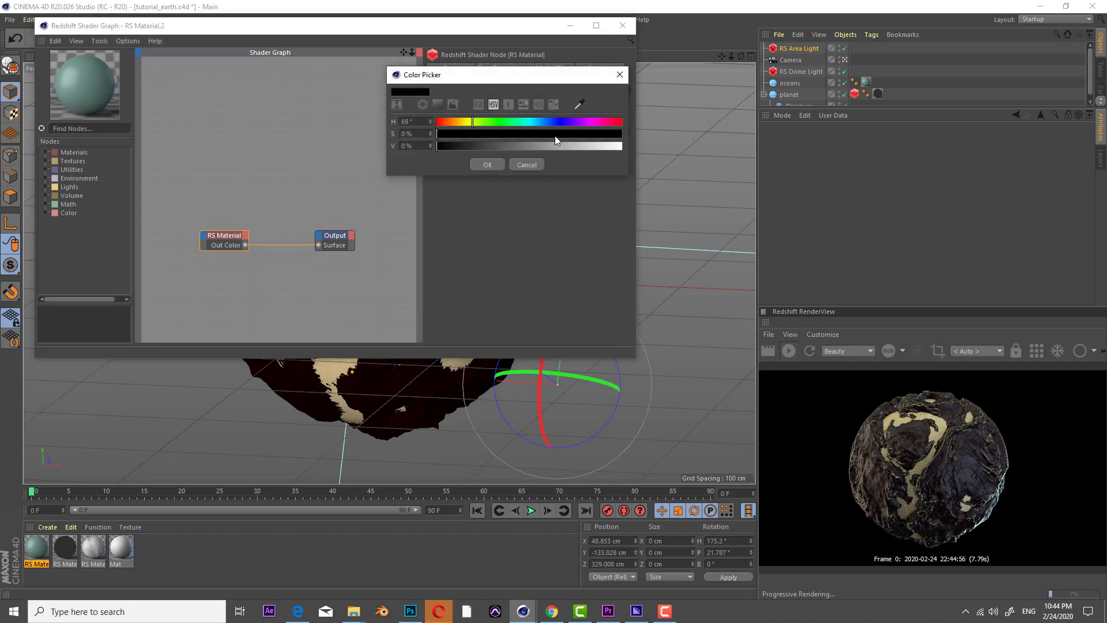
left_click(599, 145)
left_click(575, 133)
left_click(466, 122)
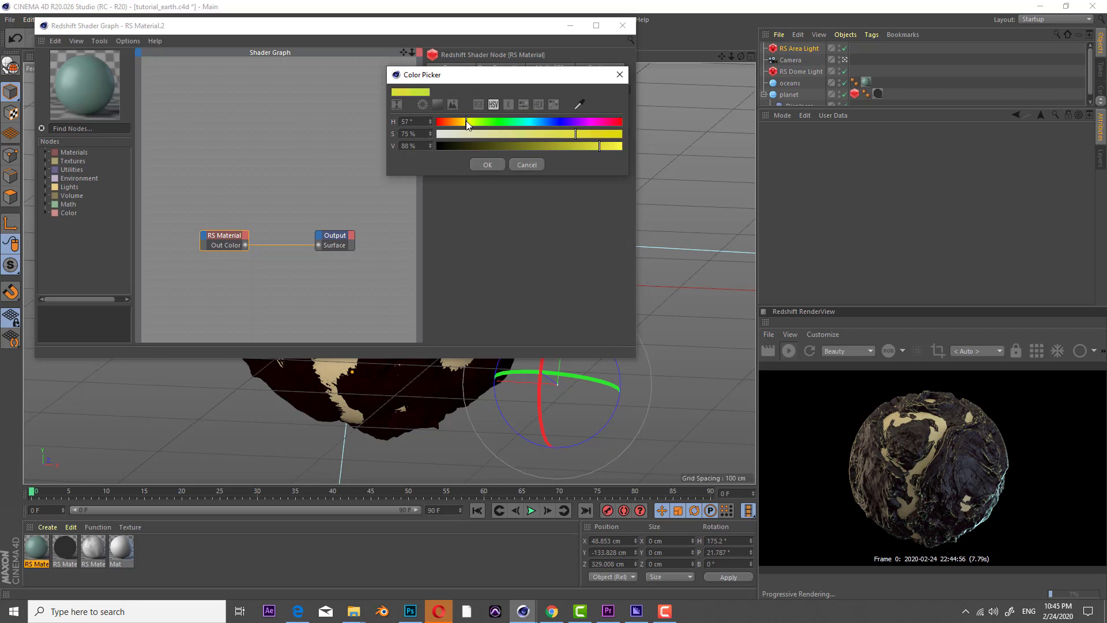
left_click(550, 133)
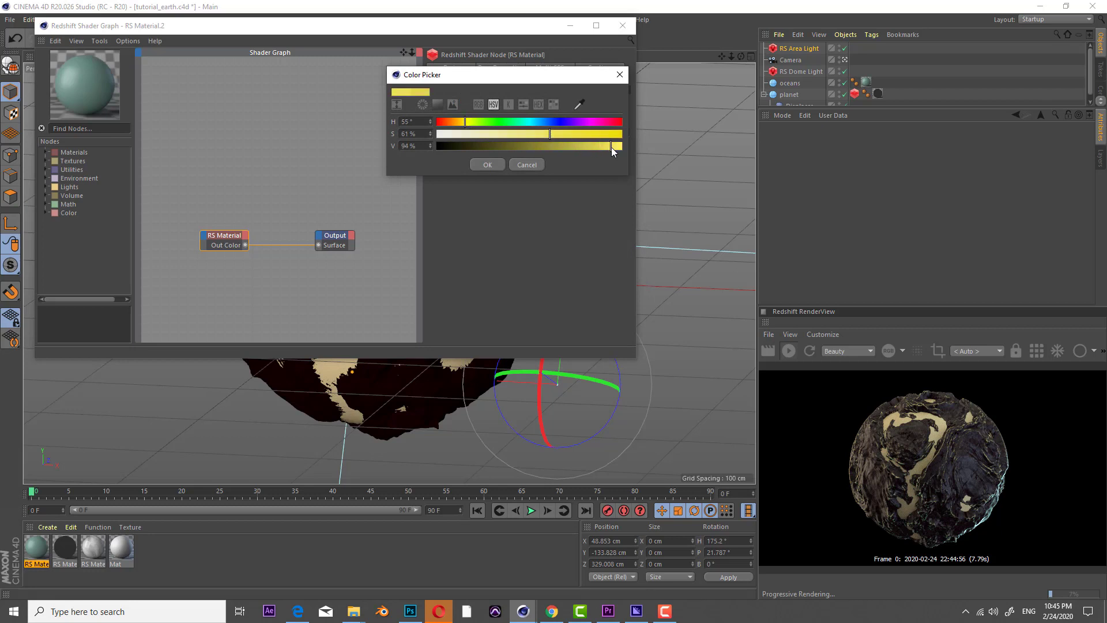
left_click(611, 147)
mouse_move(636, 138)
left_mouse_down()
mouse_move(554, 138)
mouse_move(570, 140)
left_mouse_up()
left_click_drag(464, 123, 461, 123)
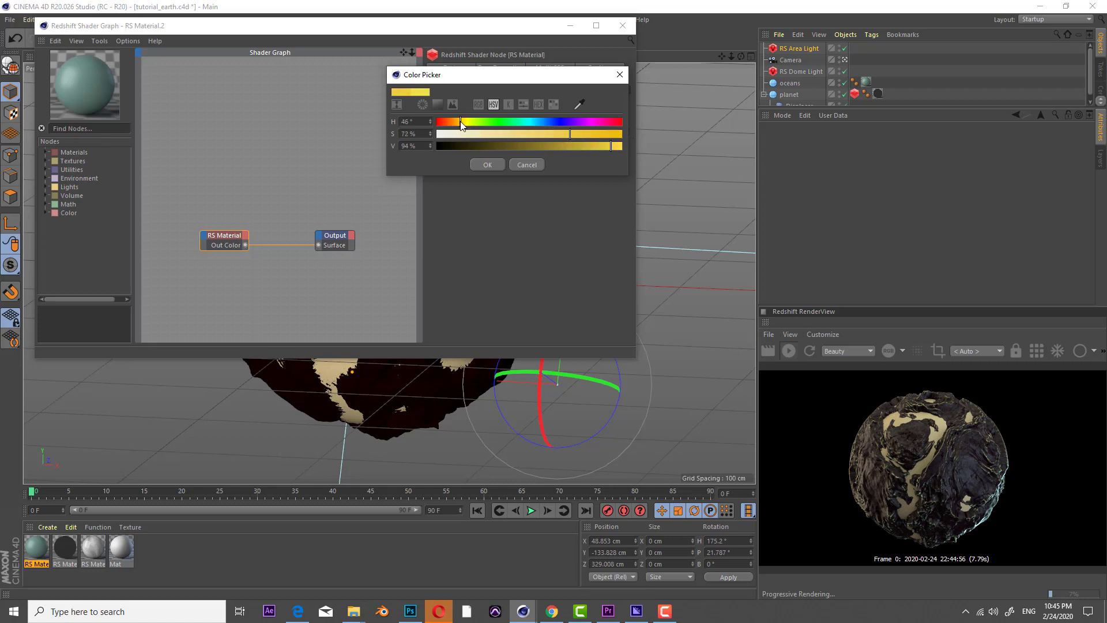
left_click(485, 163)
left_click_drag(540, 141, 565, 137)
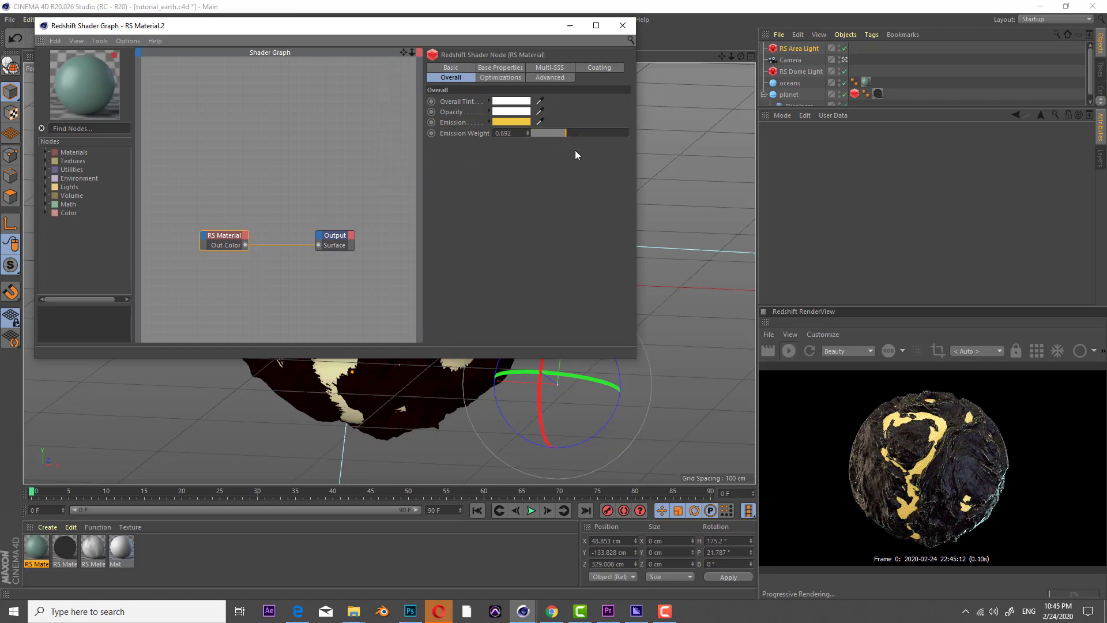
Shrink the oceans sphere to a radius of about 98.4 cm, moving the shader graph window out of the way.
left_click(790, 83)
left_click_drag(509, 30, 452, 385)
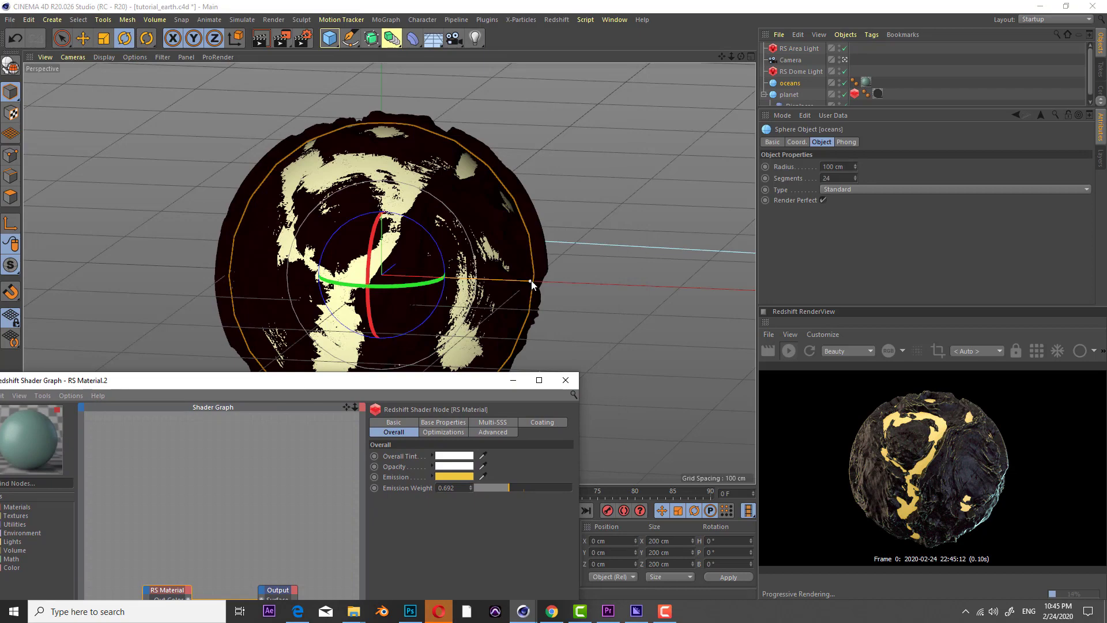
mouse_move(530, 283)
left_mouse_down()
mouse_move(538, 280)
mouse_move(530, 283)
left_mouse_up()
left_click_drag(475, 379, 541, 123)
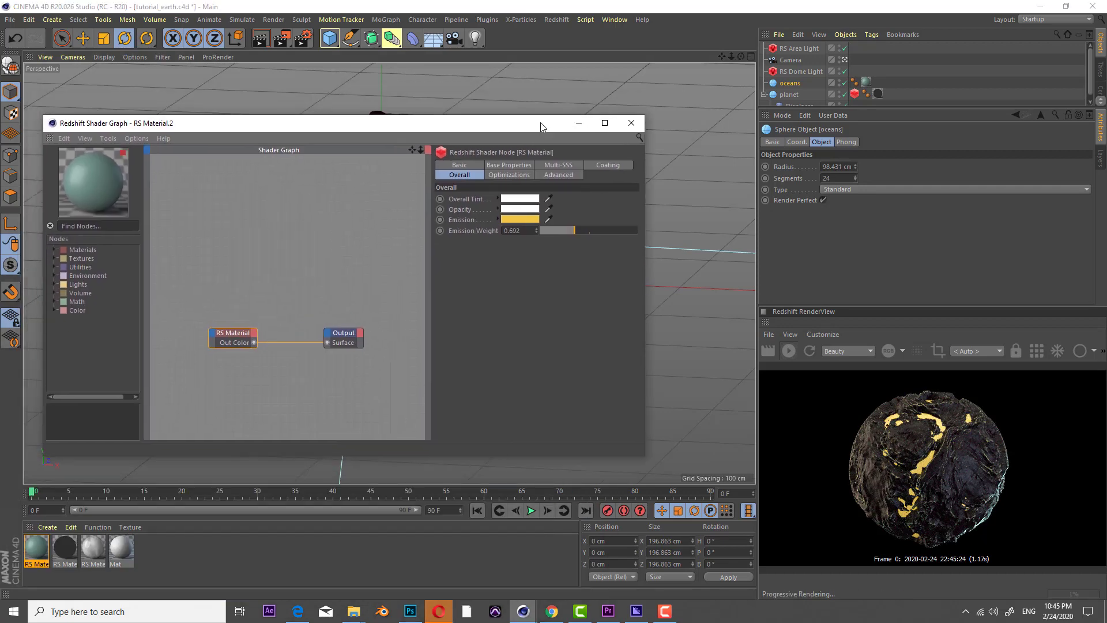
Switch the renderer to Redshift in the render settings and set the minimum unified samples to 256.
key("ctrl+b")
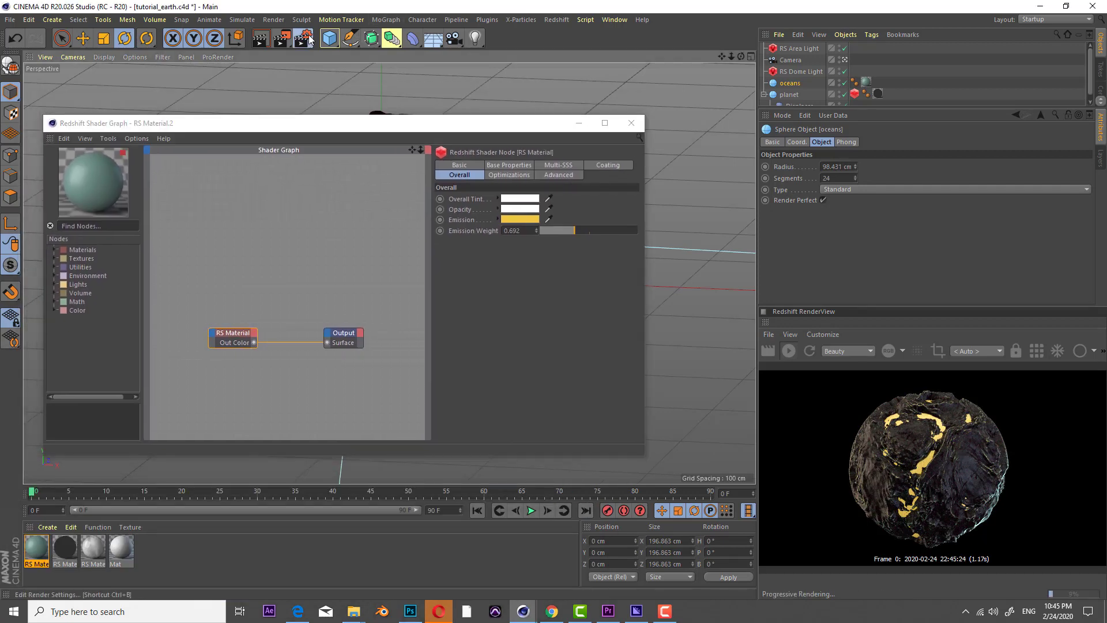
left_click(379, 52)
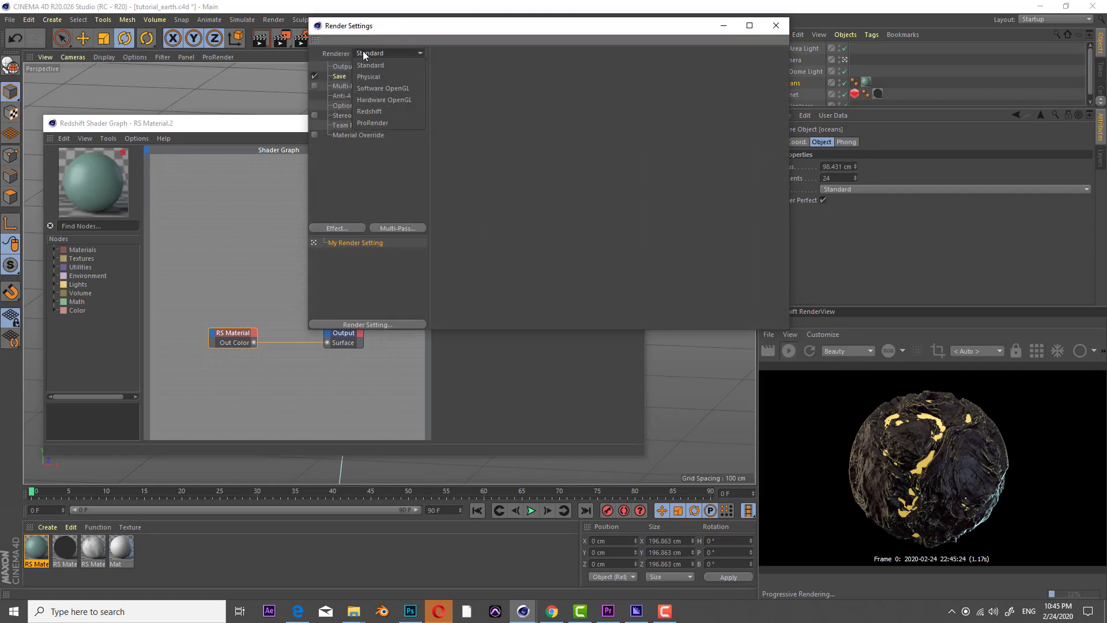
left_click(377, 110)
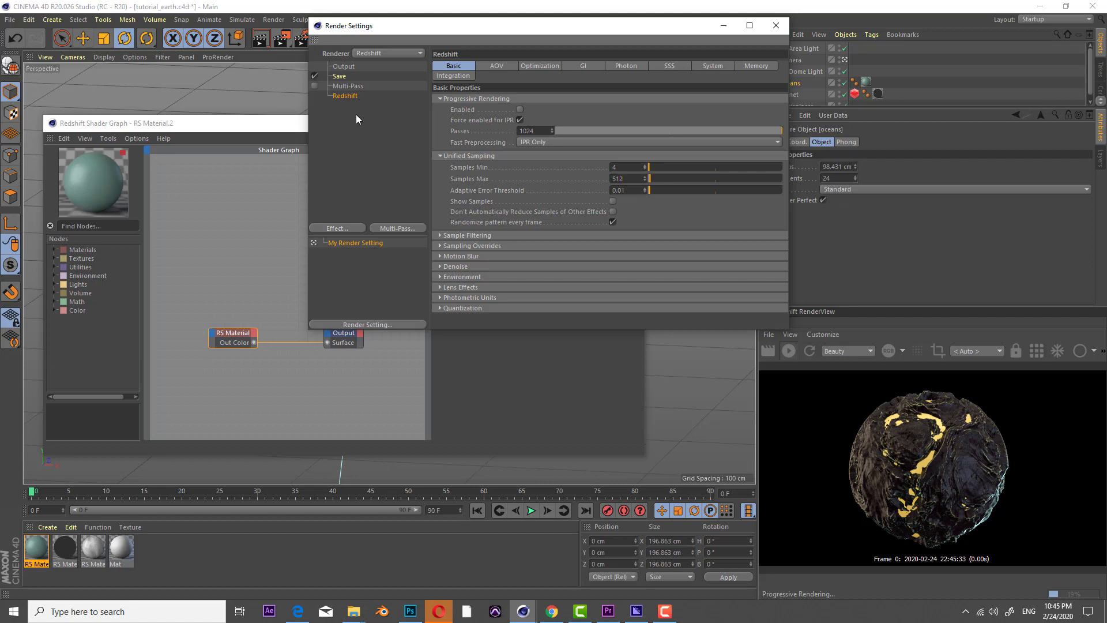
left_click_drag(631, 166, 374, 140)
type("256")
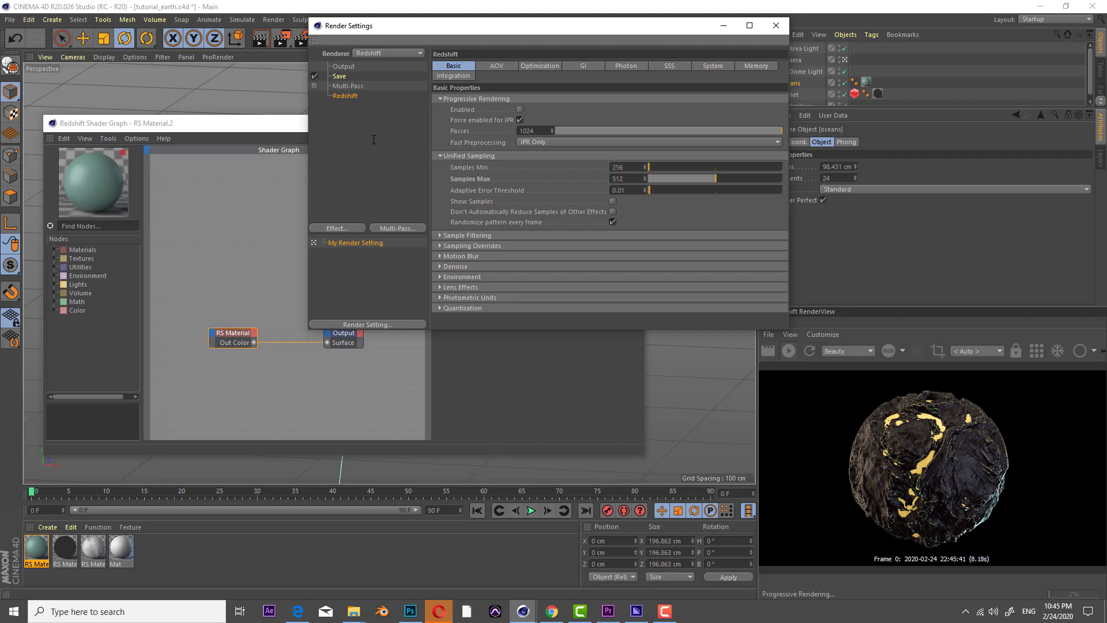
Set the maximum unified samples to 512 and choose Brute Force for both the primary and secondary GI engines.
key("Return")
left_click(583, 66)
left_click(590, 109)
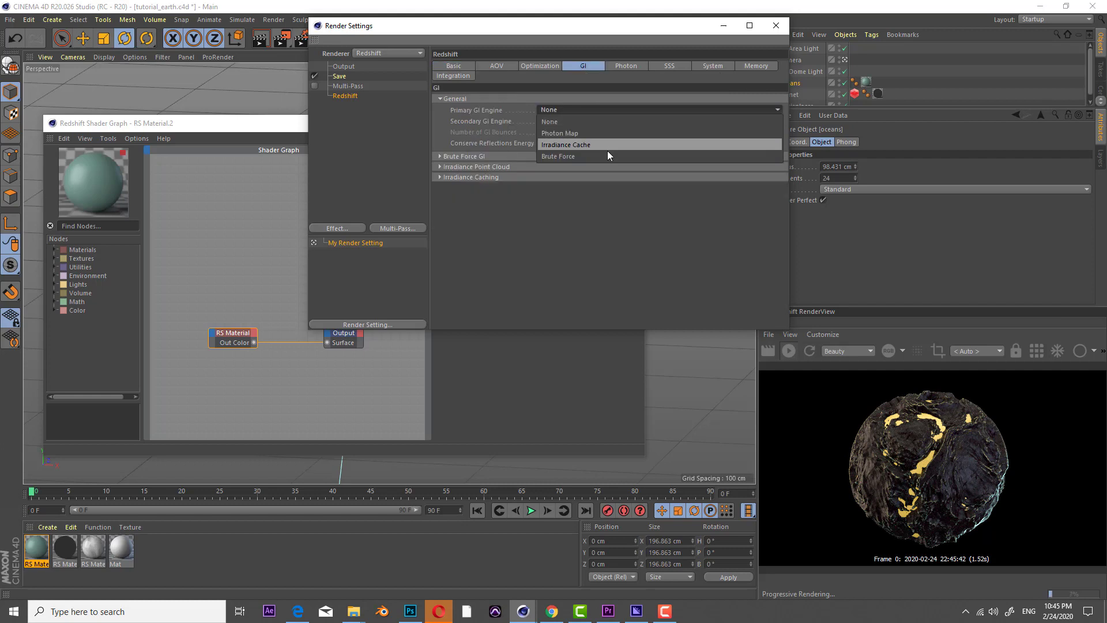
left_click(607, 155)
left_click(591, 121)
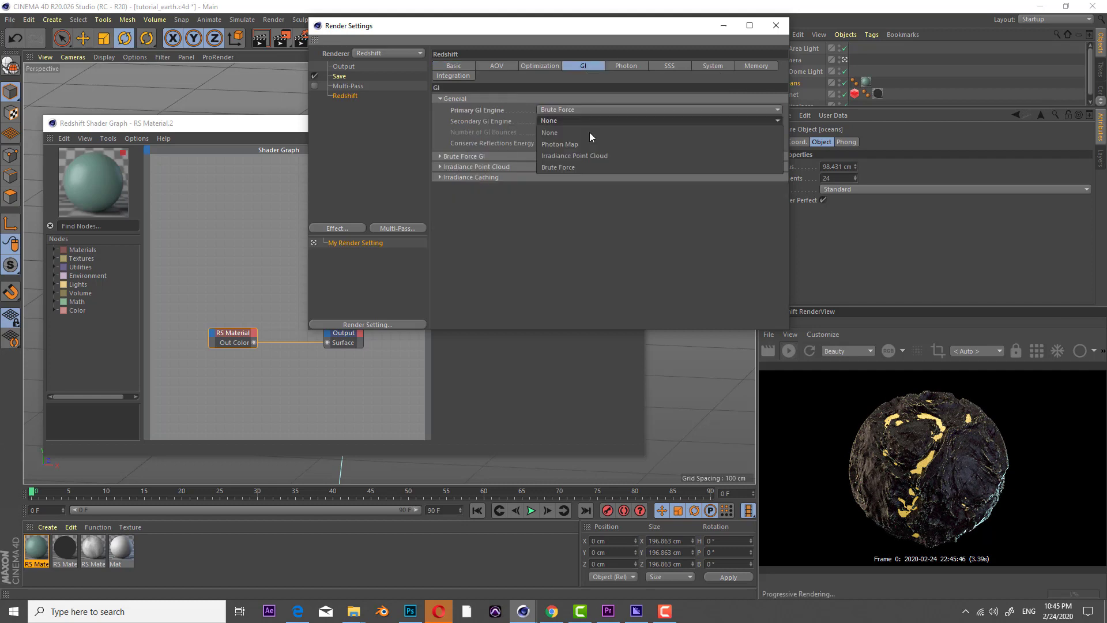
left_click(600, 167)
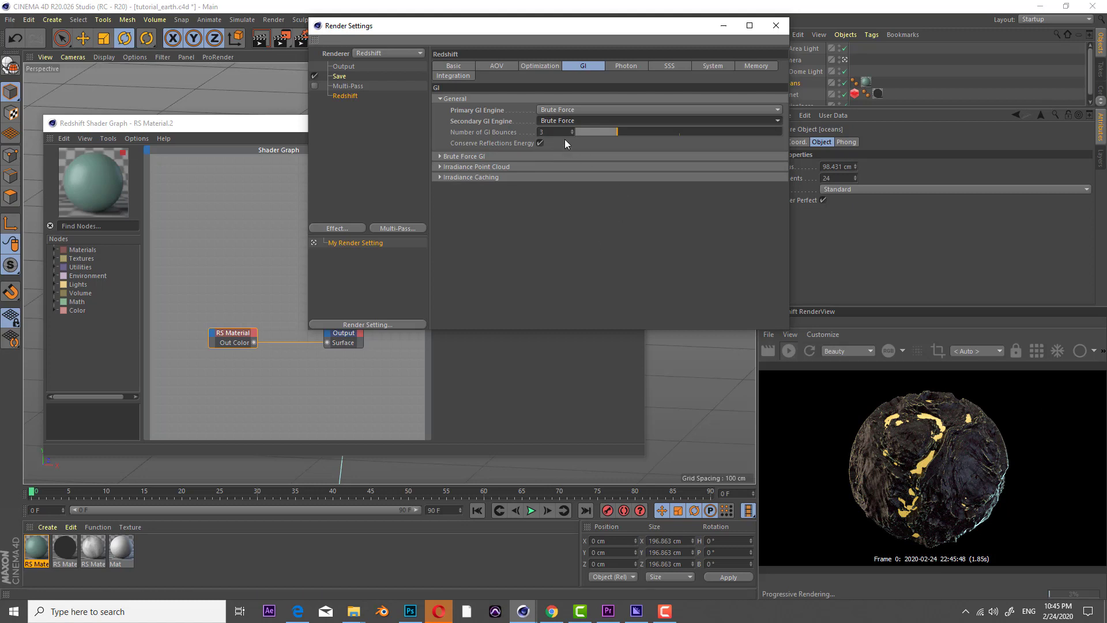
Set the number of GI bounces to 15, then close the render settings and the shader graph.
key("Tab")
key("Return")
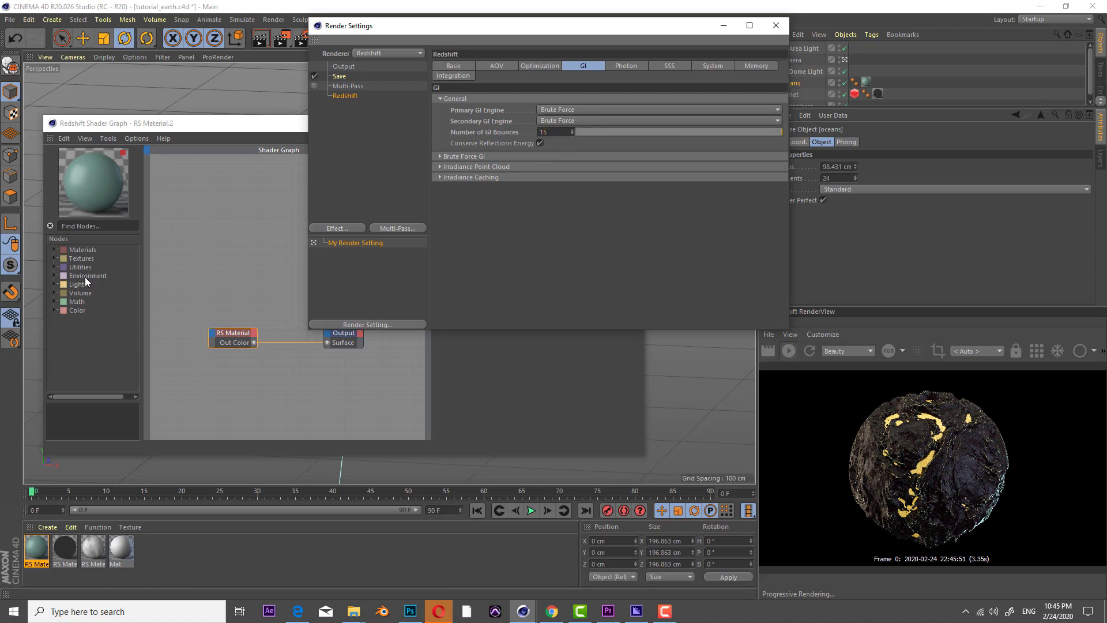
left_click(776, 26)
left_click(637, 122)
Lower the RS Dome Light's exposure to about -0.626.
left_click(805, 72)
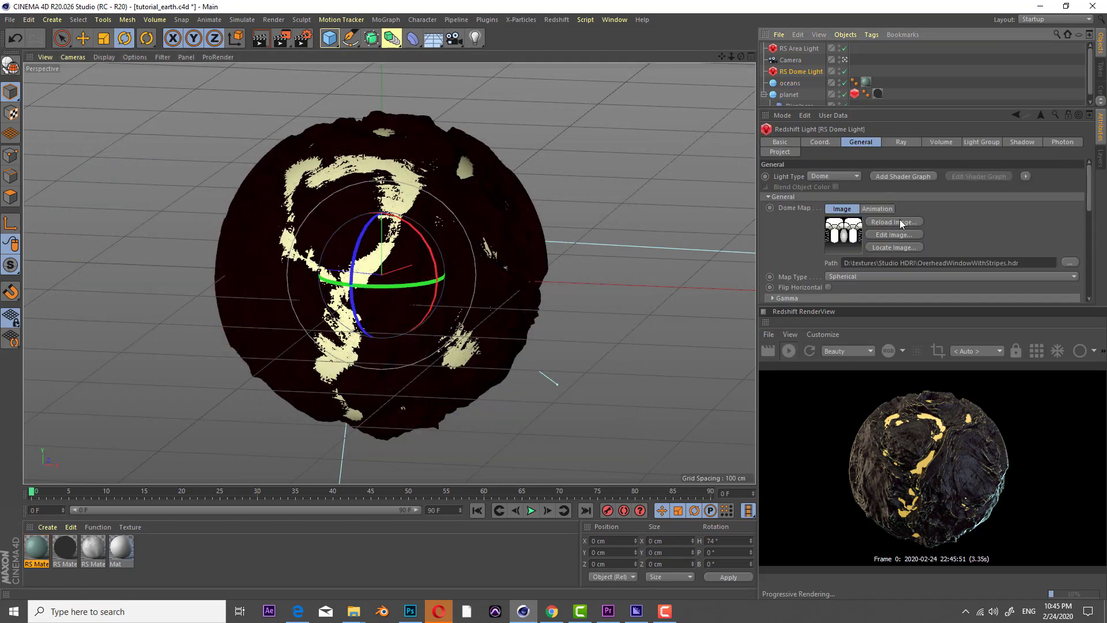
scroll(812, 237, "down", 3)
left_click_drag(959, 241, 956, 240)
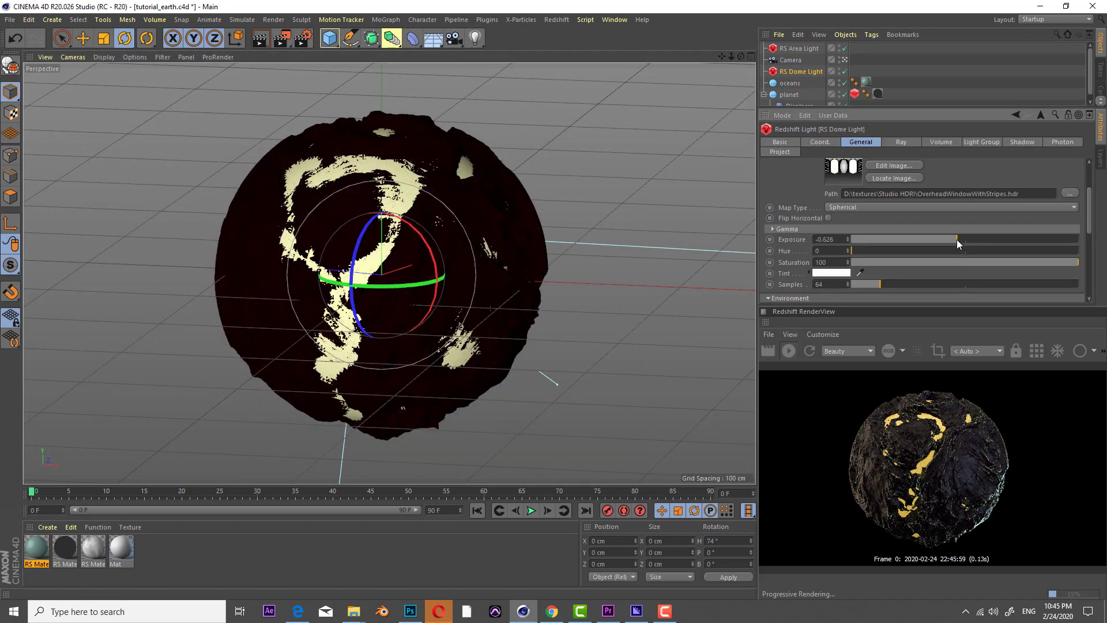
Add a Redshift Camera tag to the camera and override and enable its bokeh.
left_click_drag(732, 56, 795, 30)
left_click(790, 60)
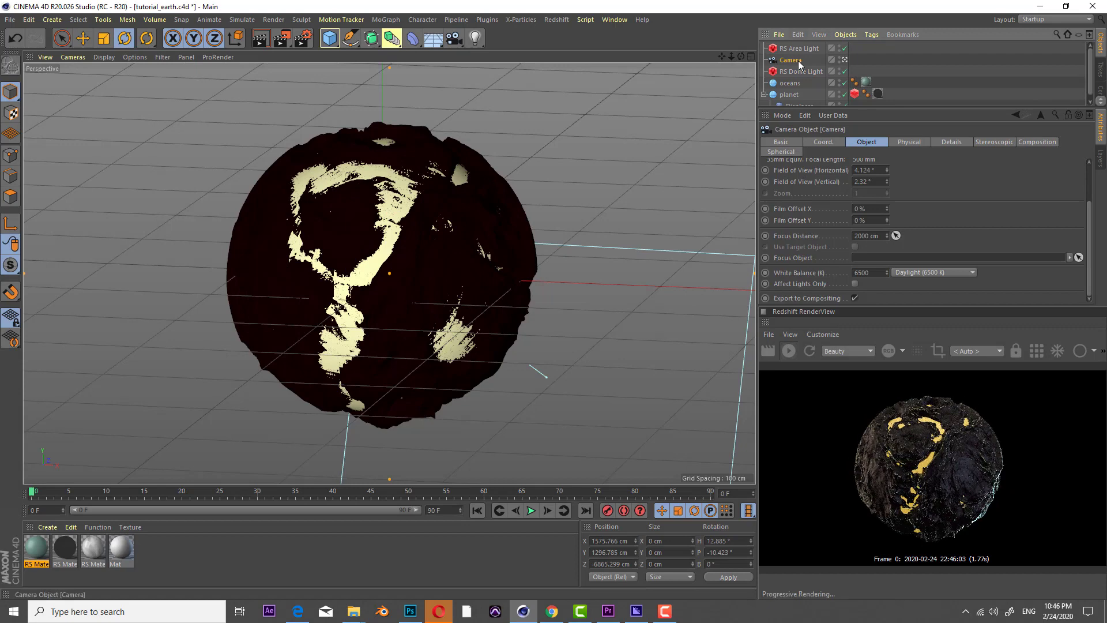
right_click(801, 61)
mouse_move(882, 140)
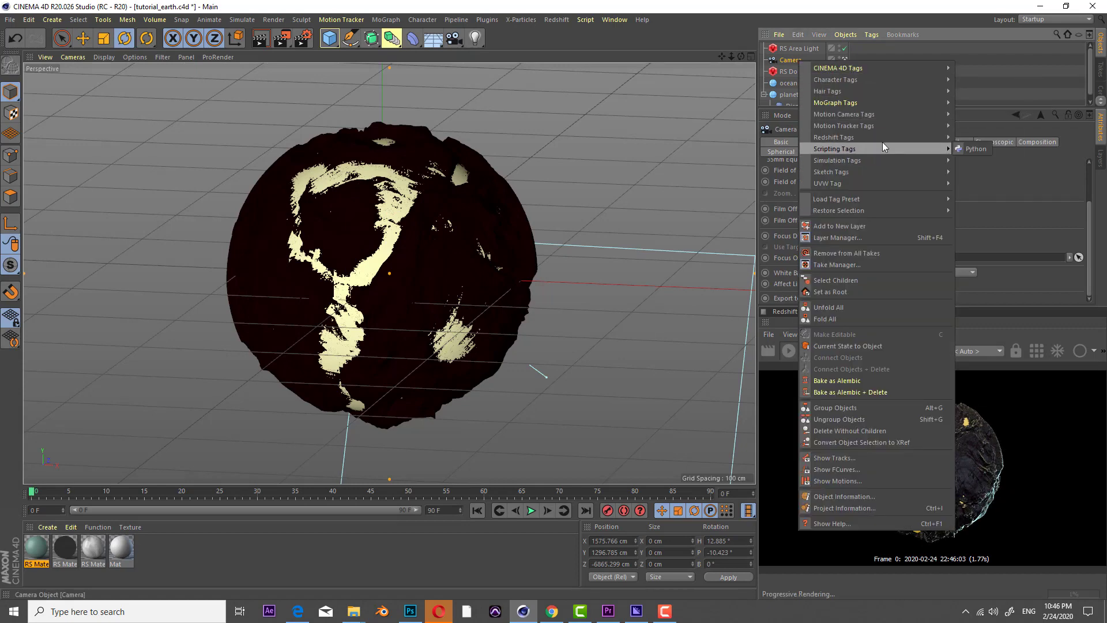
left_click(991, 139)
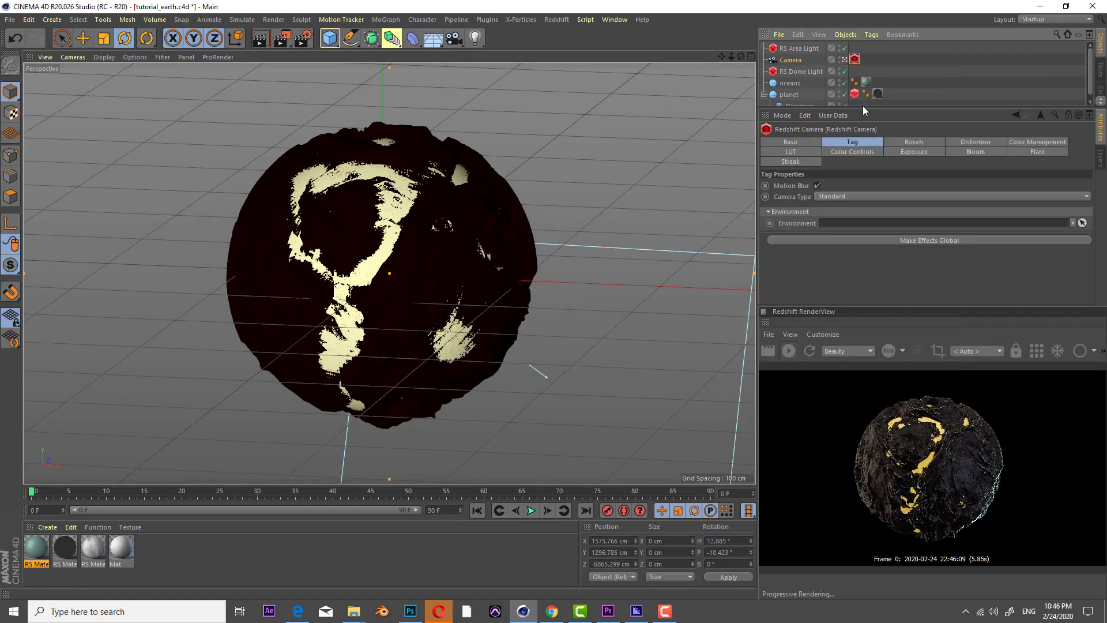
left_click(915, 145)
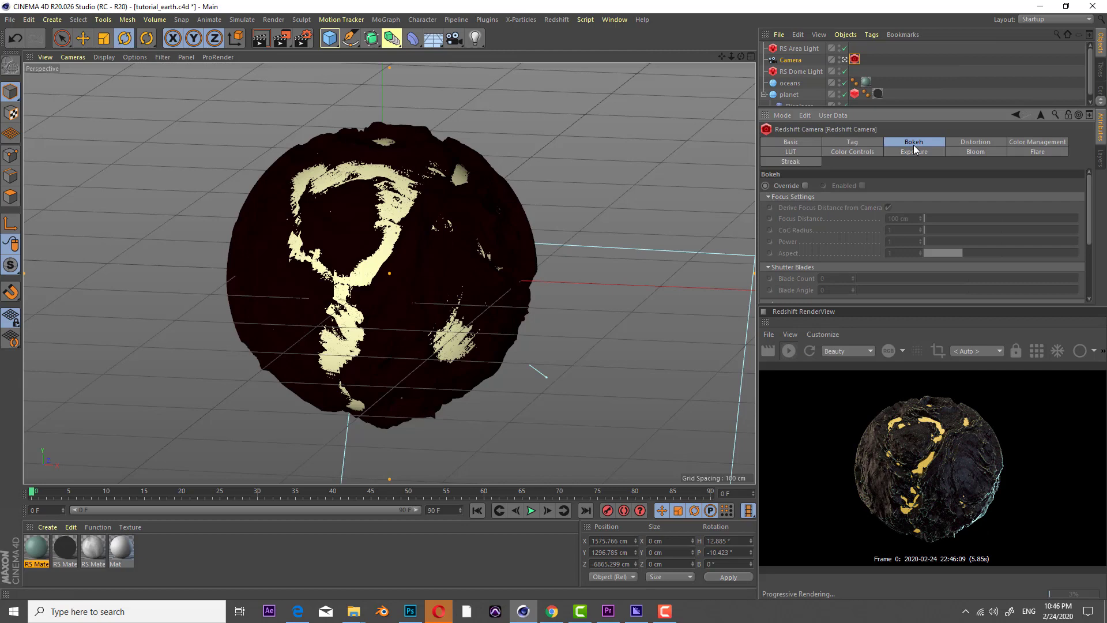
left_click(807, 186)
left_click(862, 185)
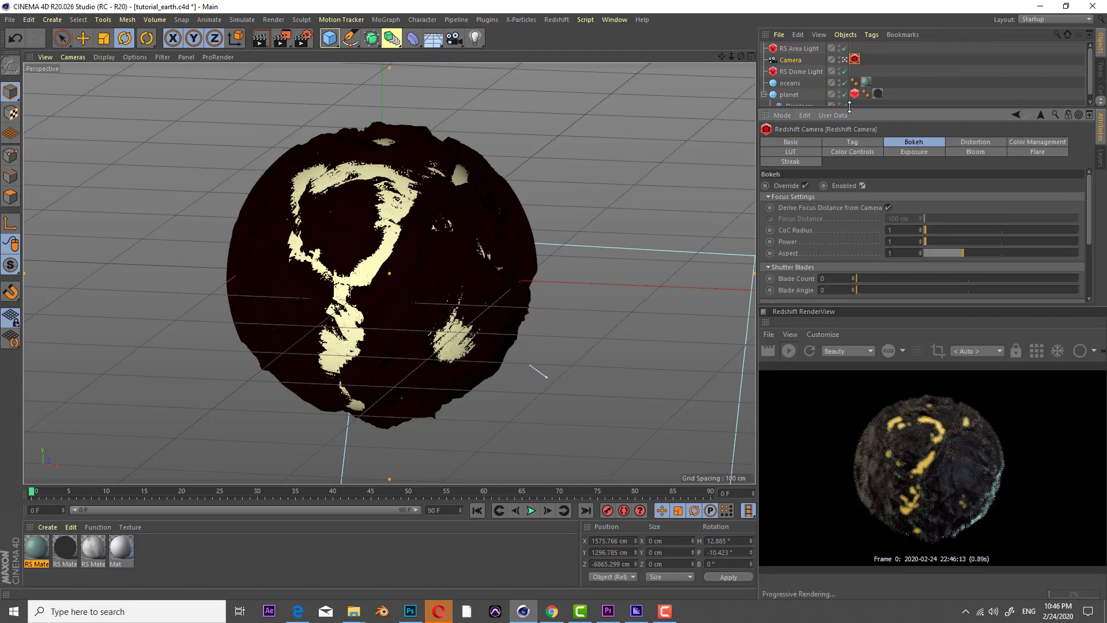
Assign the planet sphere as the camera's focus object.
left_click(790, 59)
left_click_drag(815, 109, 816, 154)
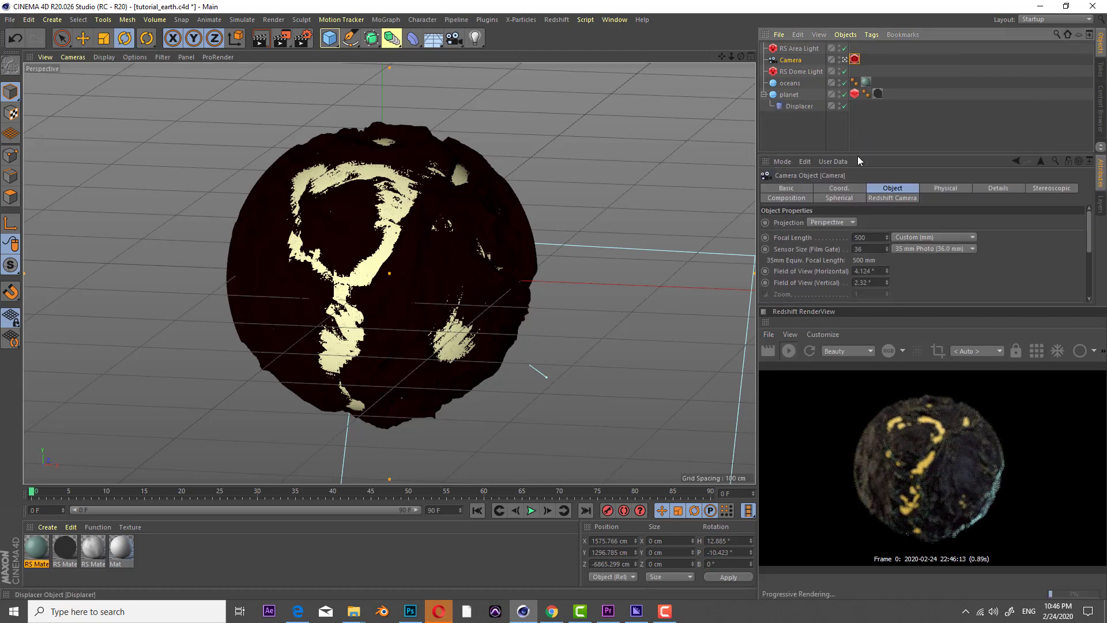
left_click_drag(883, 156, 877, 79)
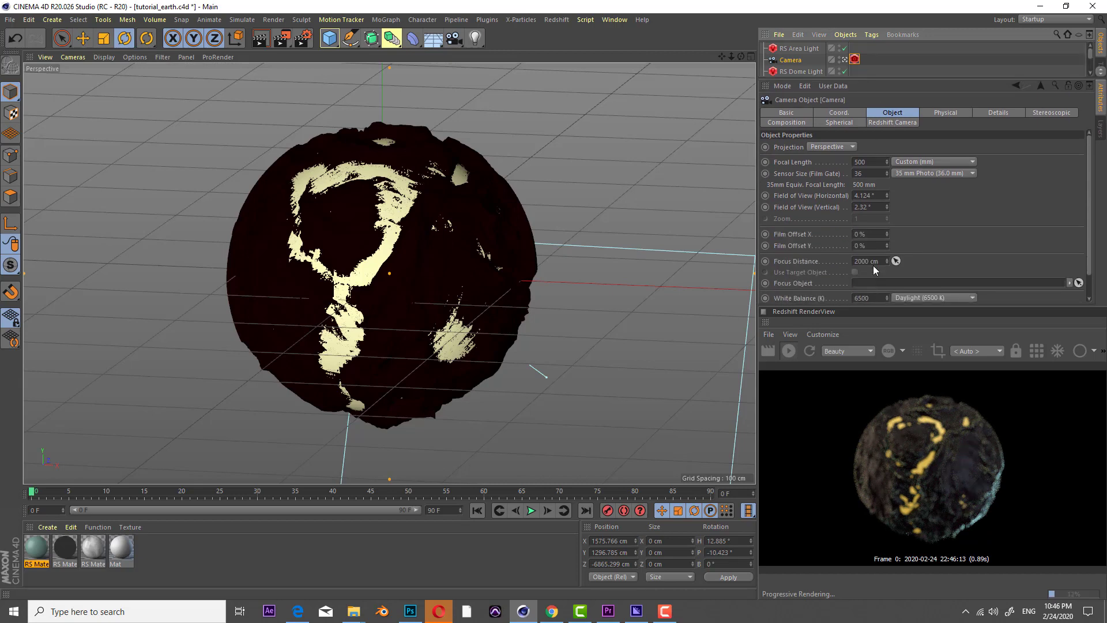
scroll(791, 63, "down", 3)
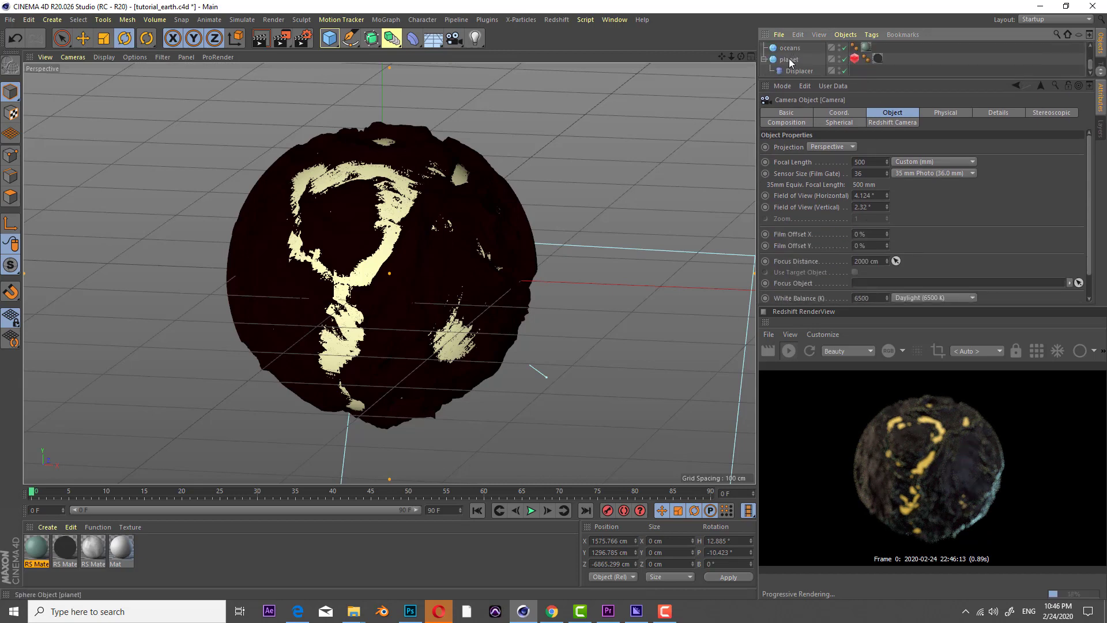
left_click_drag(789, 60, 886, 285)
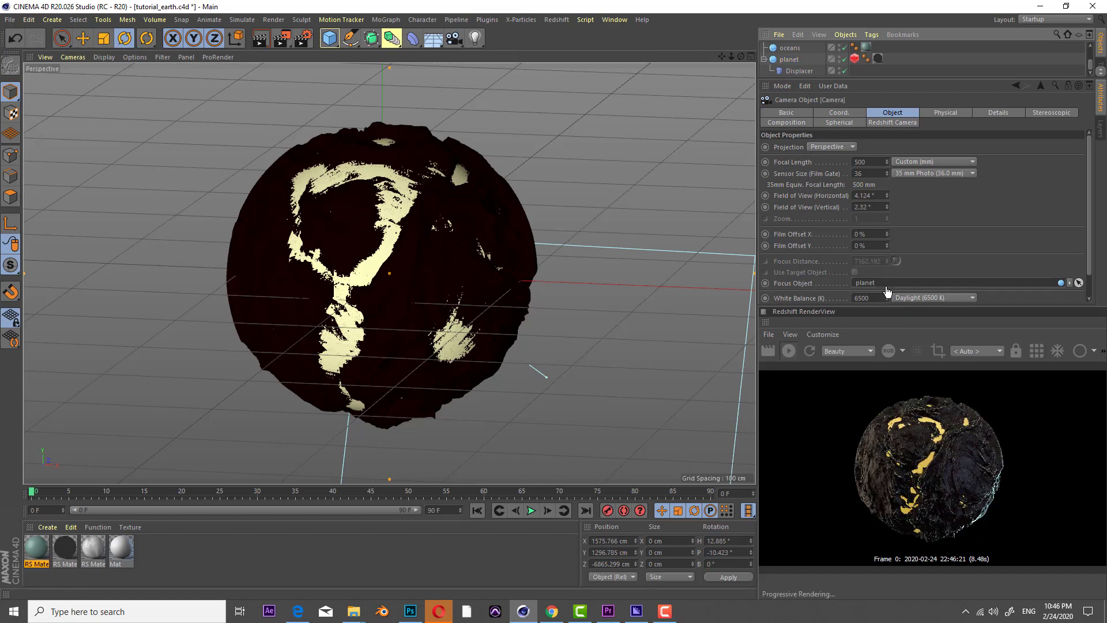
scroll(920, 56, "up", 3)
left_click_drag(907, 79, 906, 134)
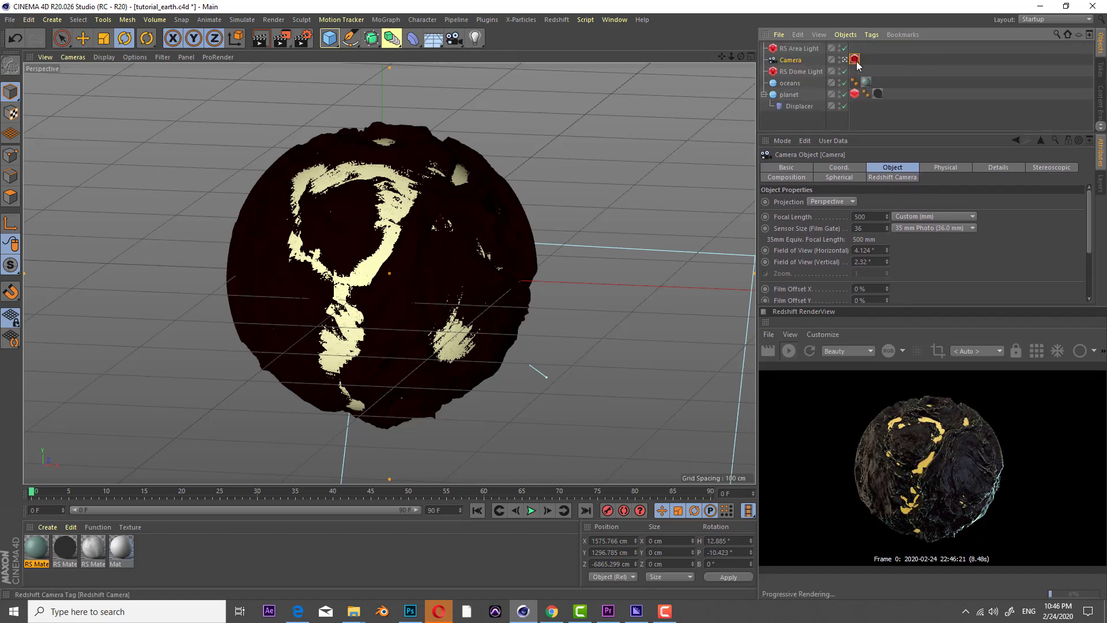
Set the Redshift Camera tag's bokeh CoC radius and power to 50 each.
left_click(855, 60)
left_click(902, 254)
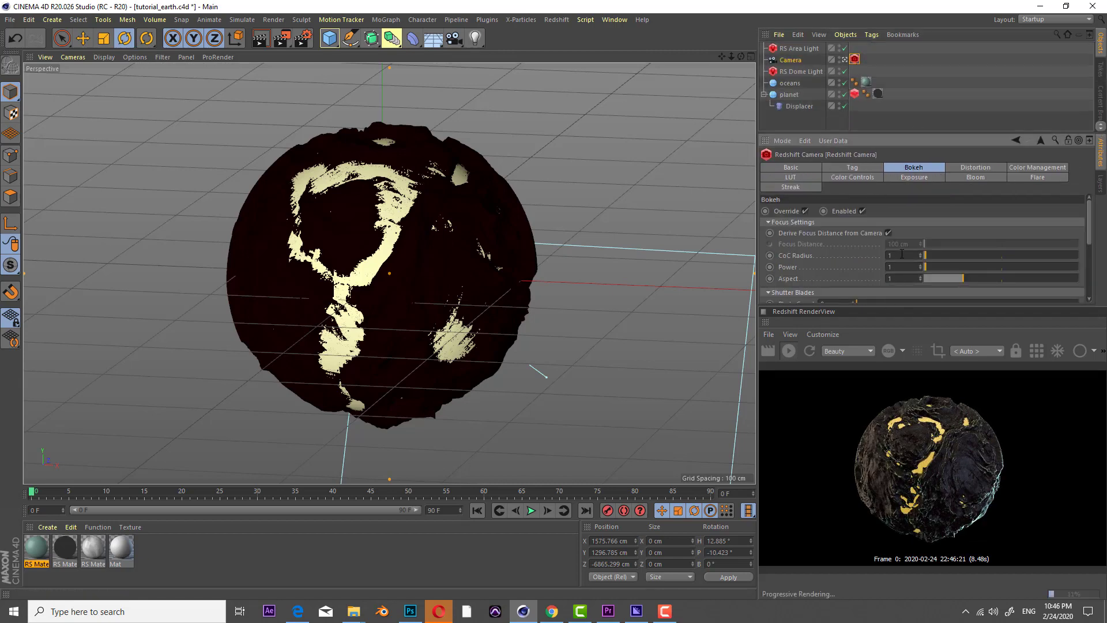
key("Return")
key("Return")
double_click(908, 255)
type("50")
double_click(900, 266)
type("50")
key("Return")
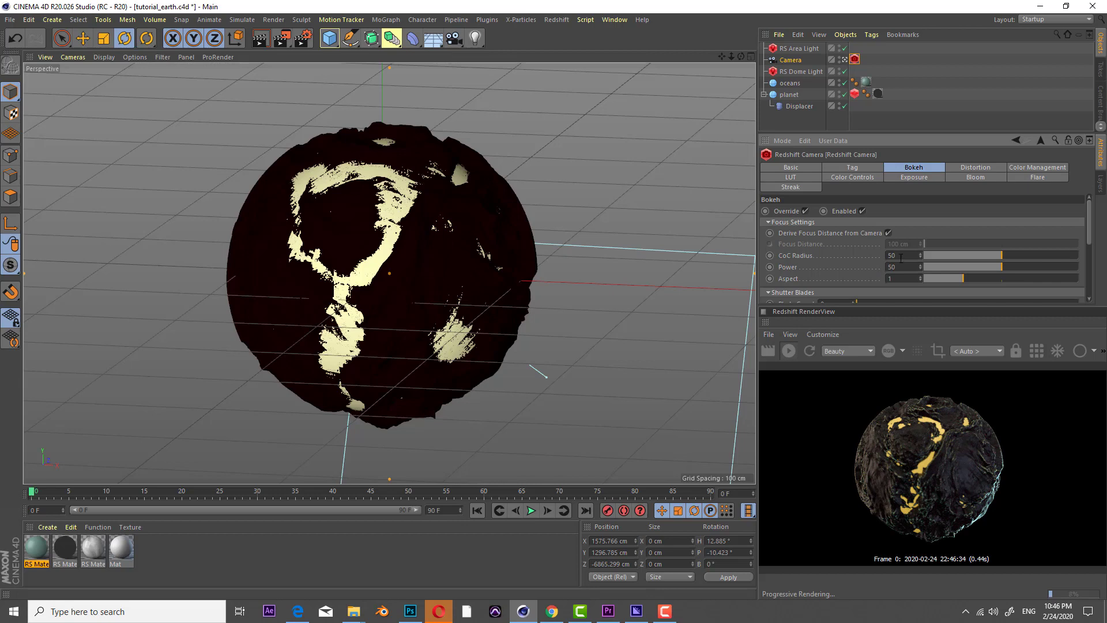
Set the bokeh CoC radius and power to 25 each.
type("2")
double_click(892, 269)
type("25")
key("Return")
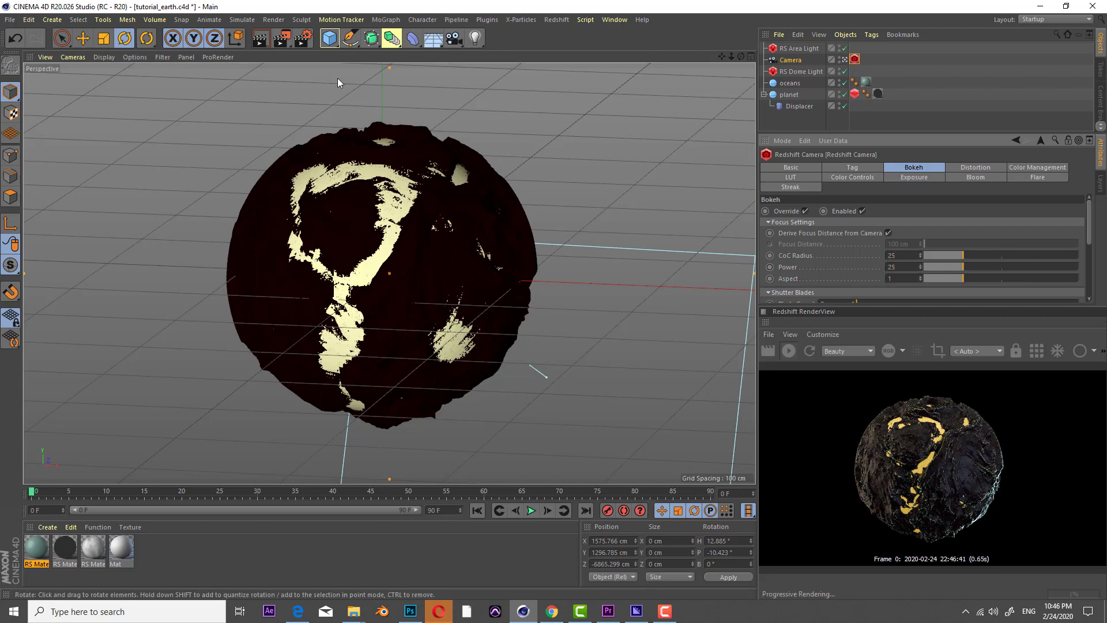
Create a null and move it toward the planet's camera-facing side, to about Y 9.79 cm and Z -76.9 cm.
left_click_drag(335, 44, 381, 53)
middle_click(395, 183)
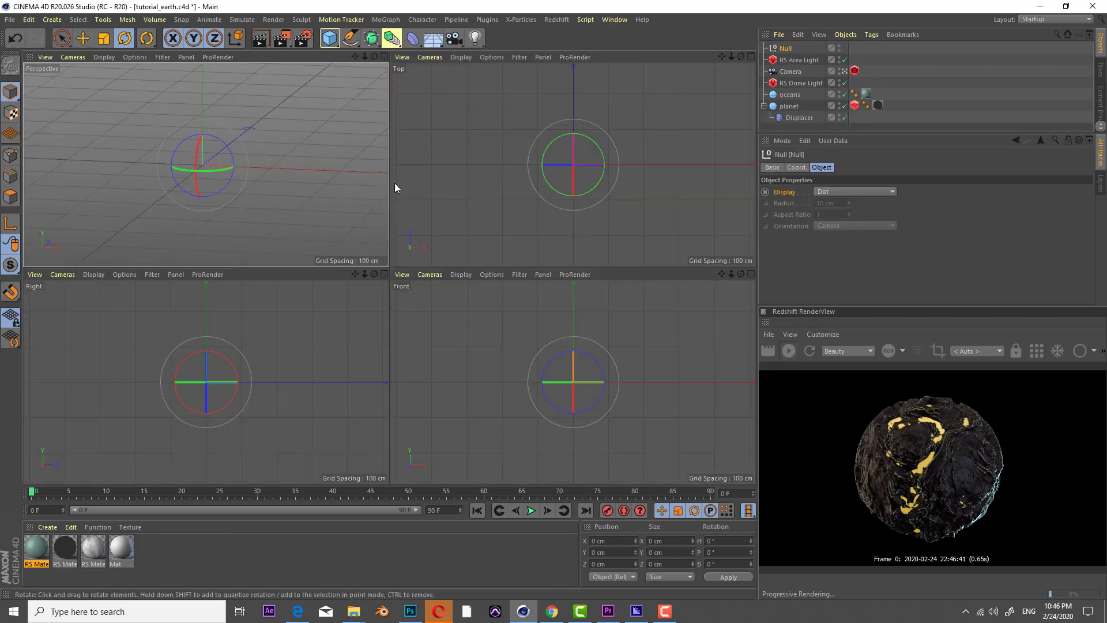
left_click(83, 39)
left_click_drag(247, 383, 208, 350)
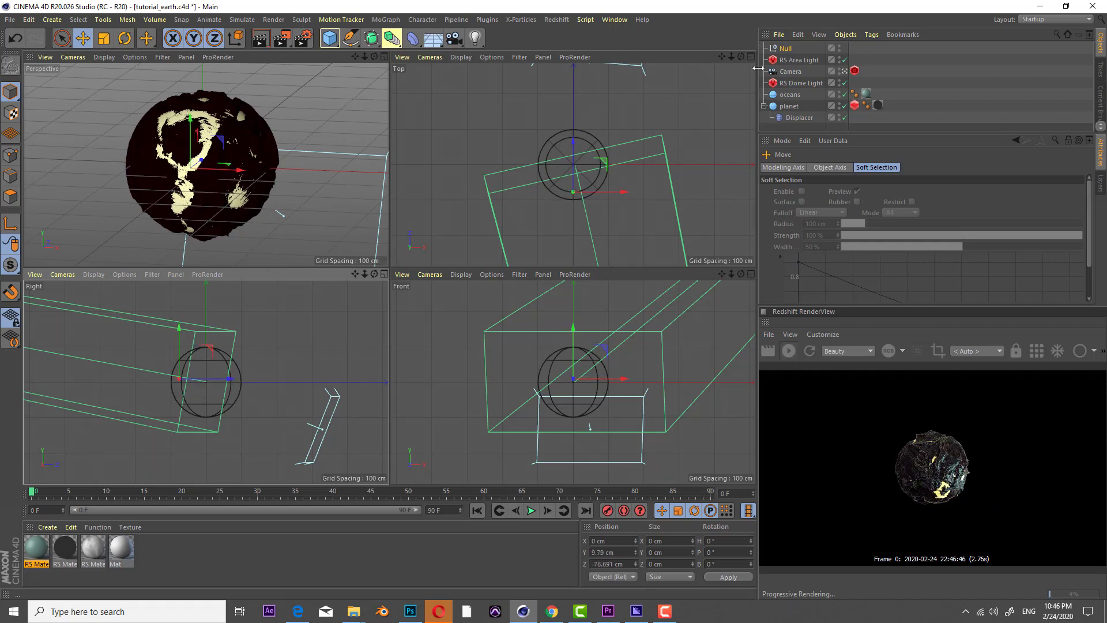
Assign the null as the camera's focus object, return to the single perspective view and refresh the Redshift preview.
left_click(790, 71)
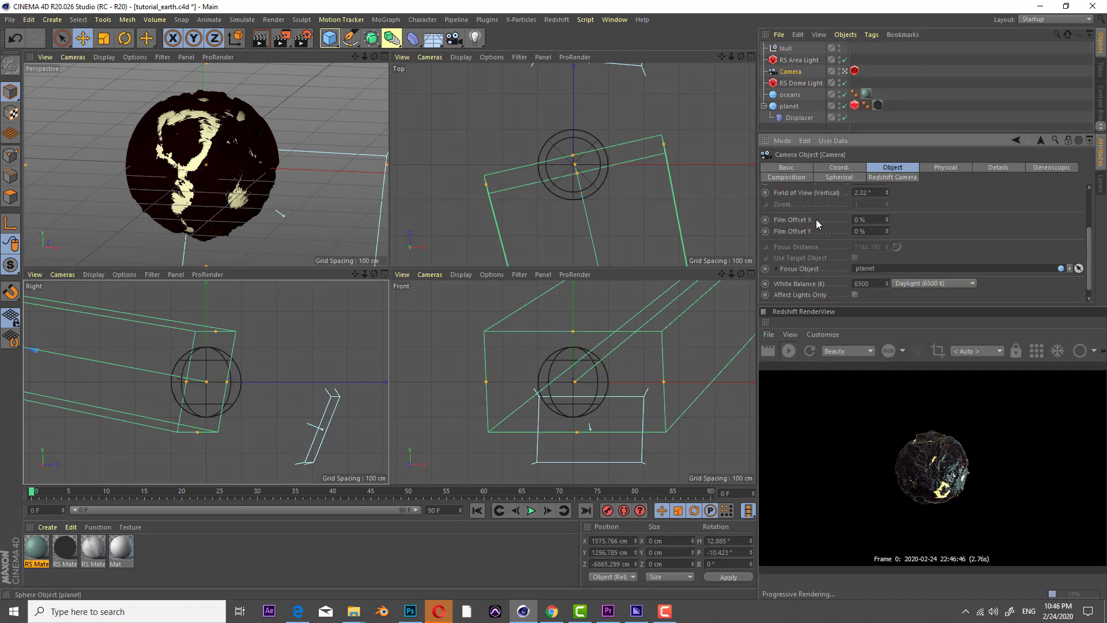
left_click_drag(786, 50, 871, 269)
middle_click(381, 130)
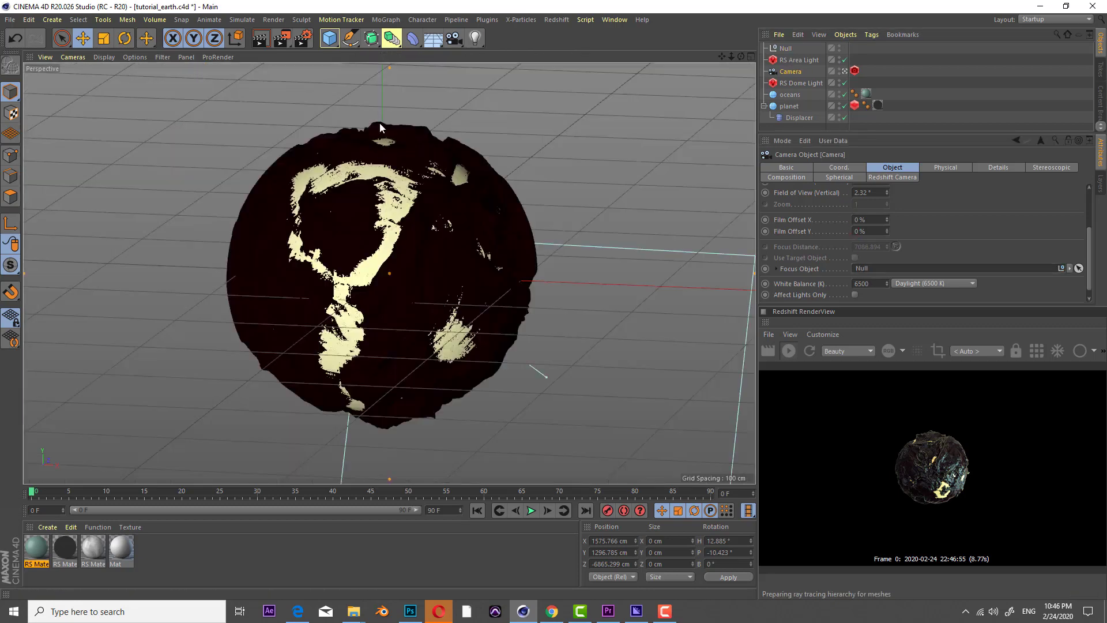
left_click(810, 351)
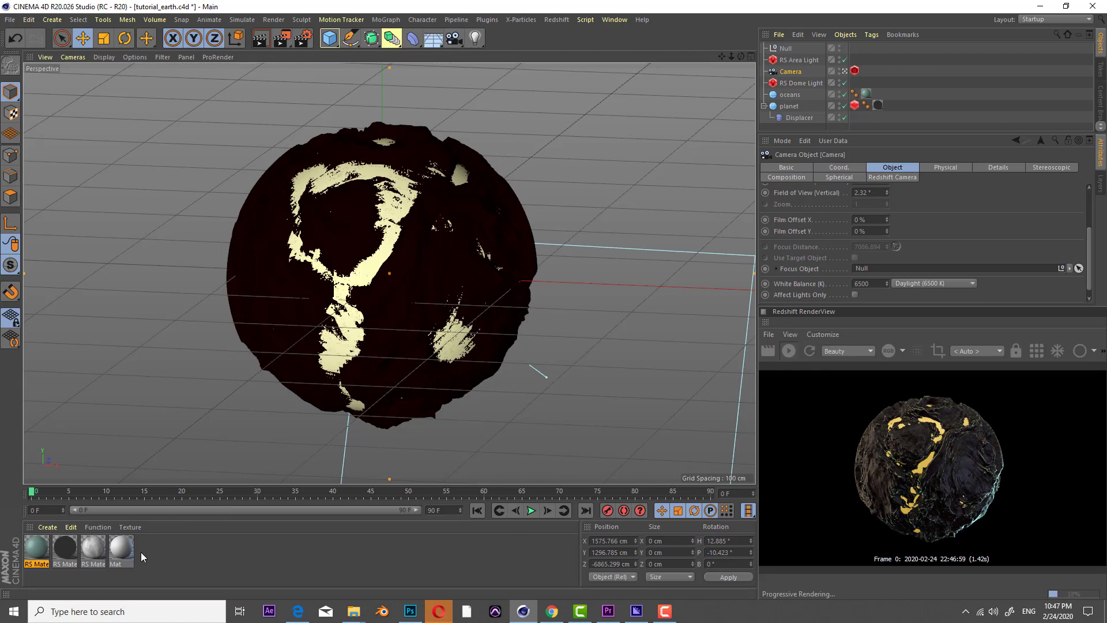
Open the ocean material's shader graph and set its emission weight to 0.
double_click(40, 551)
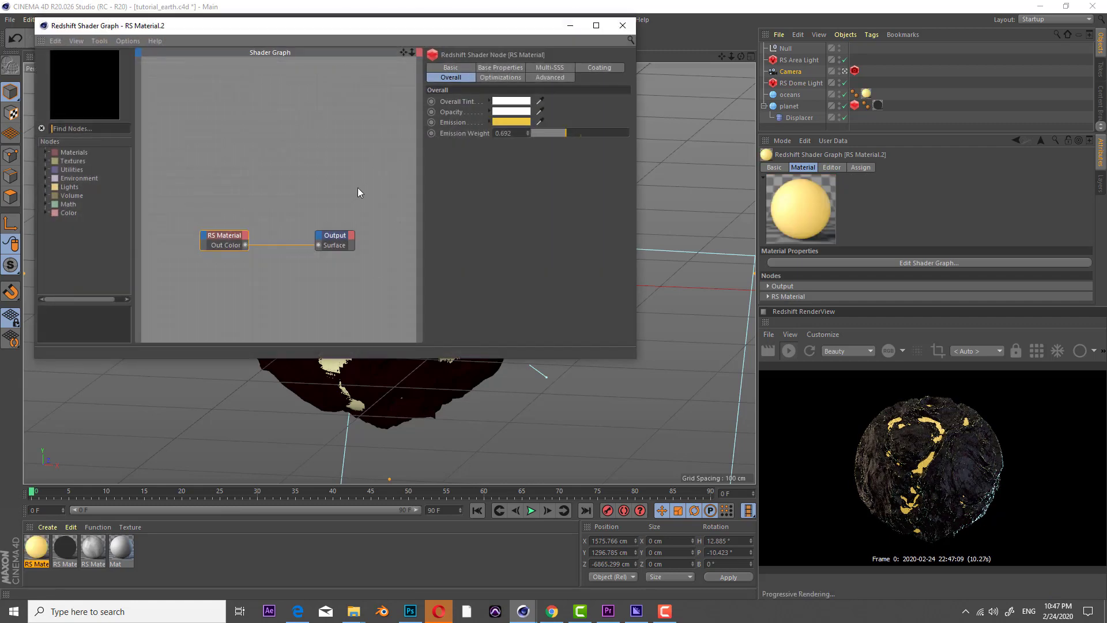
left_click_drag(544, 136, 483, 137)
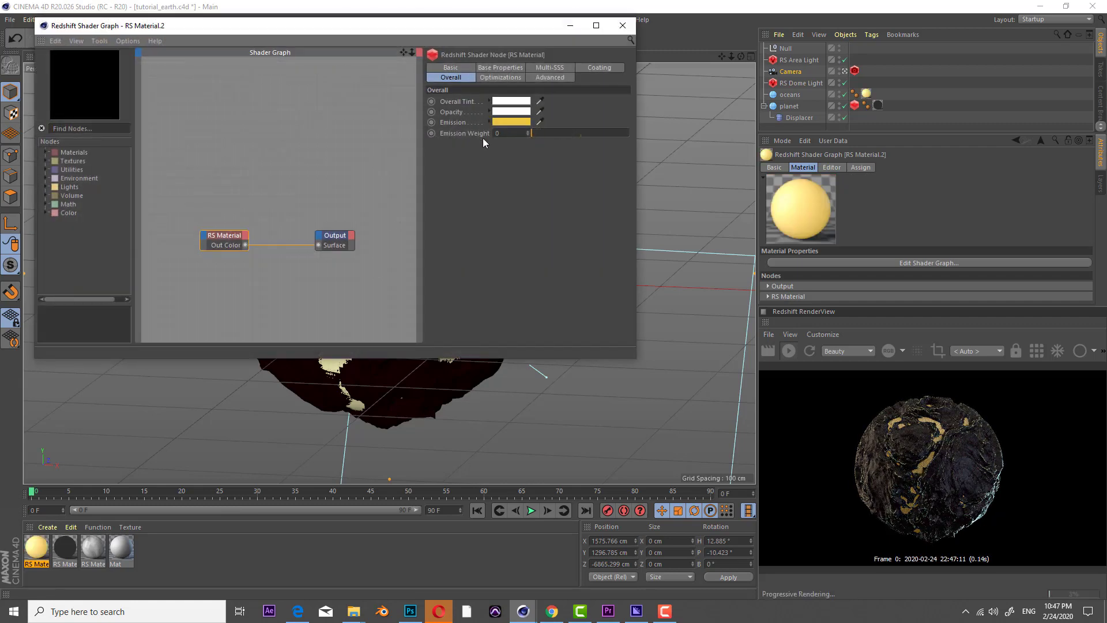
Apply the Gold preset to the ocean material and raise its reflection roughness to about 0.324.
left_click(500, 68)
left_click(507, 102)
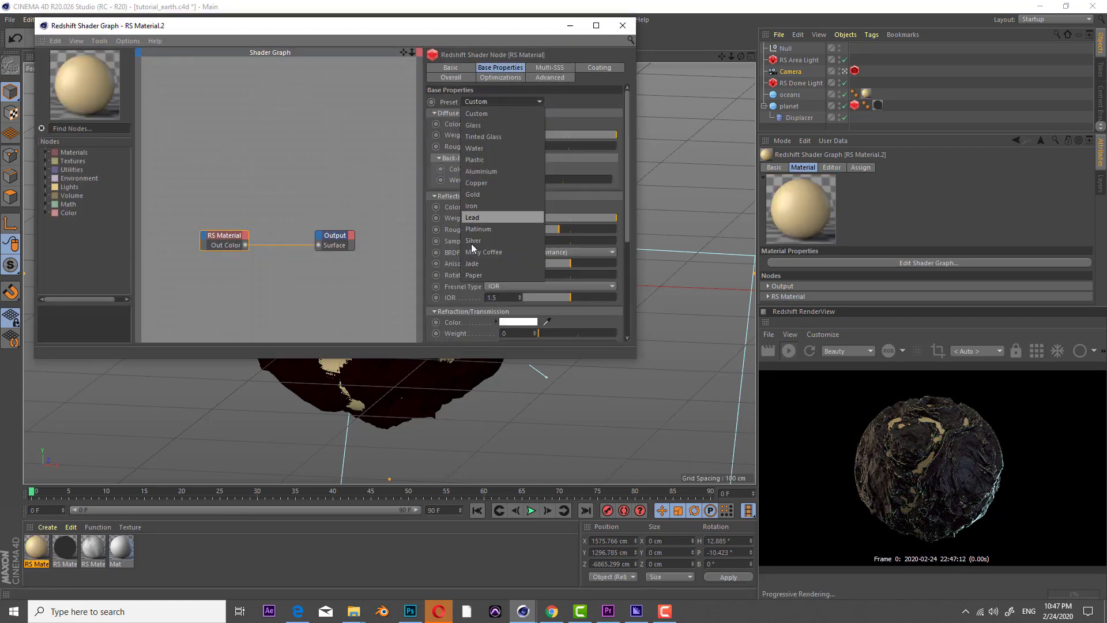
left_click(493, 193)
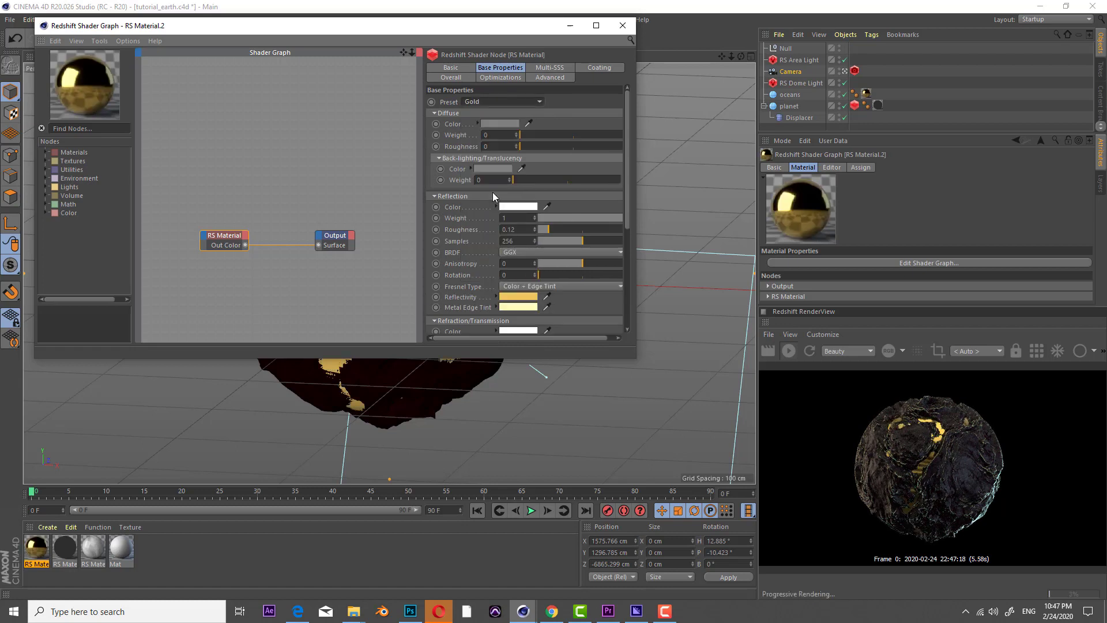
left_click_drag(549, 229, 567, 233)
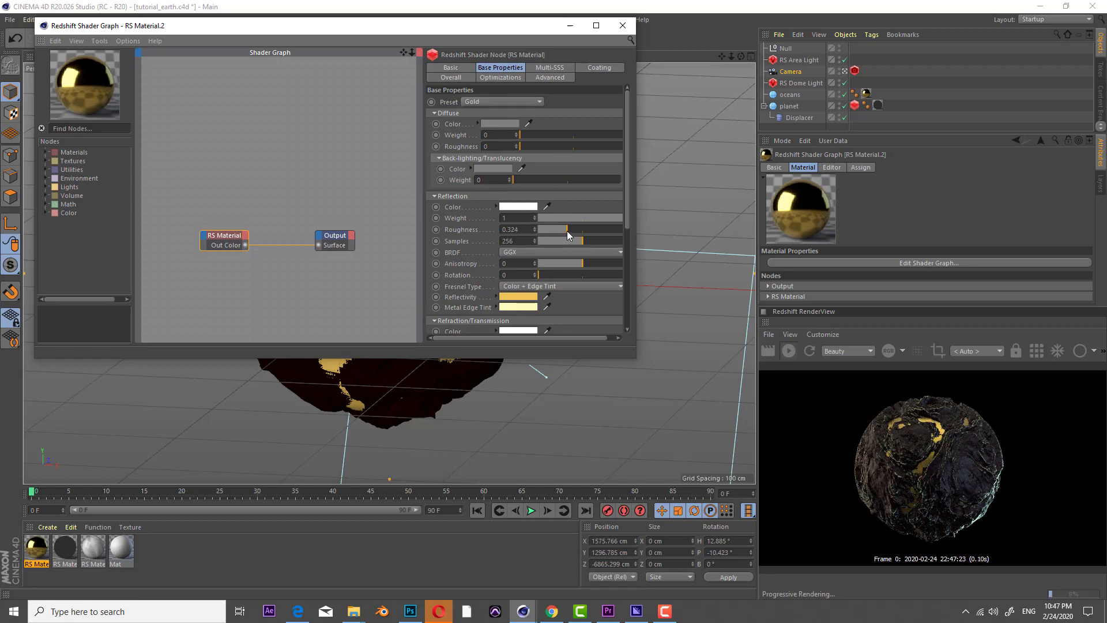
Apply the Platinum preset to the ocean material, set its reflection roughness to about 0.343 and close the shader graph.
left_click(496, 101)
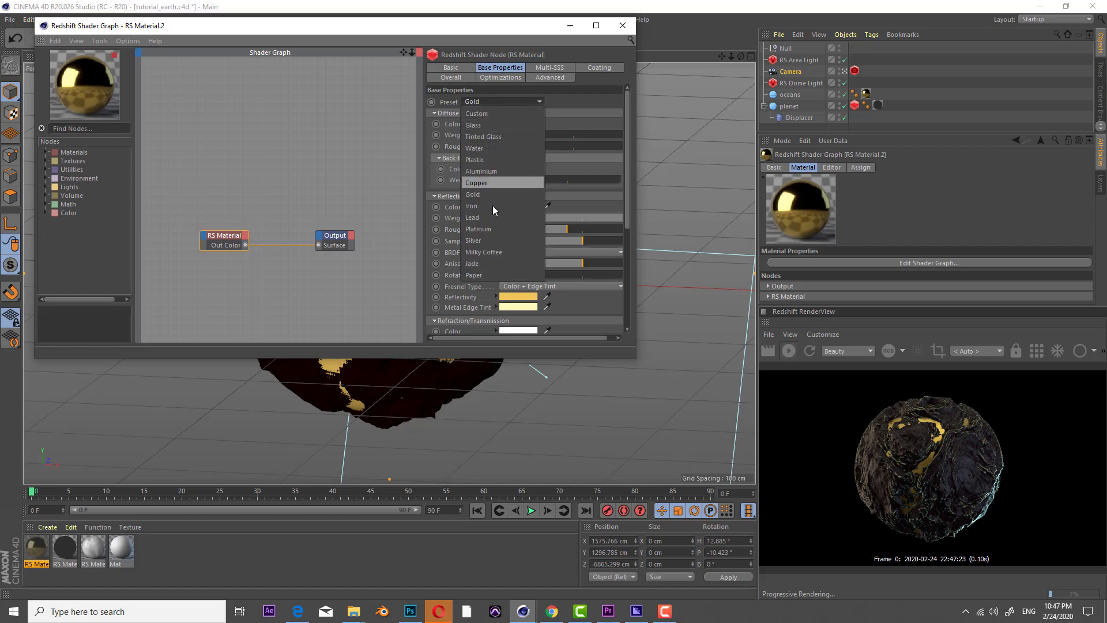
left_click(497, 226)
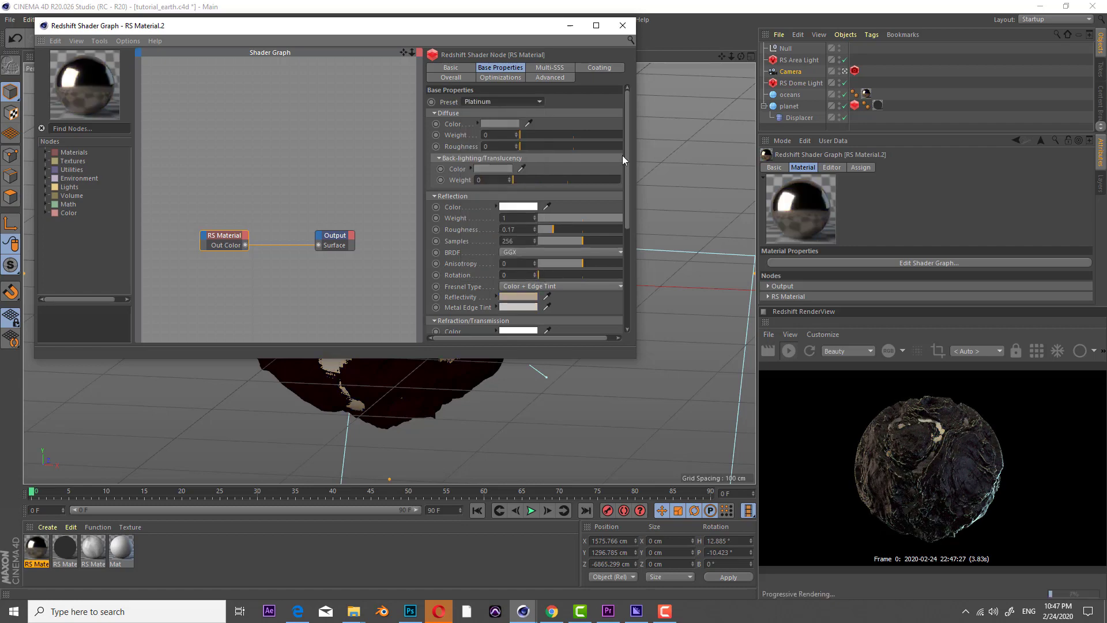
left_click_drag(553, 229, 568, 229)
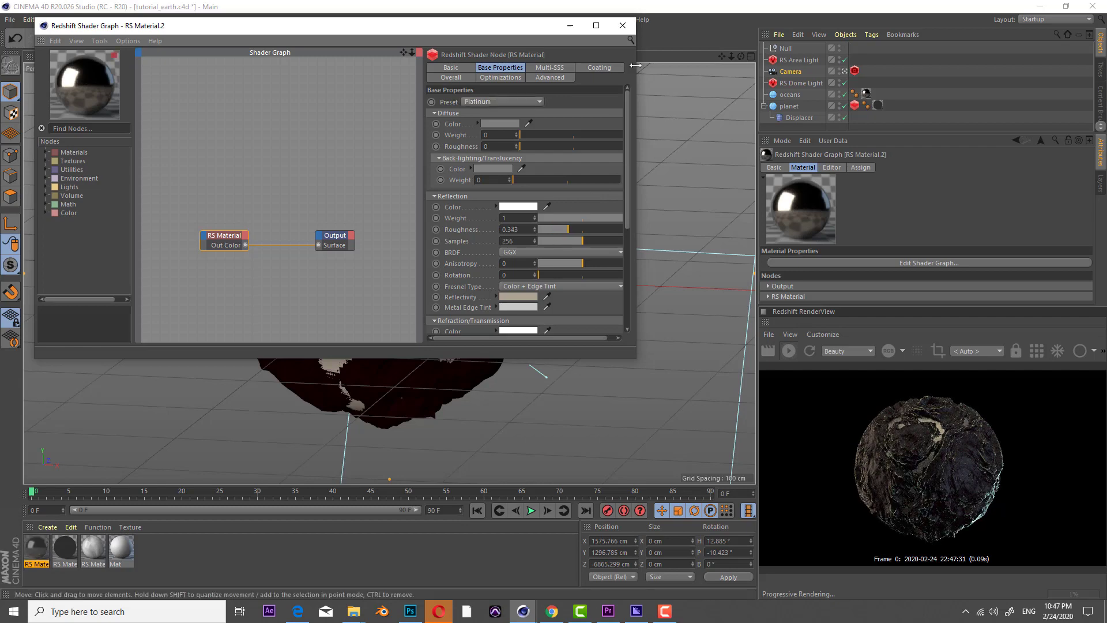
left_click(622, 25)
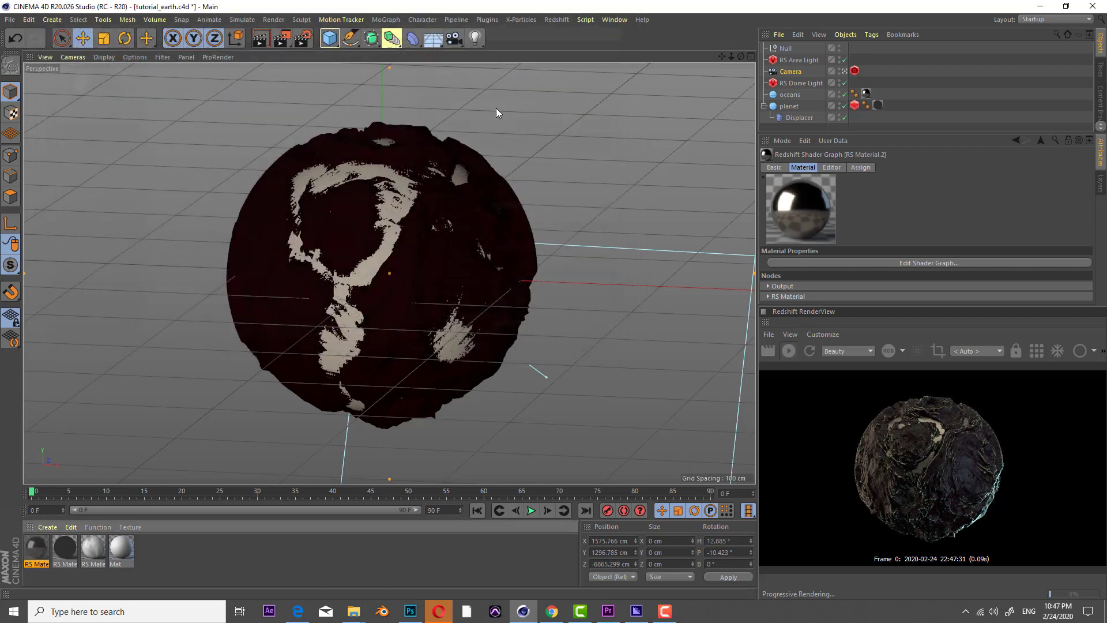
Render the currently active view of the planet.
left_click(257, 43)
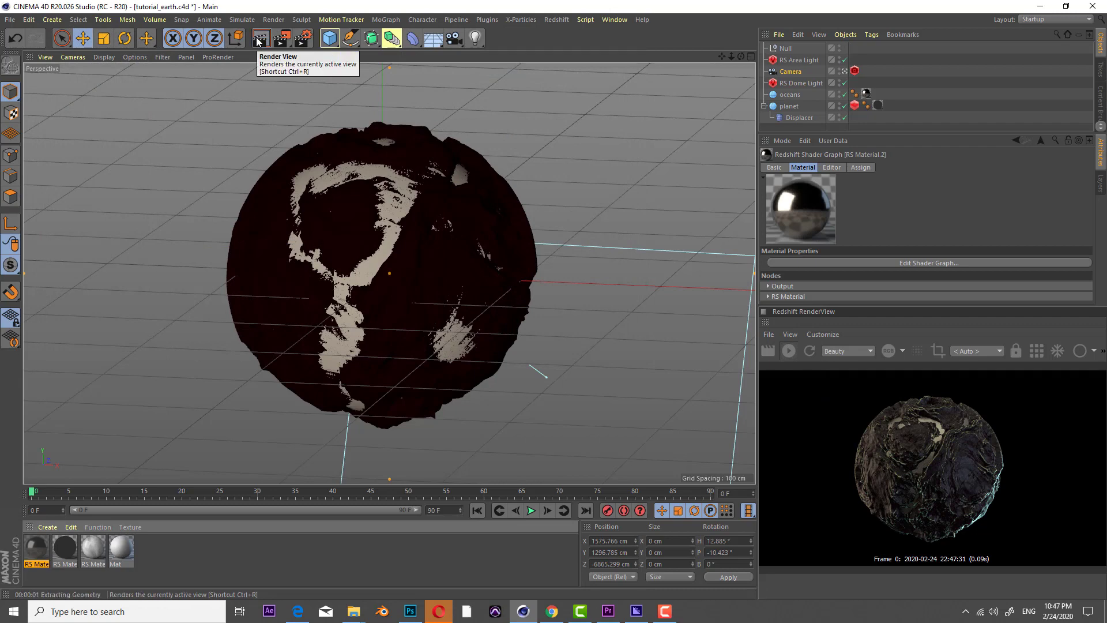
left_click(668, 612)
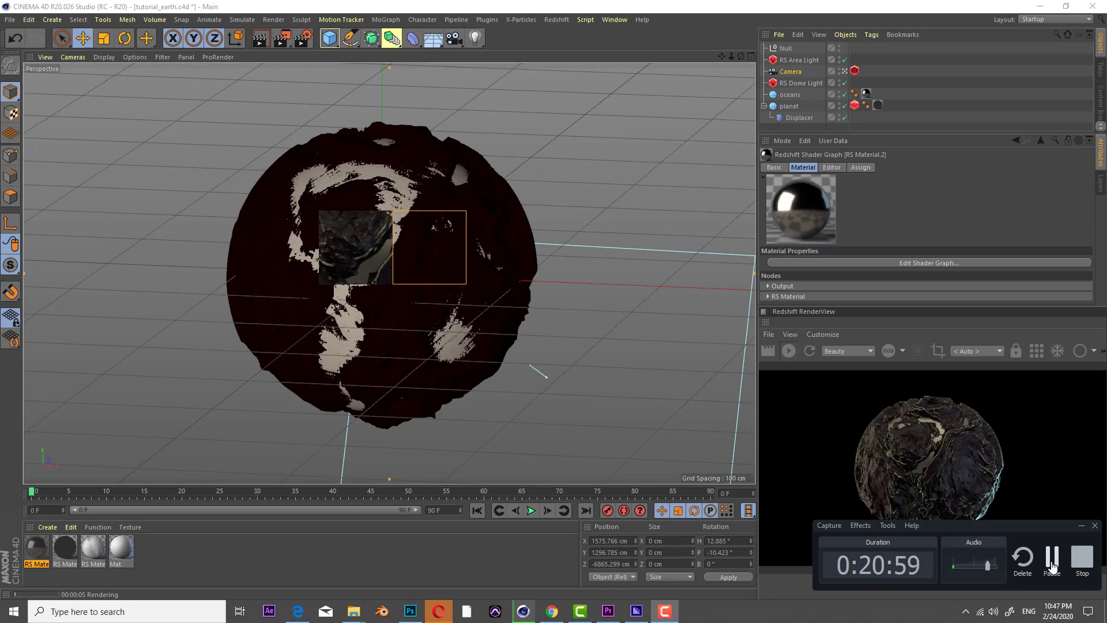
left_click(1052, 557)
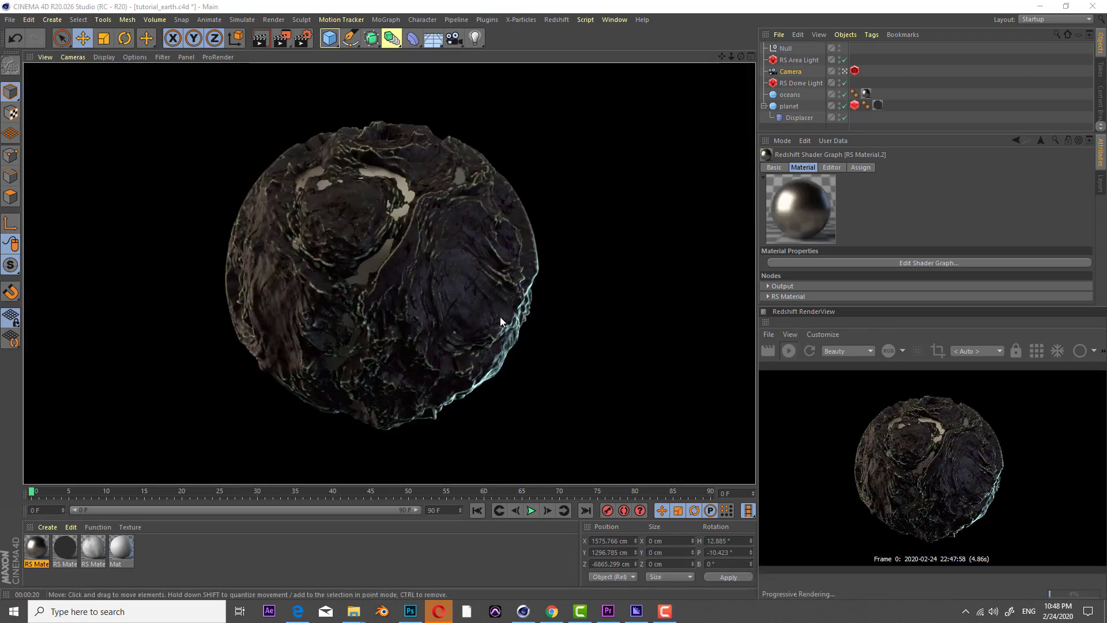